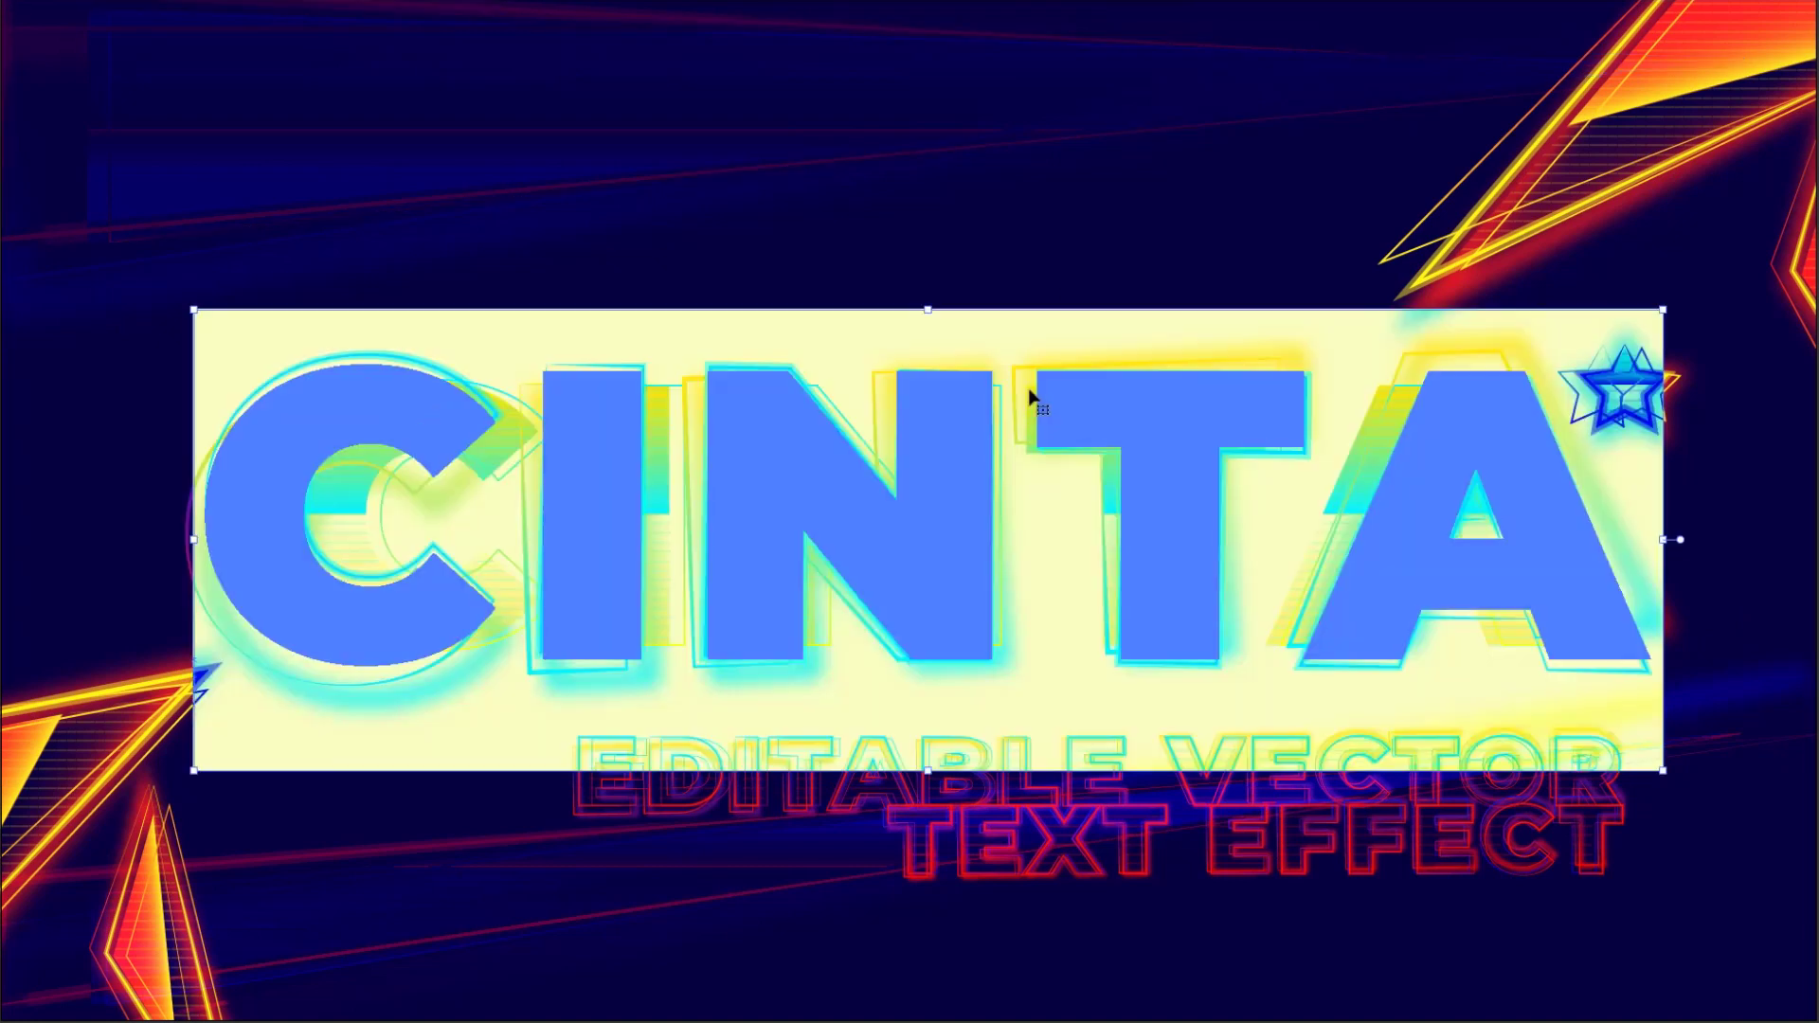
Replace the CINTA headline text with LADA
{"action": "type", "text": "LADA"}
{"action": "key", "text": "Escape"}
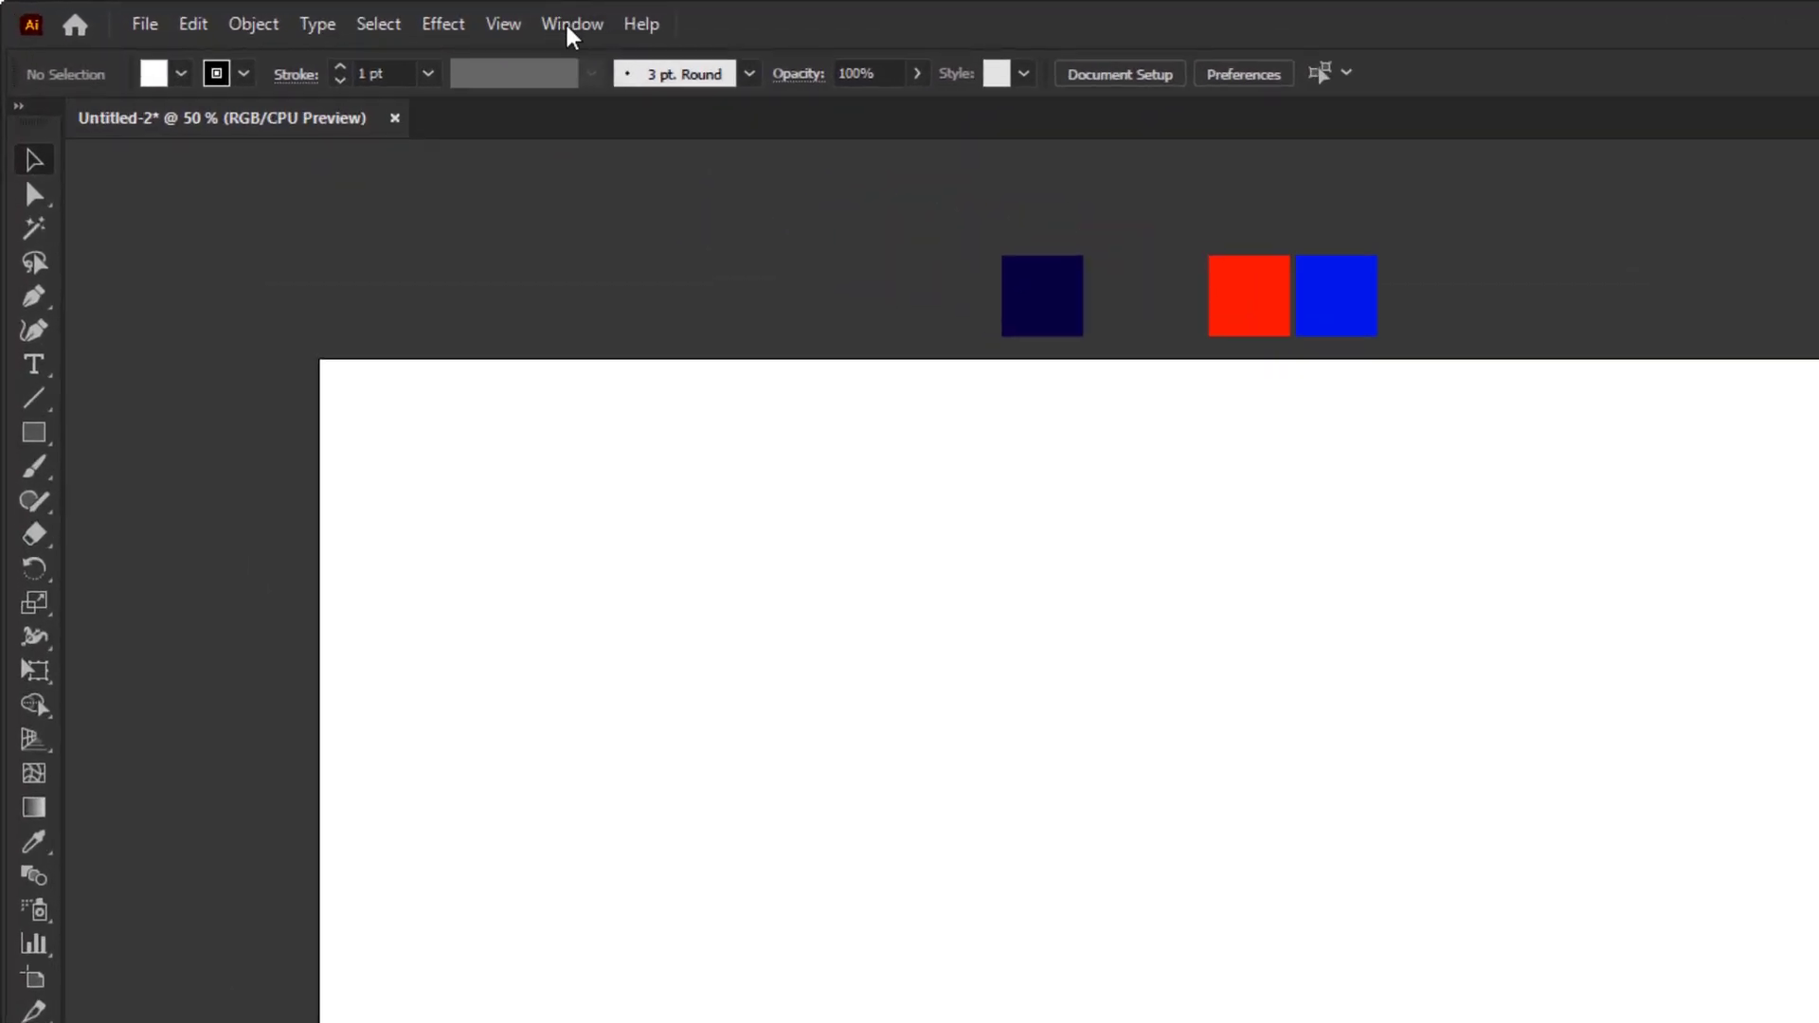
Create a swatch colour group from the red and blue squares above the artboard
{"action": "left_click", "coordinate": [559, 21]}
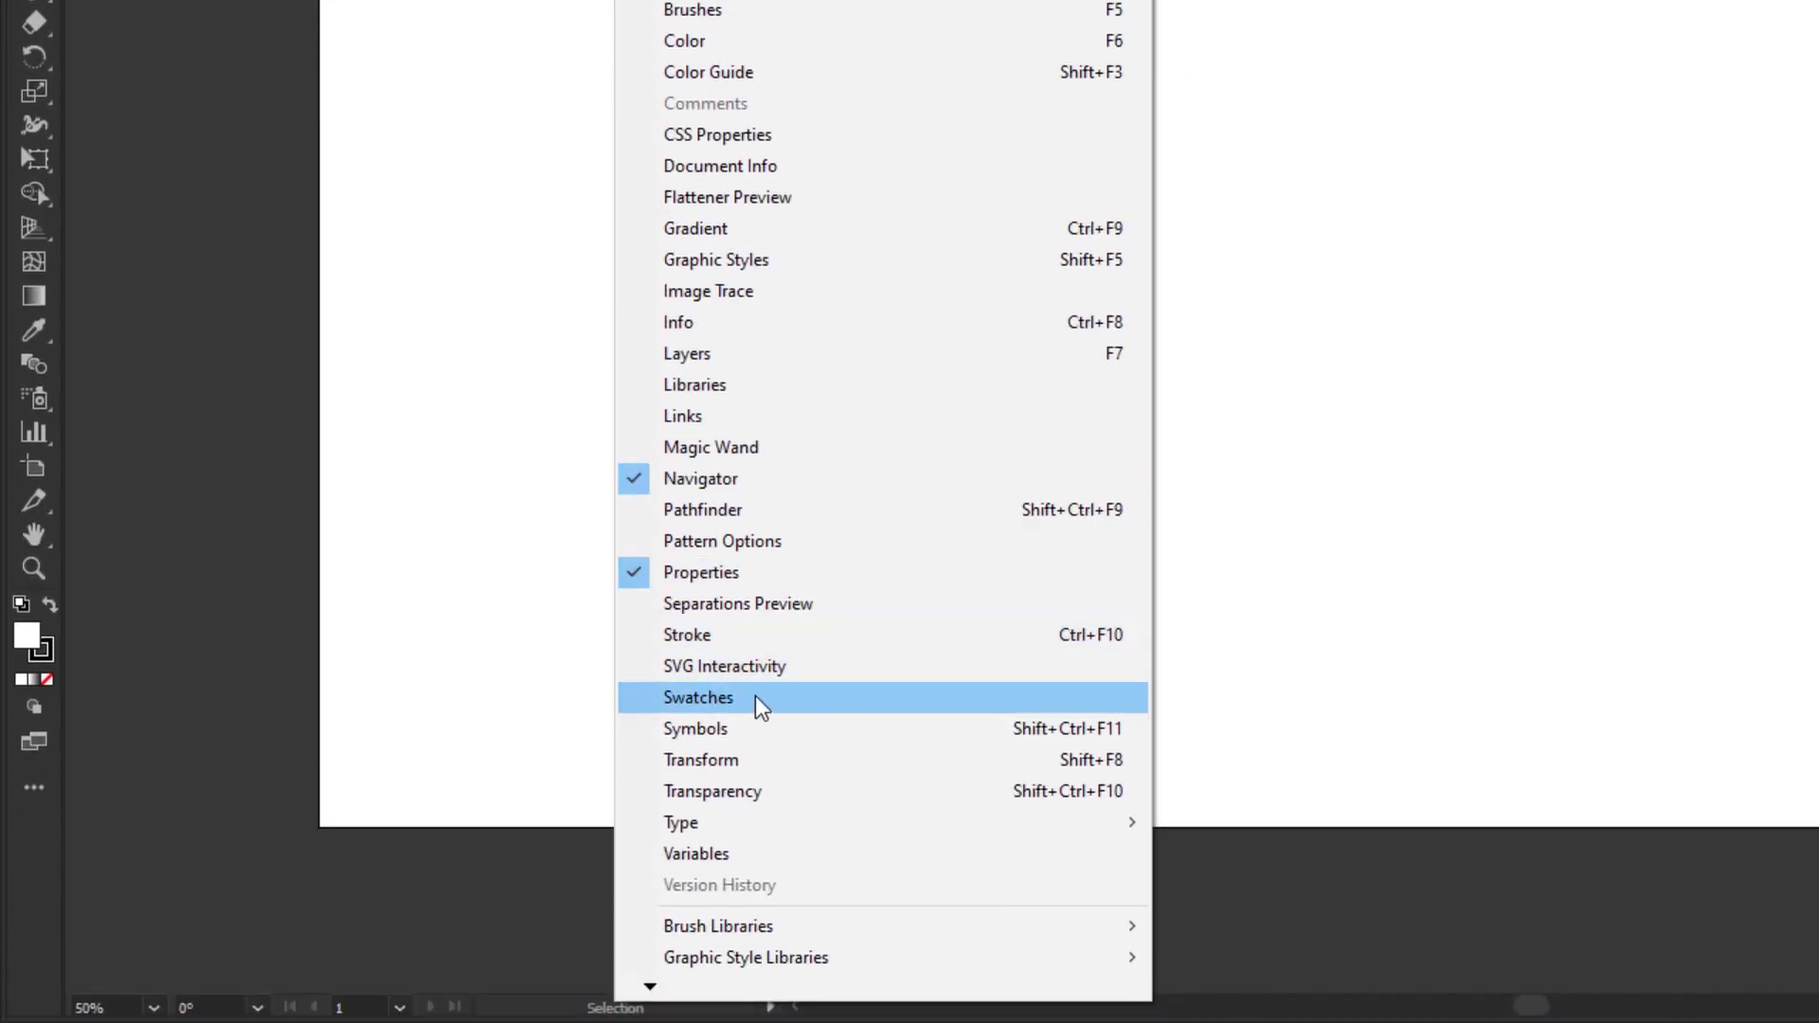
{"action": "left_click", "coordinate": [822, 698]}
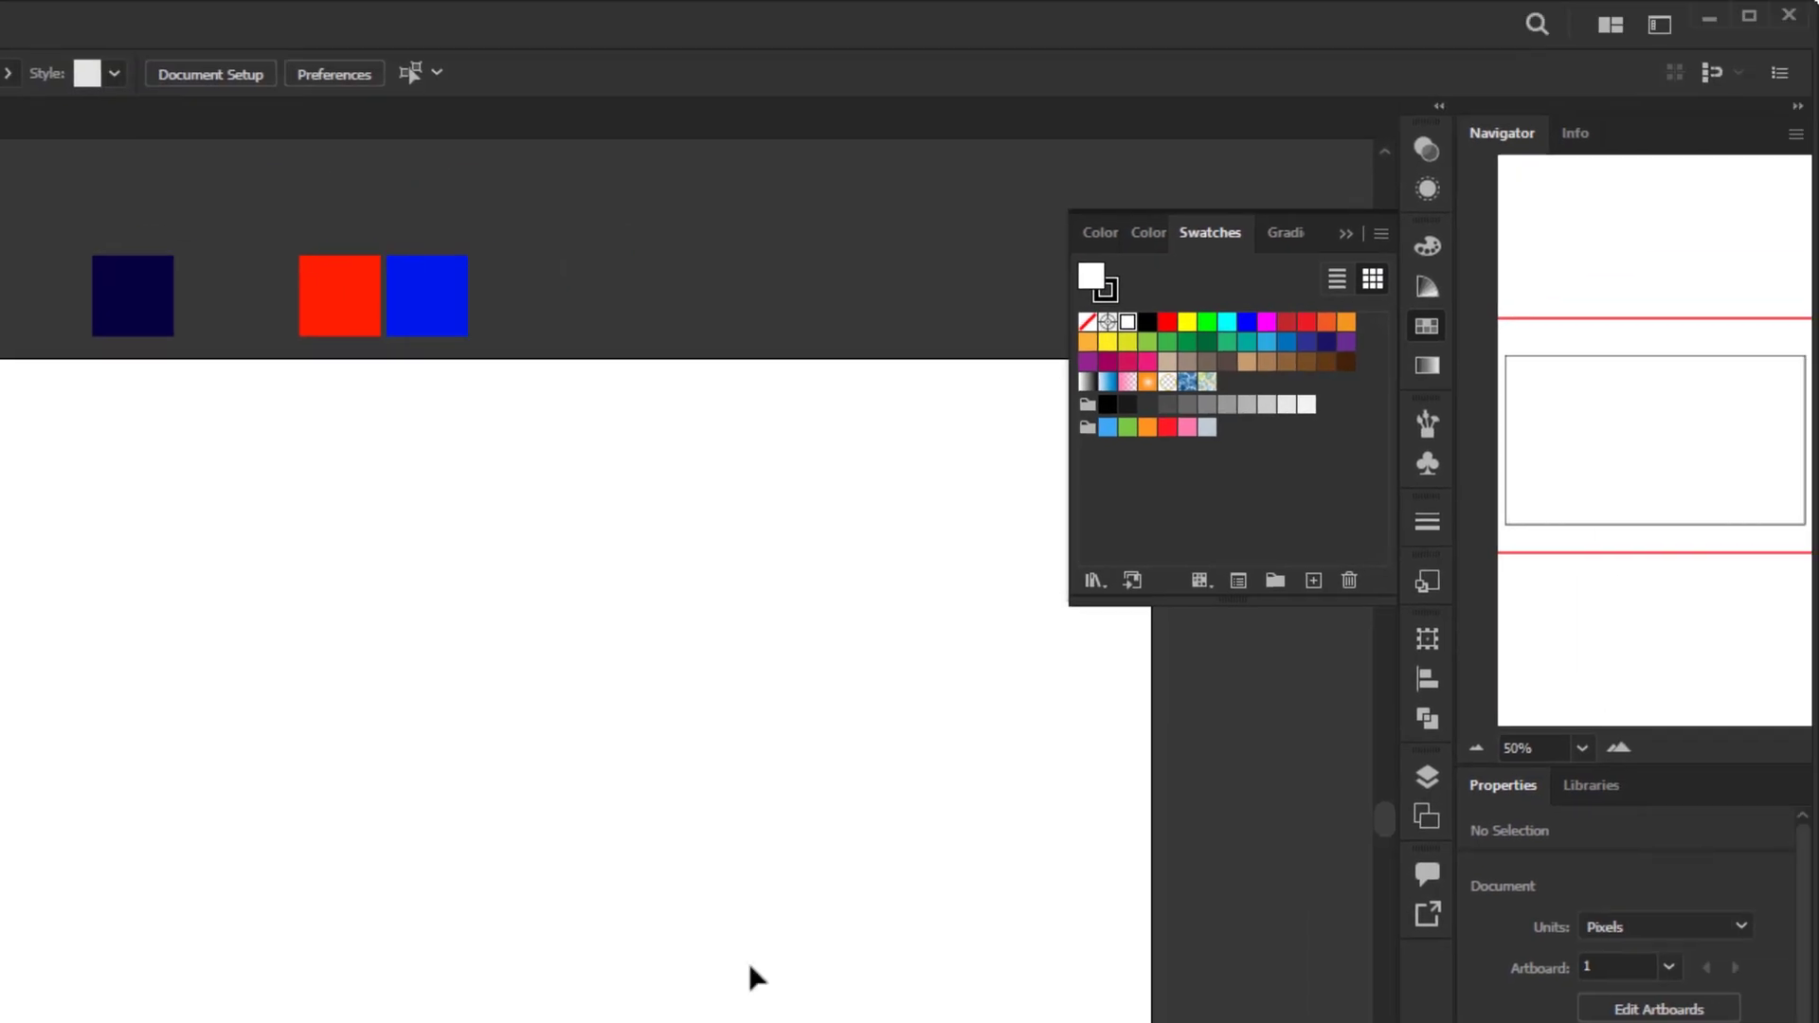
{"action": "left_click_drag", "start_coordinate": [977, 0], "coordinate": [655, 151]}
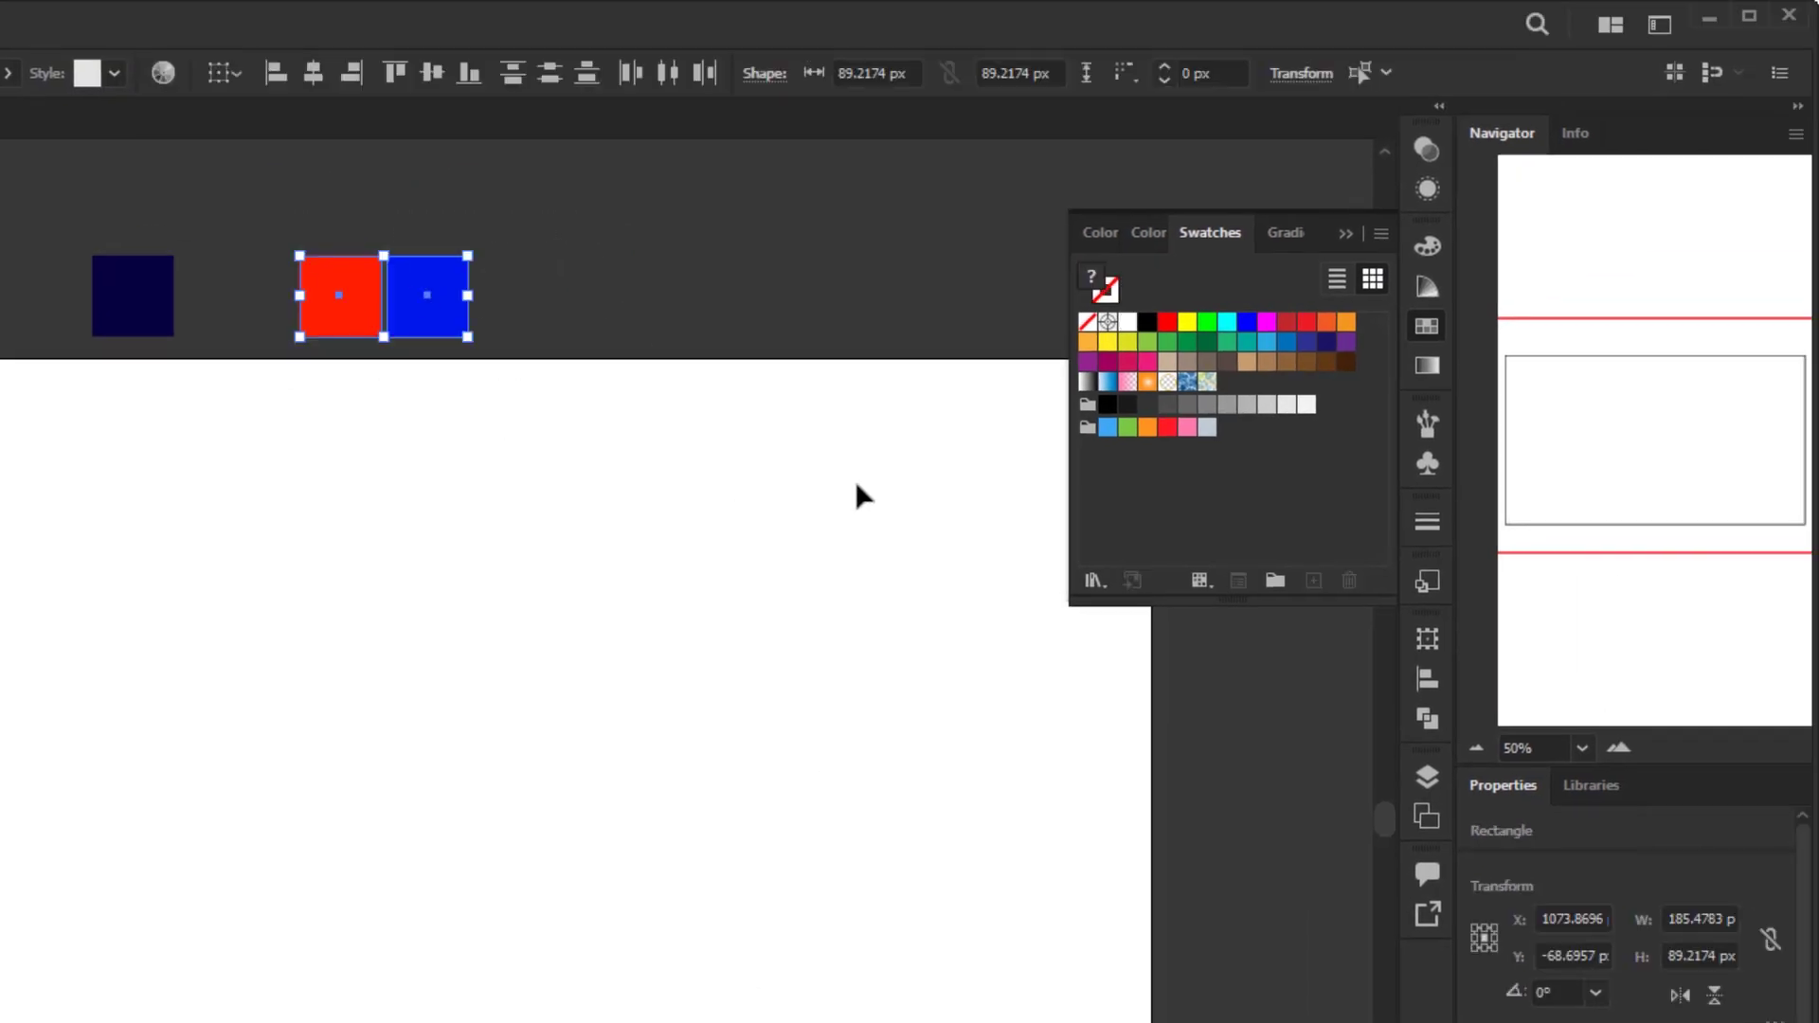
{"action": "left_click", "coordinate": [1275, 582]}
{"action": "left_click", "coordinate": [754, 517]}
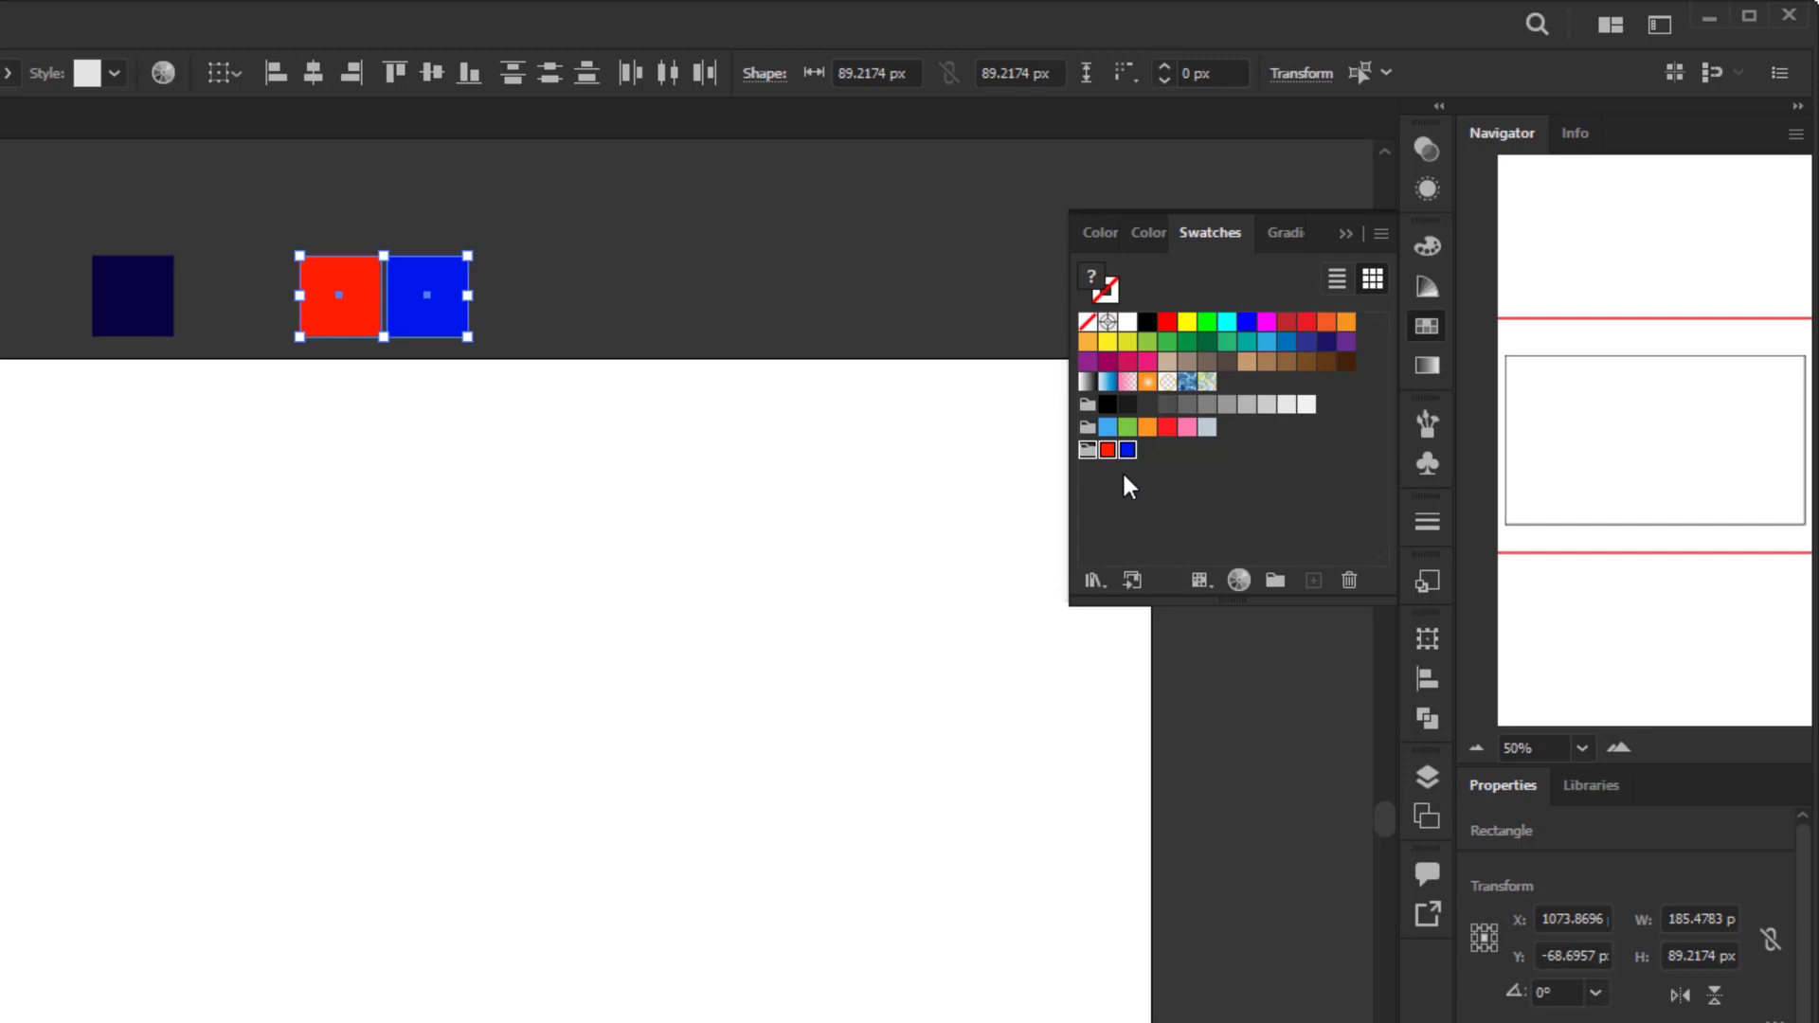
{"action": "left_click", "coordinate": [1342, 234]}
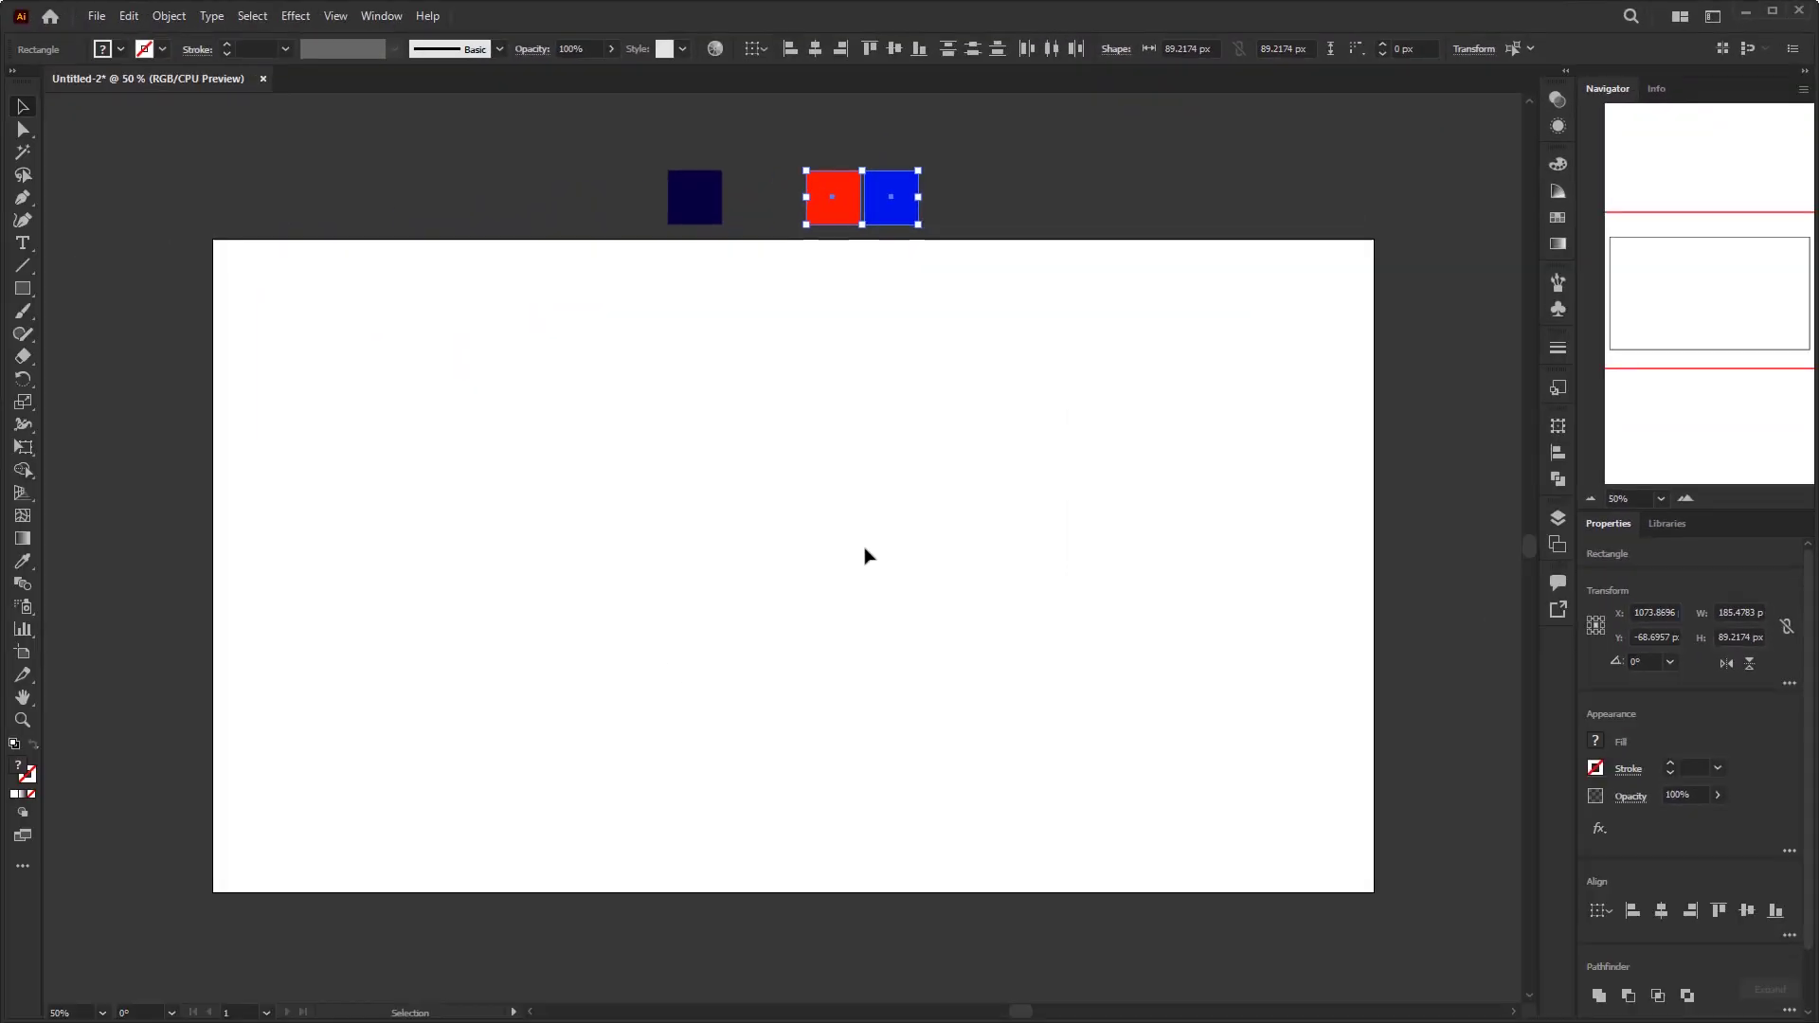
Draw a 1920 × 1080 px rectangle covering the whole artboard
{"action": "left_click", "coordinate": [390, 833]}
{"action": "left_click", "coordinate": [22, 288]}
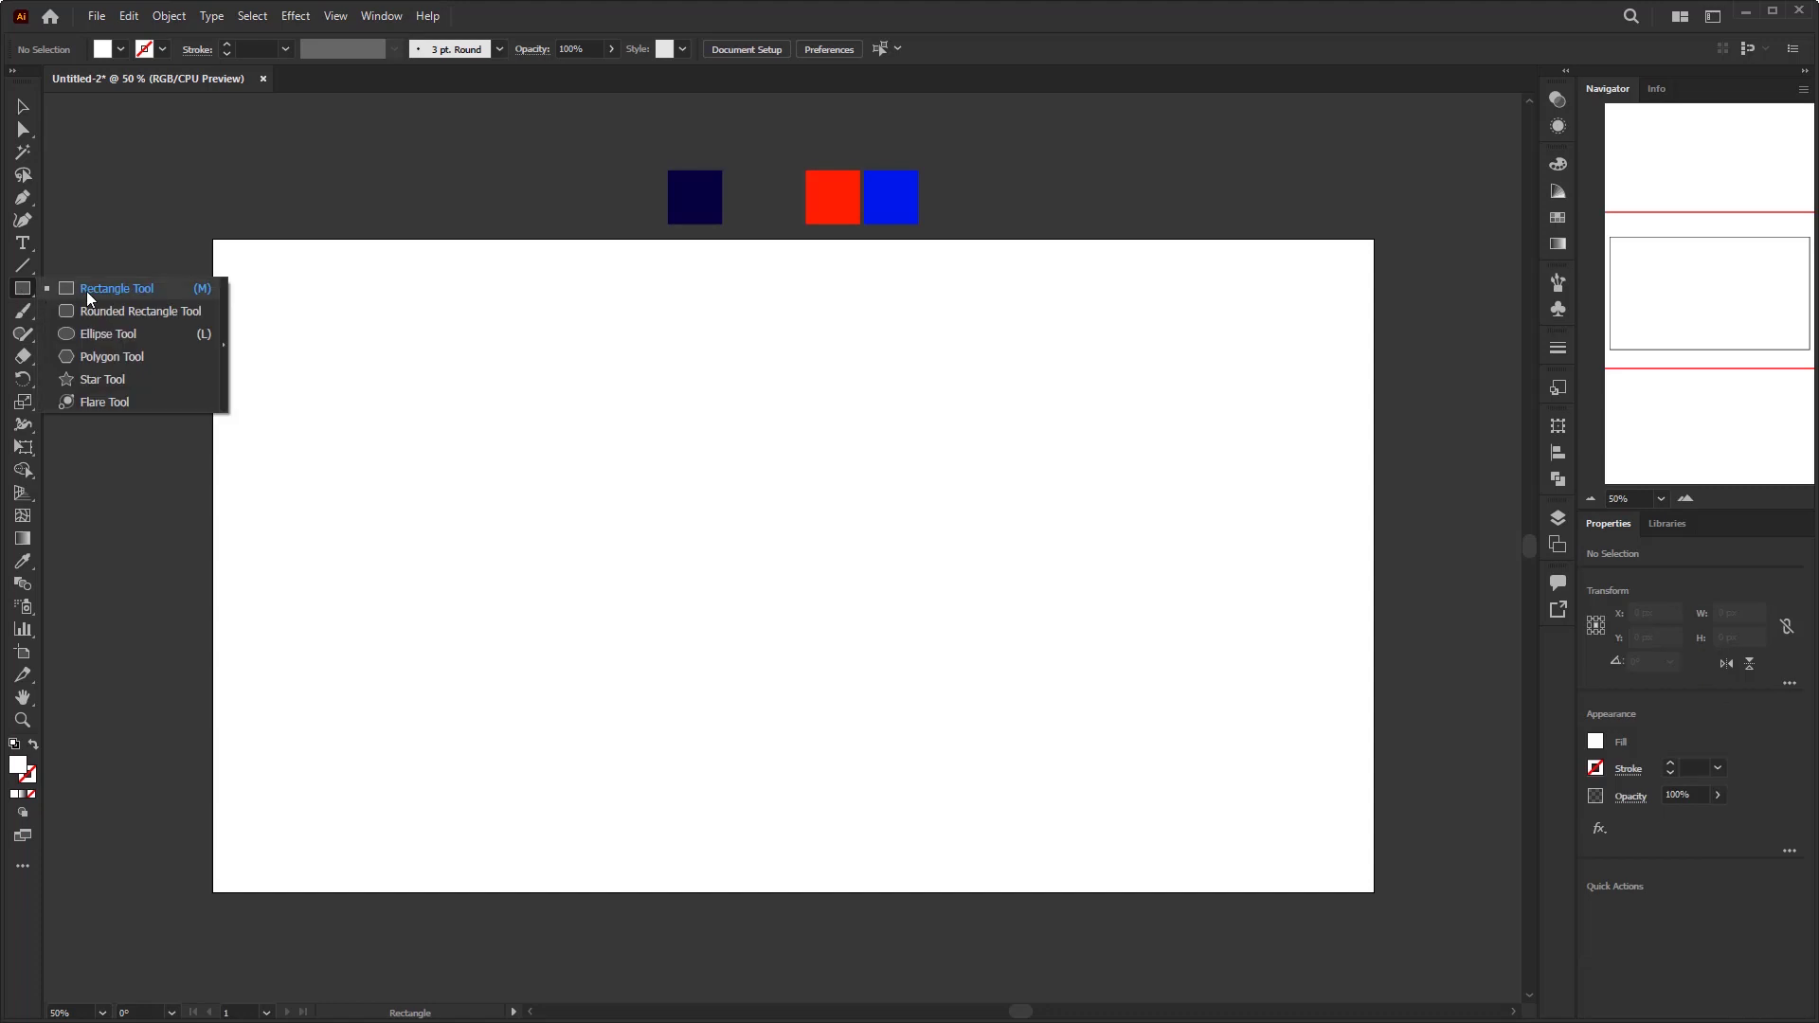
{"action": "left_click_drag", "start_coordinate": [213, 240], "coordinate": [1373, 892]}
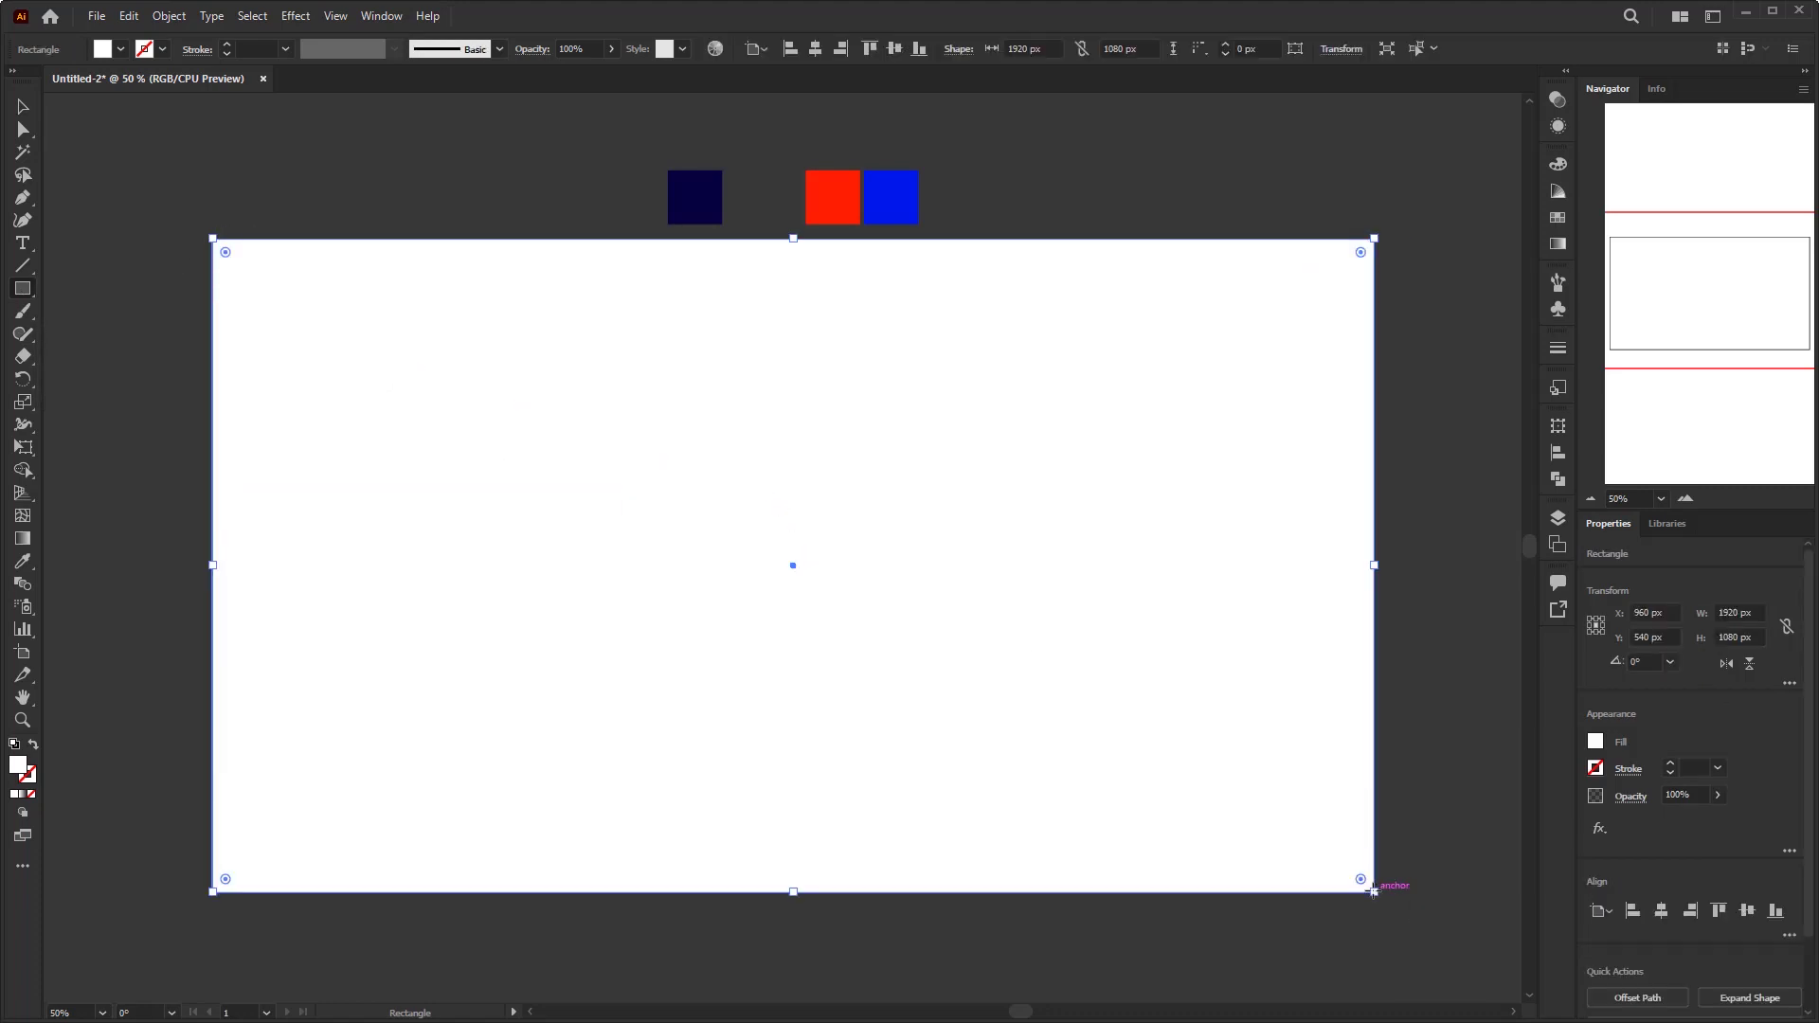
Fill the background rectangle with the dark navy sampled from the square above the artboard, and deselect it
{"action": "left_click", "coordinate": [23, 561]}
{"action": "left_click", "coordinate": [136, 564]}
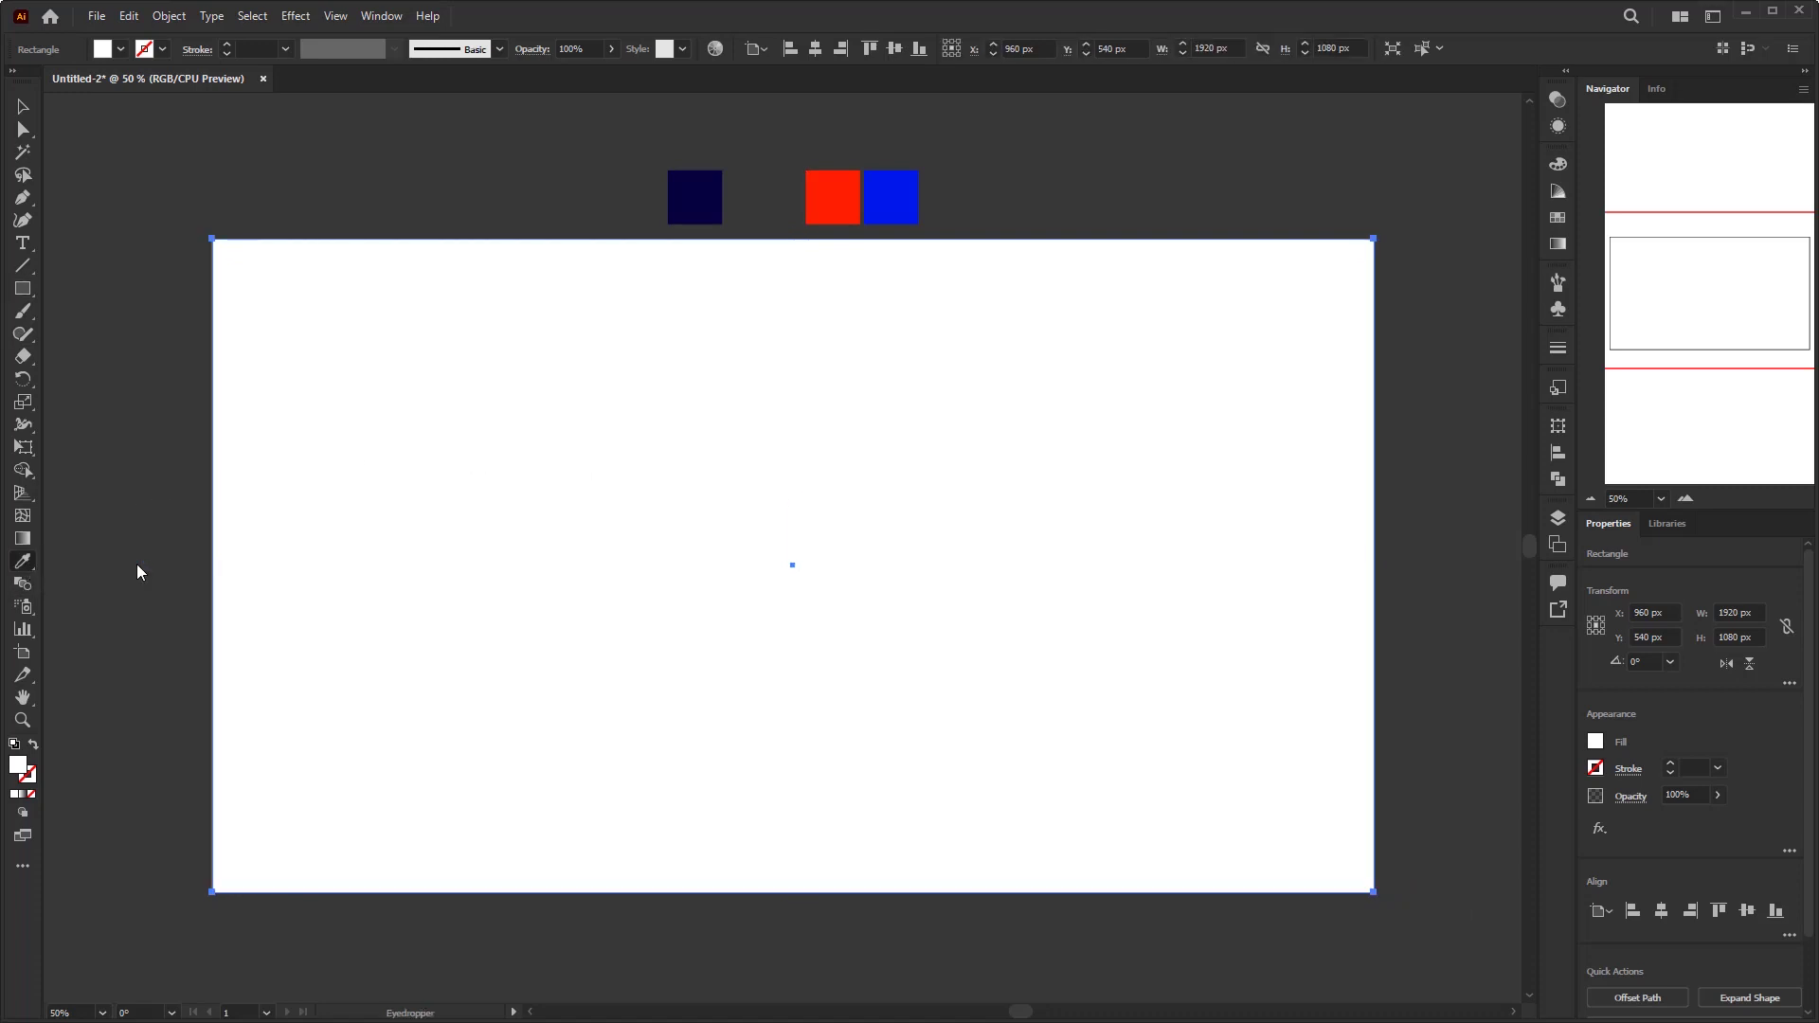
{"action": "left_click", "coordinate": [710, 180]}
{"action": "key", "text": "v"}
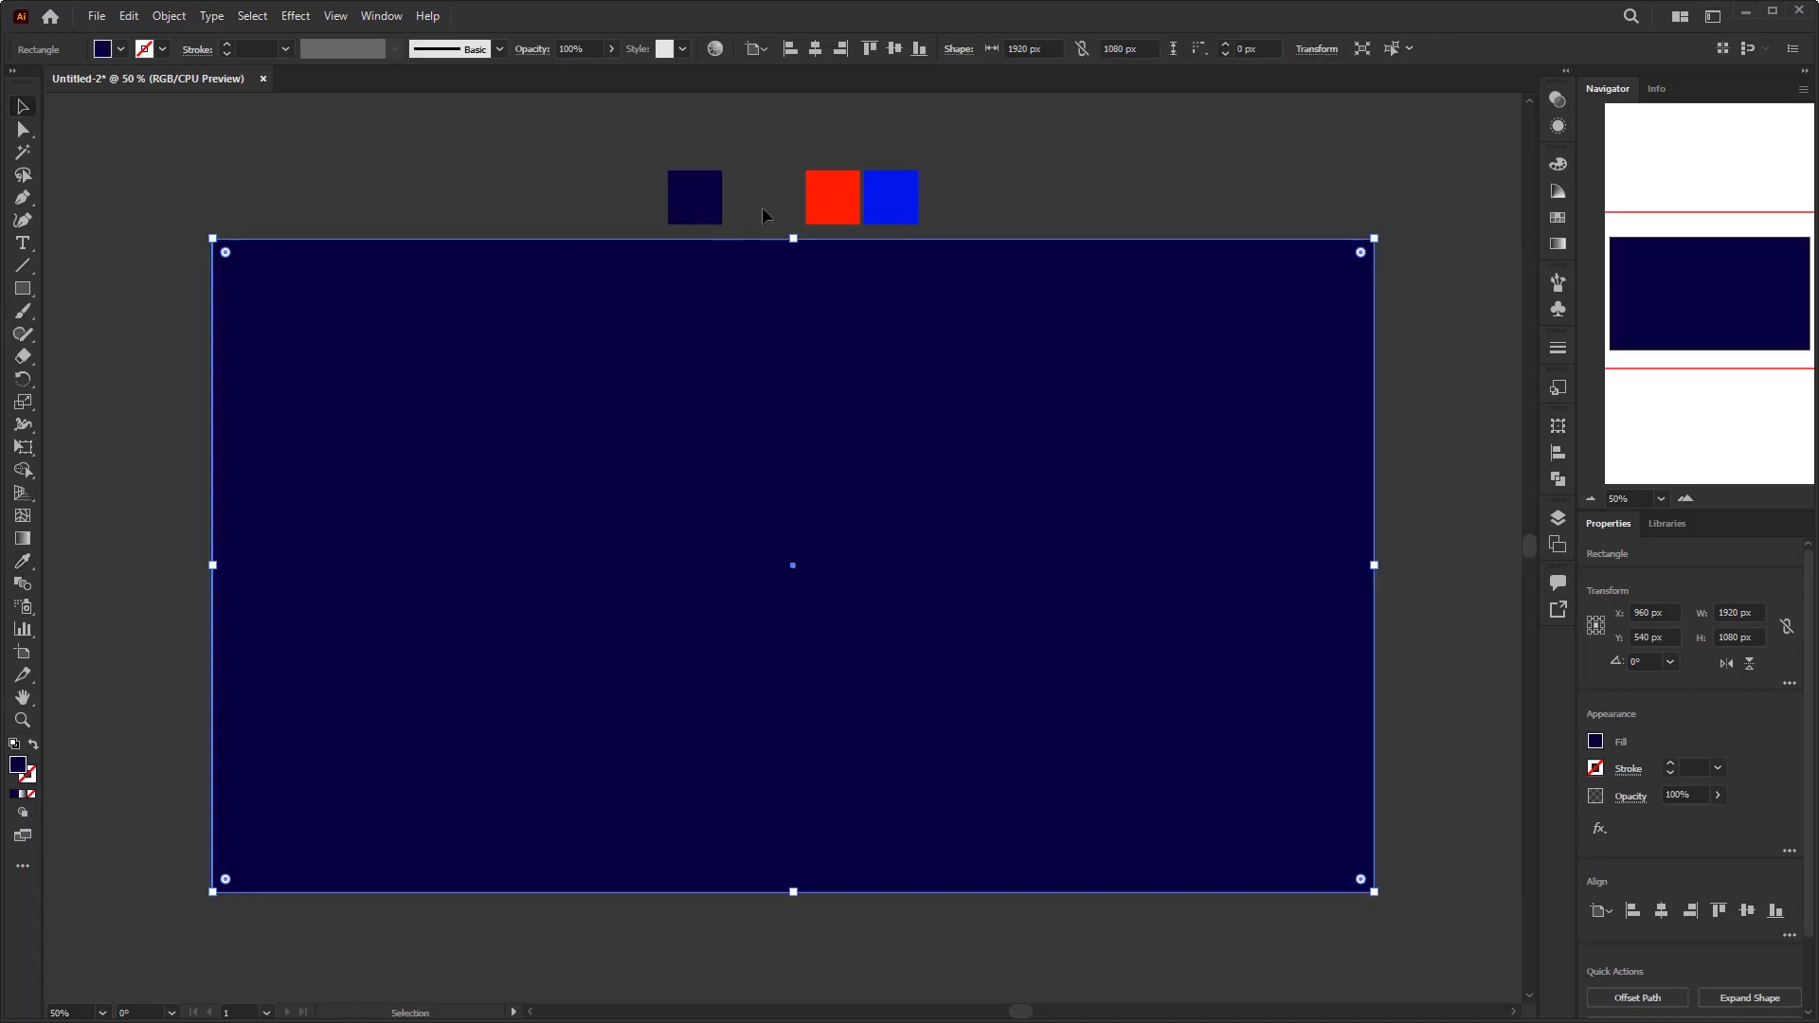
{"action": "left_click", "coordinate": [766, 216]}
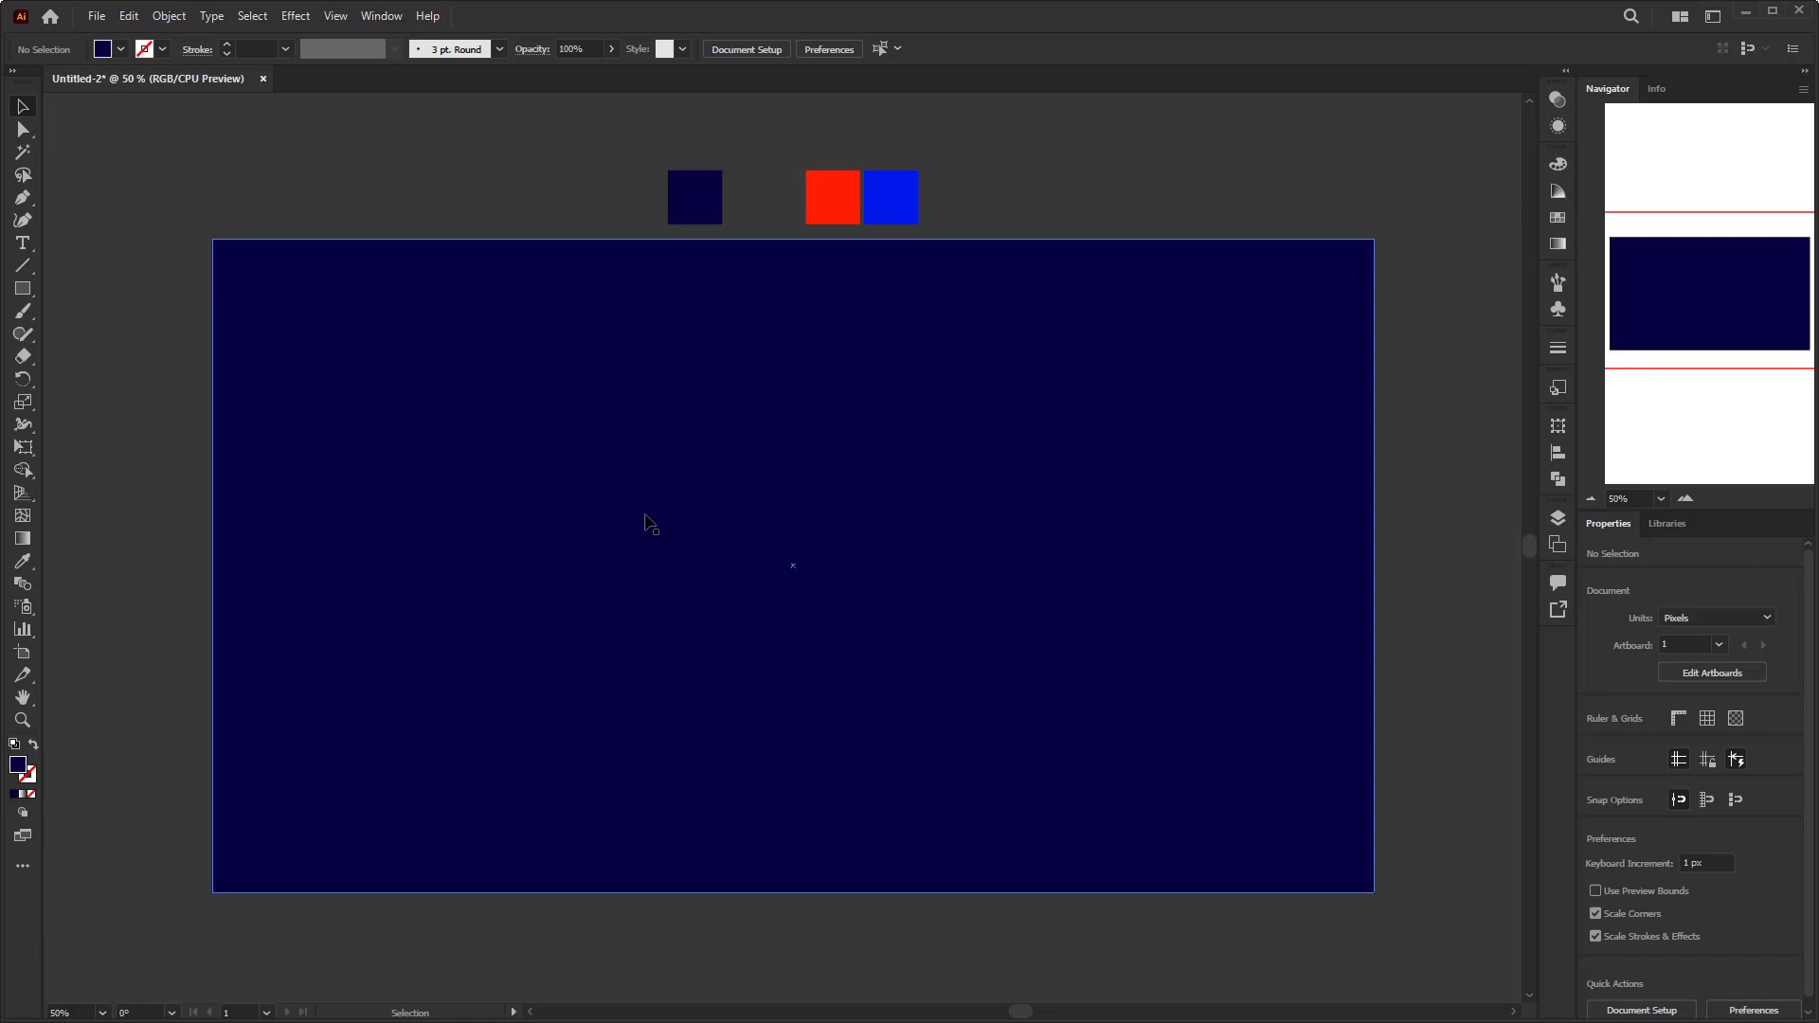
Add the text LADA near the middle of the artboard
{"action": "left_click_drag", "start_coordinate": [25, 247], "coordinate": [95, 245]}
{"action": "left_click", "coordinate": [672, 581]}
{"action": "key", "text": "BackSpace"}
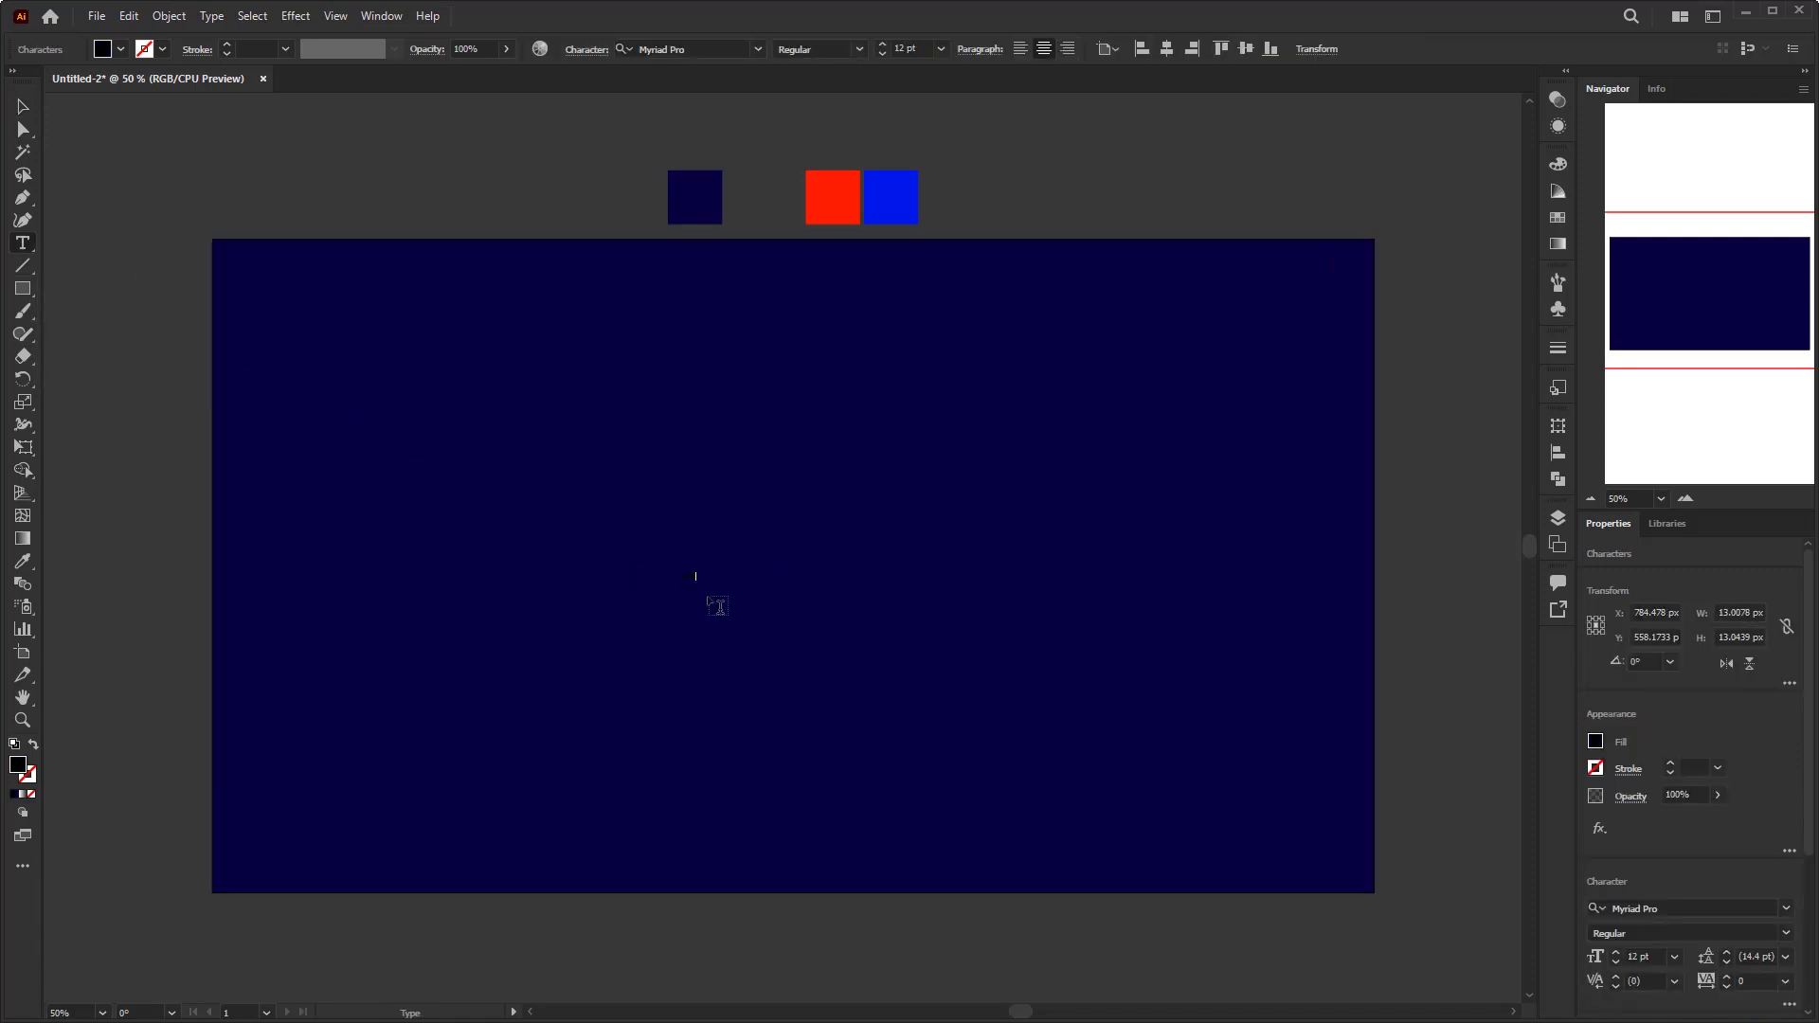
{"action": "left_click", "coordinate": [23, 106]}
Set the LADA text in Montserrat Black at 435 pt and move it to the middle of the artboard
{"action": "left_click", "coordinate": [758, 52]}
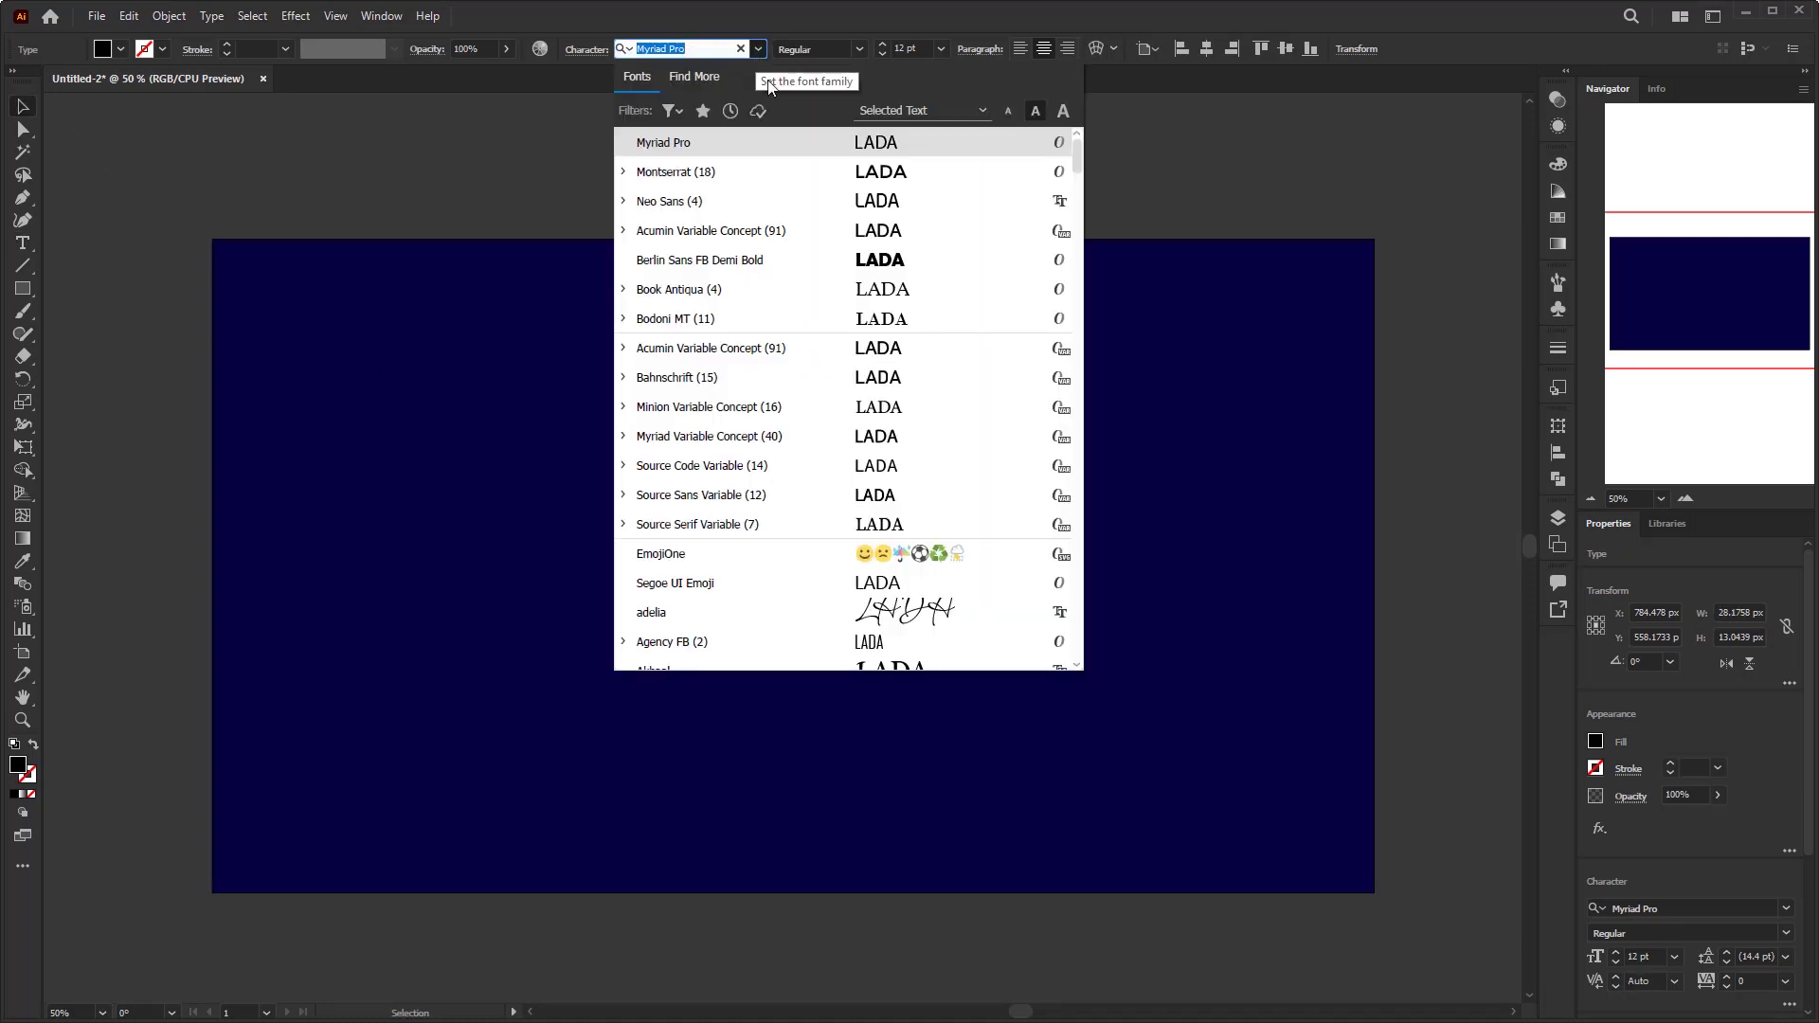
{"action": "left_click", "coordinate": [776, 174]}
{"action": "left_click", "coordinate": [870, 49]}
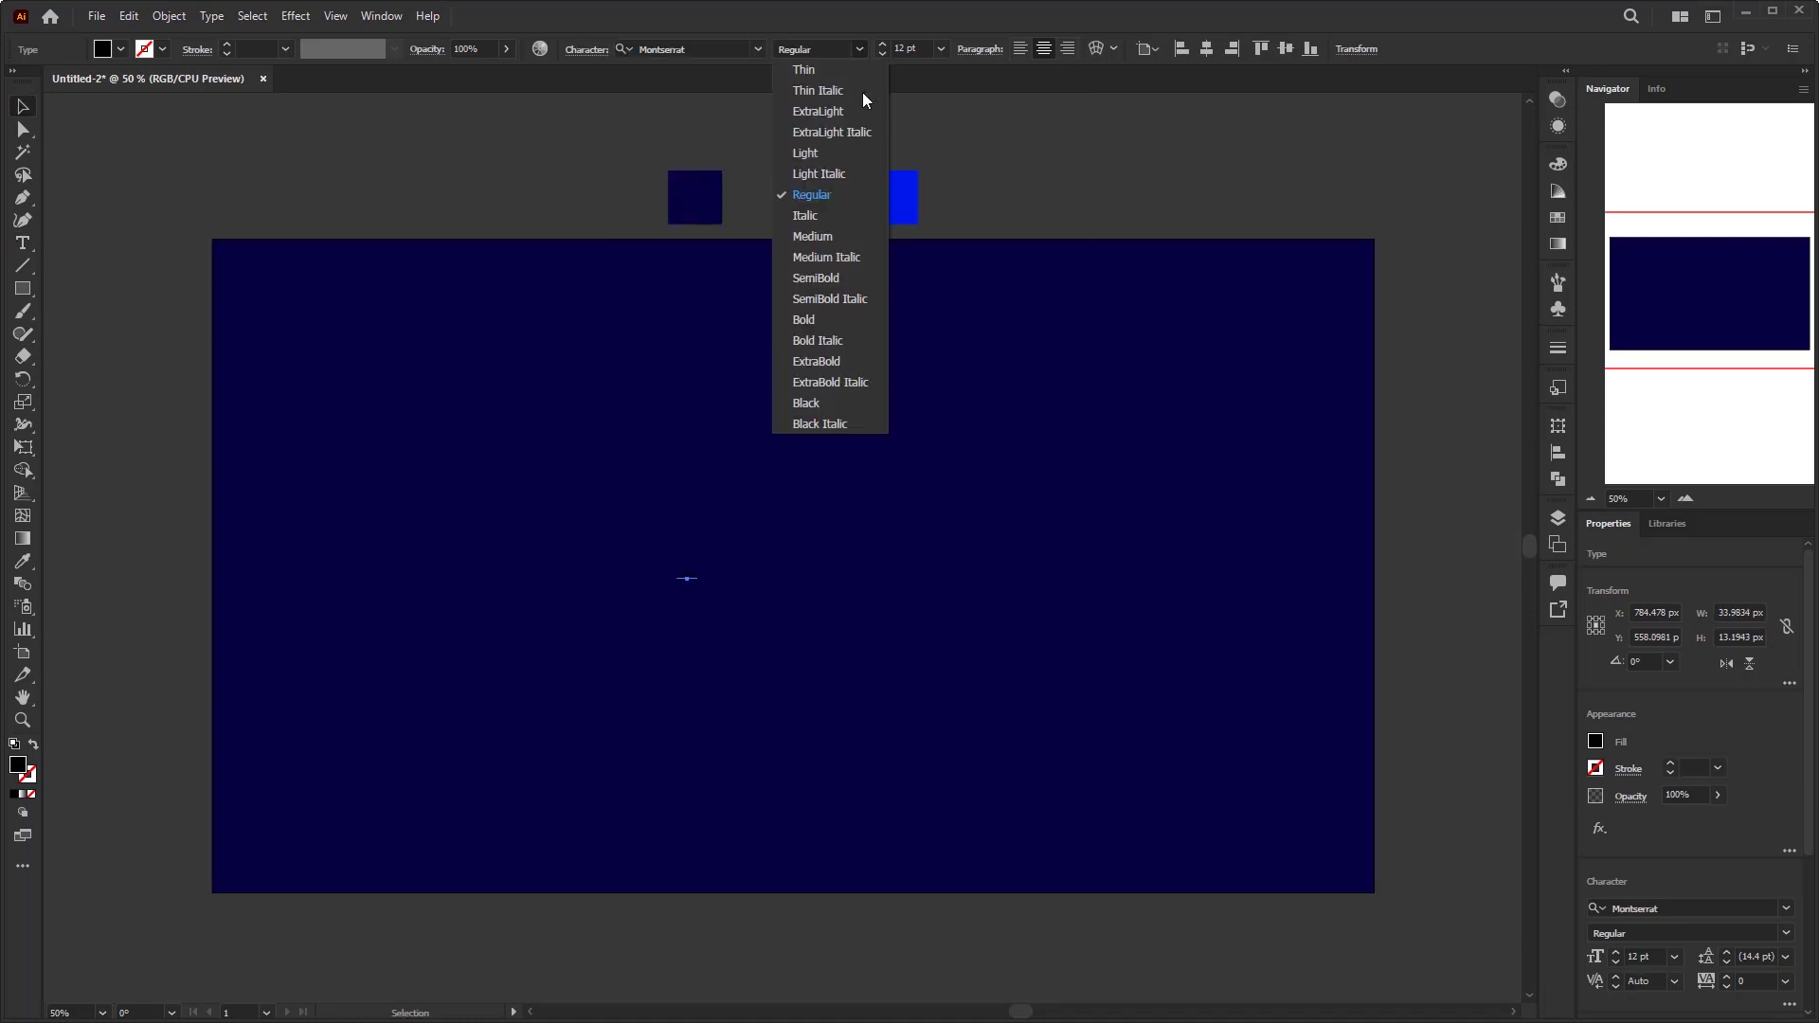
{"action": "left_click", "coordinate": [841, 402]}
{"action": "left_click", "coordinate": [907, 48]}
{"action": "type", "text": "435"}
{"action": "key", "text": "Return"}
{"action": "left_click_drag", "start_coordinate": [834, 464], "coordinate": [915, 550]}
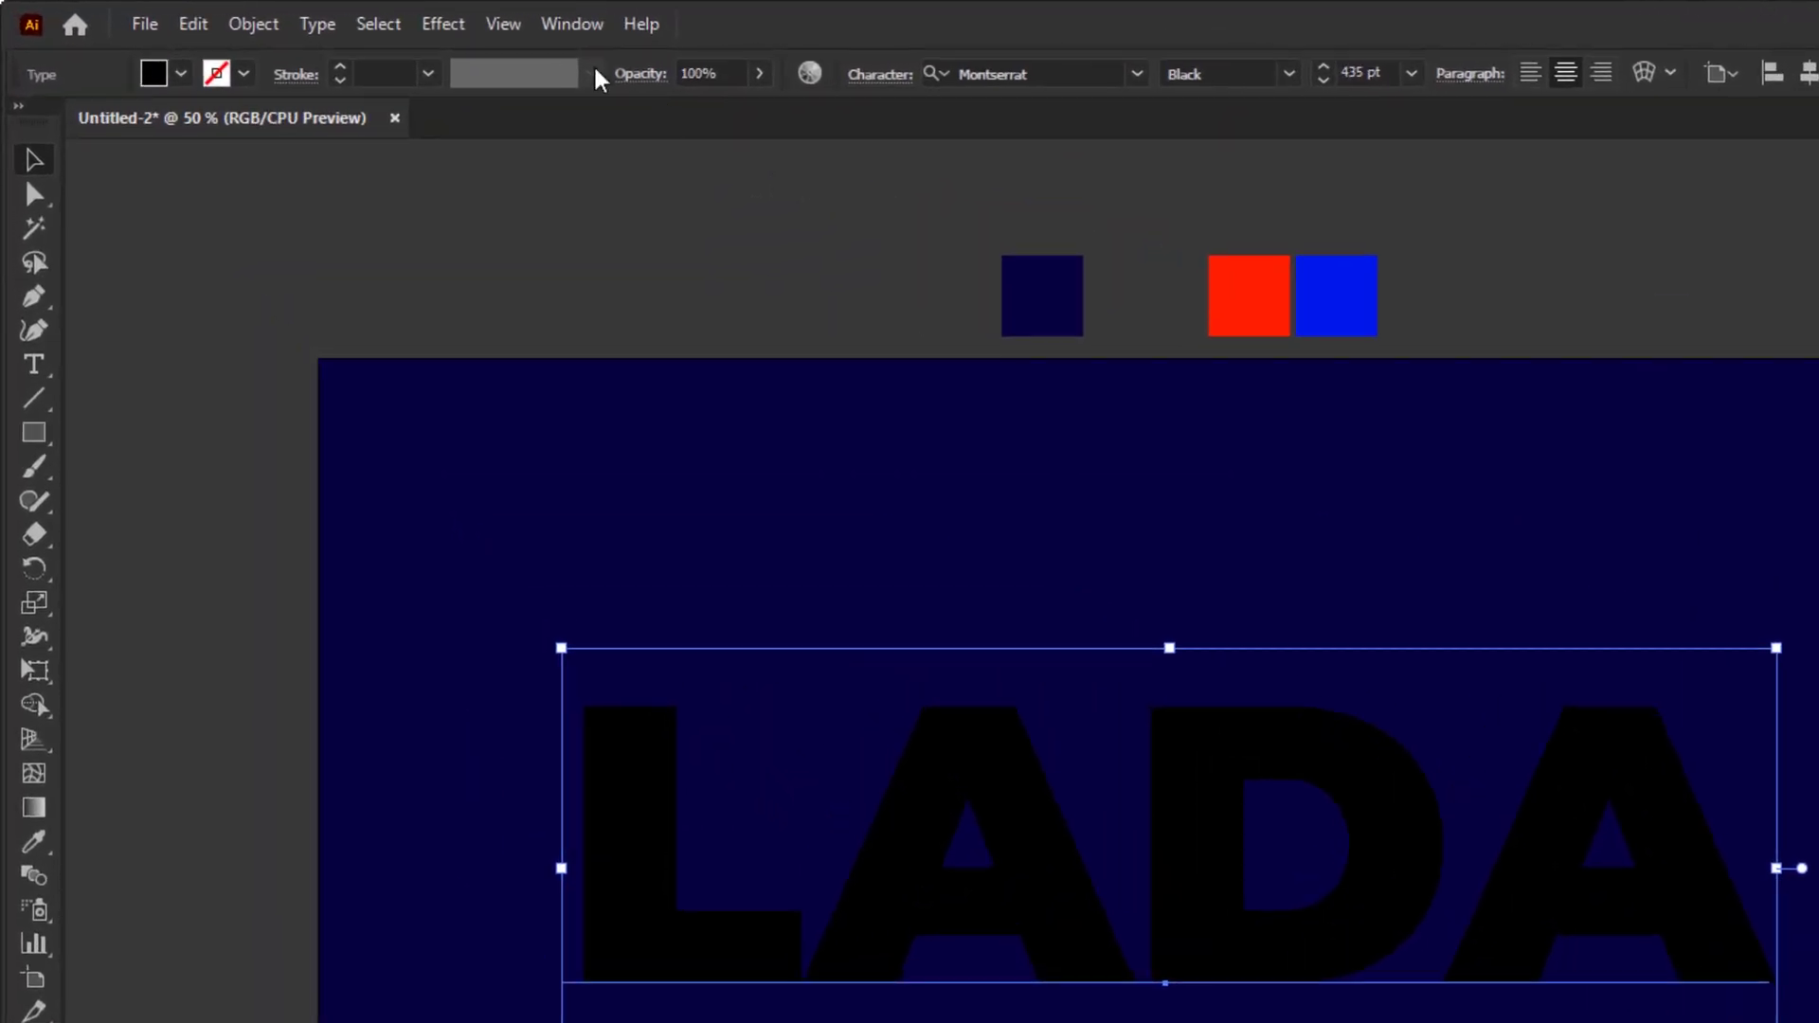
Set the fill of the LADA text's characters to none in its appearance attributes
{"action": "left_click", "coordinate": [378, 17]}
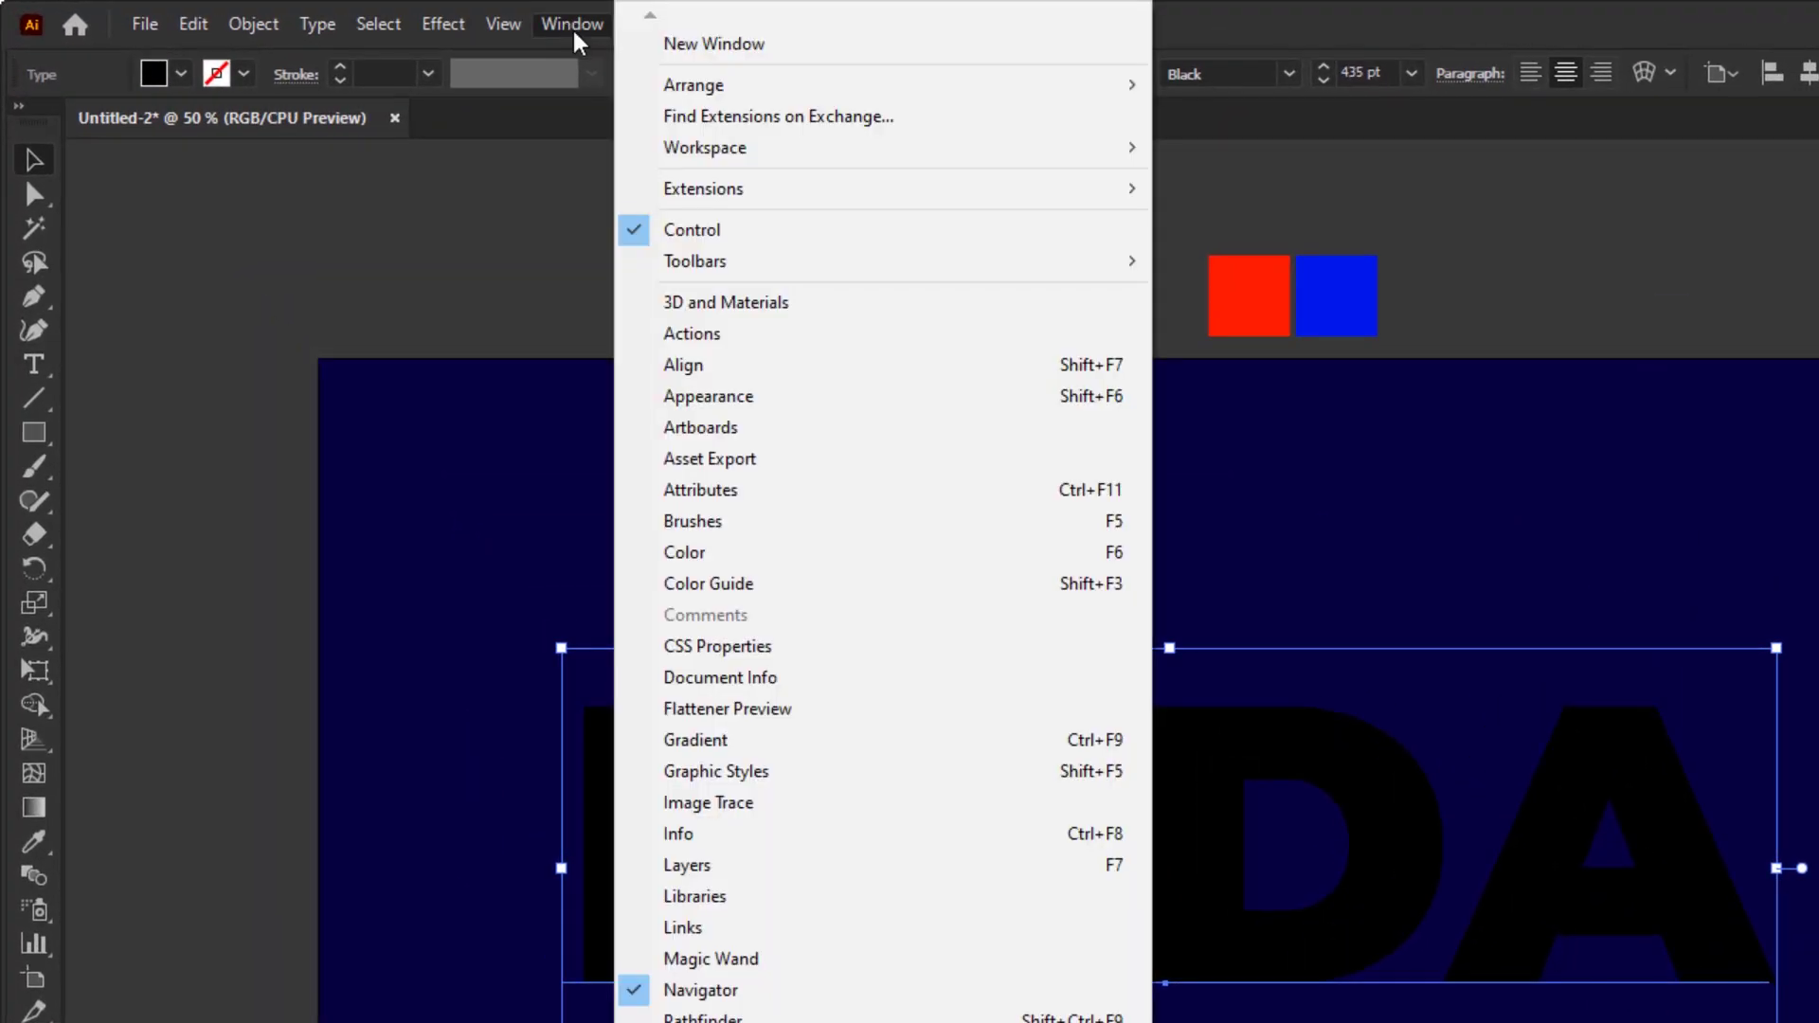
{"action": "left_click", "coordinate": [845, 396]}
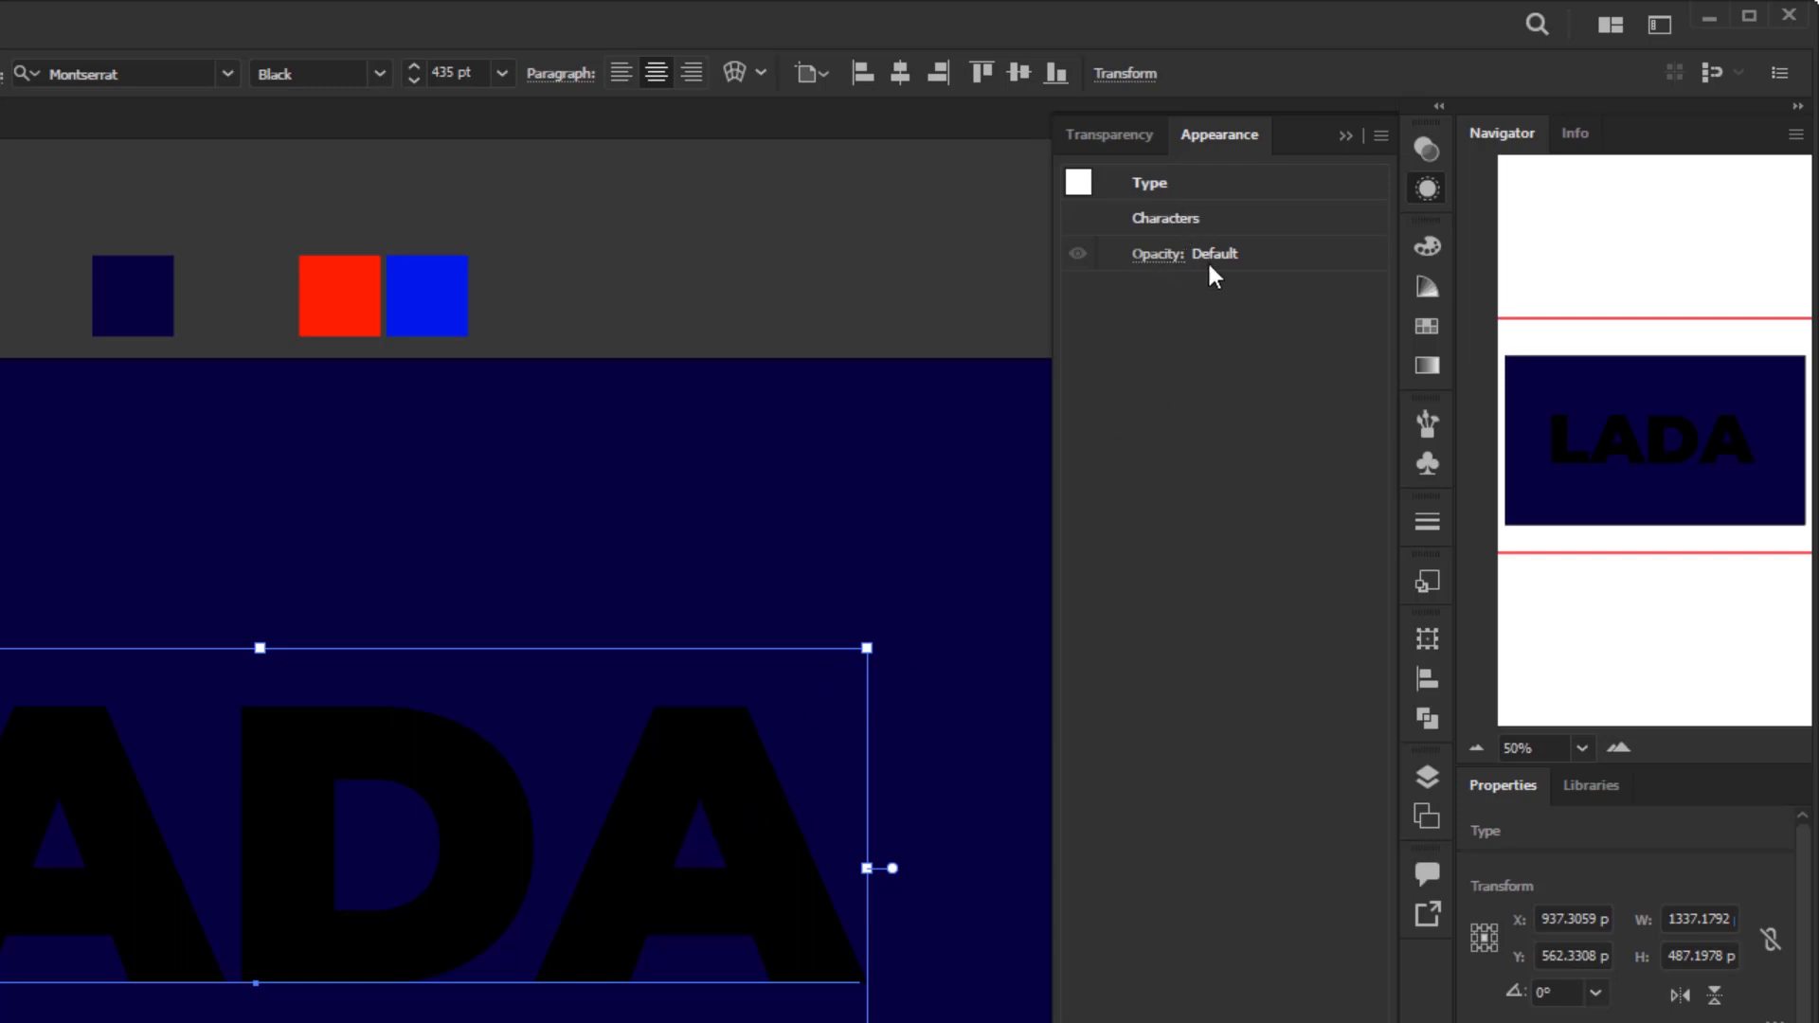
{"action": "double_click", "coordinate": [1163, 224]}
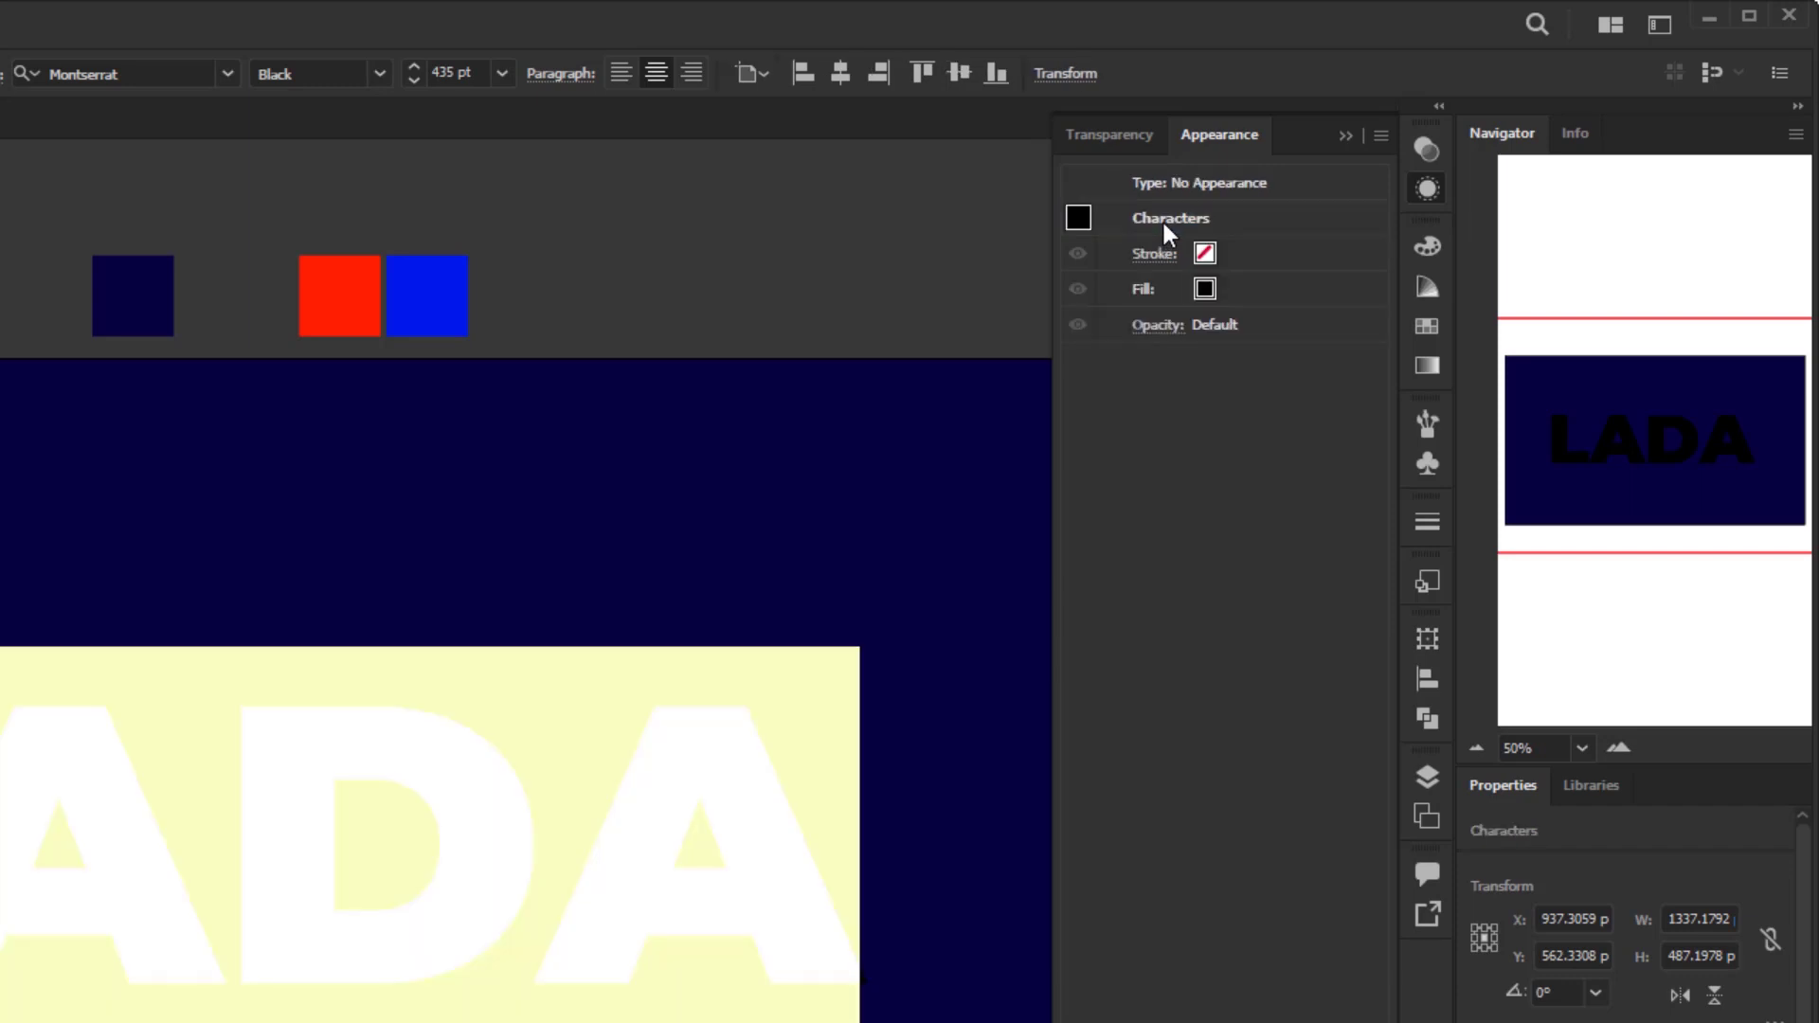
{"action": "left_click", "coordinate": [1277, 291]}
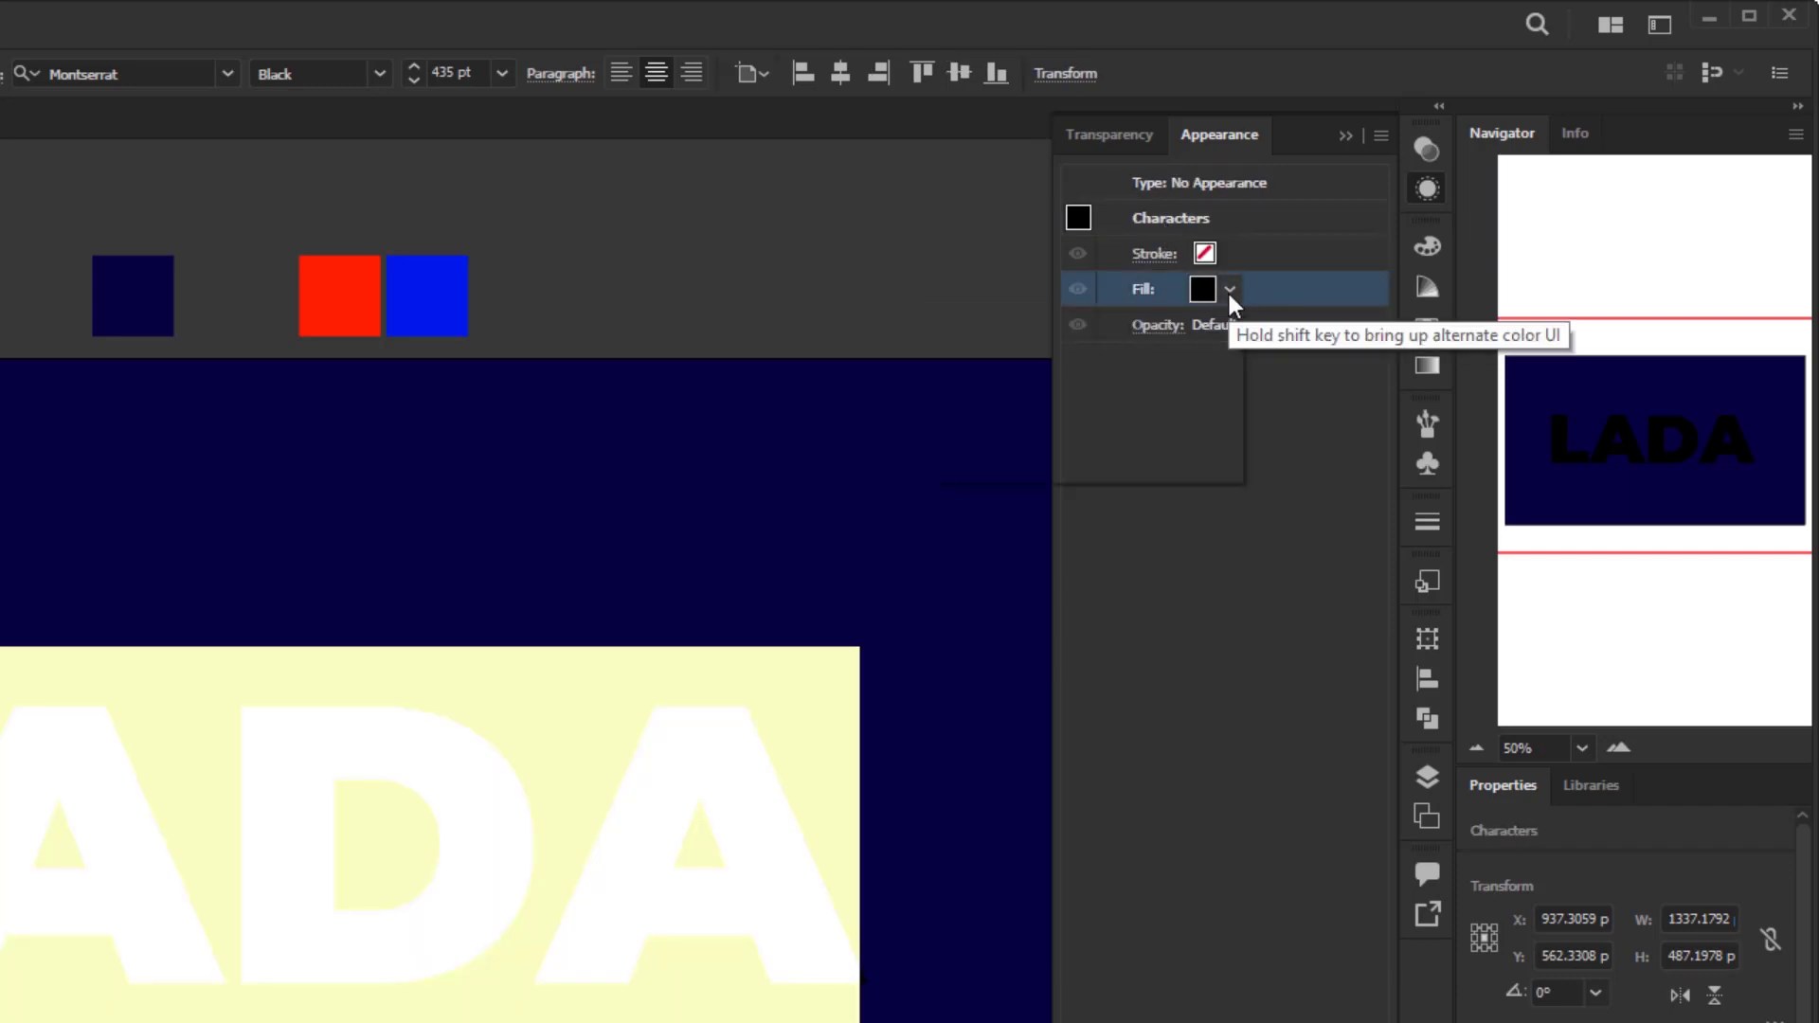
{"action": "left_click", "coordinate": [1228, 291]}
{"action": "left_click", "coordinate": [937, 339]}
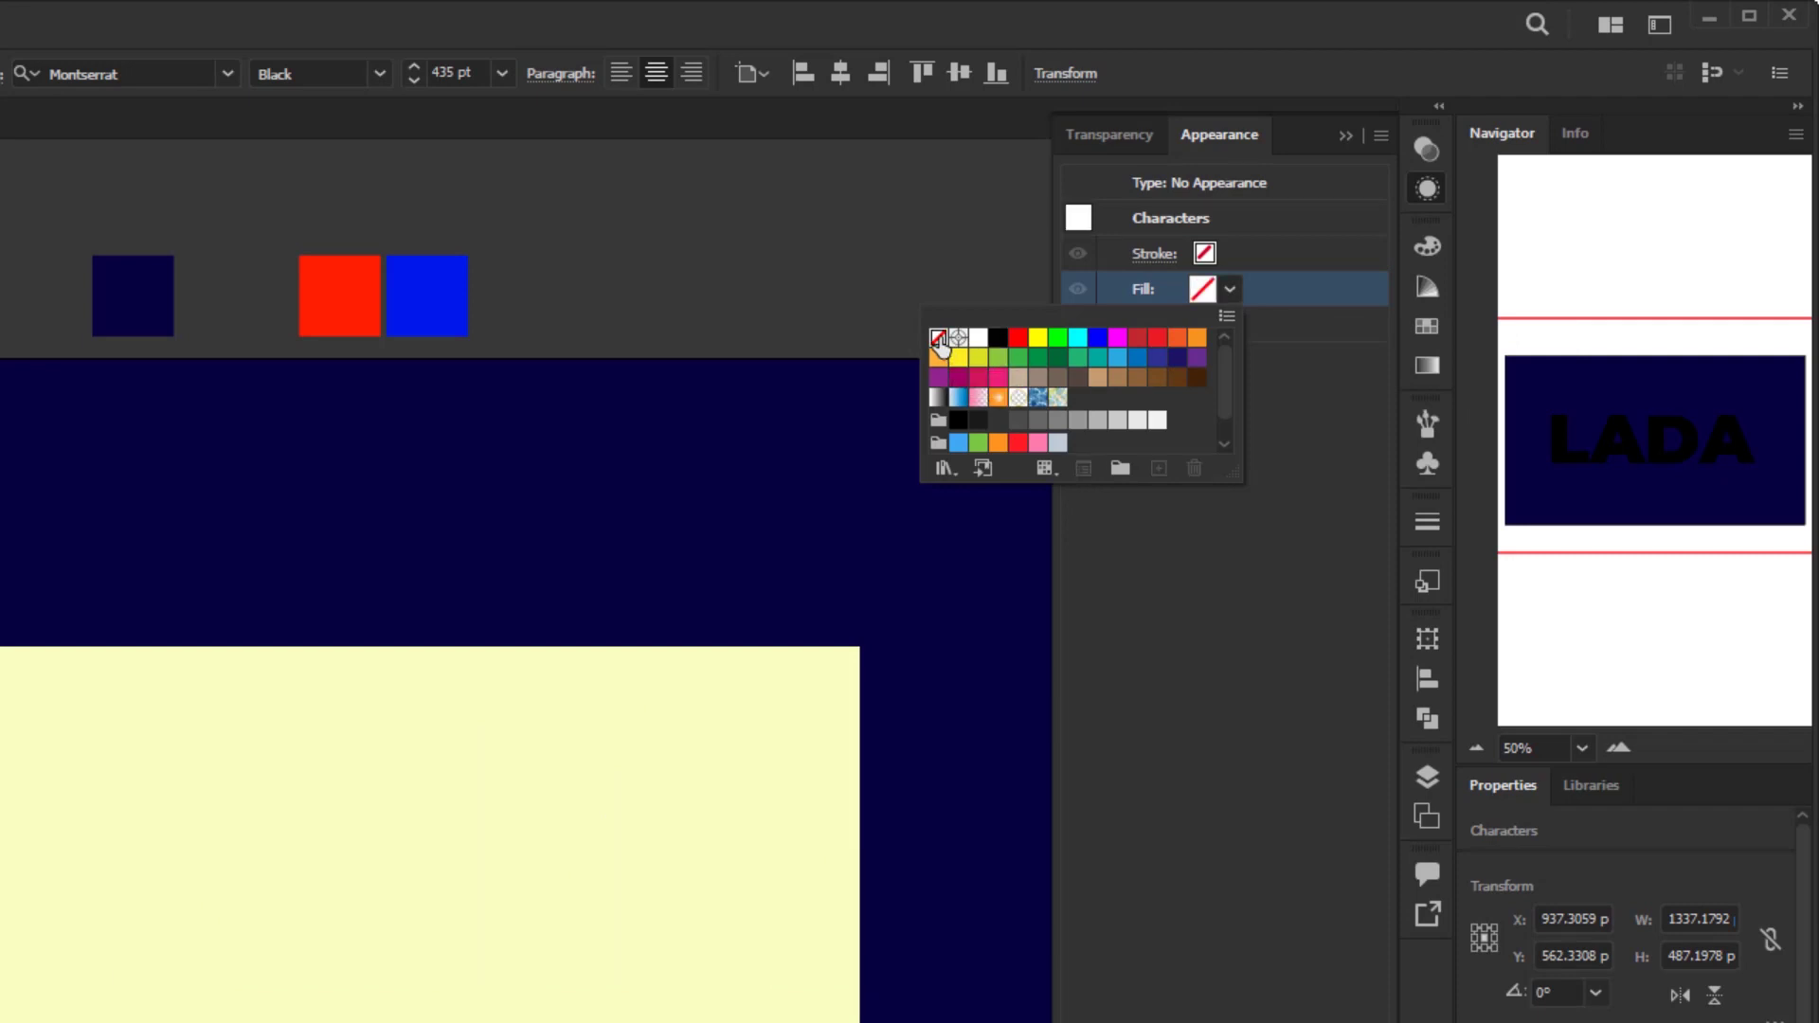
{"action": "left_click", "coordinate": [1280, 409]}
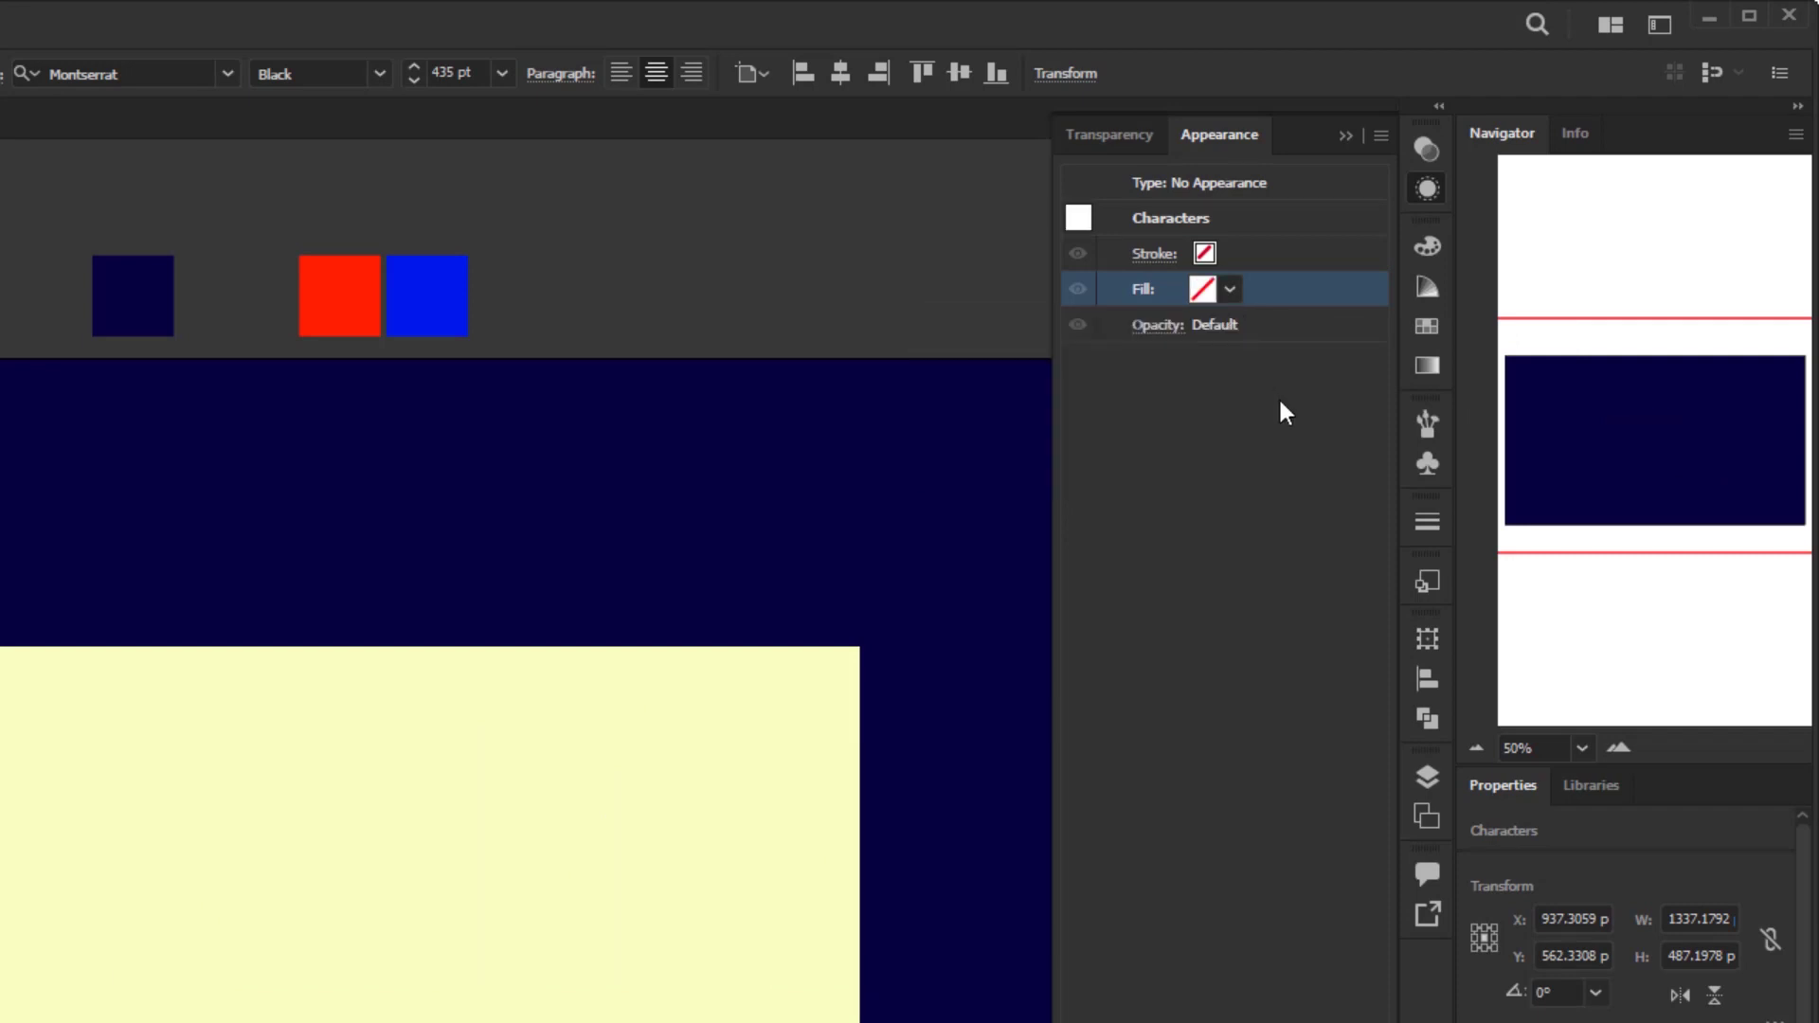
Add a stroke to the LADA type object, coloured with the group's red swatch and 4 pt wide
{"action": "left_click", "coordinate": [1196, 182]}
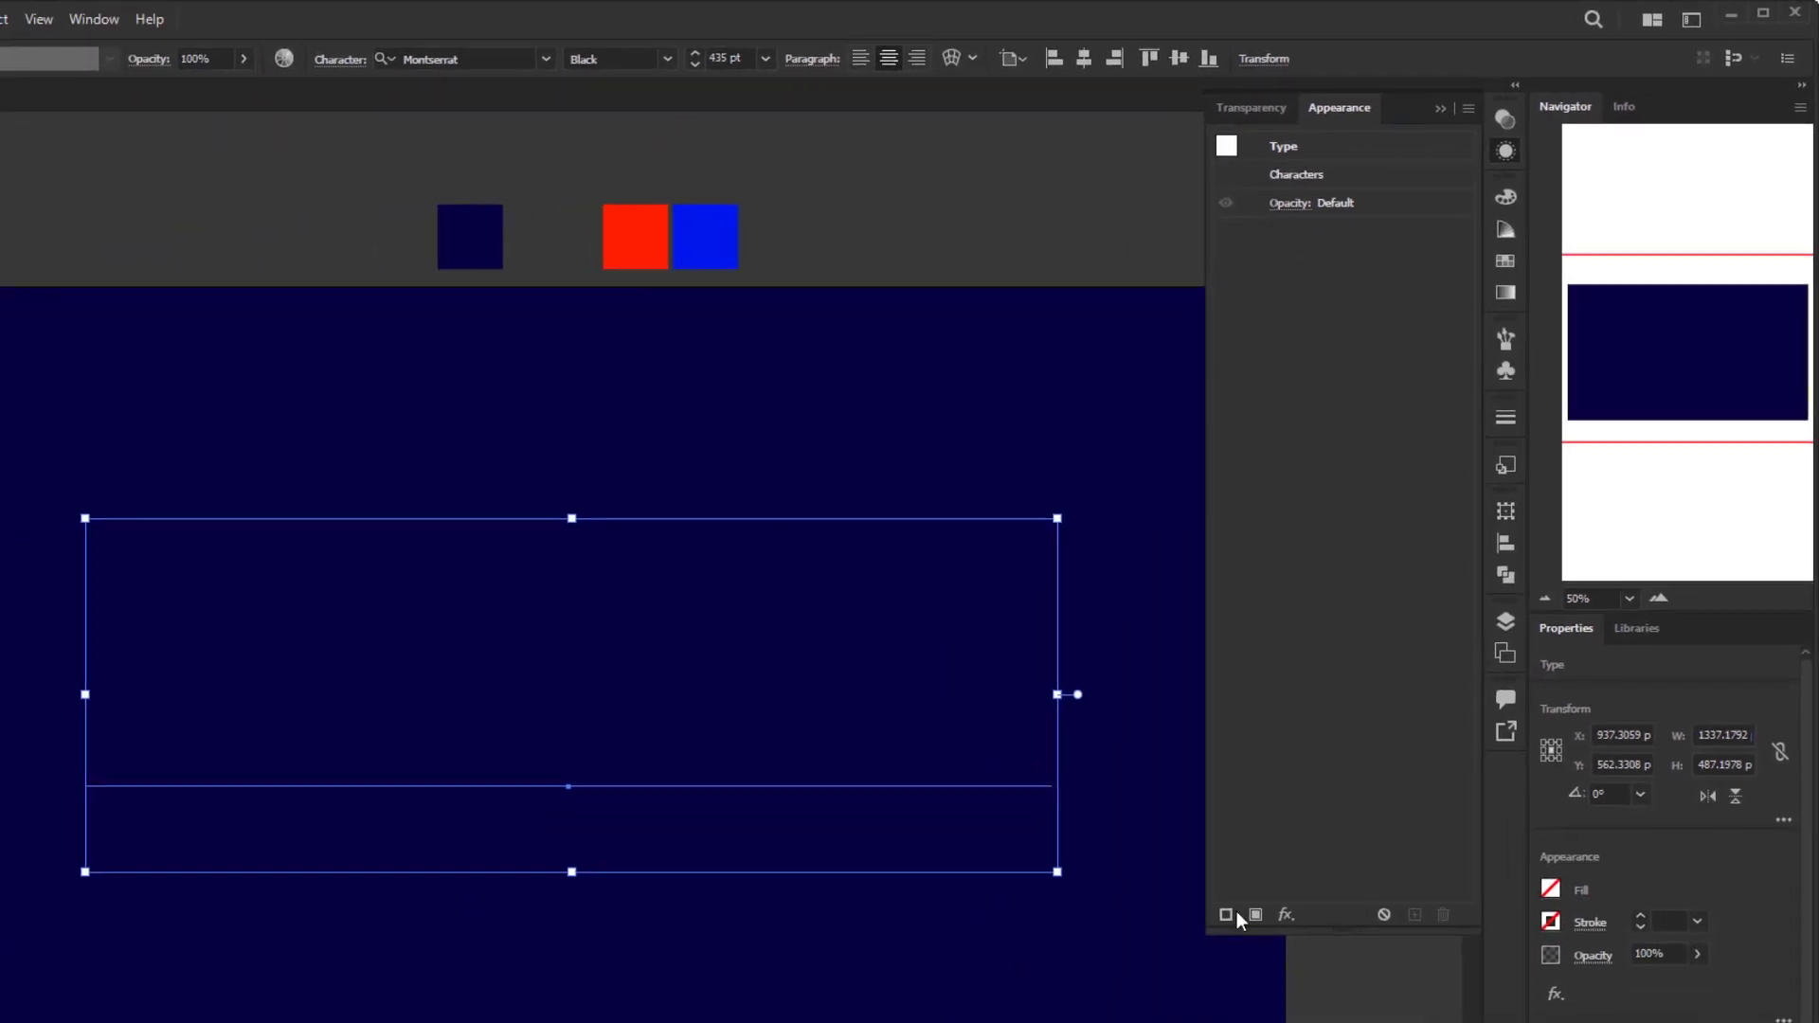
{"action": "left_click", "coordinate": [1228, 914]}
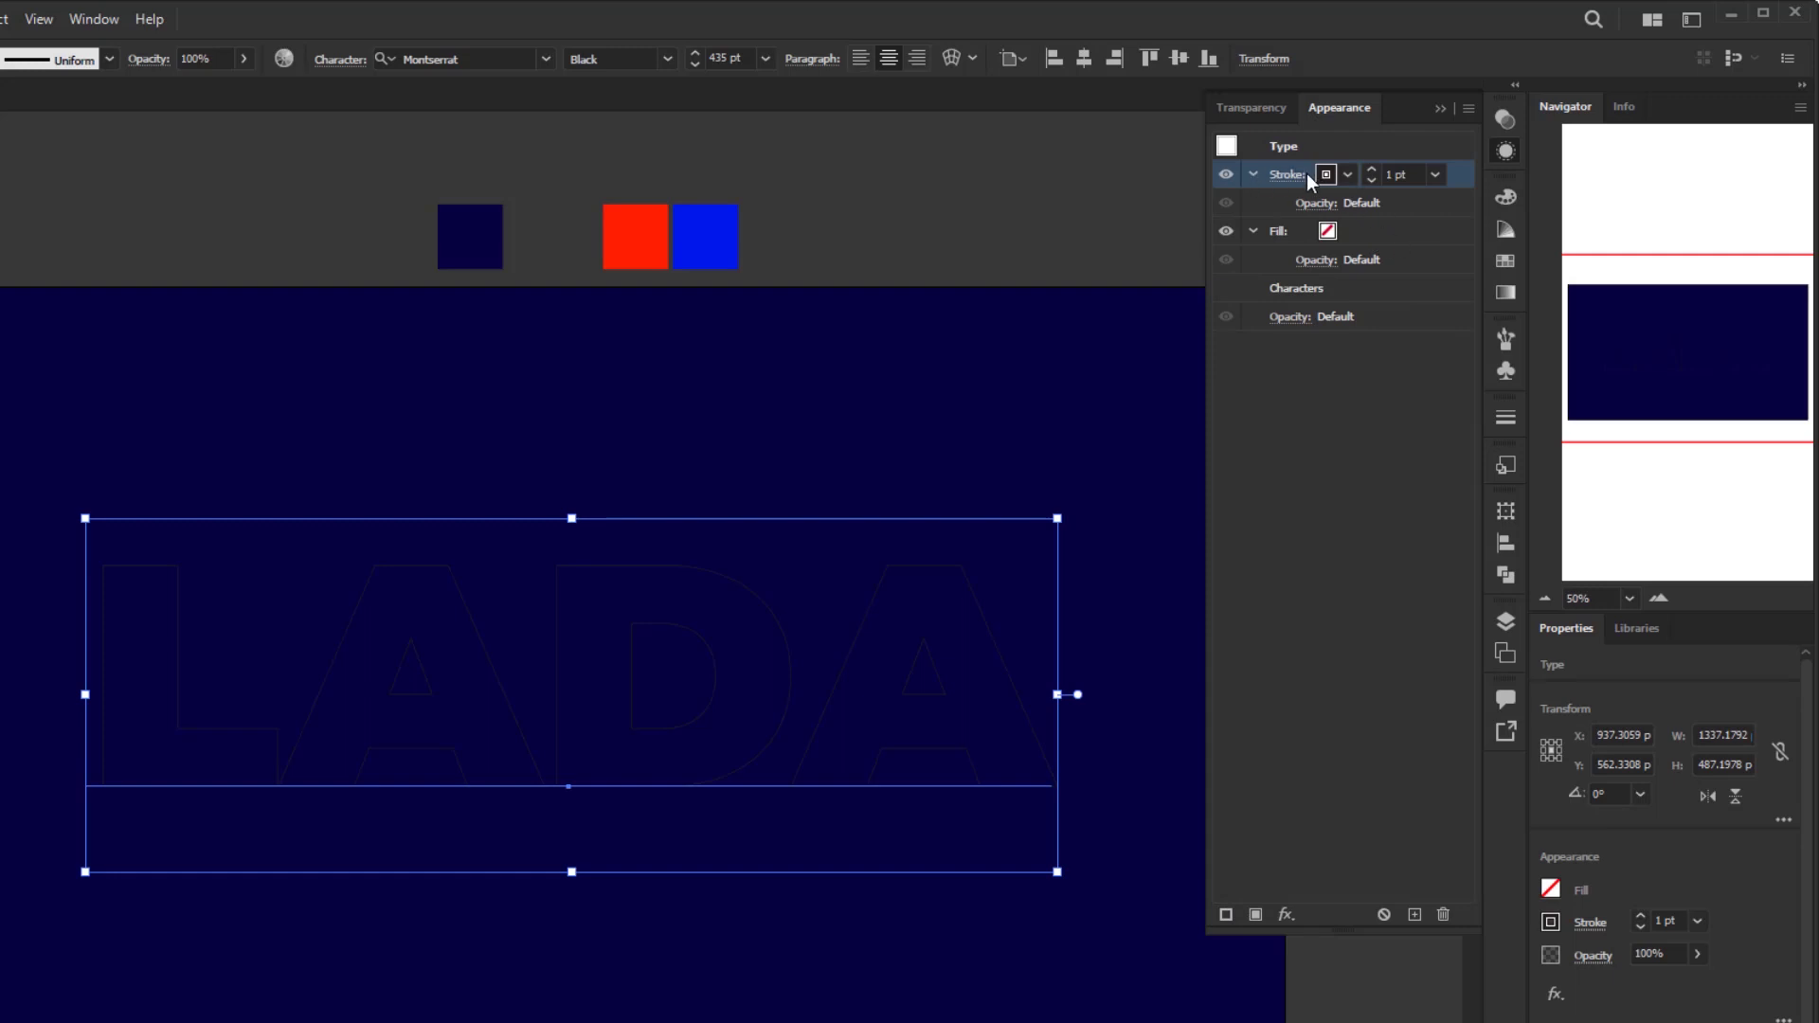
{"action": "left_click", "coordinate": [1347, 175]}
{"action": "left_click", "coordinate": [1347, 175]}
{"action": "left_click", "coordinate": [1347, 176]}
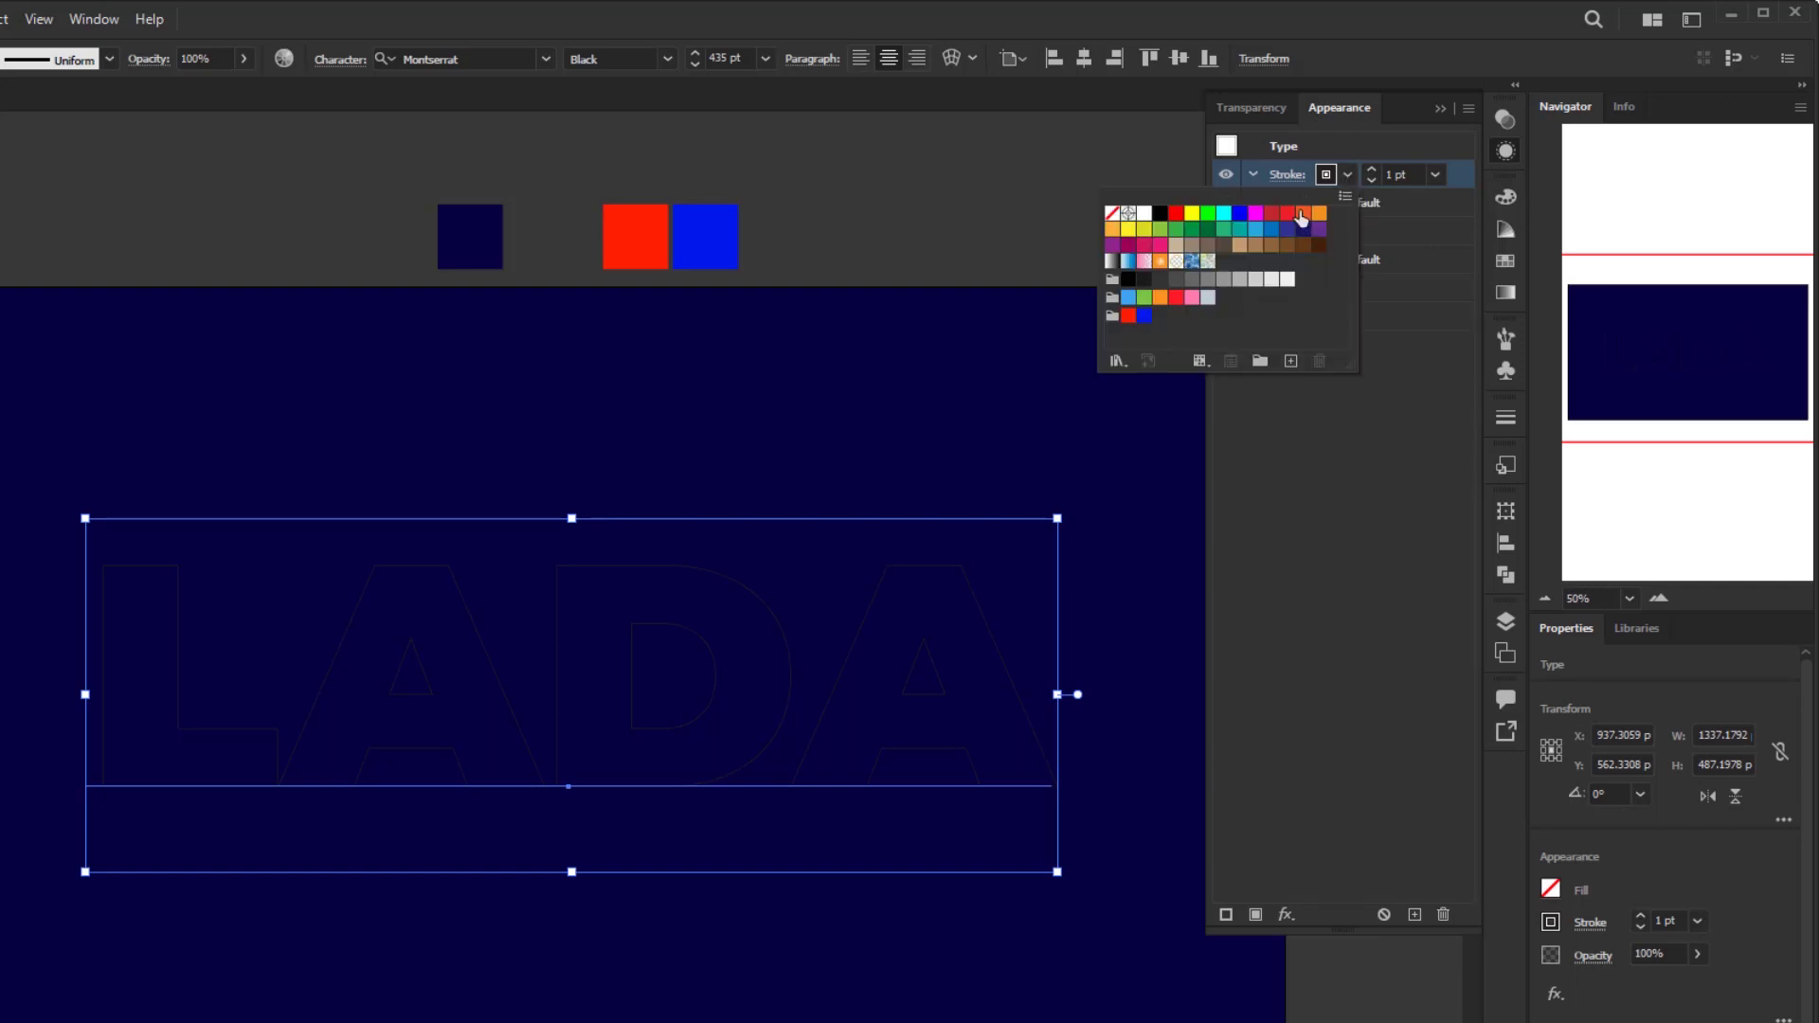
{"action": "left_click", "coordinate": [1128, 317]}
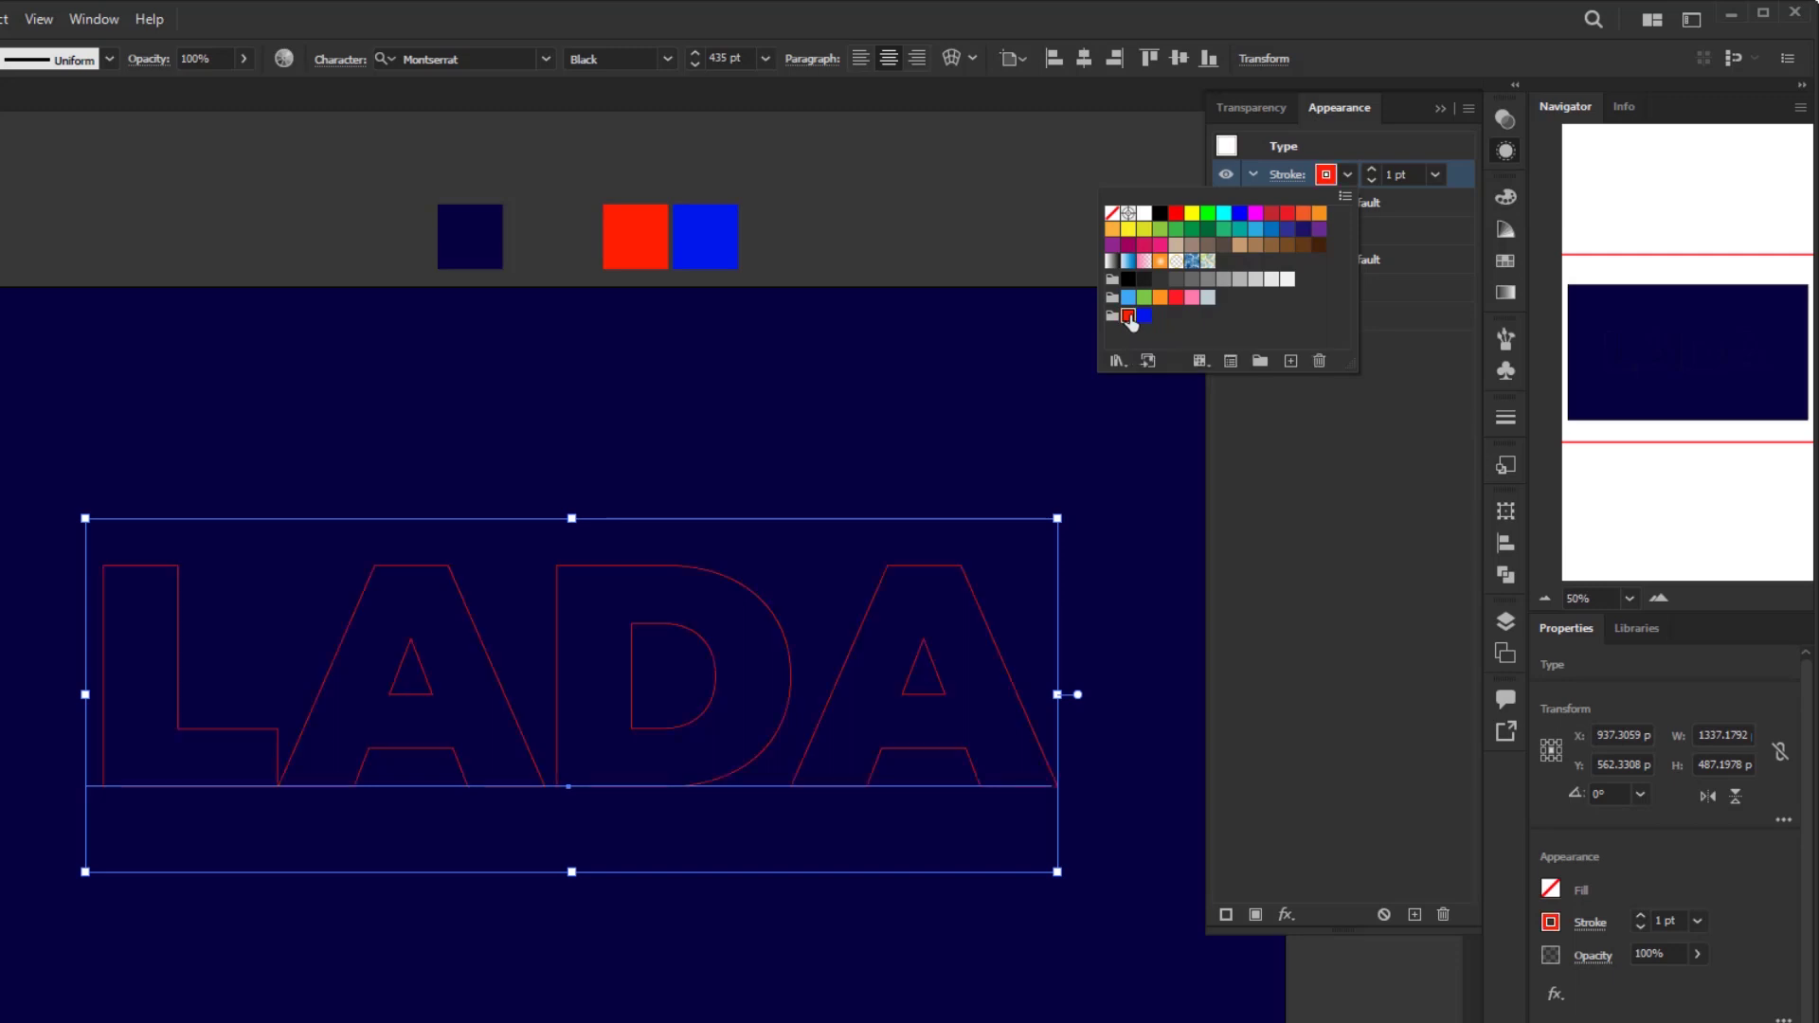
{"action": "left_click", "coordinate": [1434, 176]}
{"action": "left_click", "coordinate": [1436, 174]}
{"action": "left_click", "coordinate": [1463, 355]}
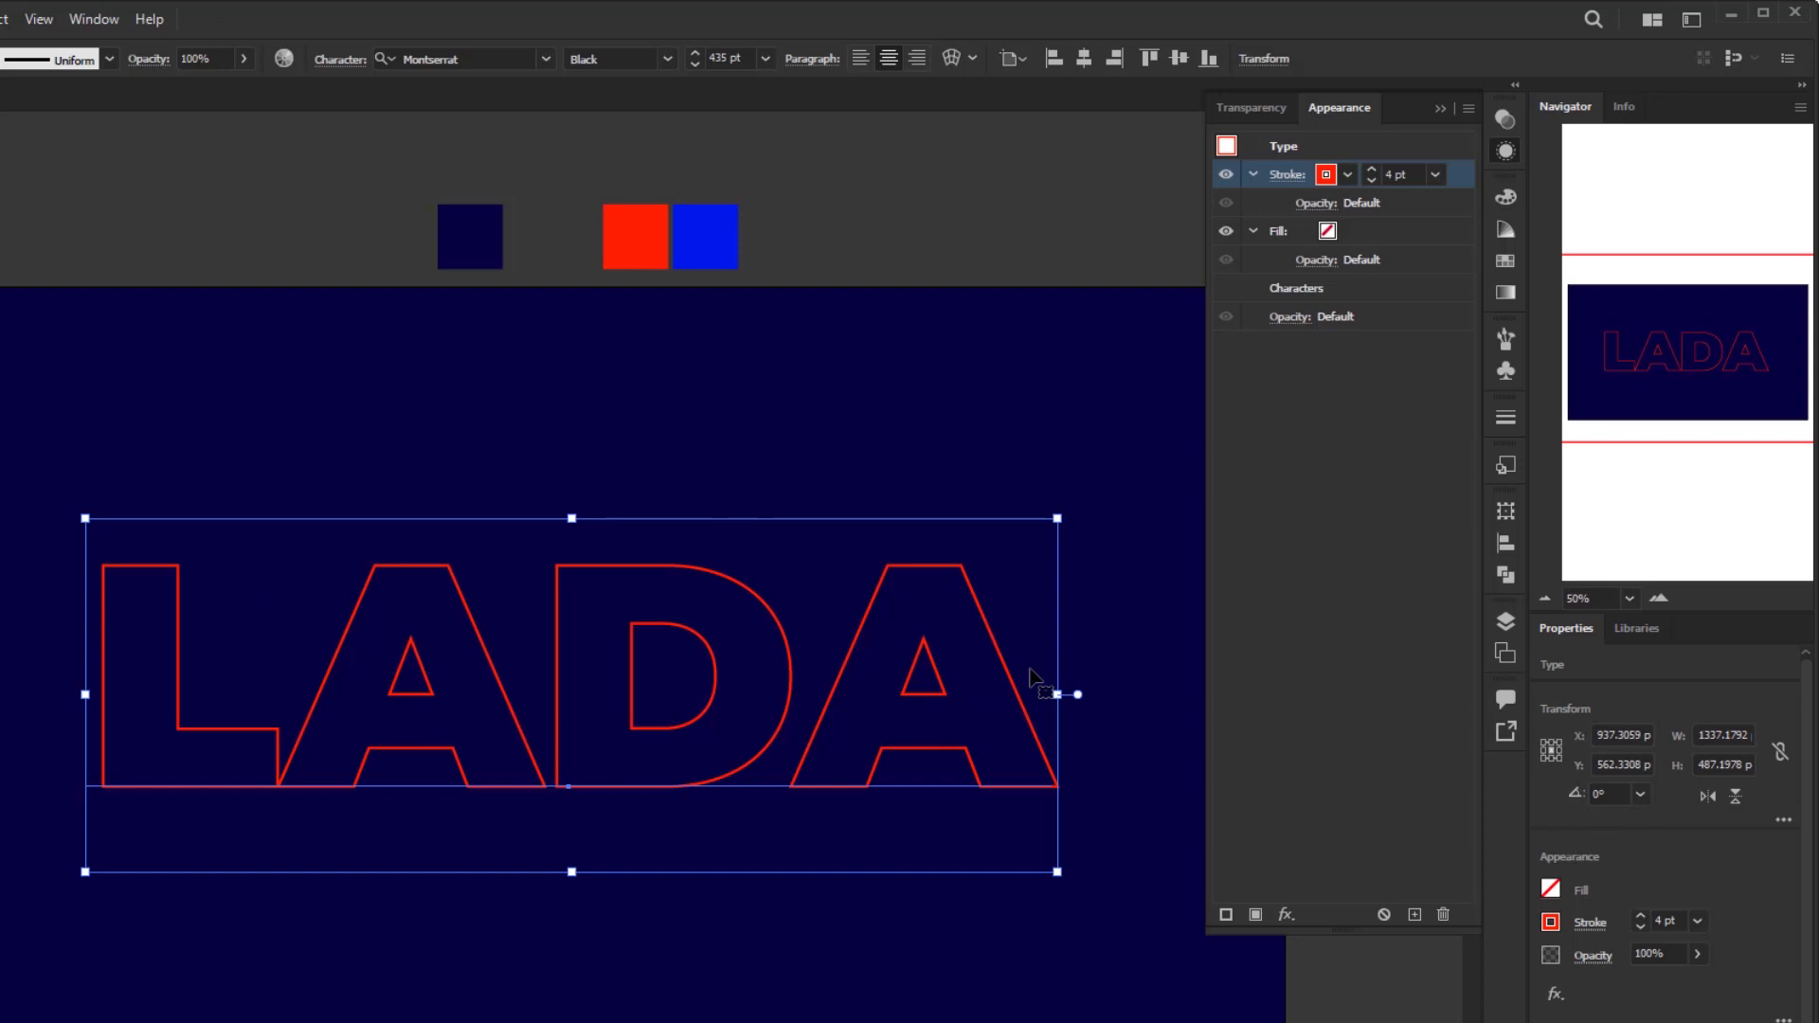
Apply the elliptical width profile, tapered at both ends, to the 4 pt stroke
{"action": "left_click", "coordinate": [1290, 179]}
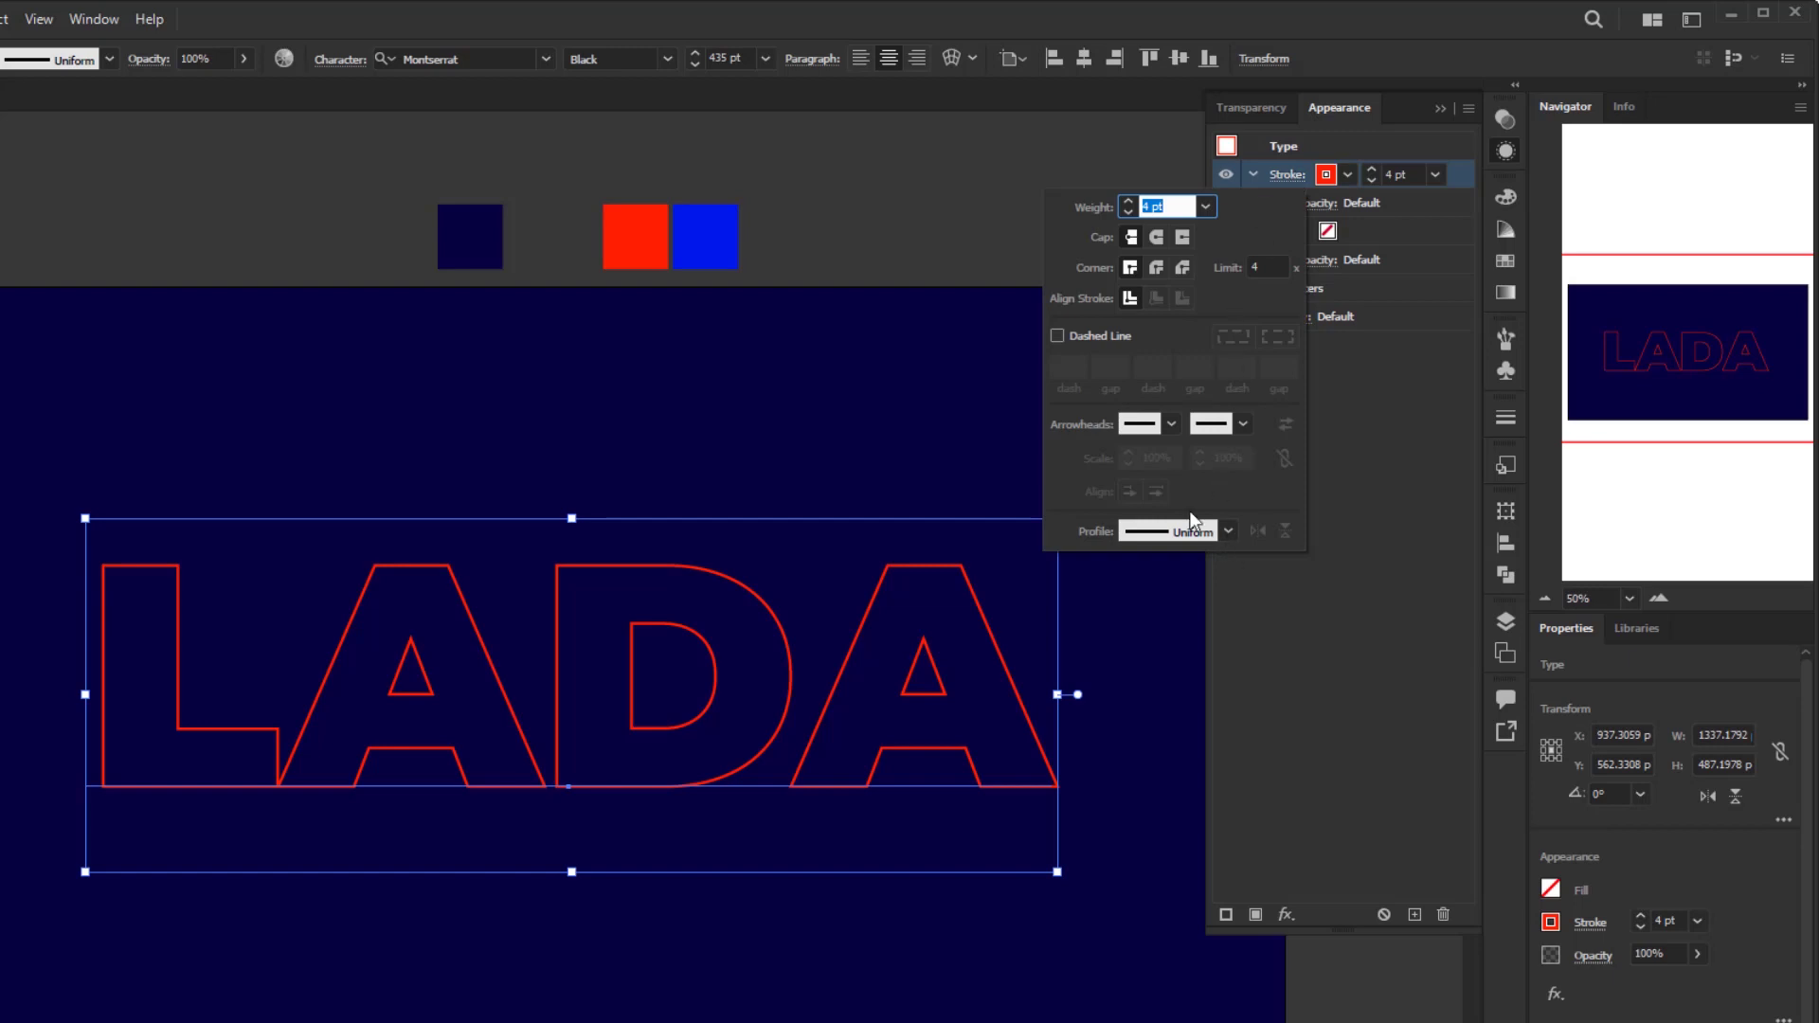
{"action": "left_click", "coordinate": [1227, 531]}
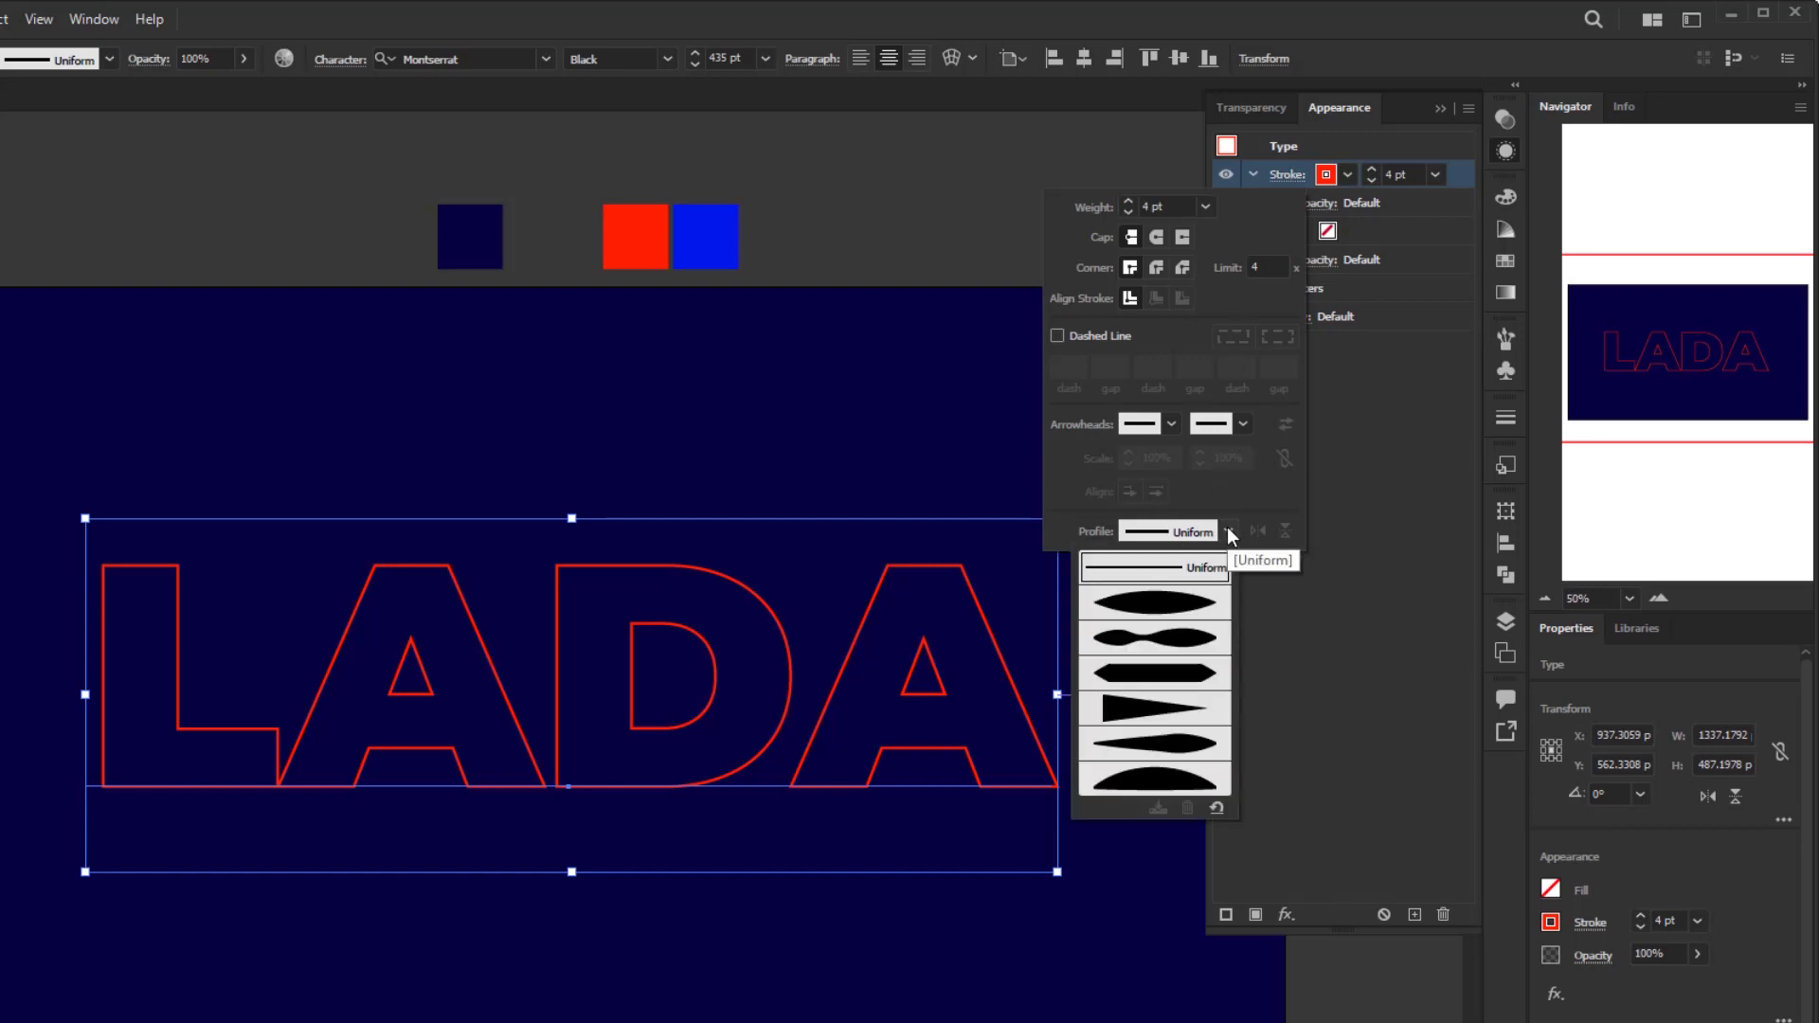
{"action": "left_click", "coordinate": [1157, 610]}
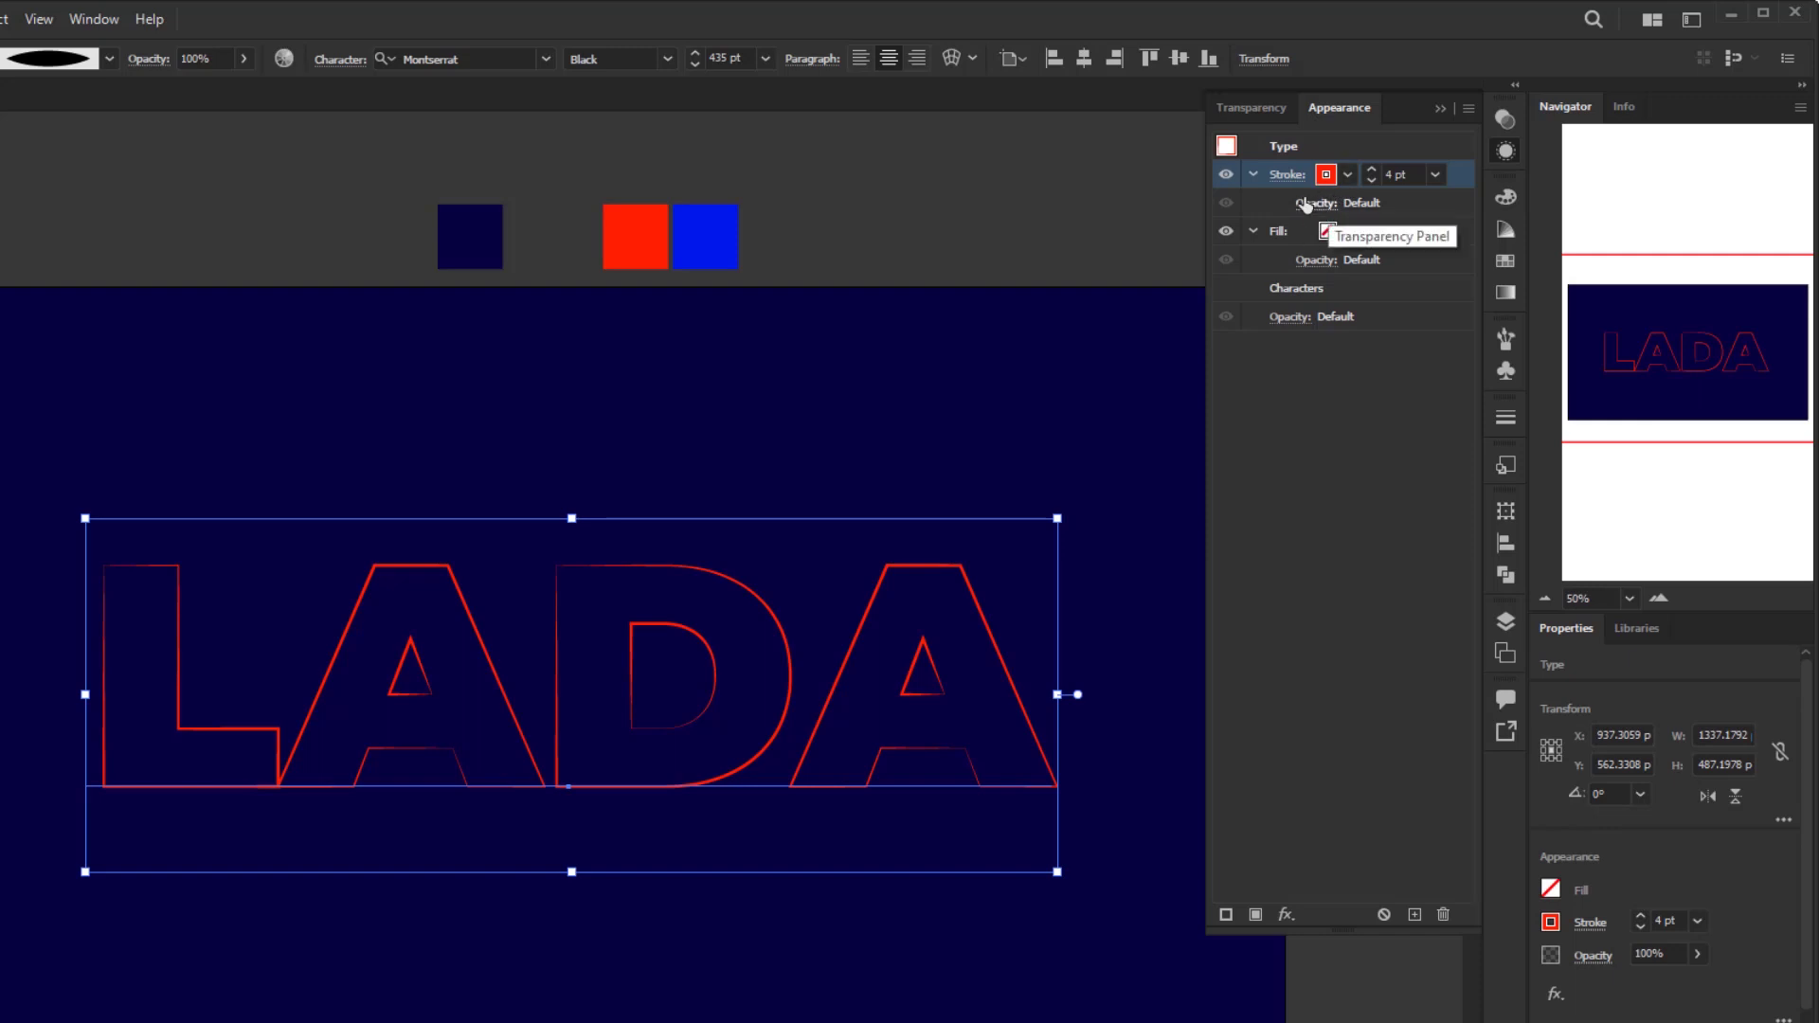
Add a second red stroke beneath the first one and set its weight to 14 pt
{"action": "left_click", "coordinate": [1377, 237]}
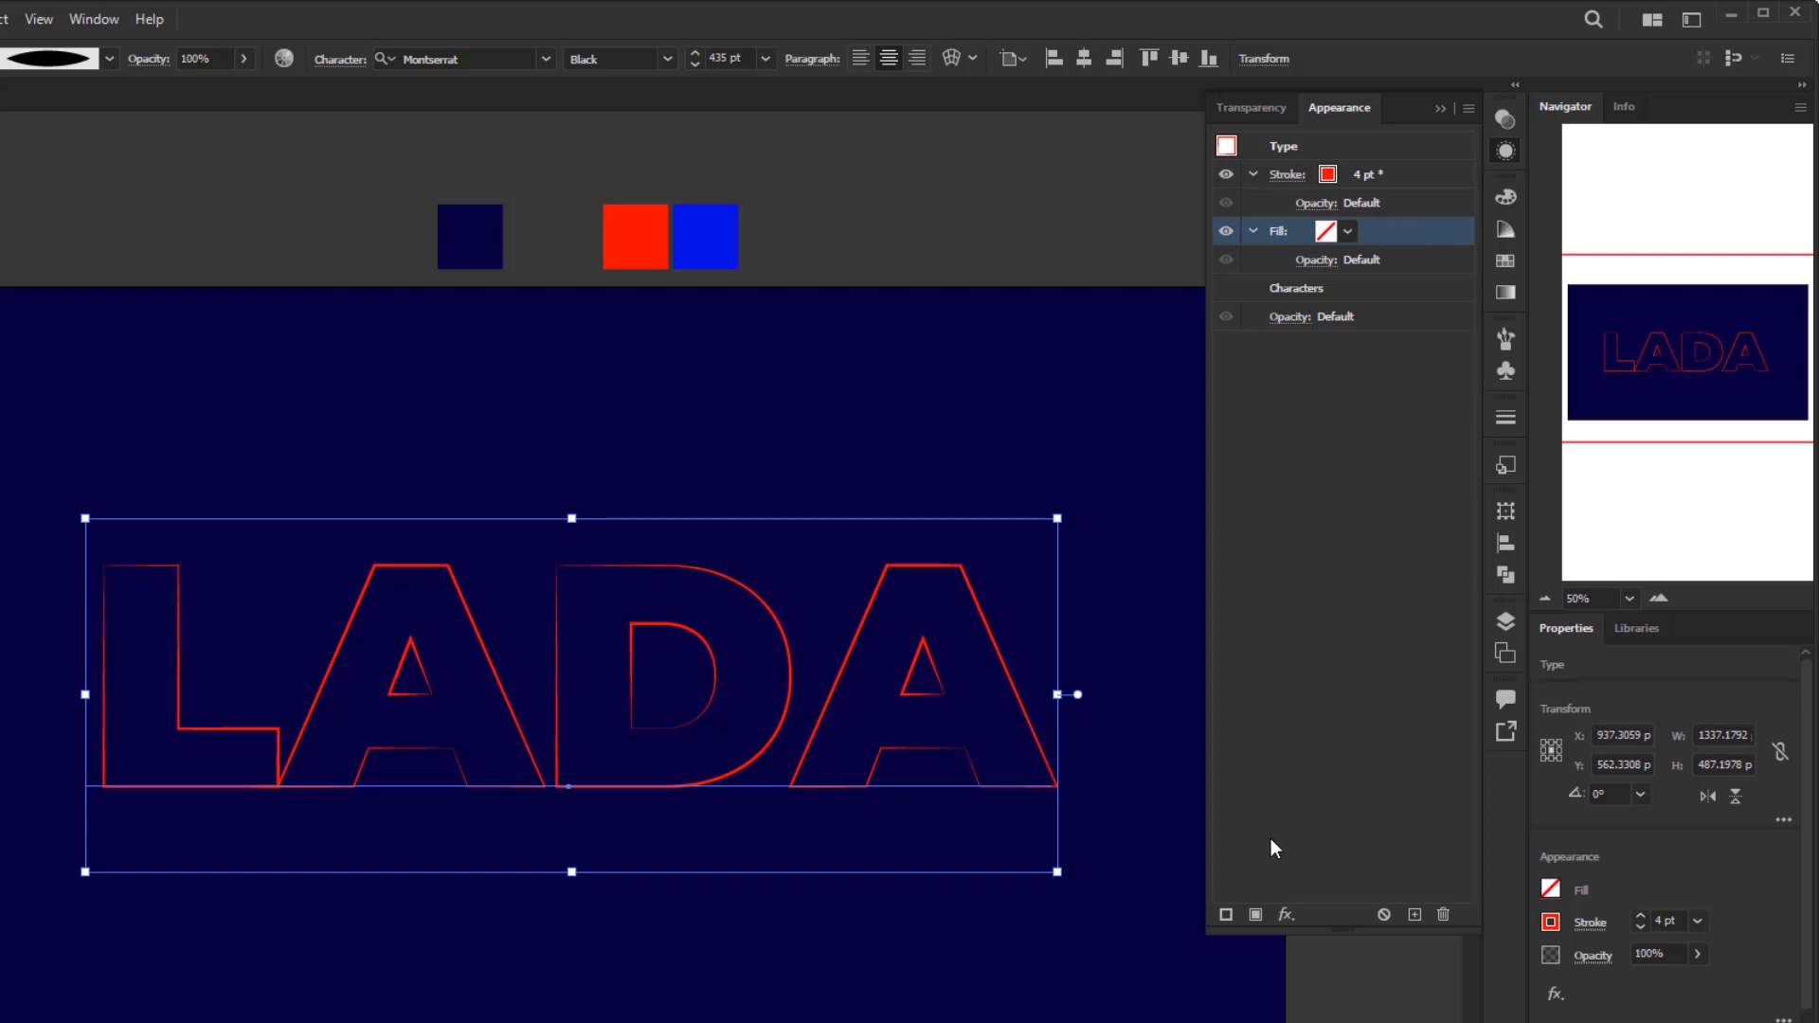
{"action": "left_click", "coordinate": [1225, 914]}
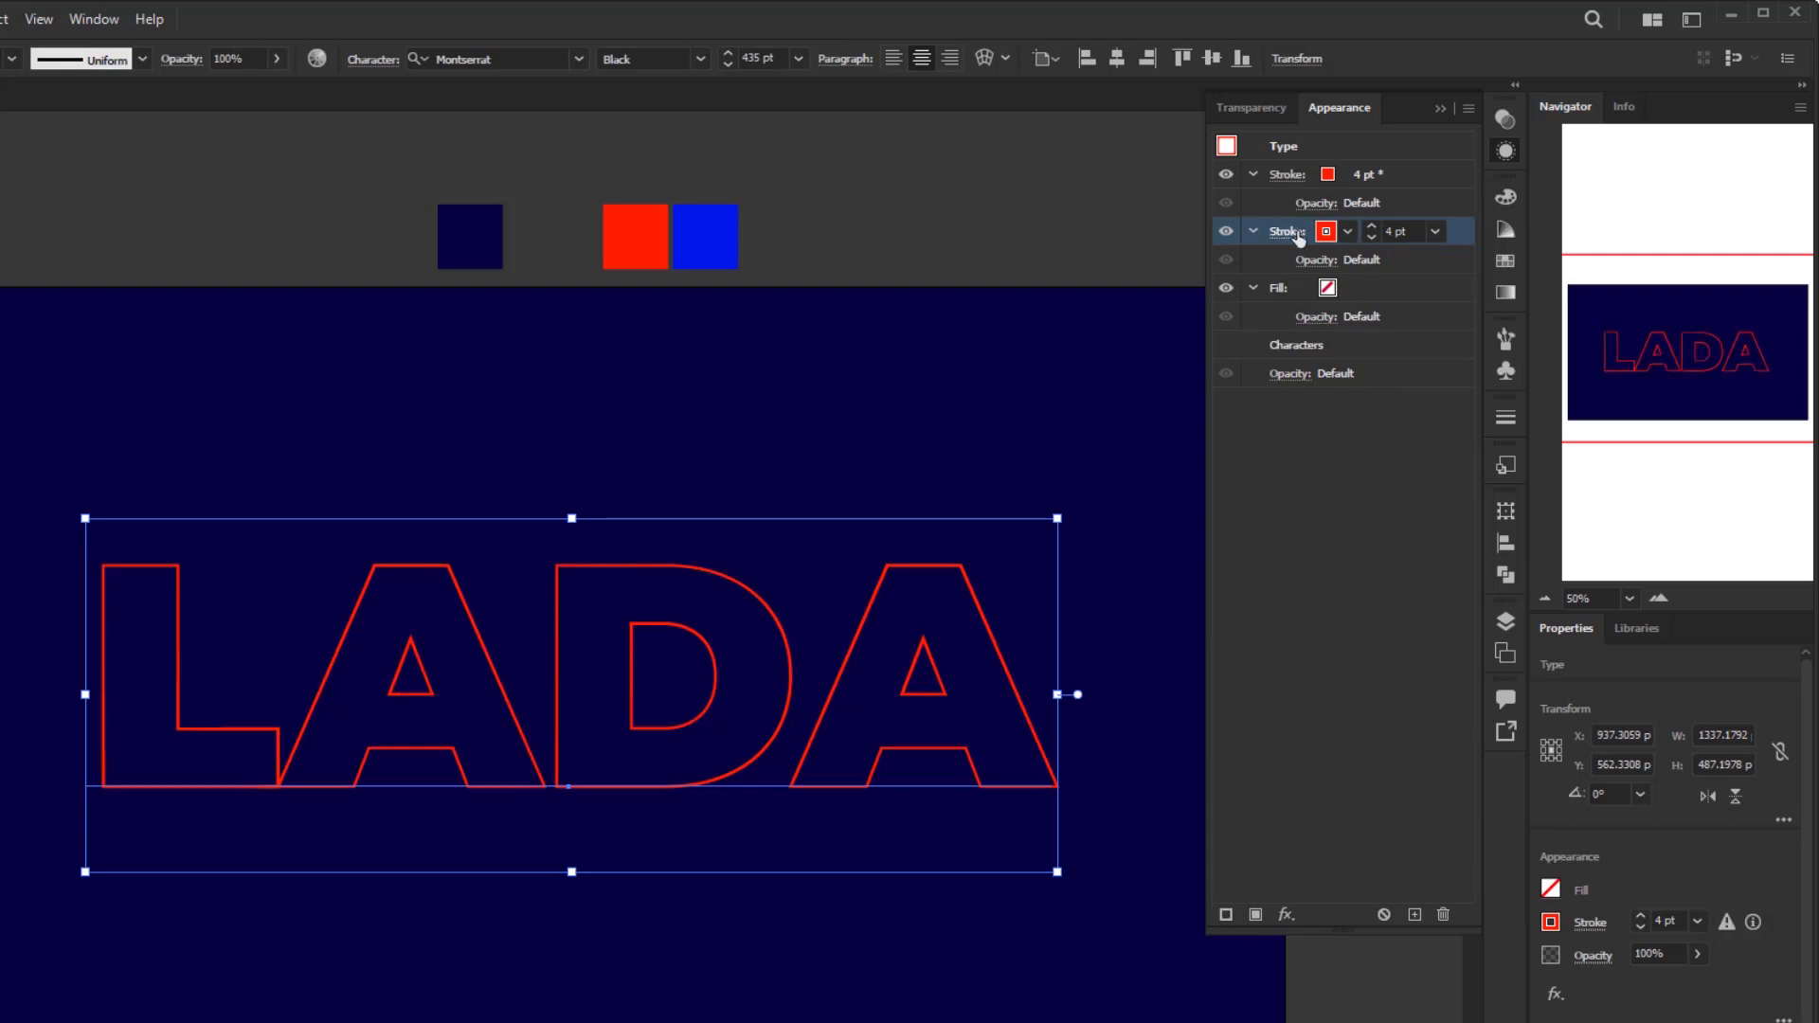
{"action": "left_click", "coordinate": [1443, 237]}
{"action": "left_click", "coordinate": [1476, 606]}
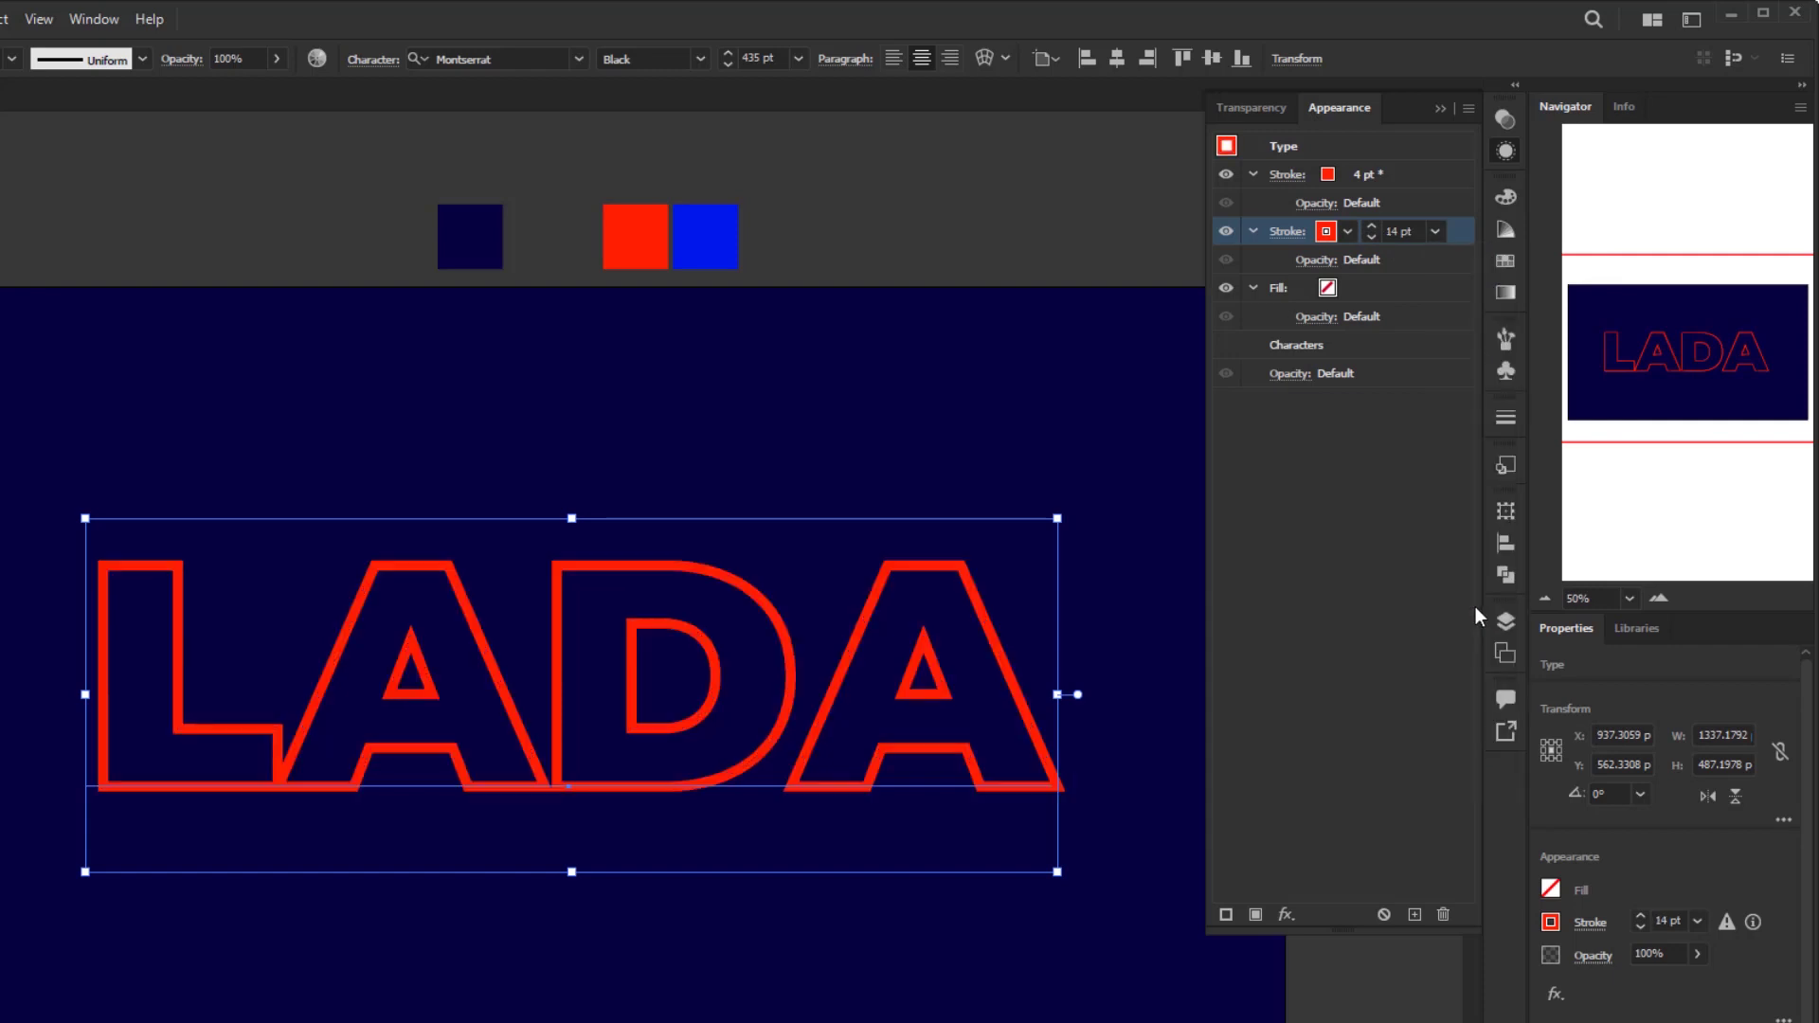
Apply the elliptical width profile, tapered at both ends, to the 14 pt stroke
{"action": "left_click", "coordinate": [1286, 231]}
{"action": "left_click", "coordinate": [1231, 589]}
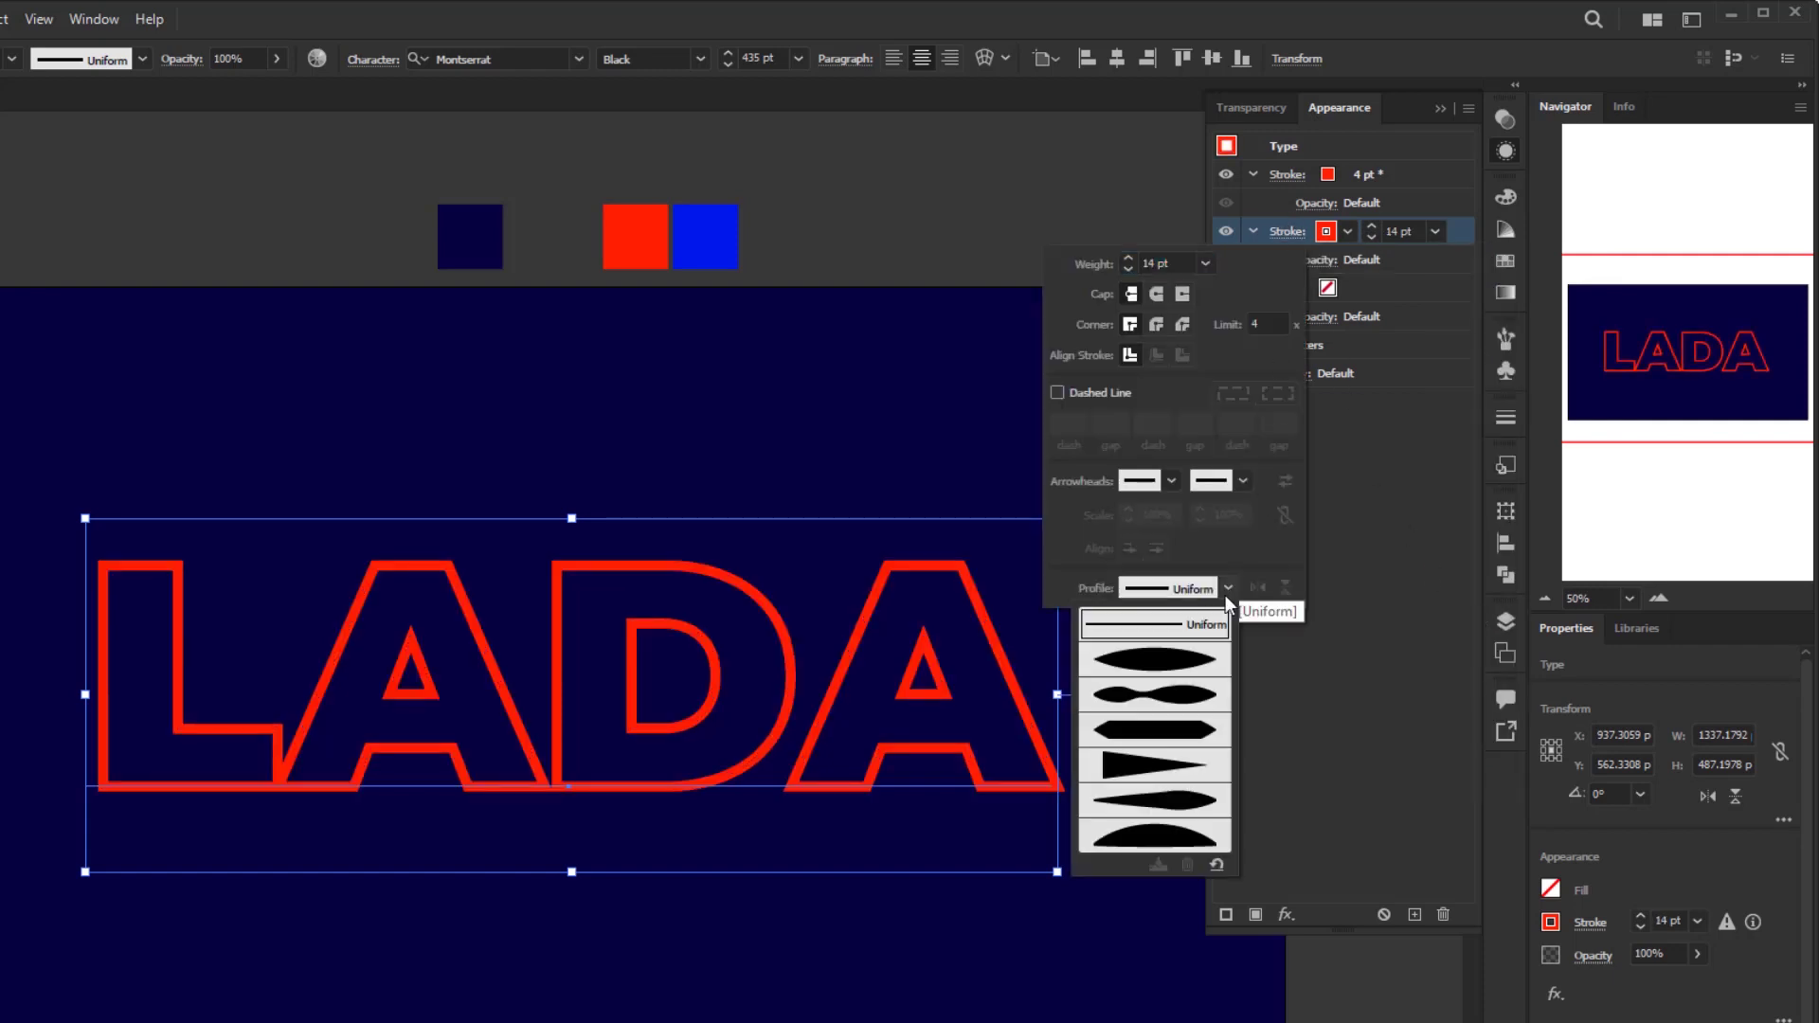
{"action": "left_click", "coordinate": [1158, 662]}
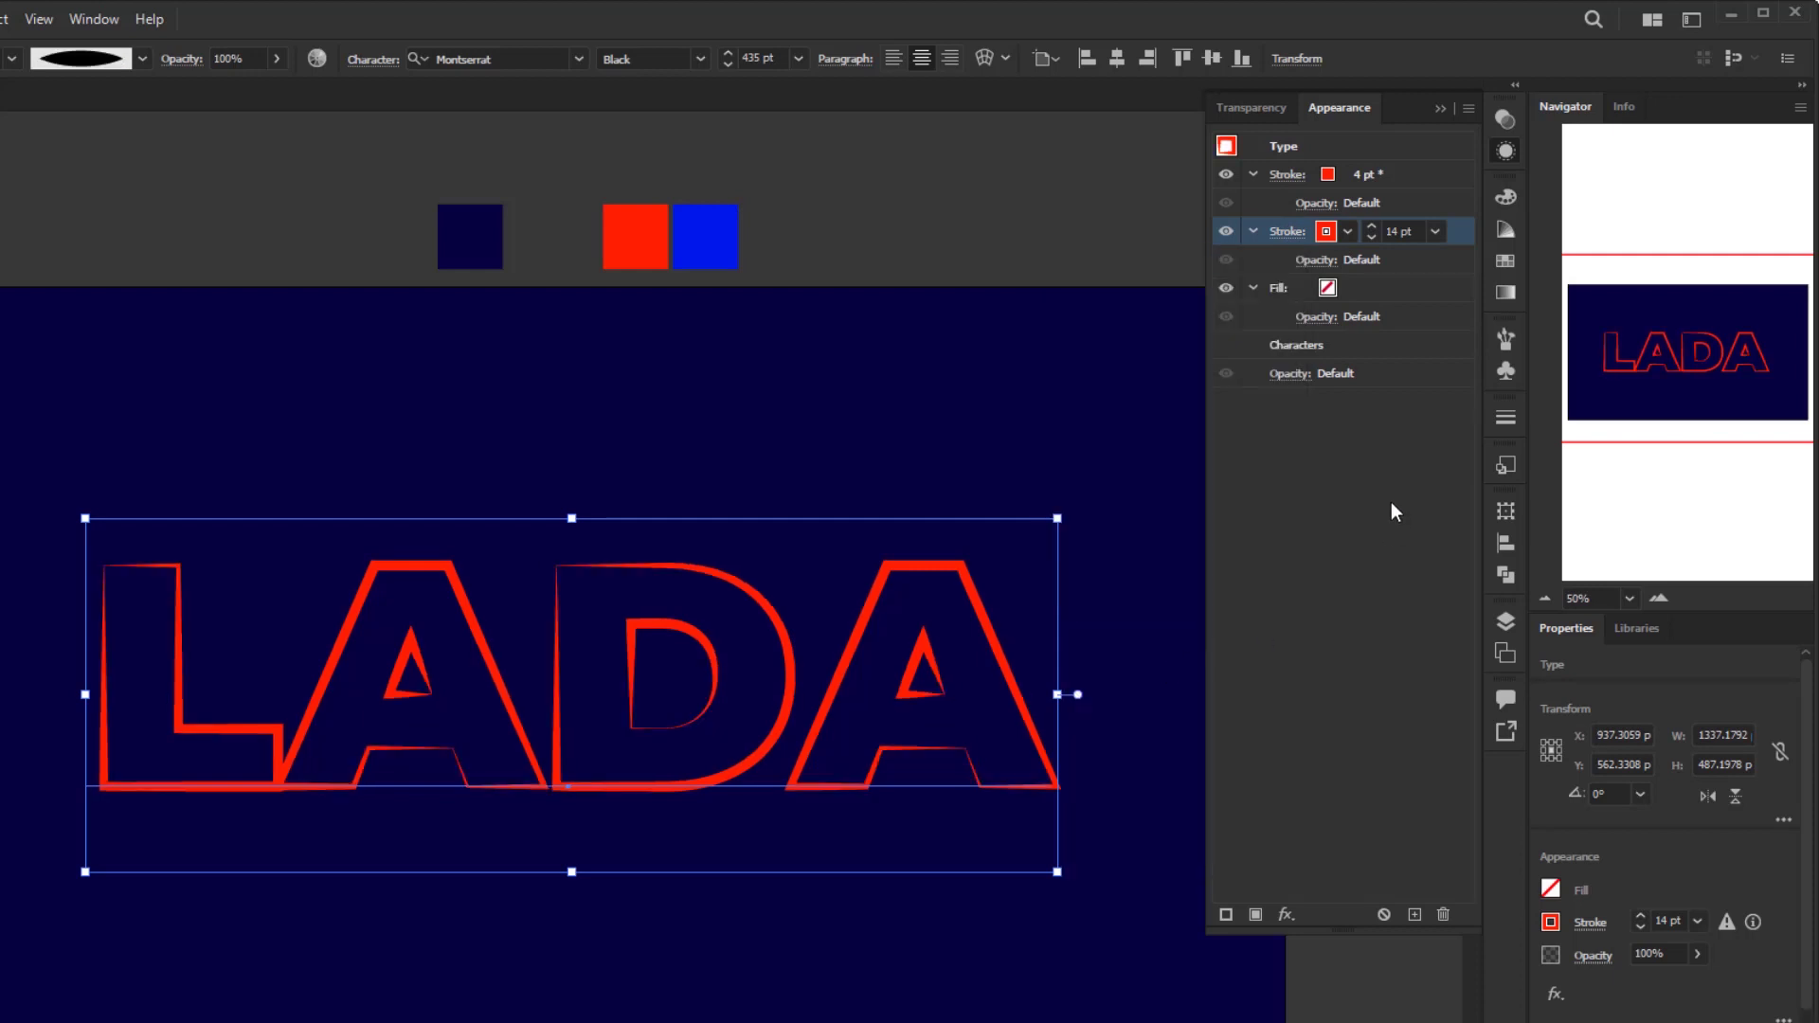
{"action": "key", "text": "ctrl+z"}
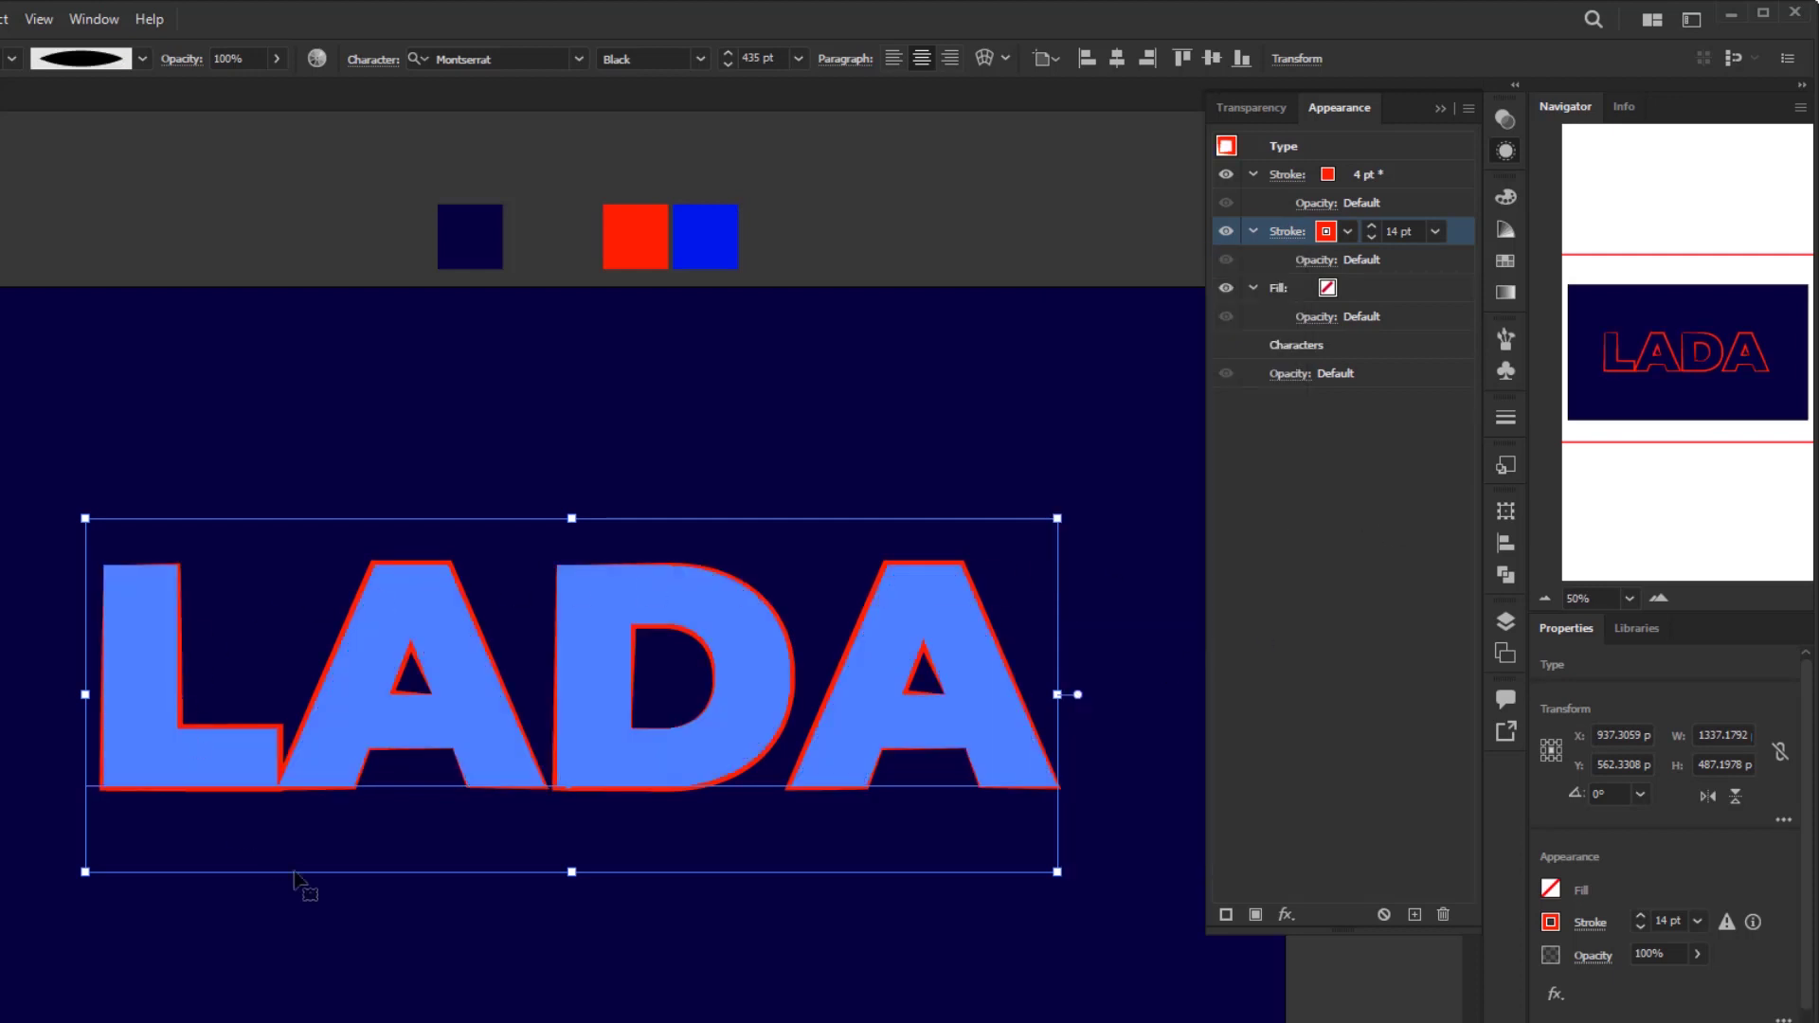
Set the opacity of the 14 pt red stroke to 50%
{"action": "key", "text": "ctrl+shift+z"}
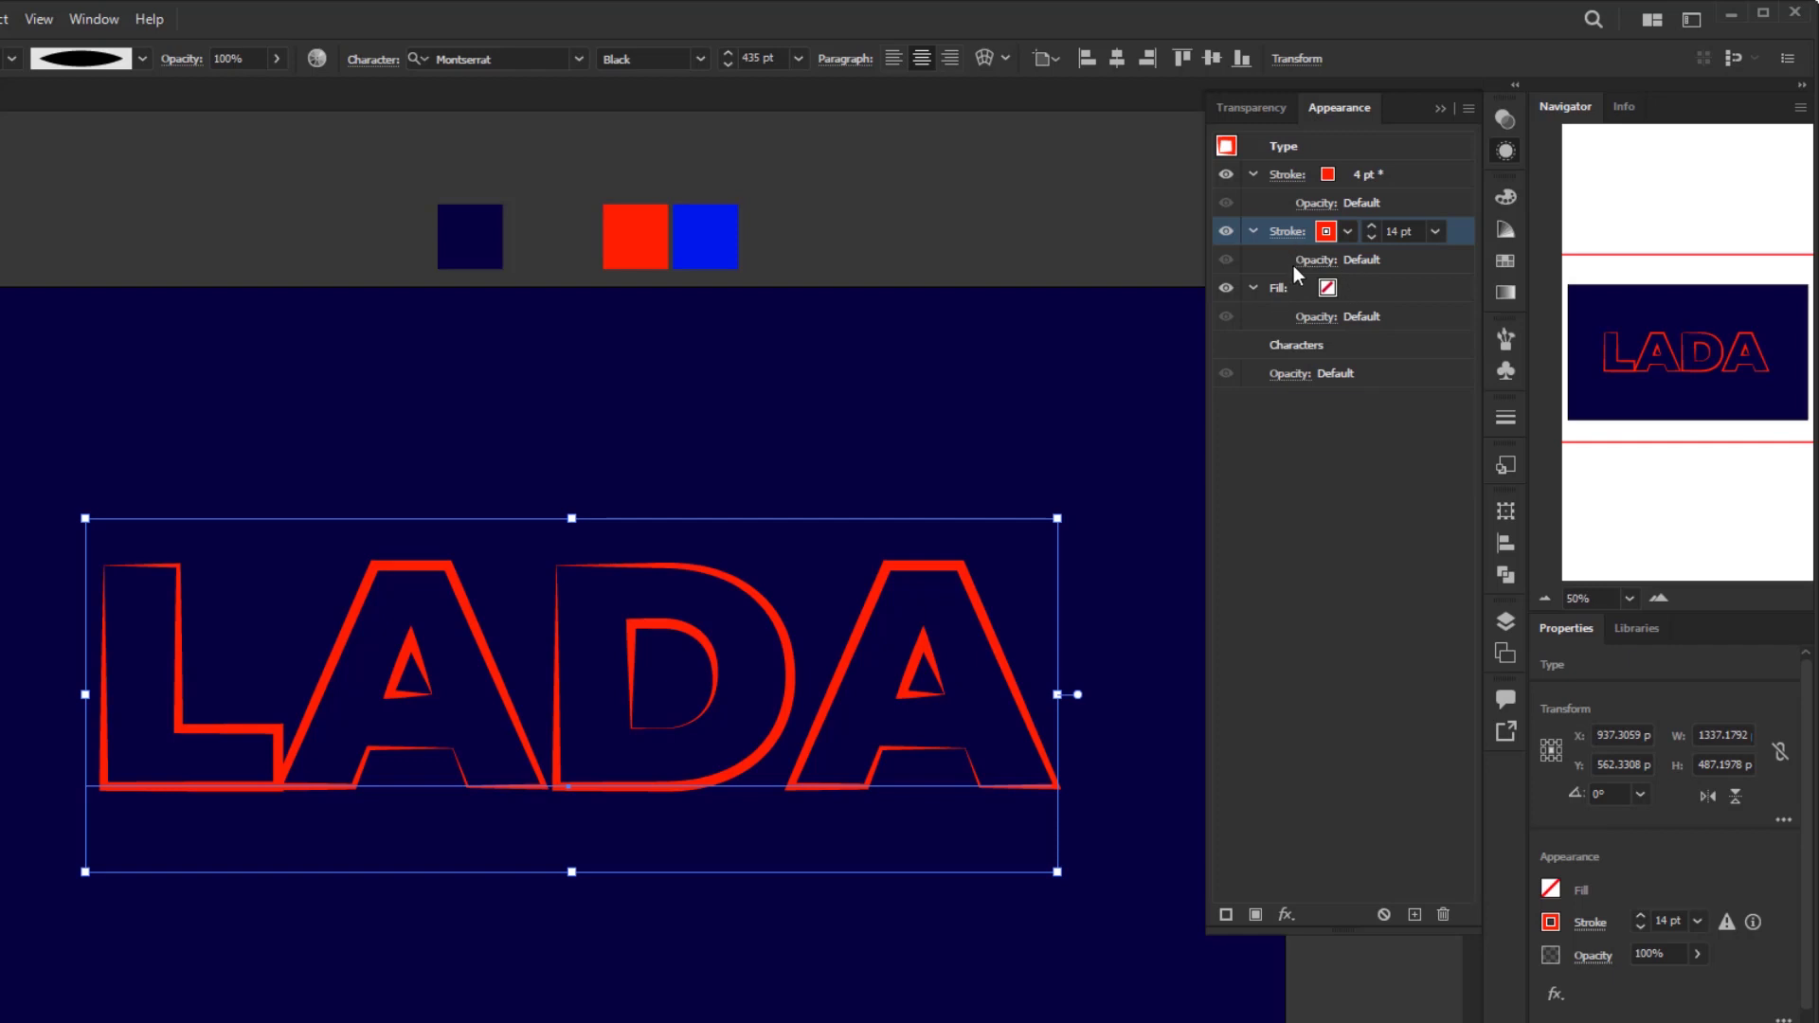
{"action": "left_click", "coordinate": [1317, 259]}
{"action": "type", "text": "50"}
{"action": "key", "text": "Return"}
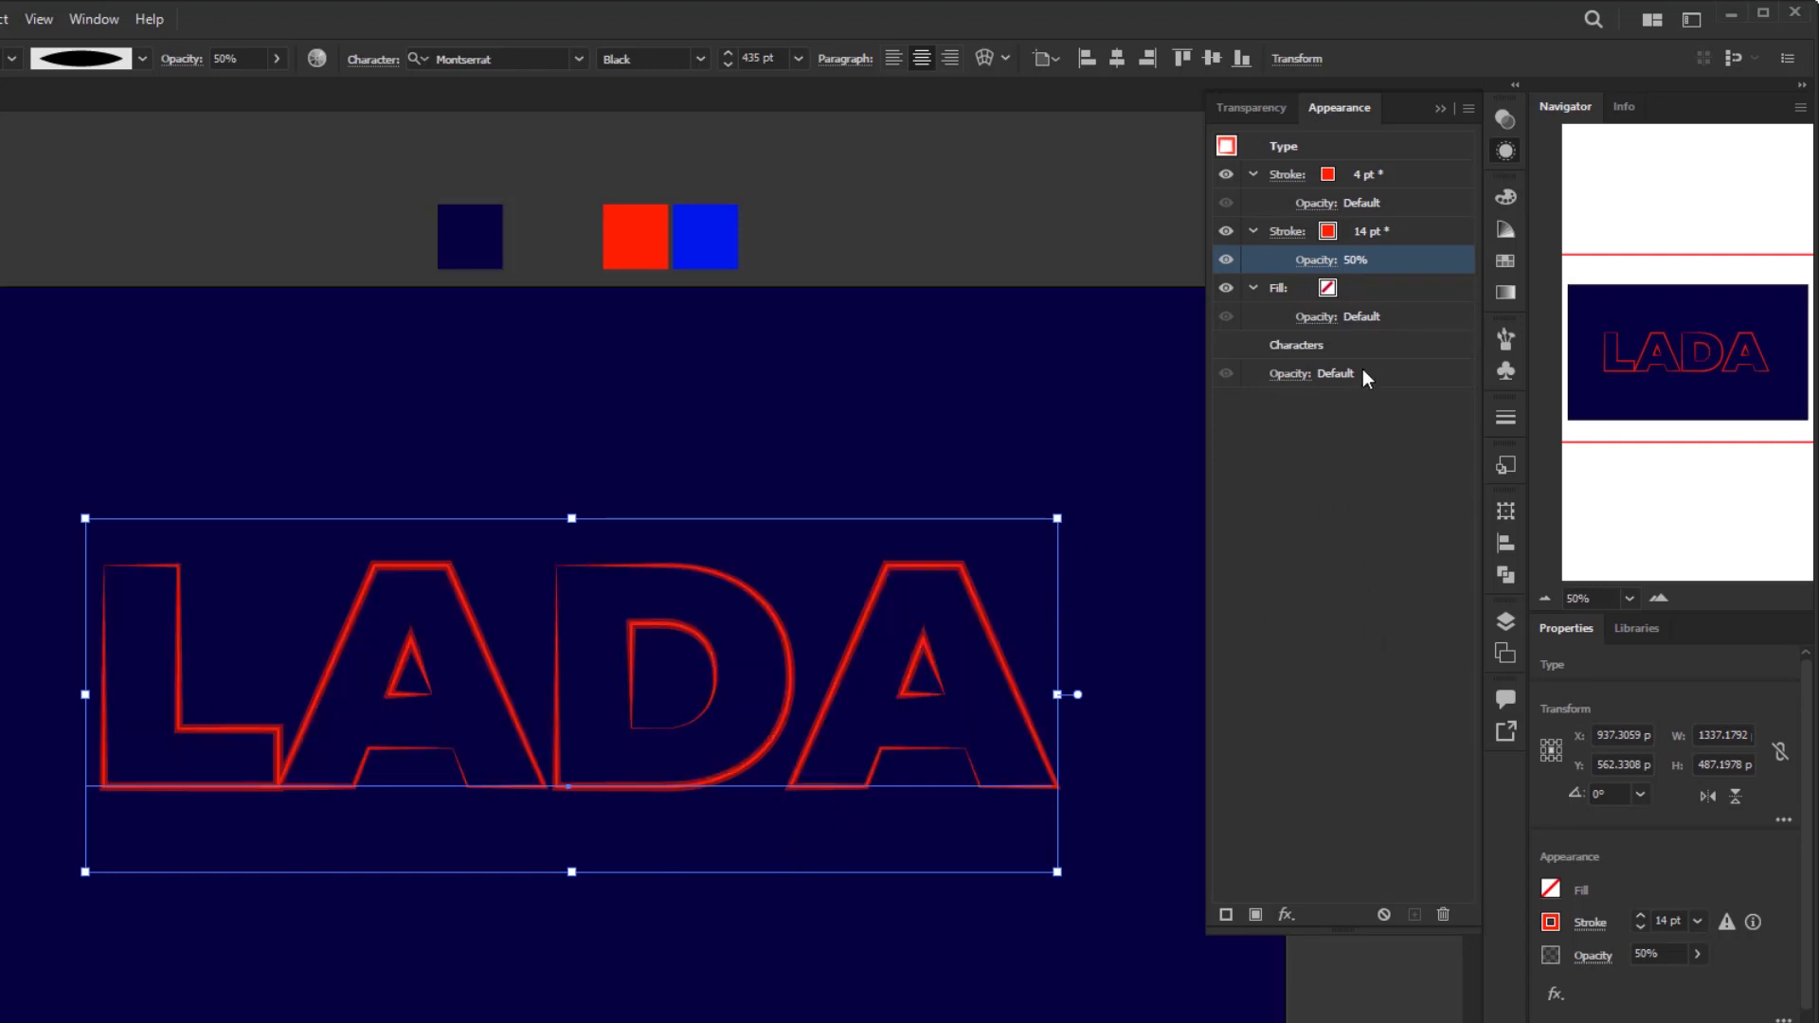
Add a third stroke just above the fill with a Transform effect that moves it -20 px horizontally and rotates it 2°
{"action": "left_click", "coordinate": [1381, 289]}
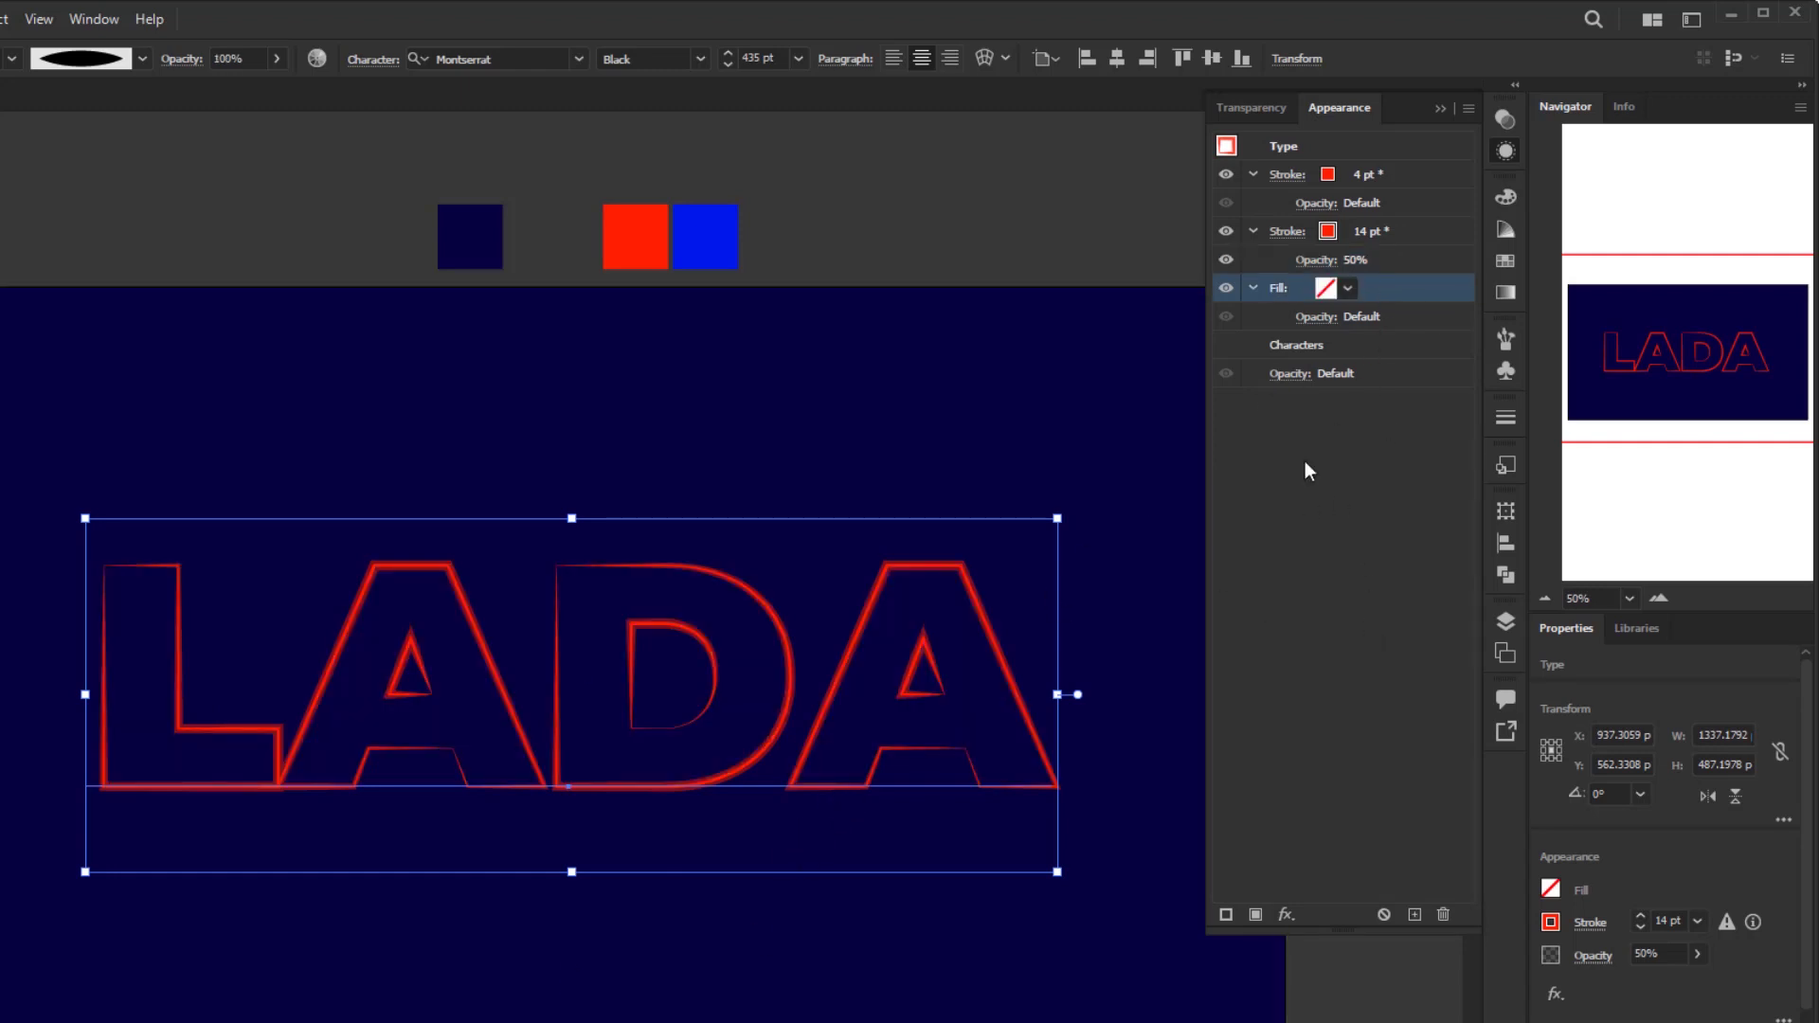
{"action": "left_click", "coordinate": [1226, 914]}
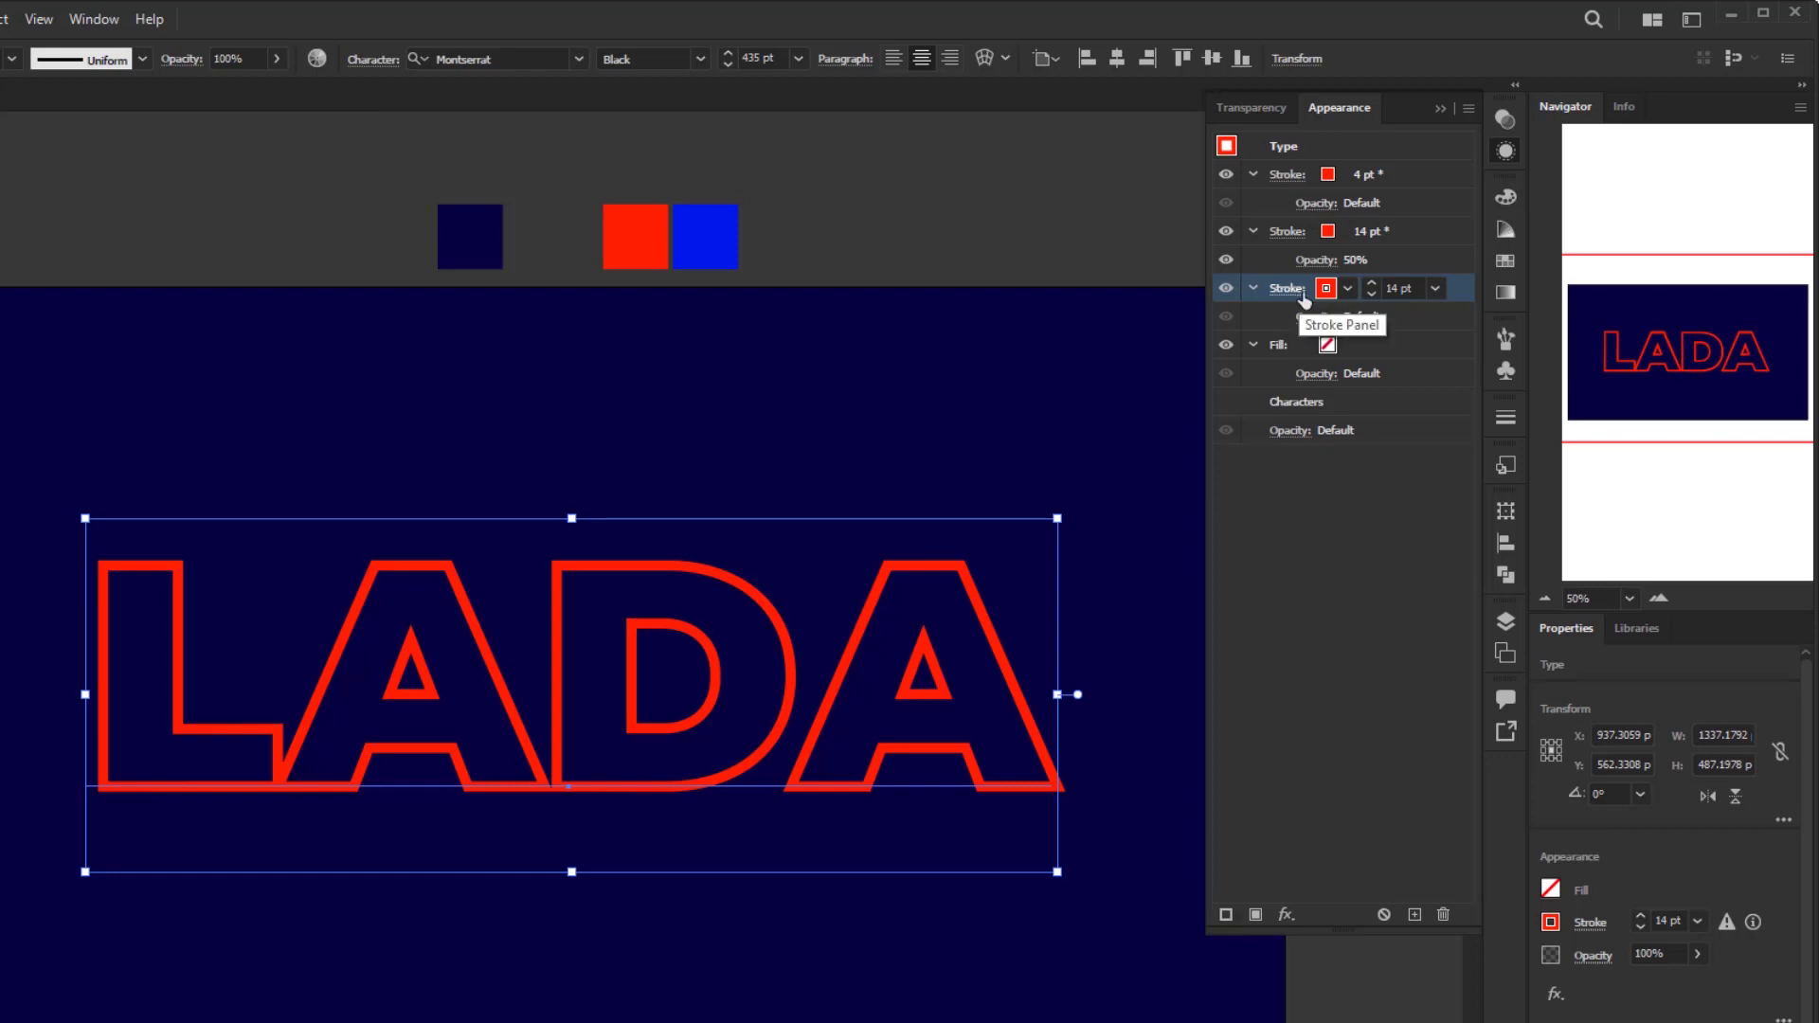
{"action": "left_click", "coordinate": [1289, 912]}
{"action": "mouse_move", "coordinate": [1365, 457]}
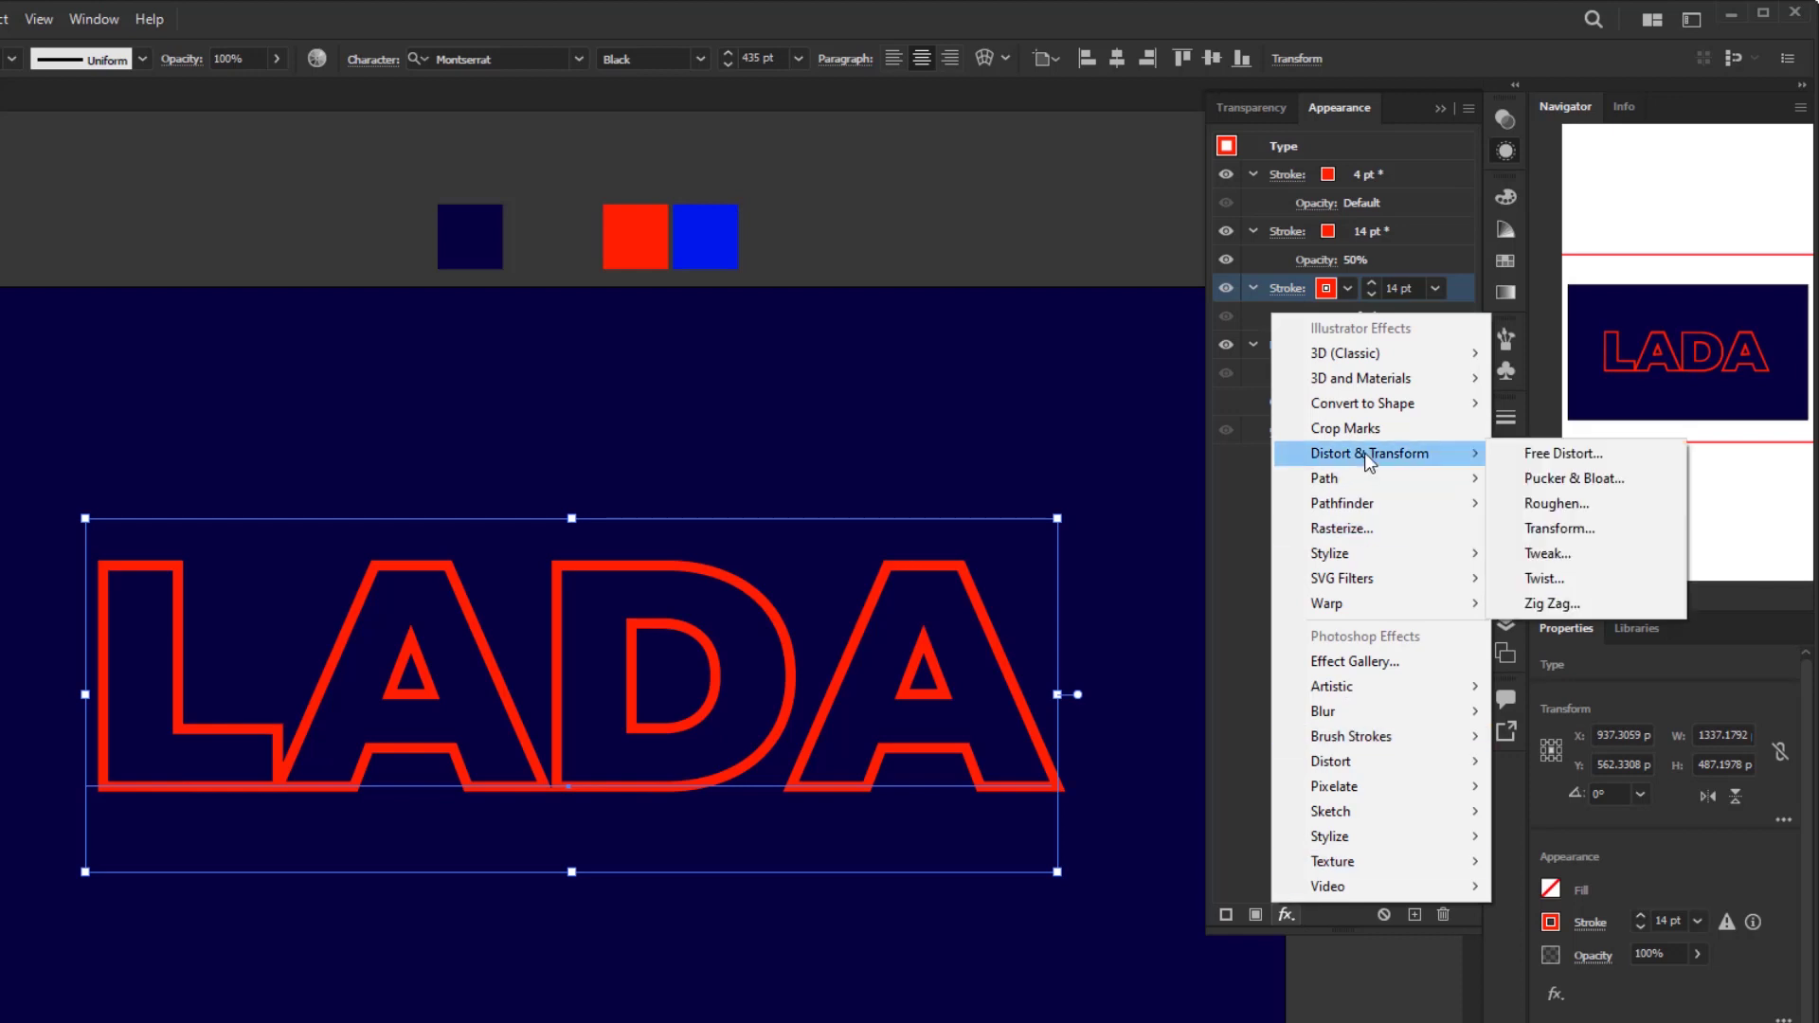
{"action": "left_click", "coordinate": [1566, 527]}
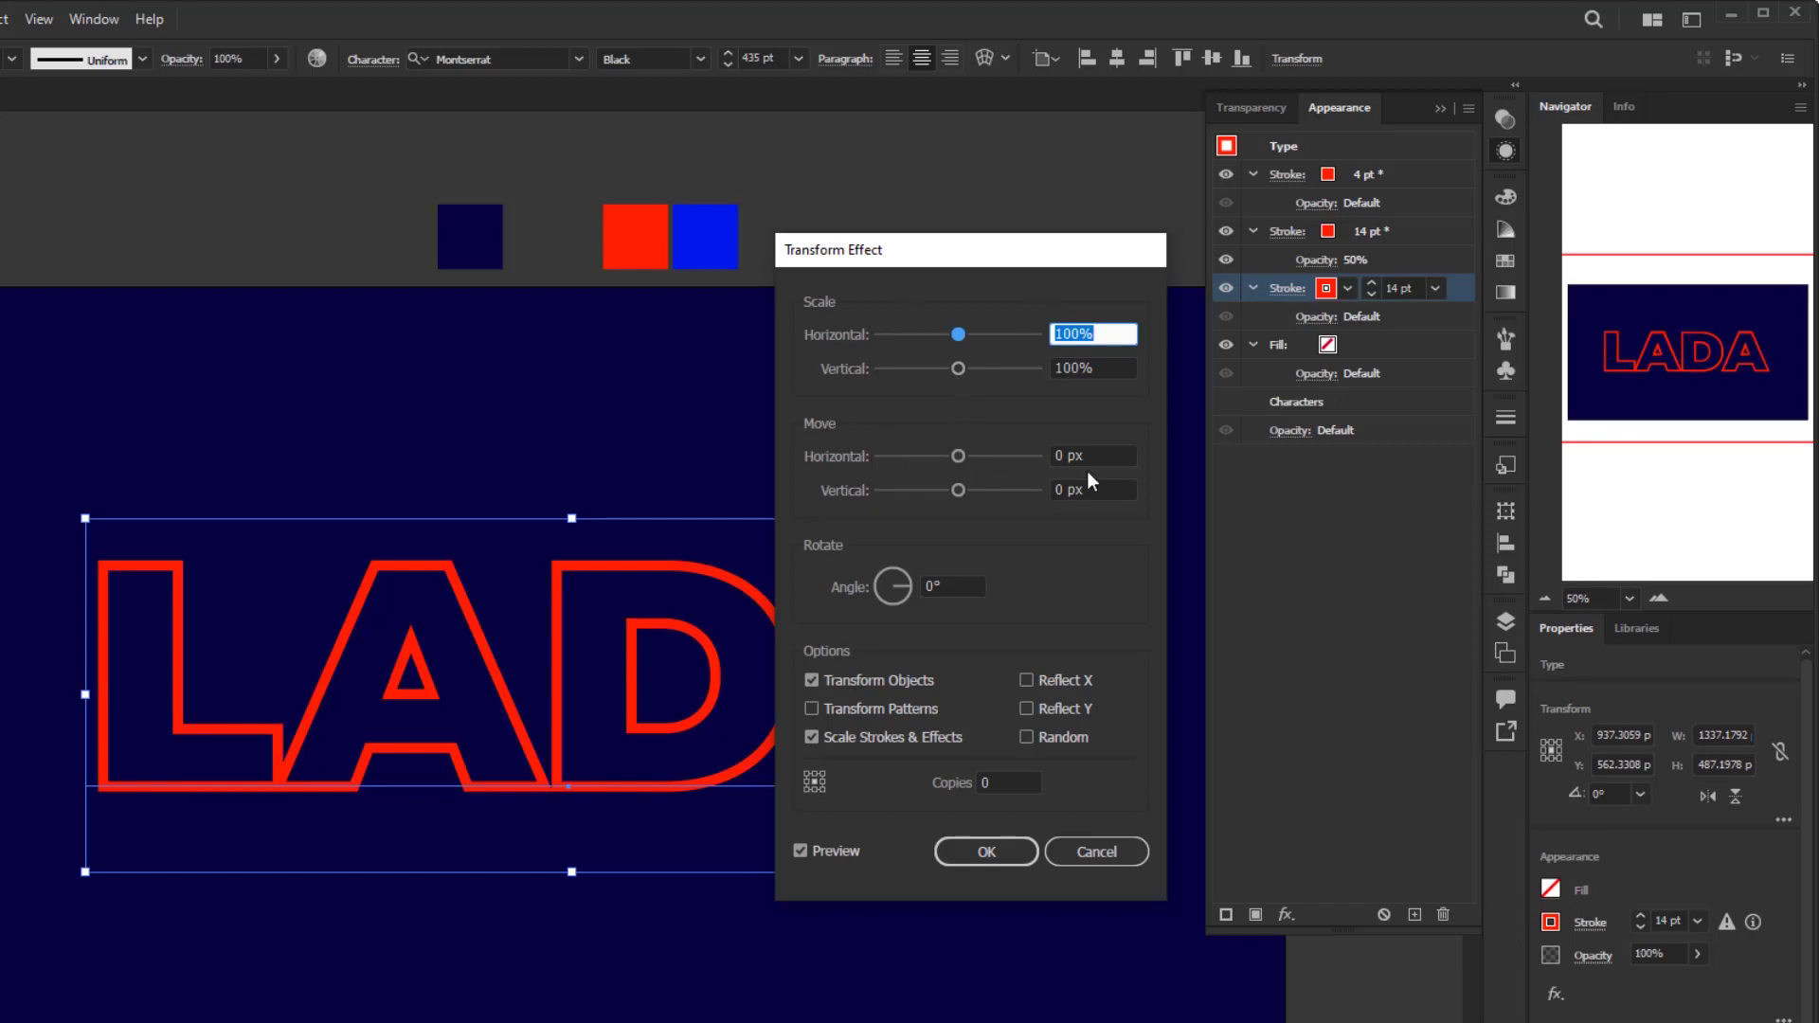
{"action": "key", "text": "Tab"}
{"action": "key", "text": "Tab"}
{"action": "type", "text": "-20"}
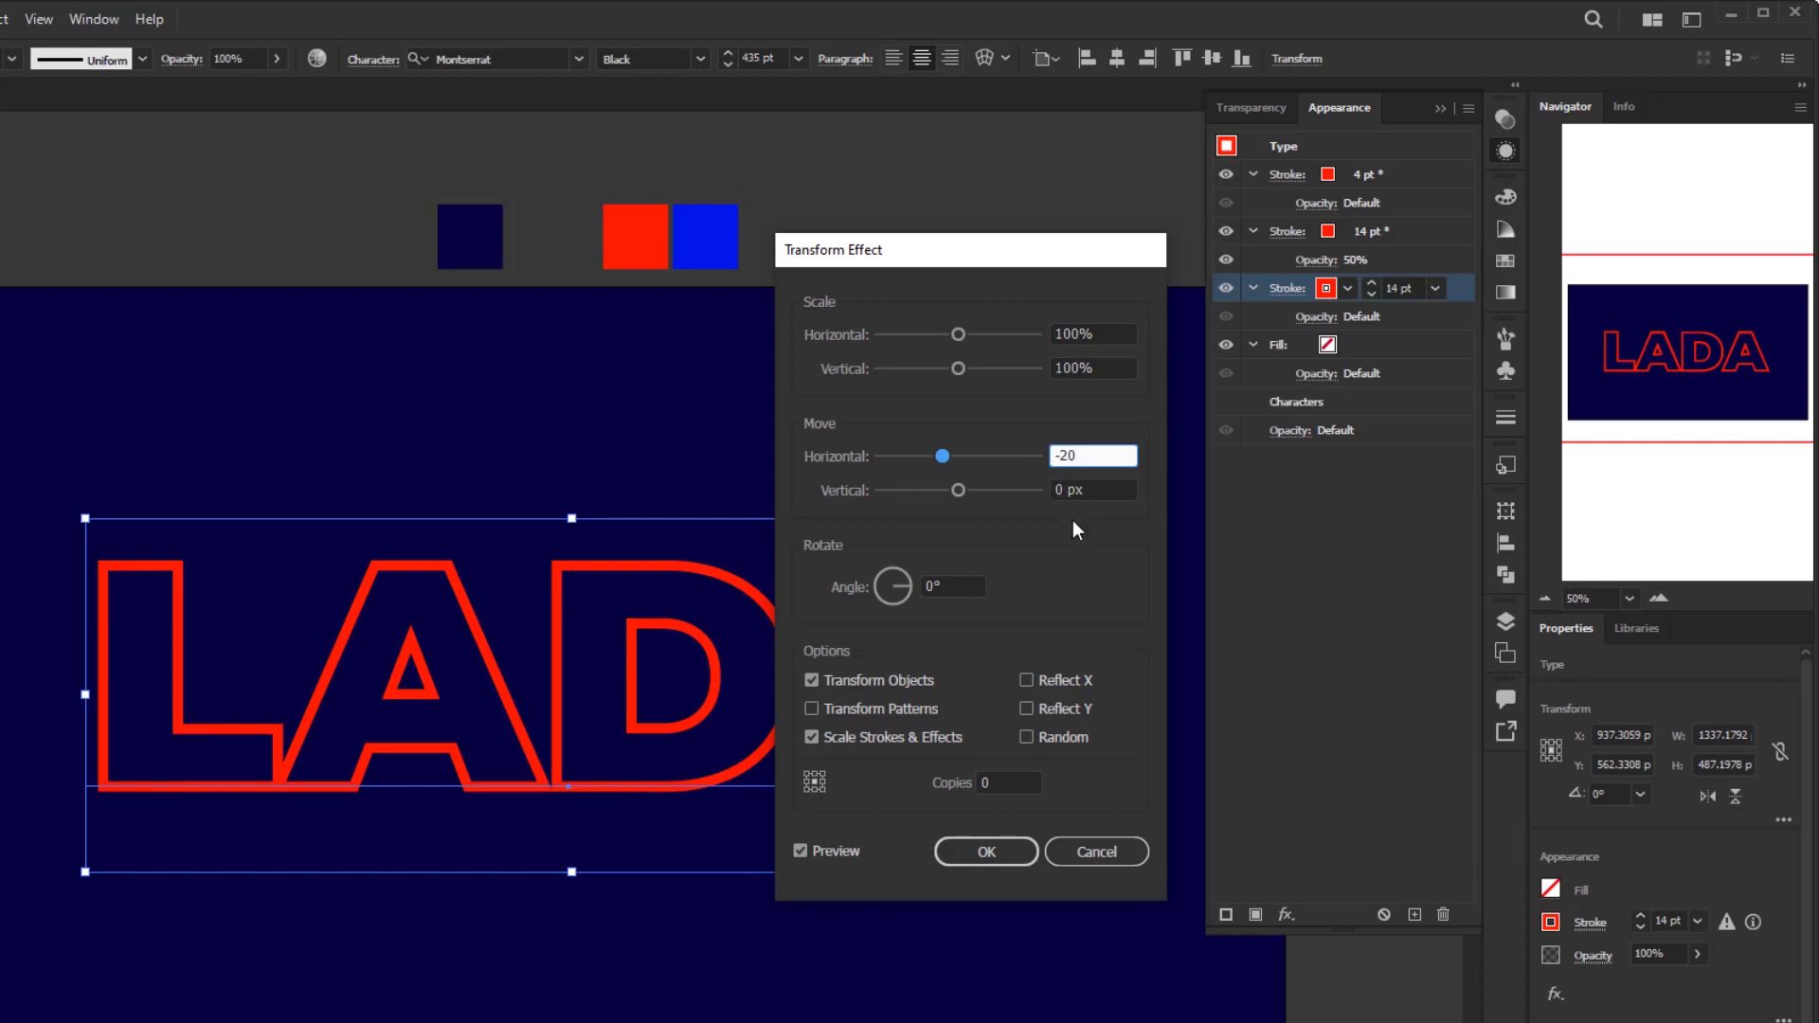
{"action": "left_click", "coordinate": [890, 586]}
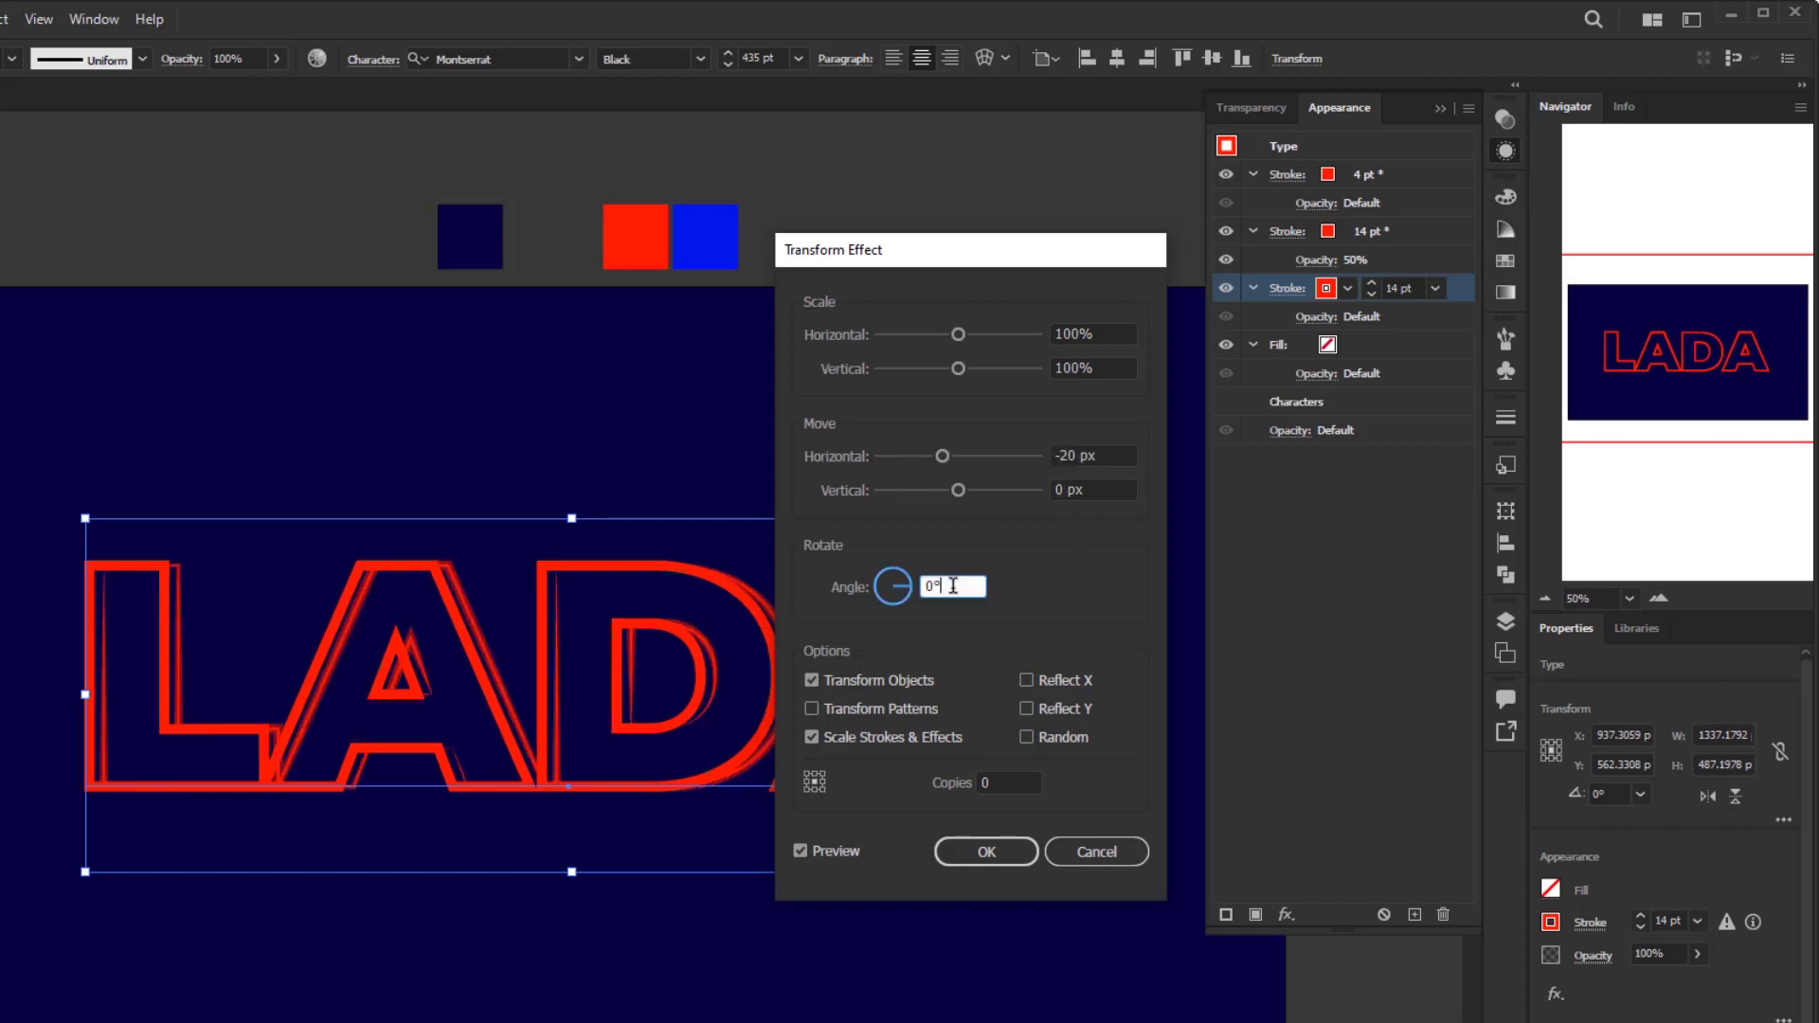
{"action": "type", "text": "2"}
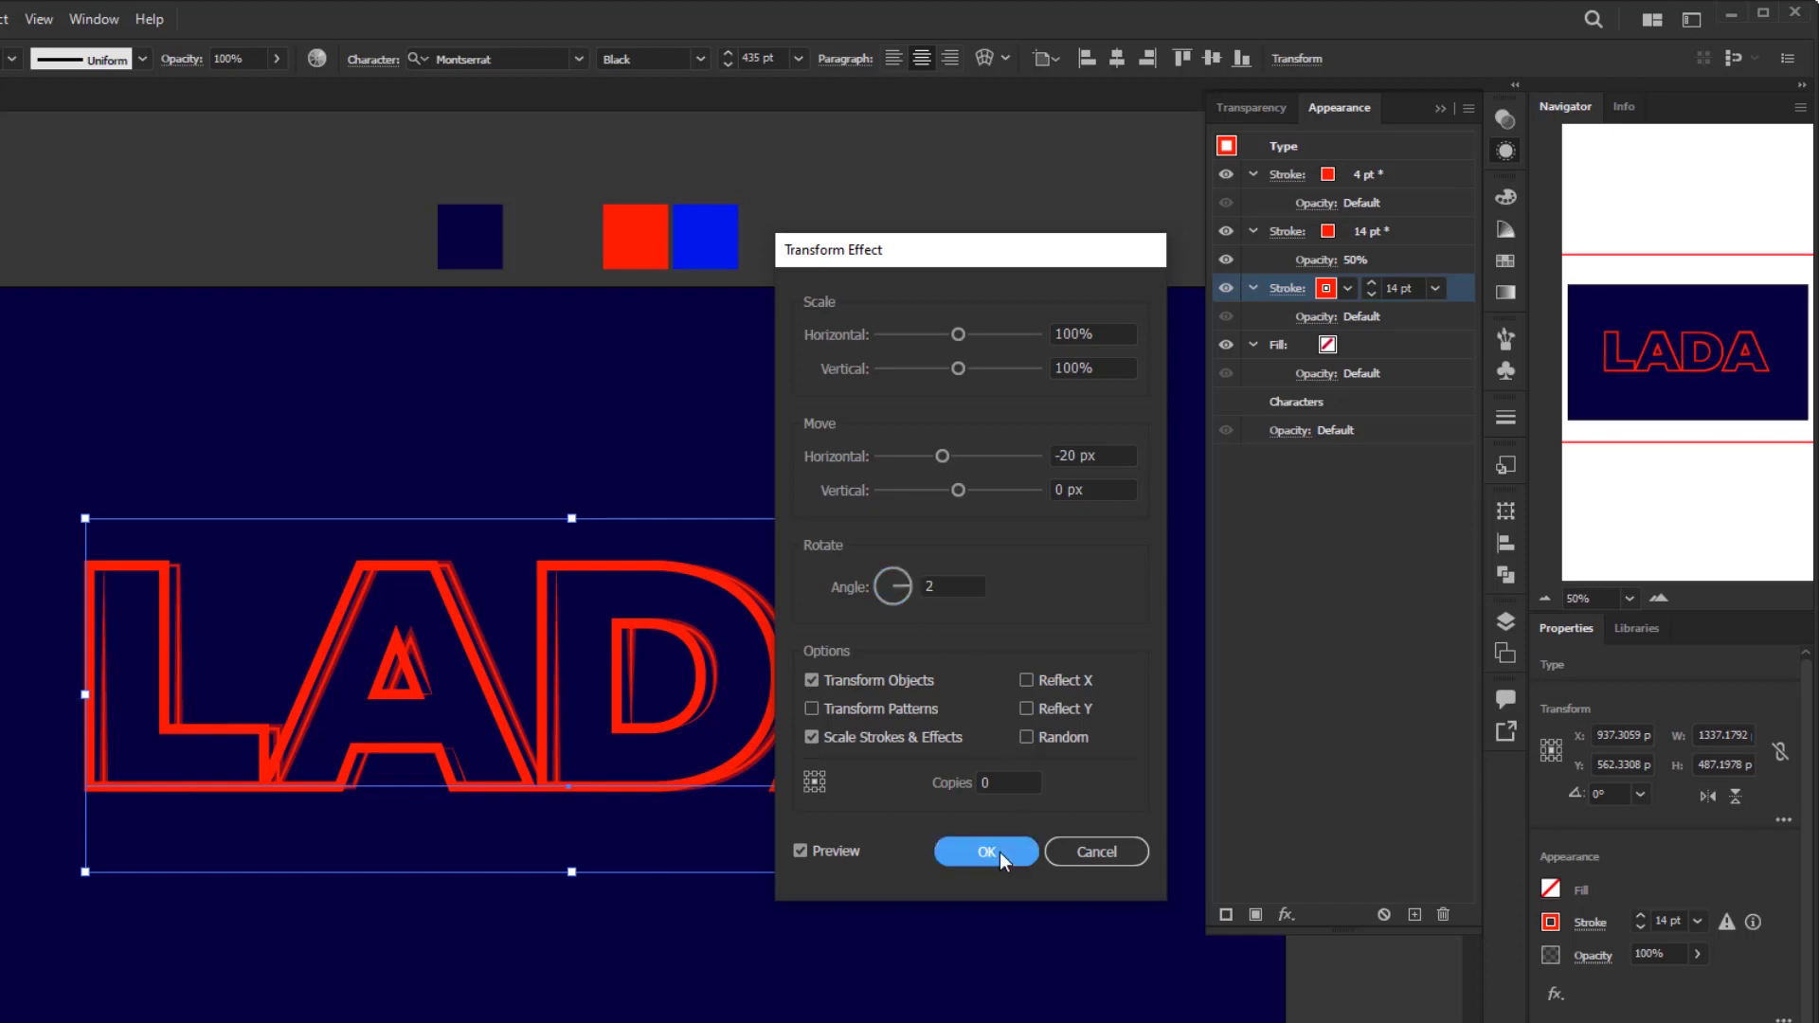
{"action": "left_click", "coordinate": [1000, 852]}
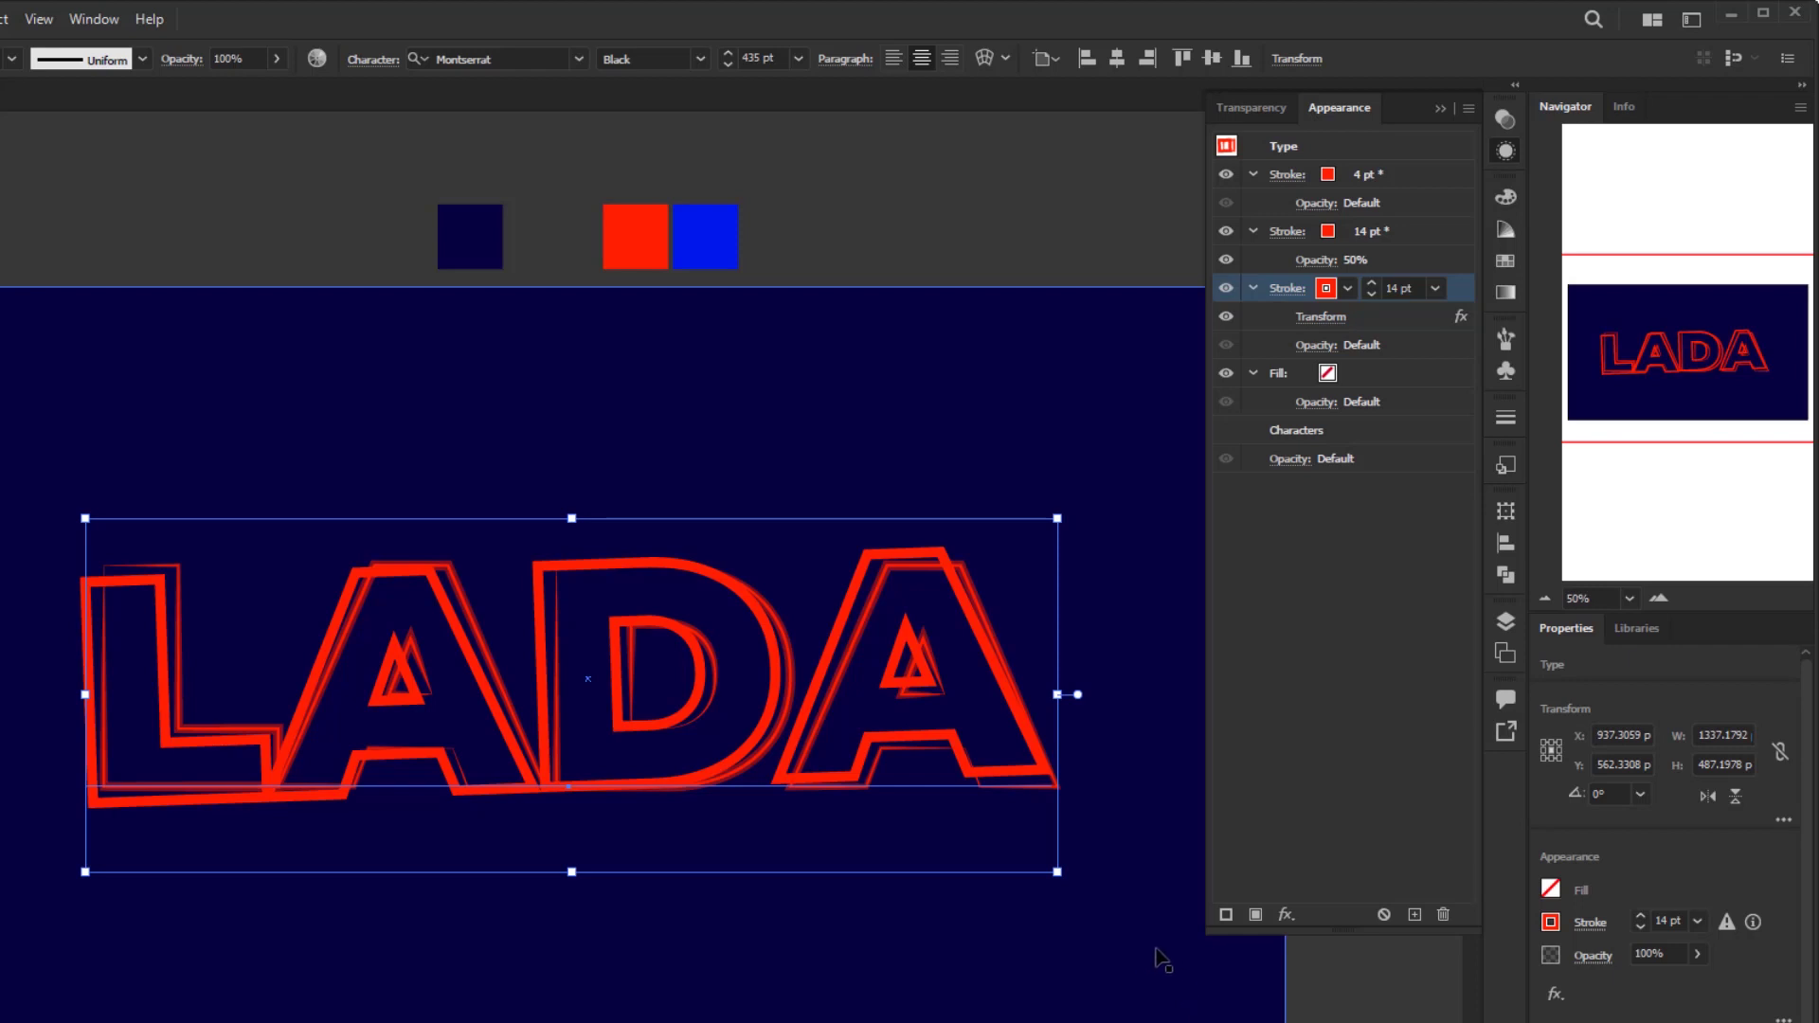
Set the transformed stroke's weight to 5 pt and colour it with a linear gradient at 90°
{"action": "left_click", "coordinate": [1434, 288]}
{"action": "left_click", "coordinate": [1460, 491]}
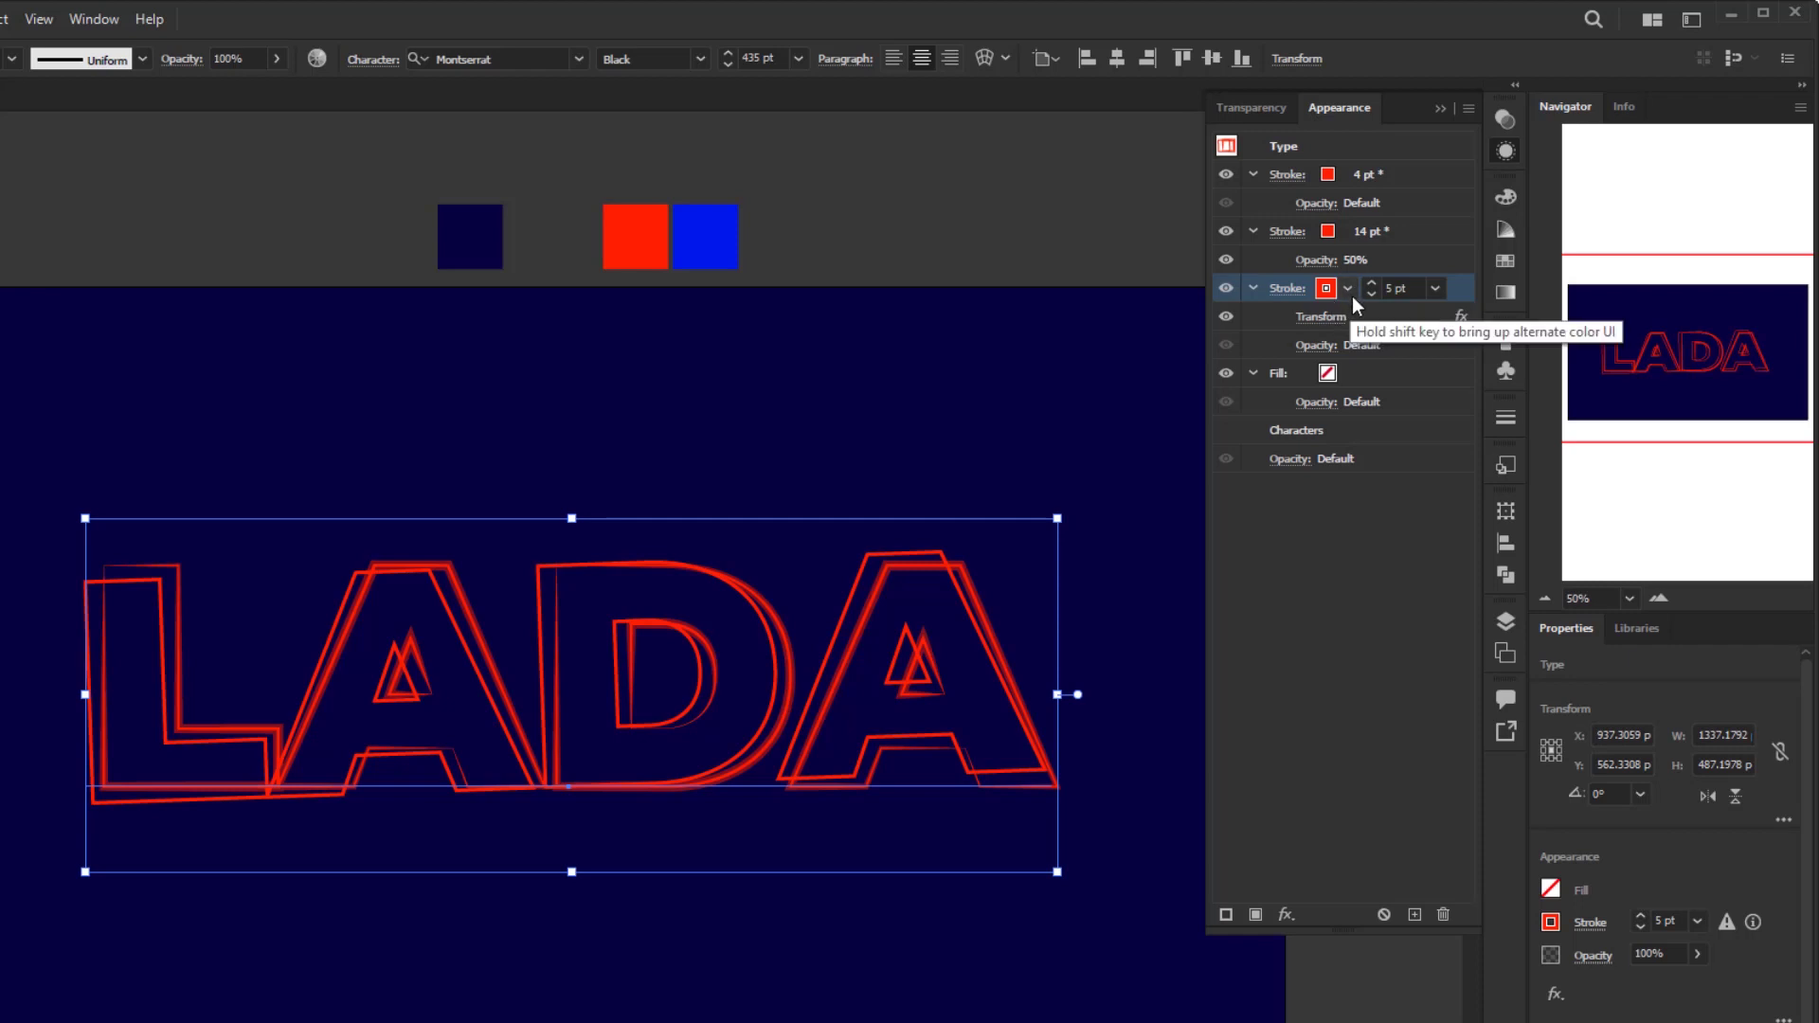
{"action": "left_click", "coordinate": [1504, 292]}
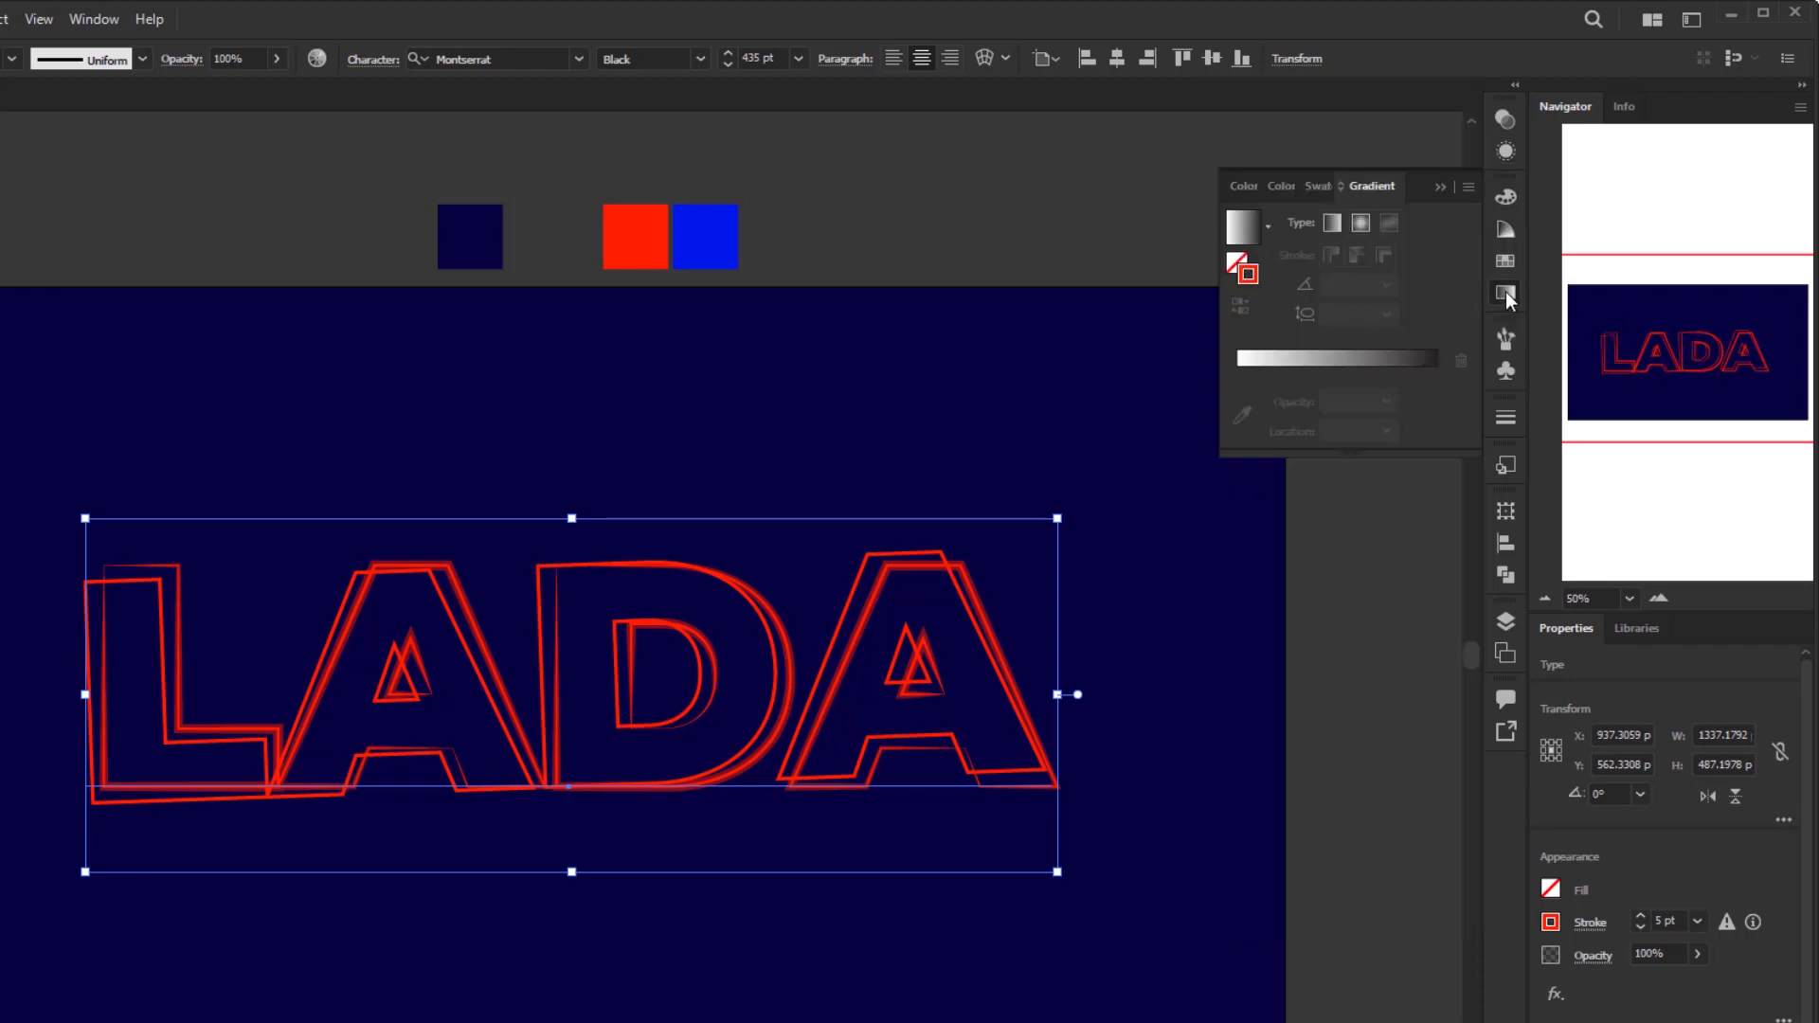
{"action": "left_click", "coordinate": [1347, 358]}
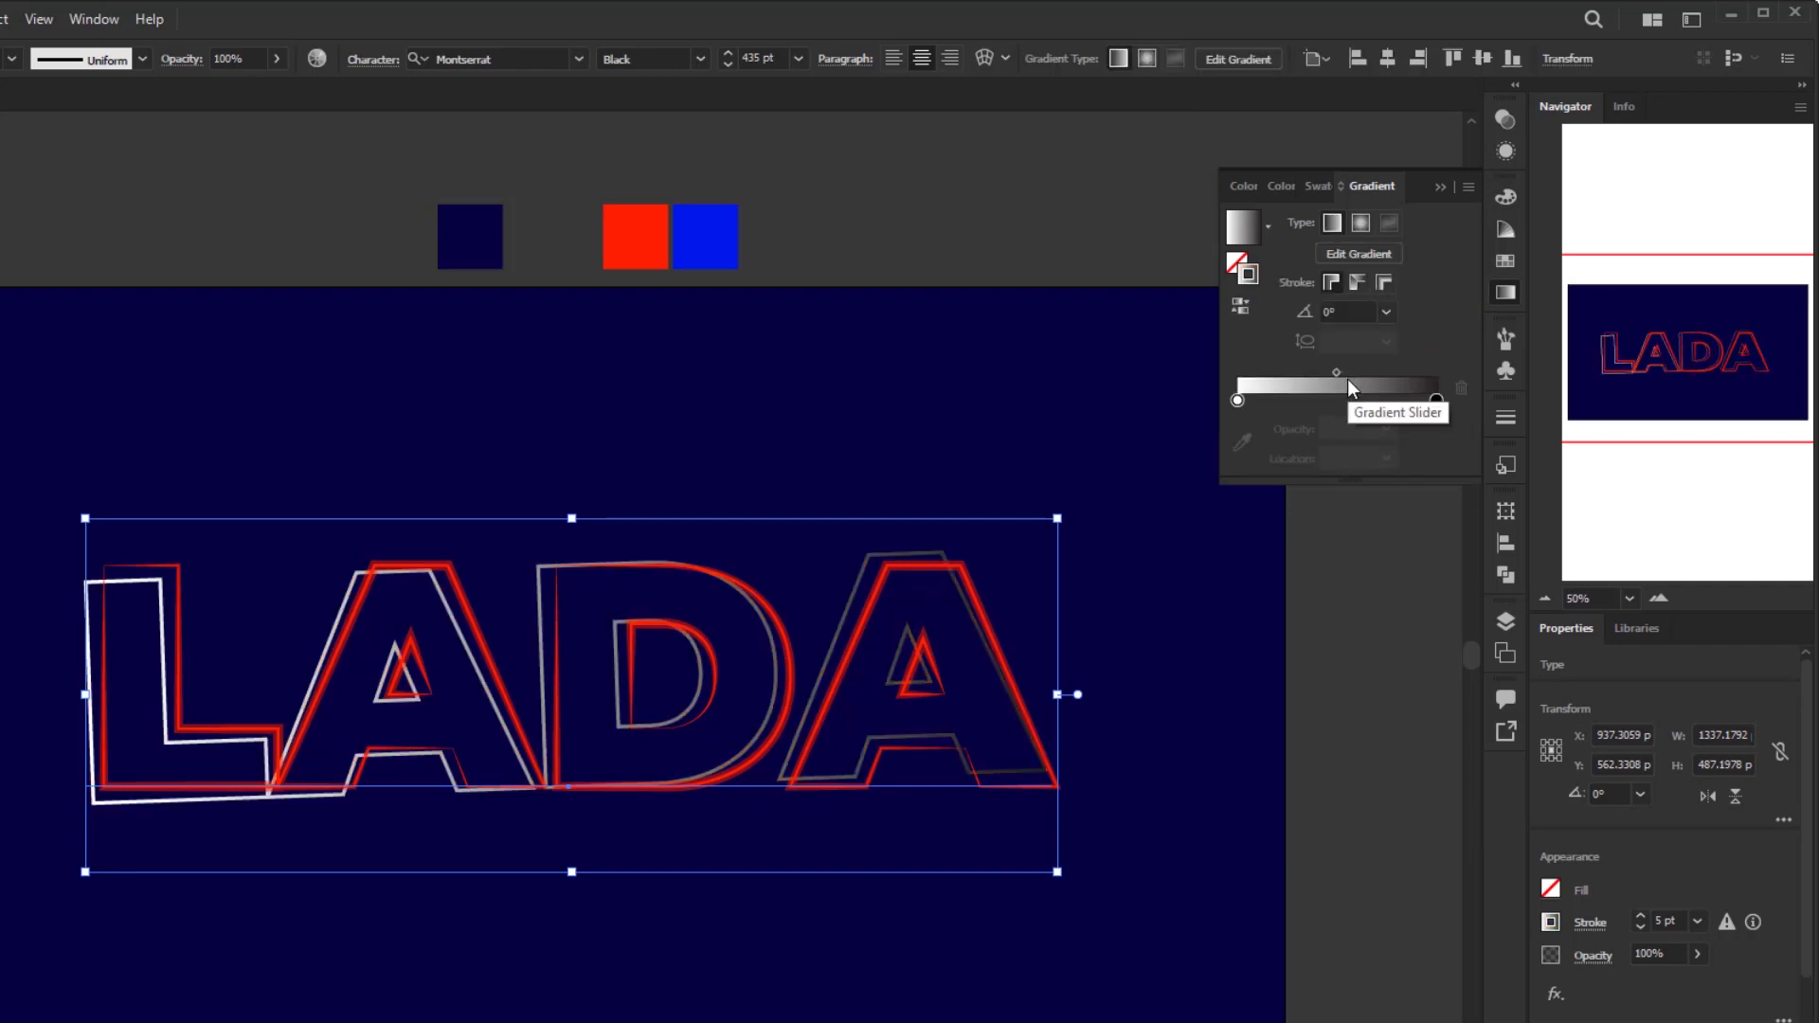
{"action": "left_click", "coordinate": [1385, 311]}
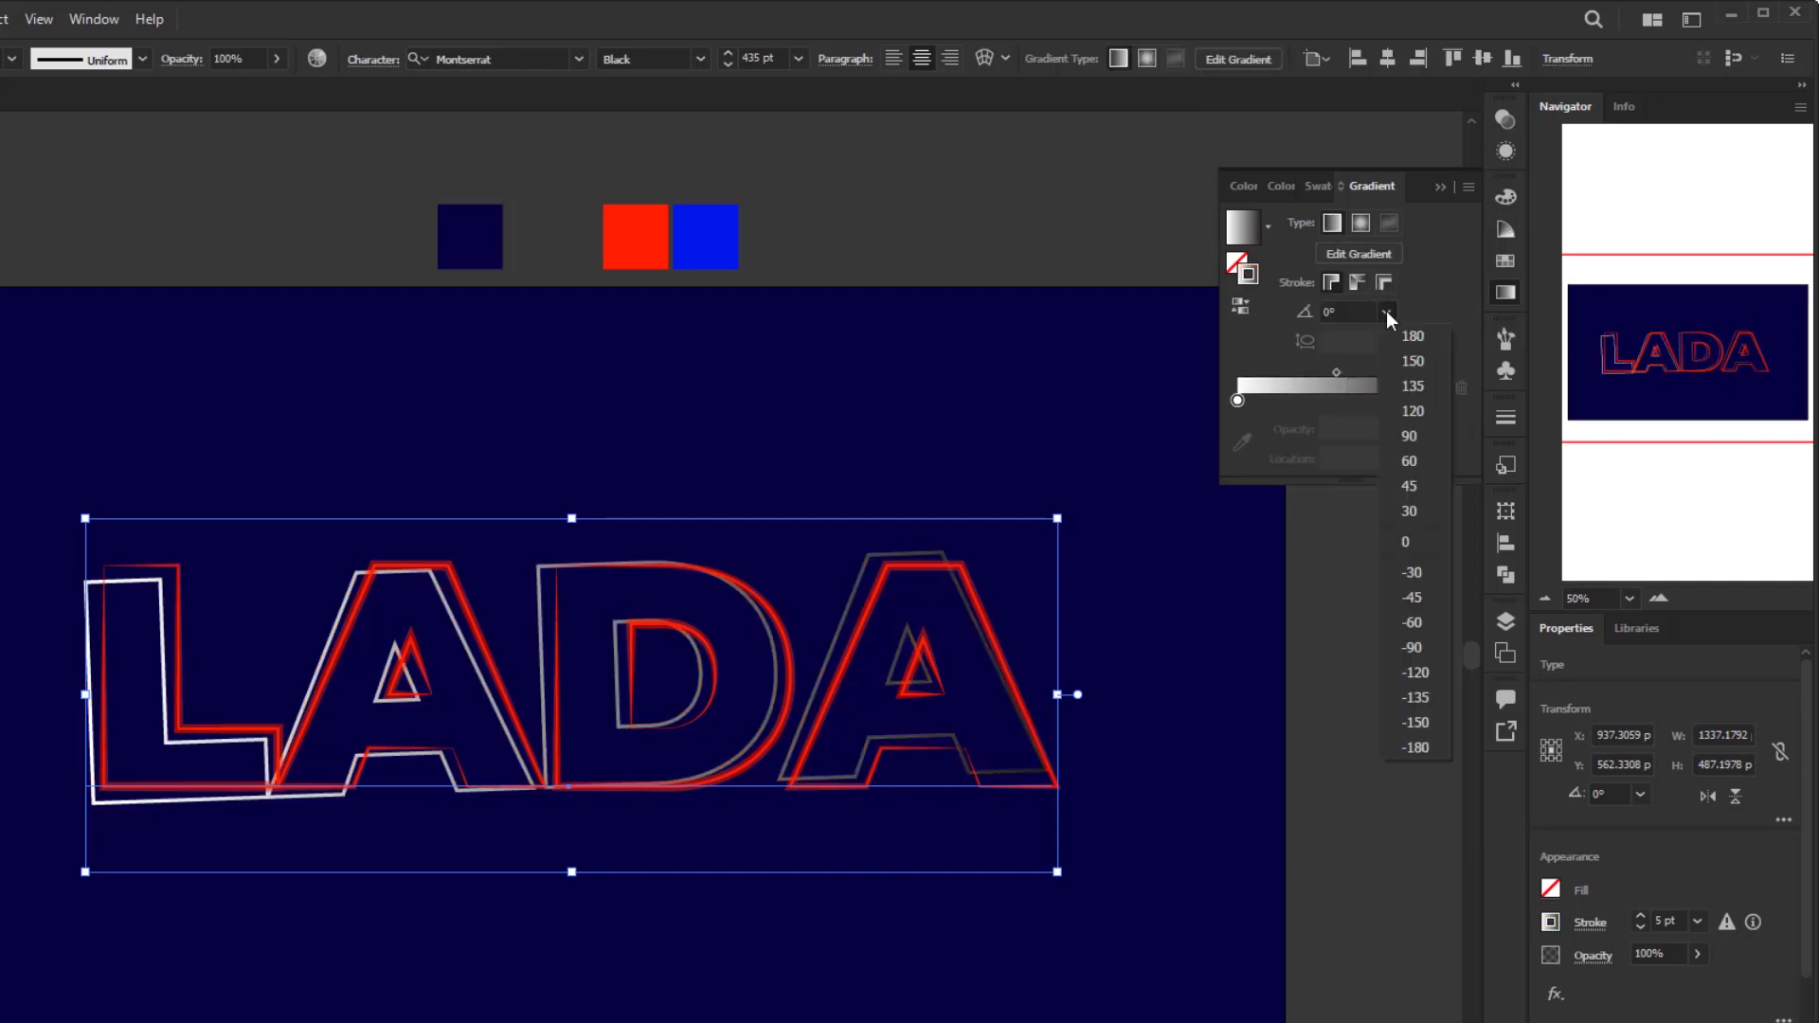
{"action": "left_click", "coordinate": [1401, 434]}
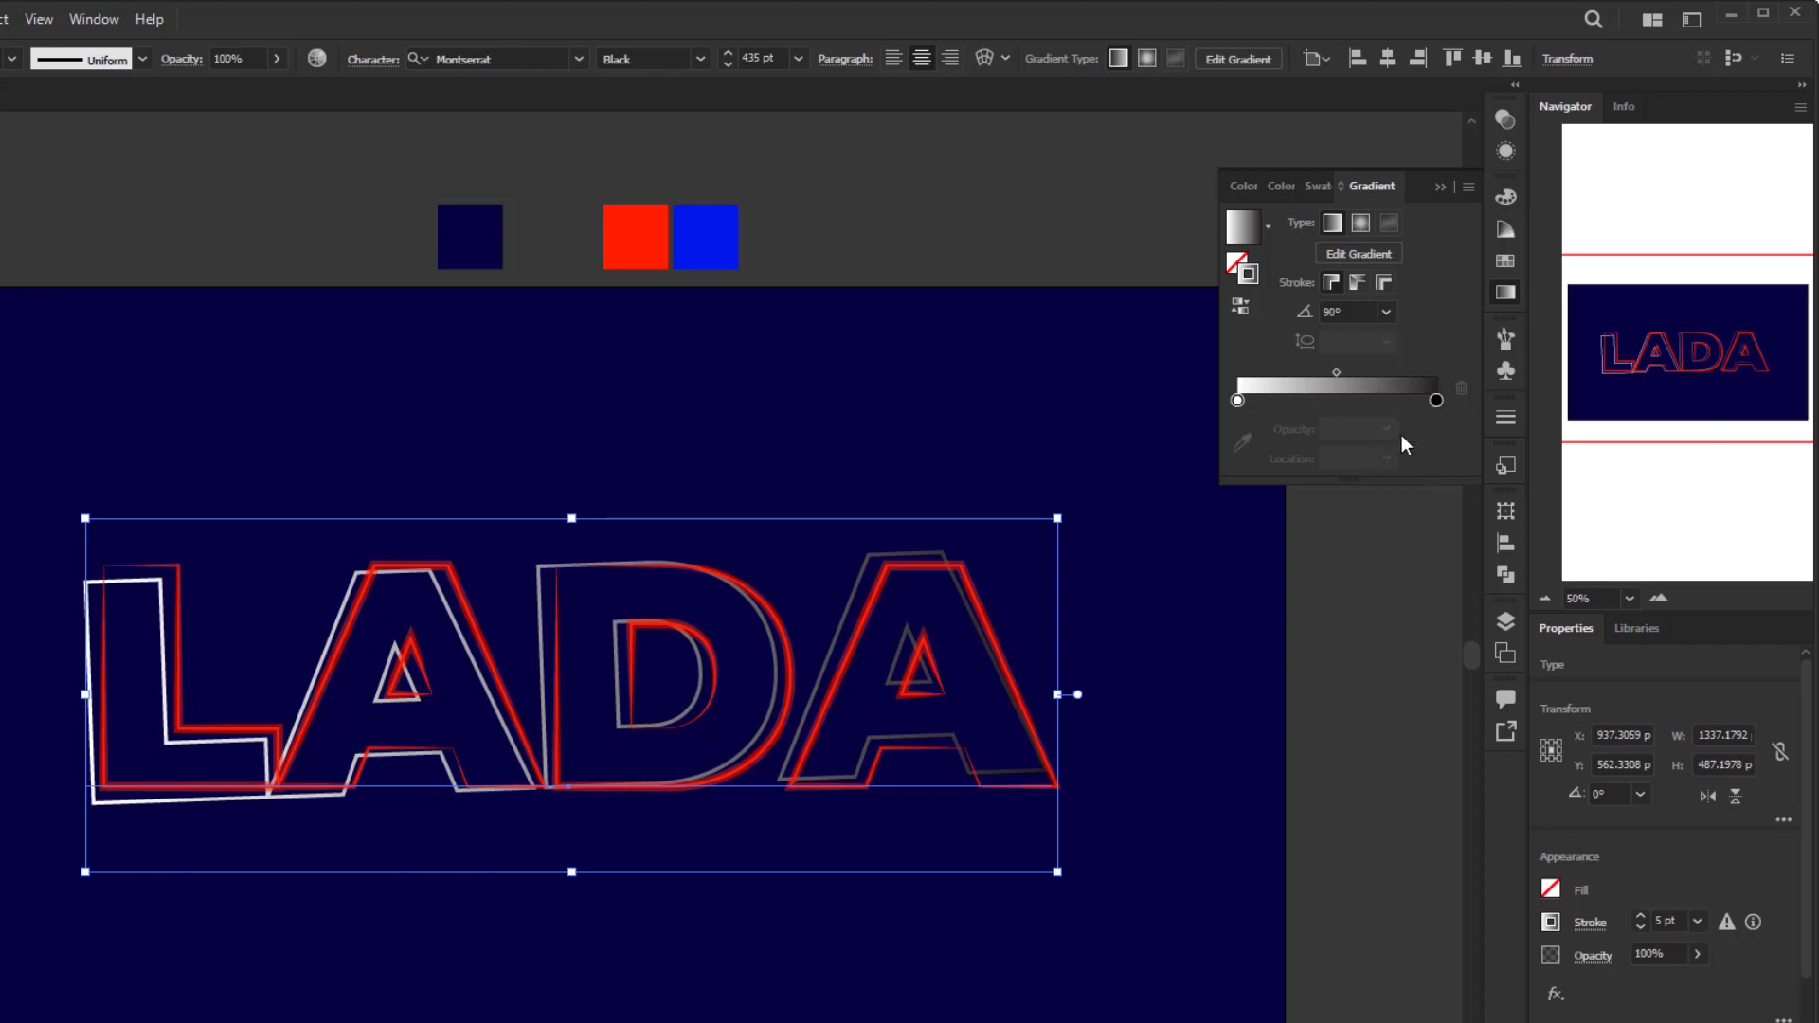
Colour the stroke gradient from the colour group's red at its start to its blue at its end
{"action": "left_click", "coordinate": [1236, 400]}
{"action": "double_click", "coordinate": [1237, 400]}
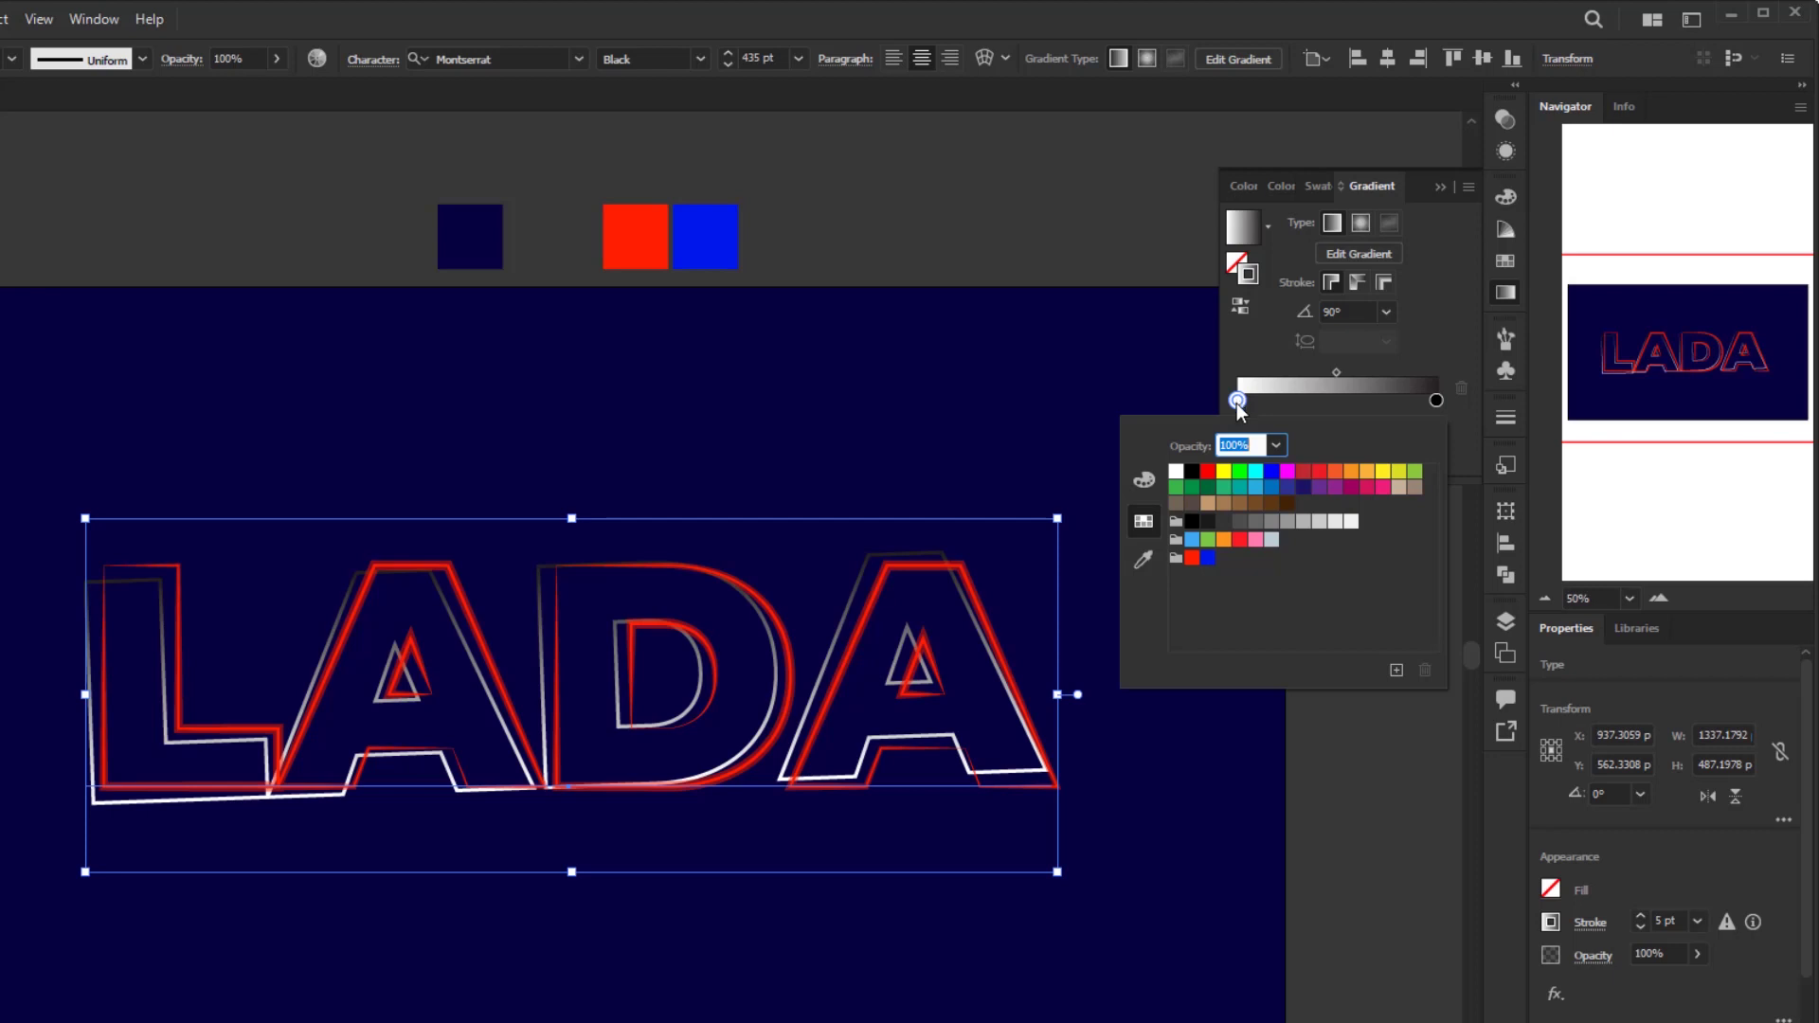
{"action": "left_click", "coordinate": [1191, 559]}
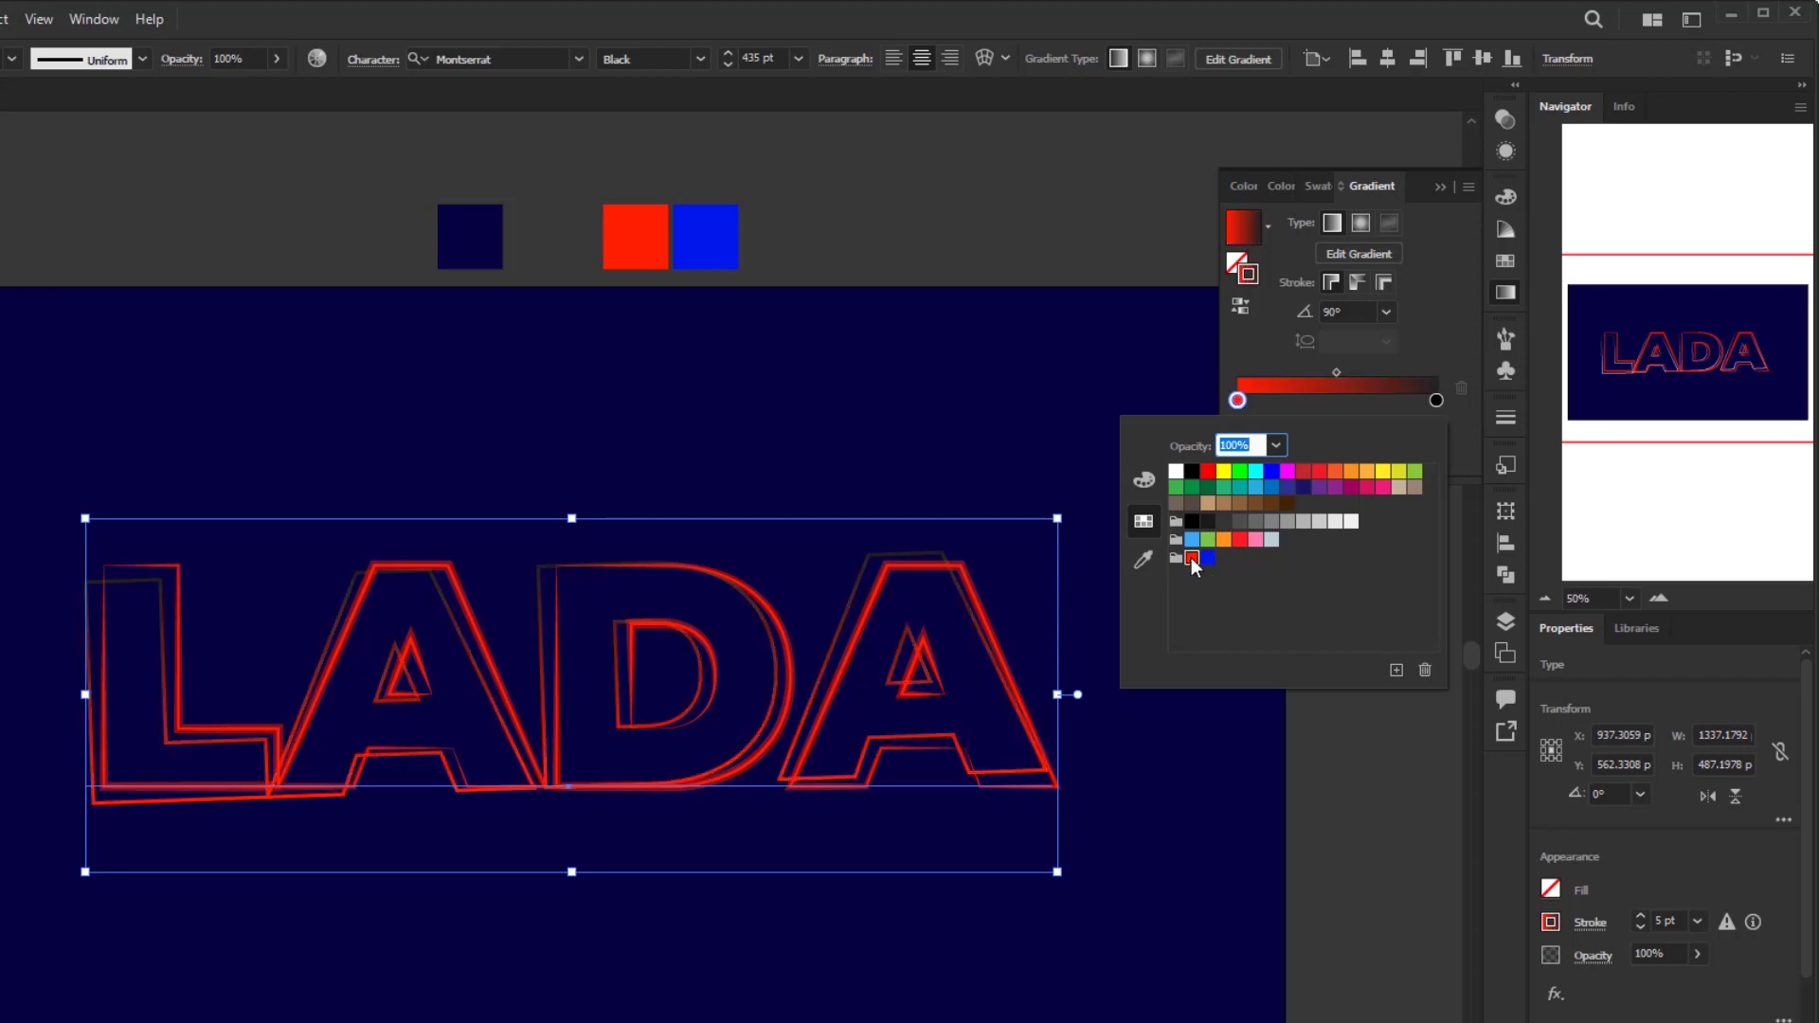
{"action": "left_click", "coordinate": [1436, 400]}
{"action": "double_click", "coordinate": [1436, 400]}
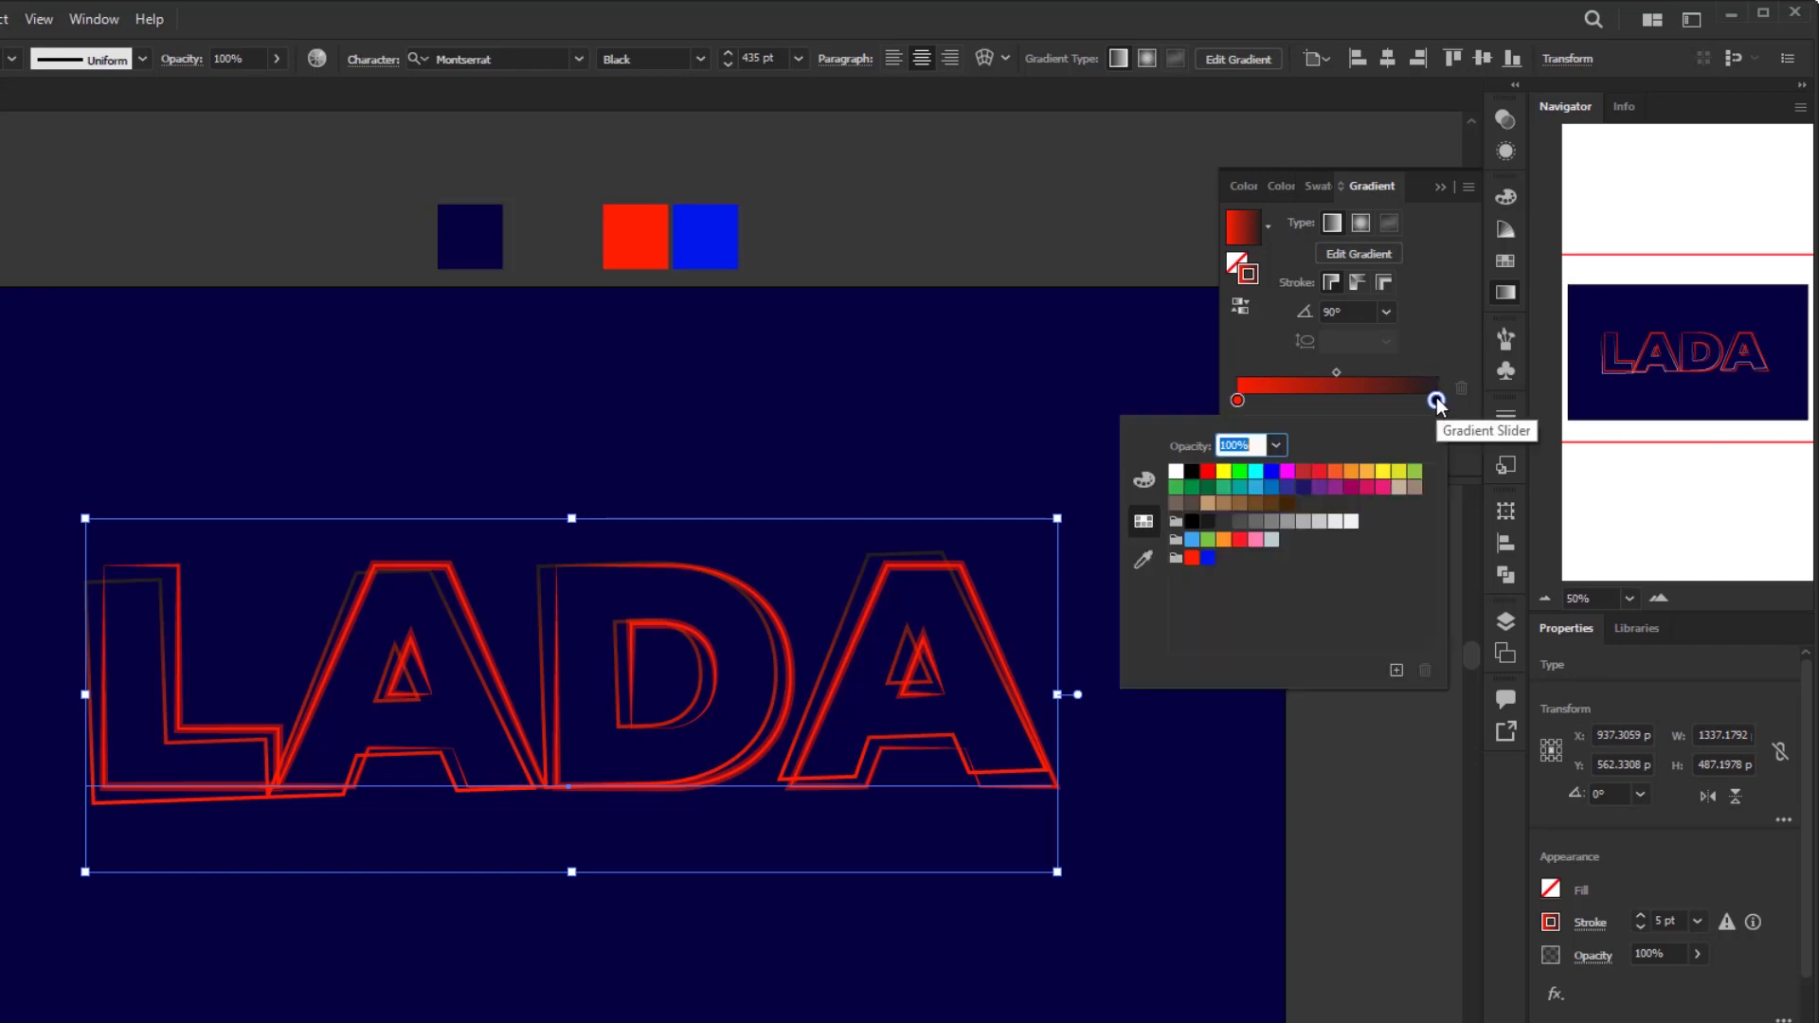
{"action": "left_click", "coordinate": [1207, 560]}
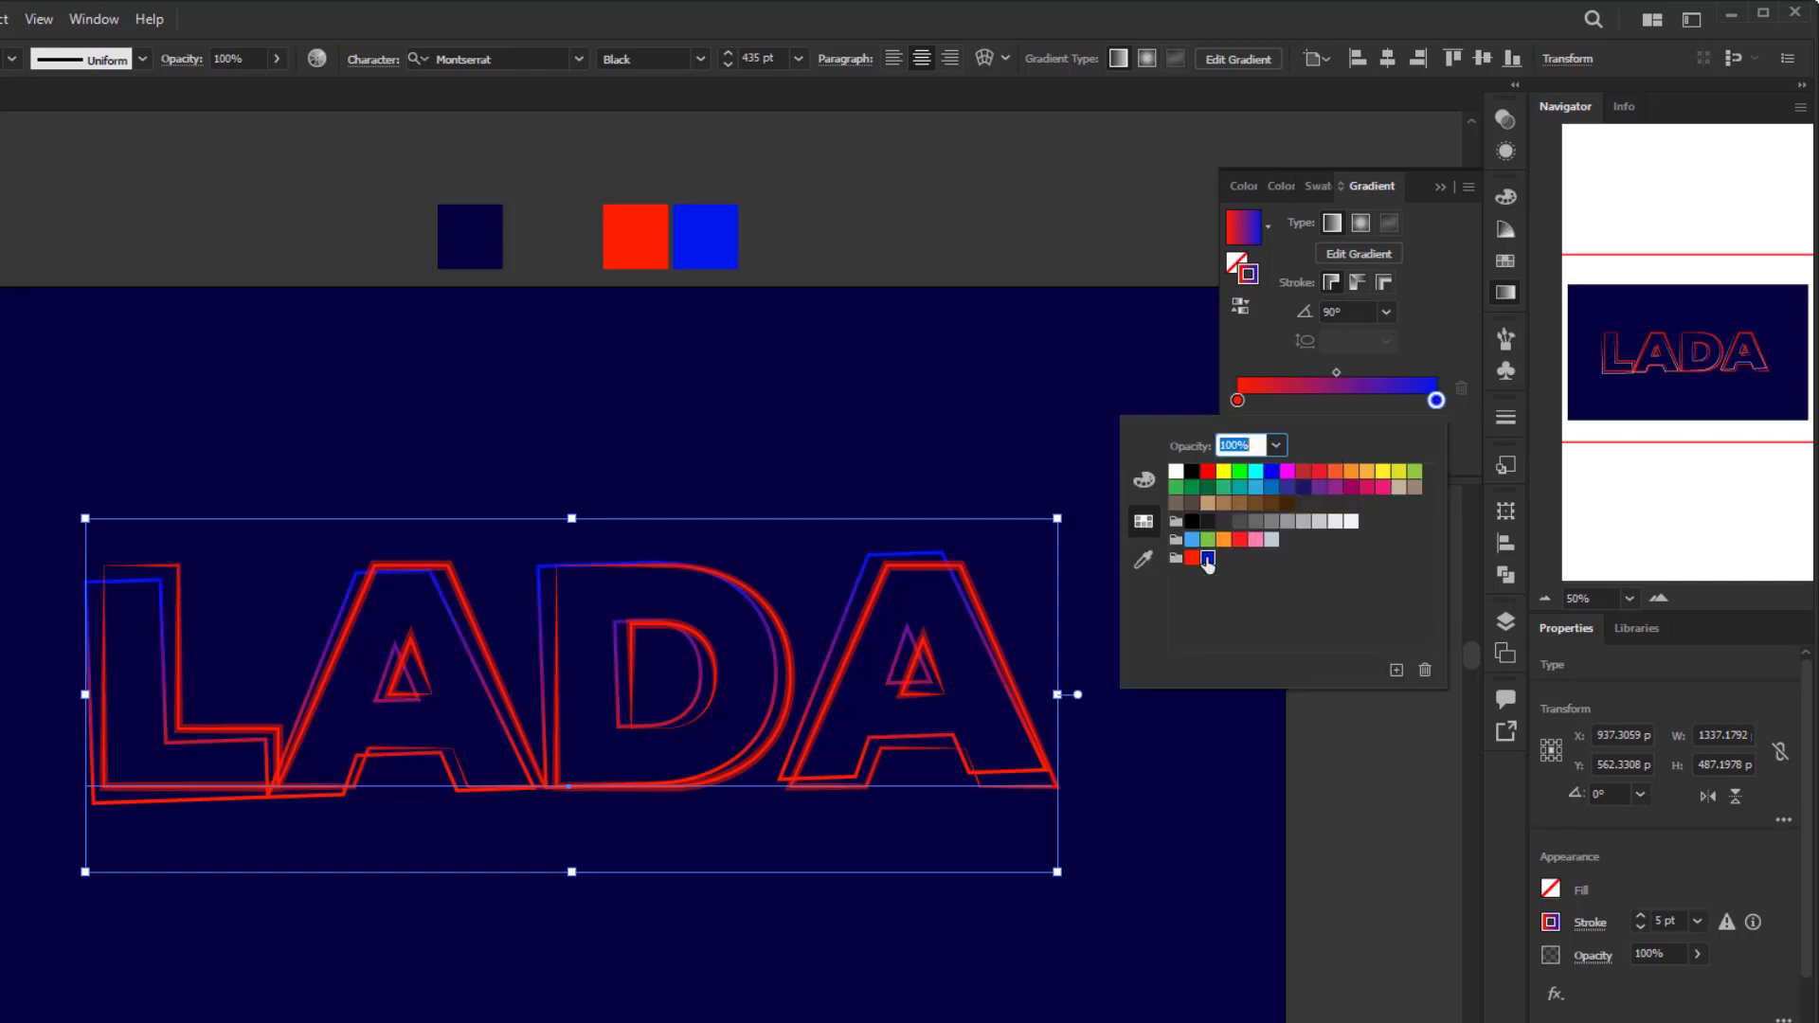
{"action": "left_click", "coordinate": [1441, 337]}
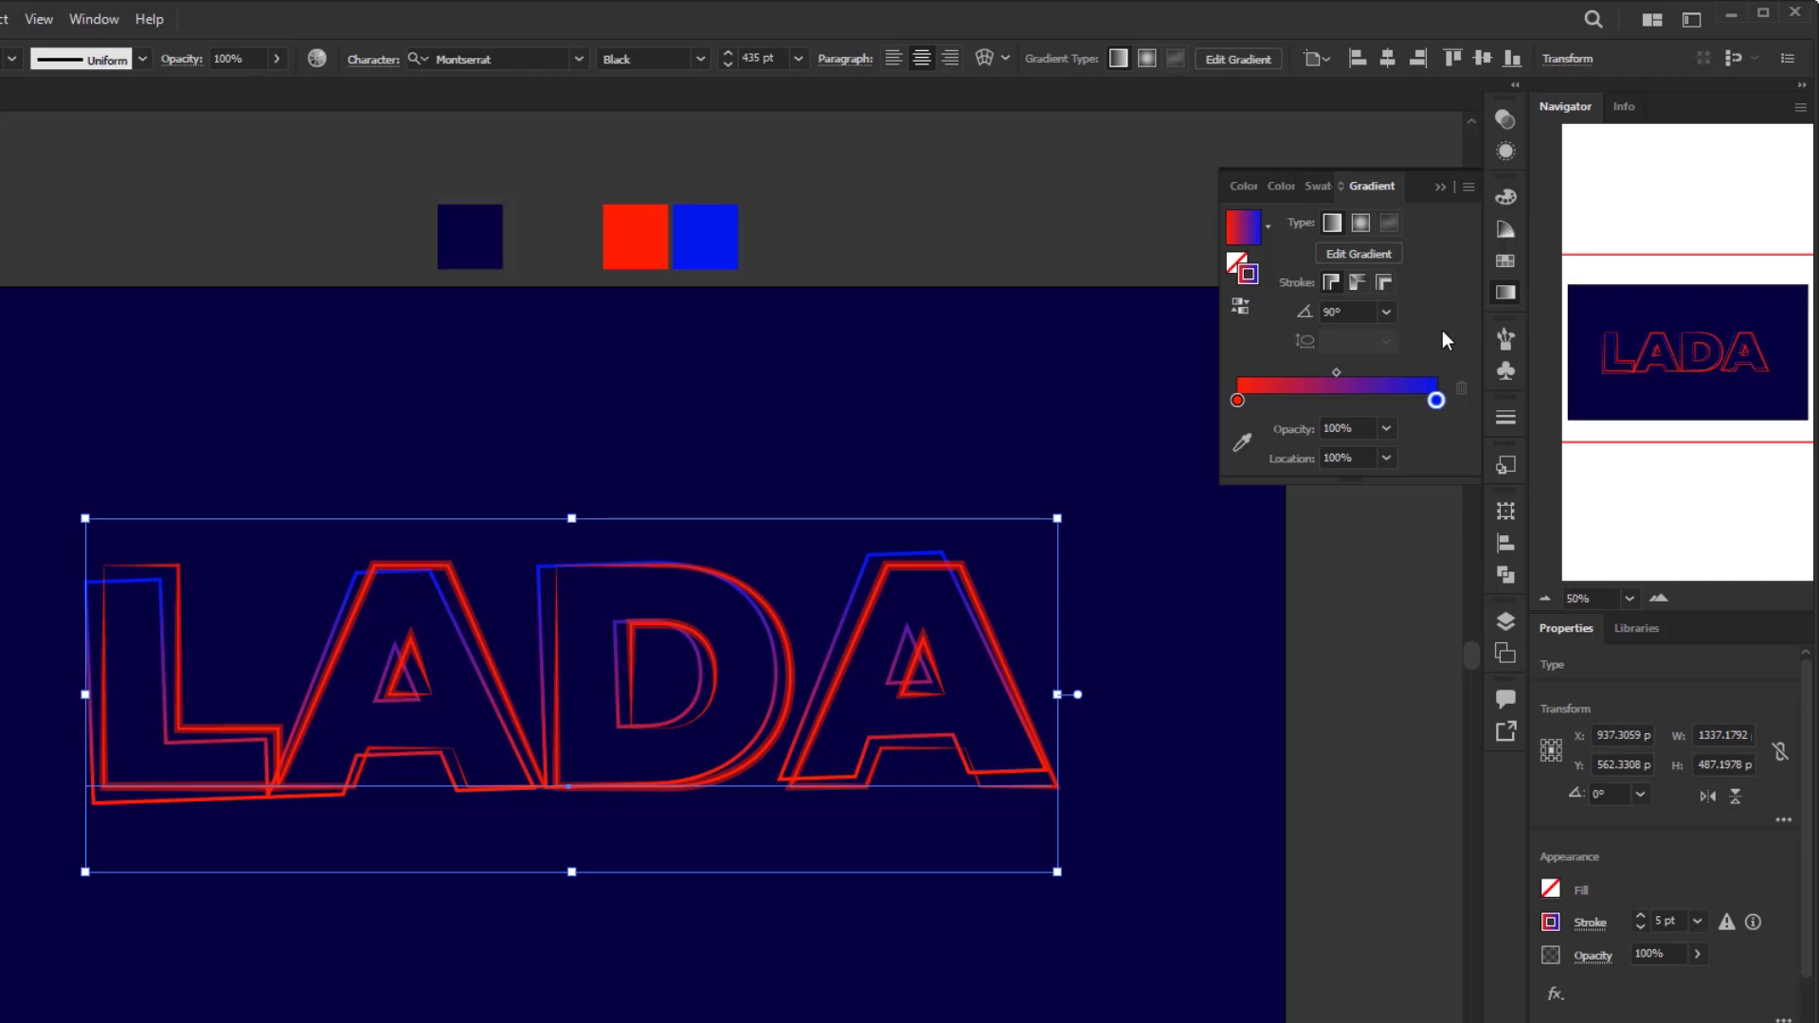
Apply the width profile with two bulges and a narrow middle to the 5 pt gradient stroke
{"action": "left_click", "coordinate": [1507, 151]}
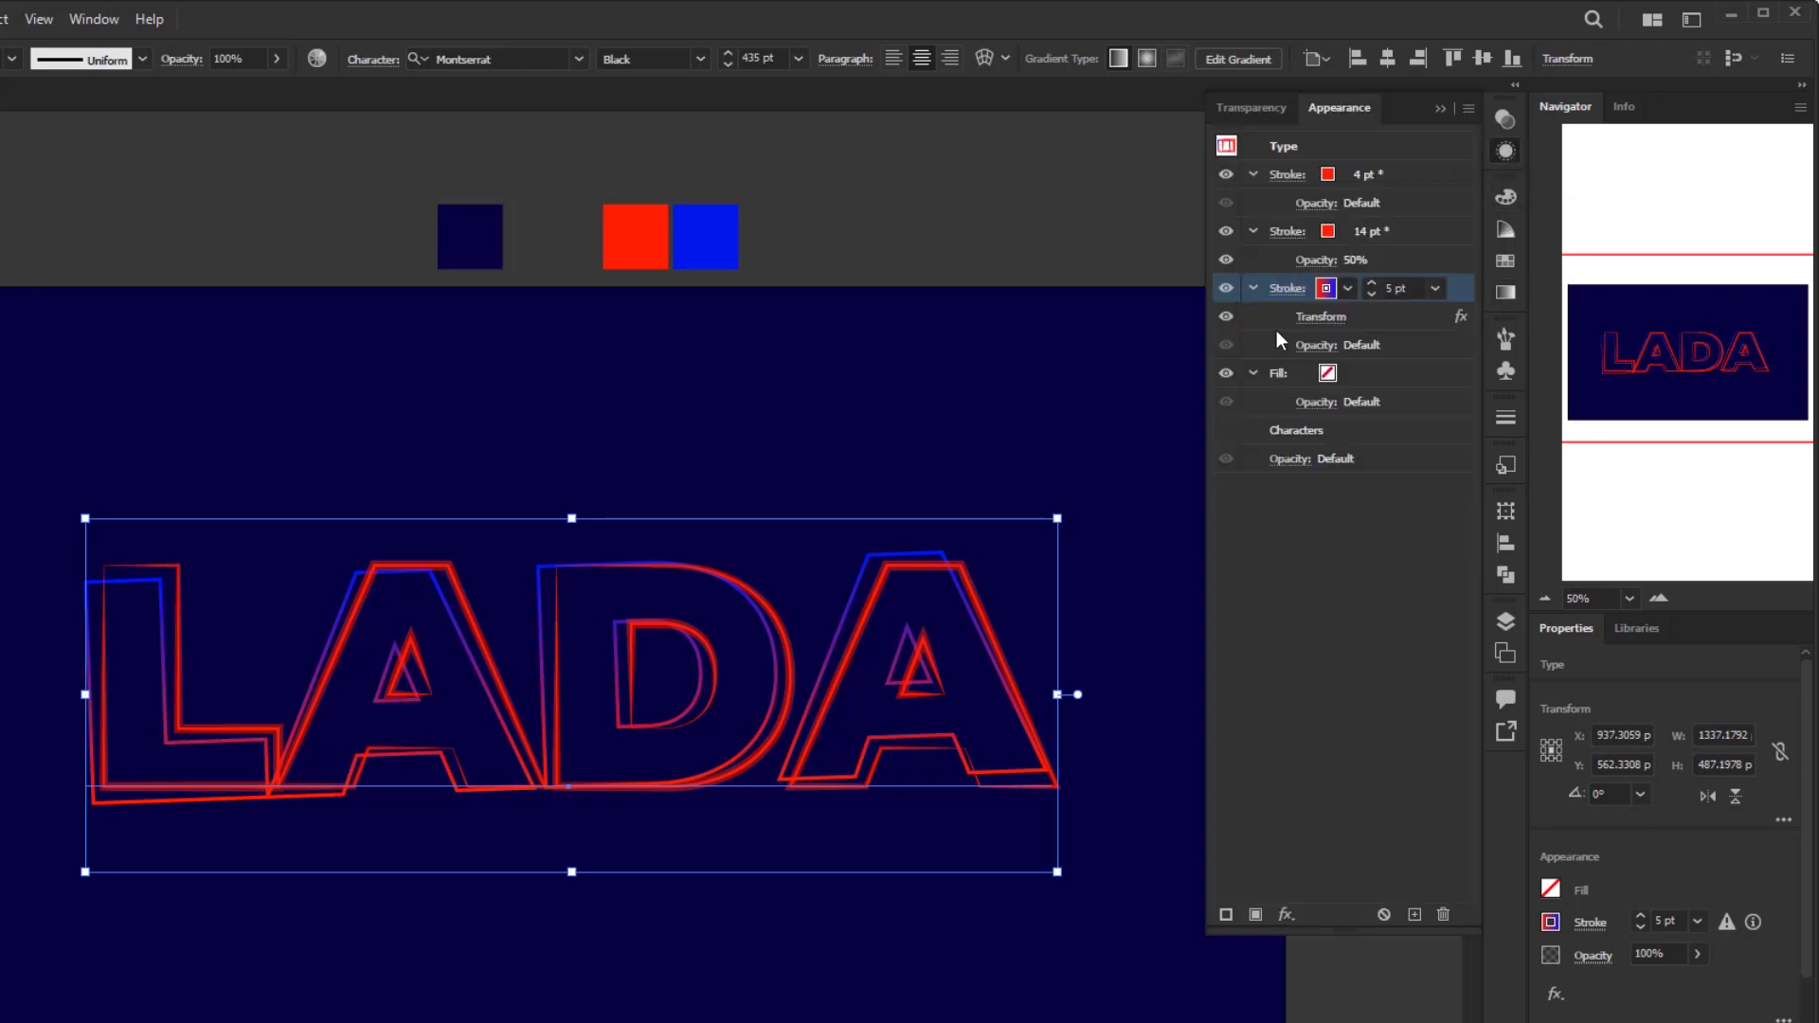
{"action": "left_click", "coordinate": [1287, 289]}
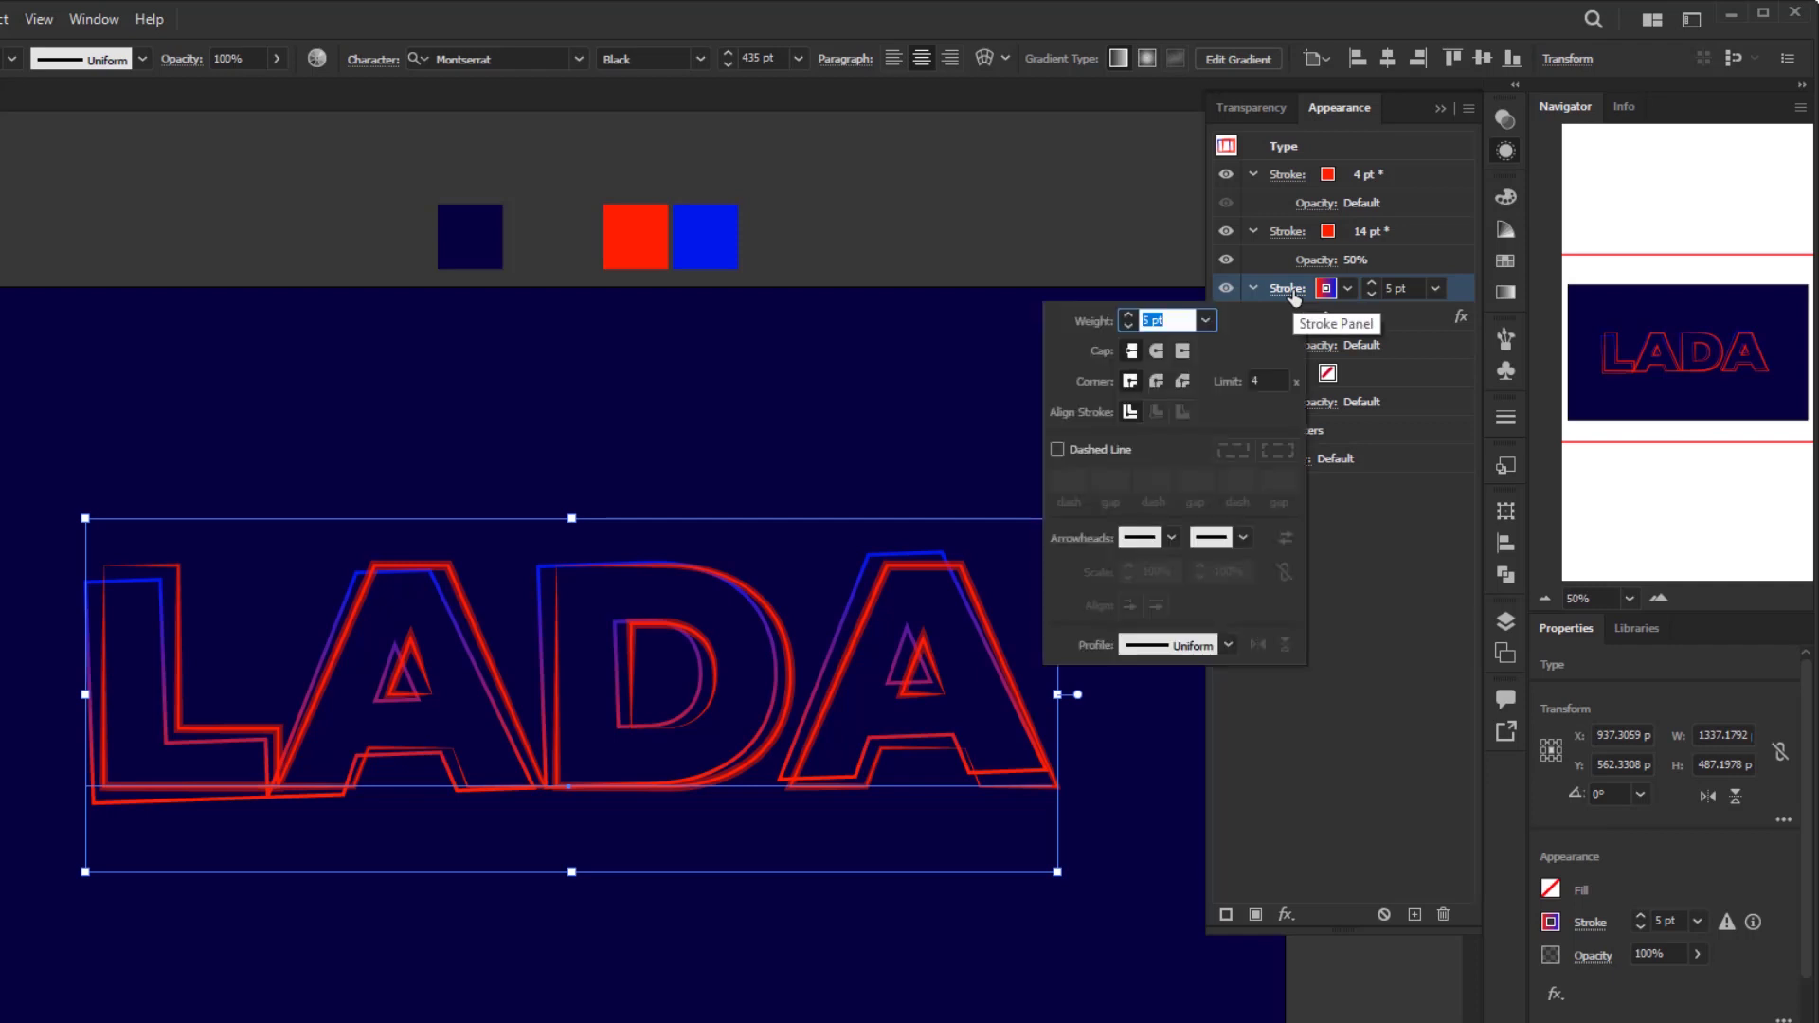
{"action": "left_click", "coordinate": [1227, 646]}
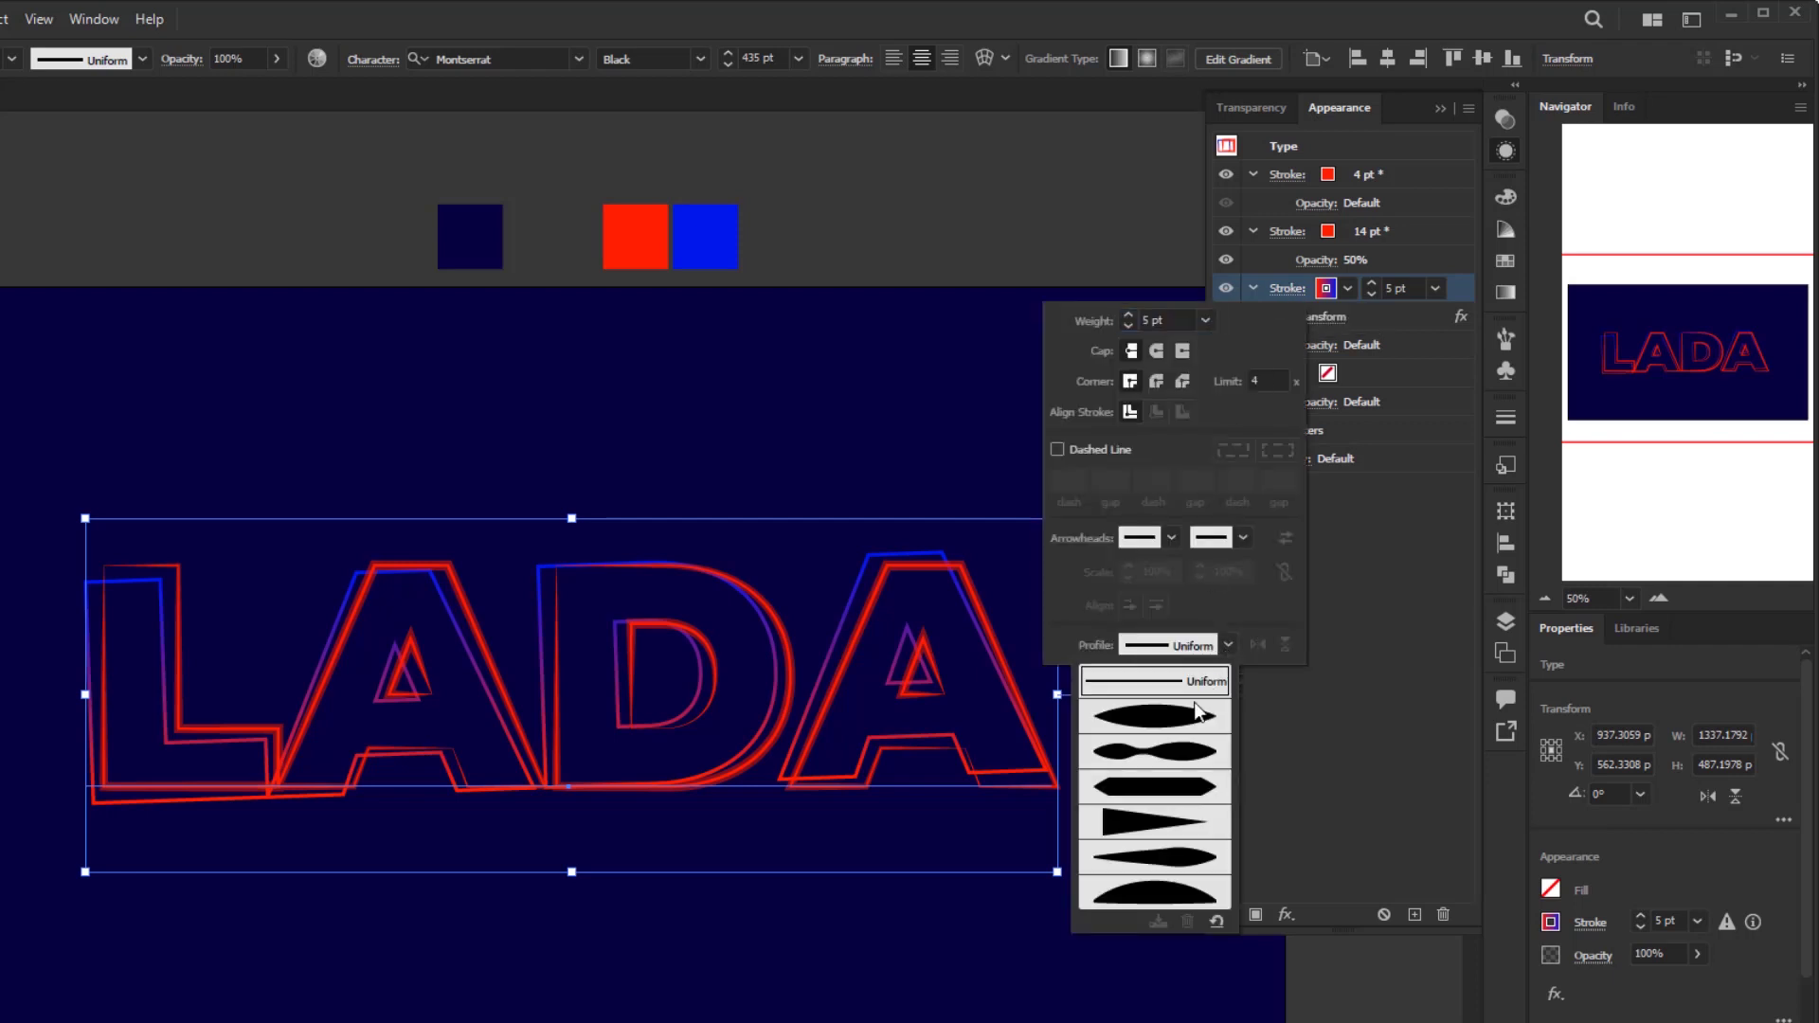
{"action": "left_click", "coordinate": [1155, 753]}
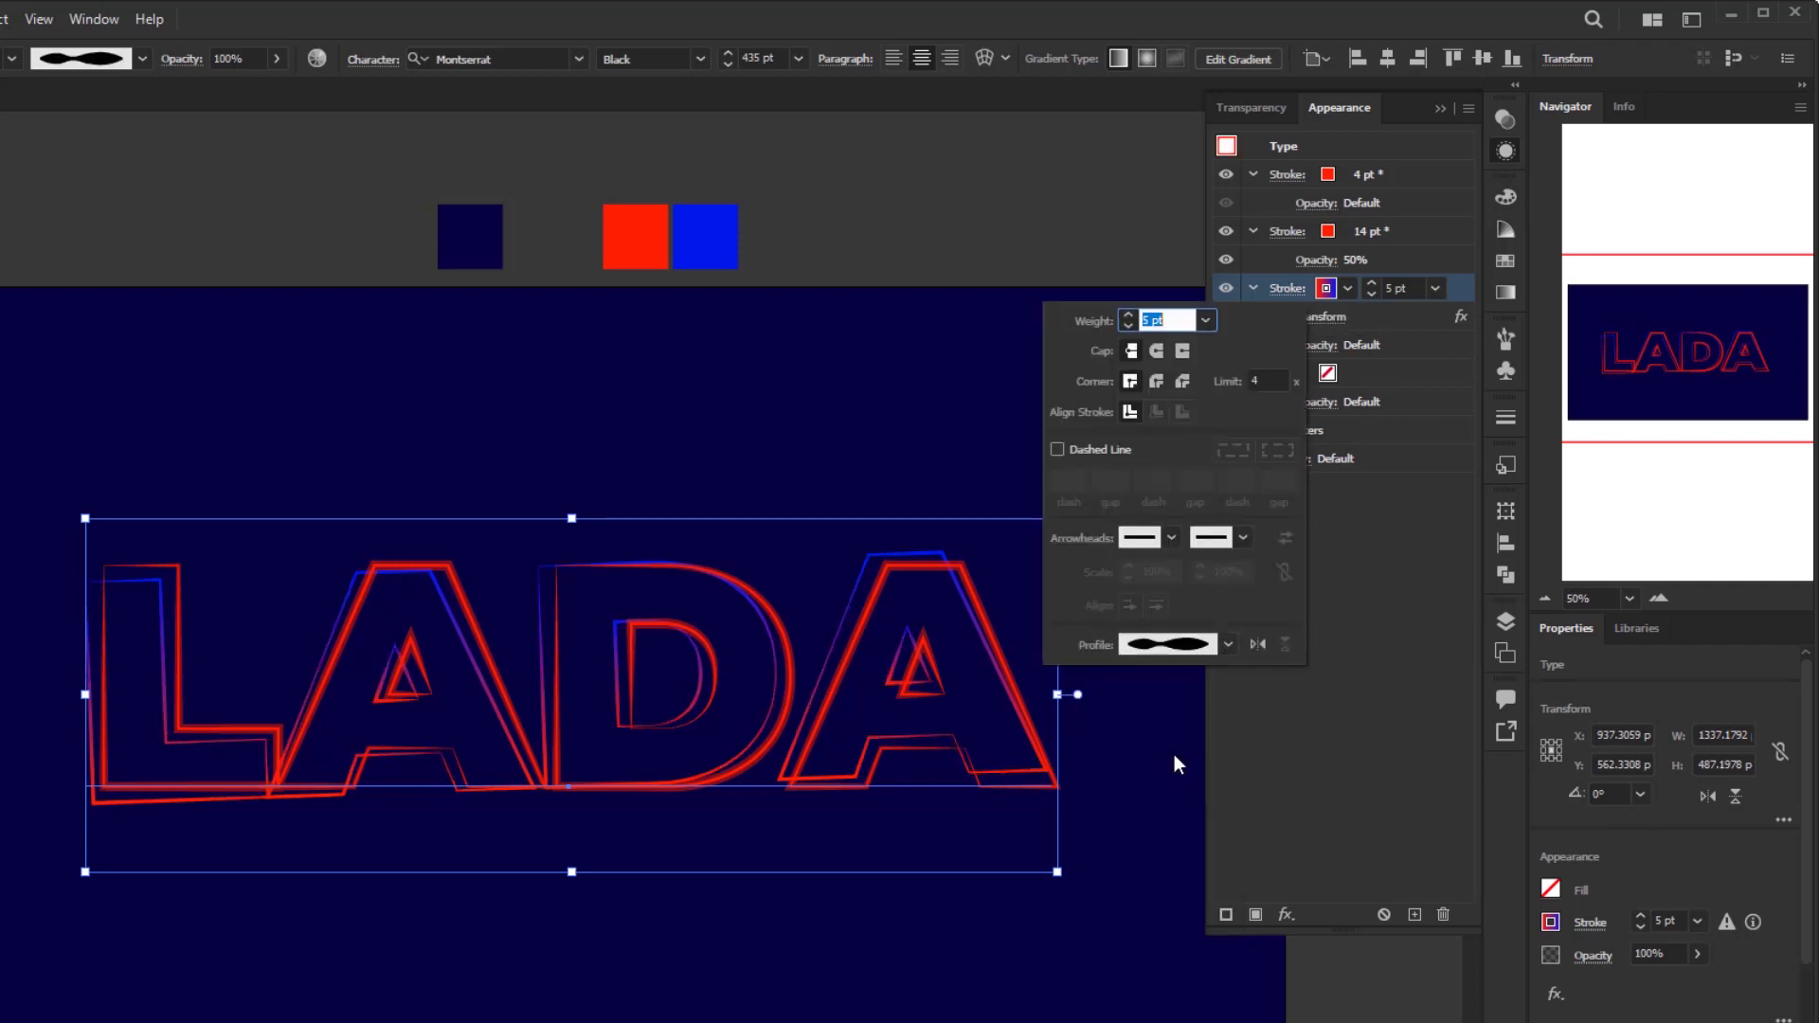
{"action": "left_click", "coordinate": [1355, 607]}
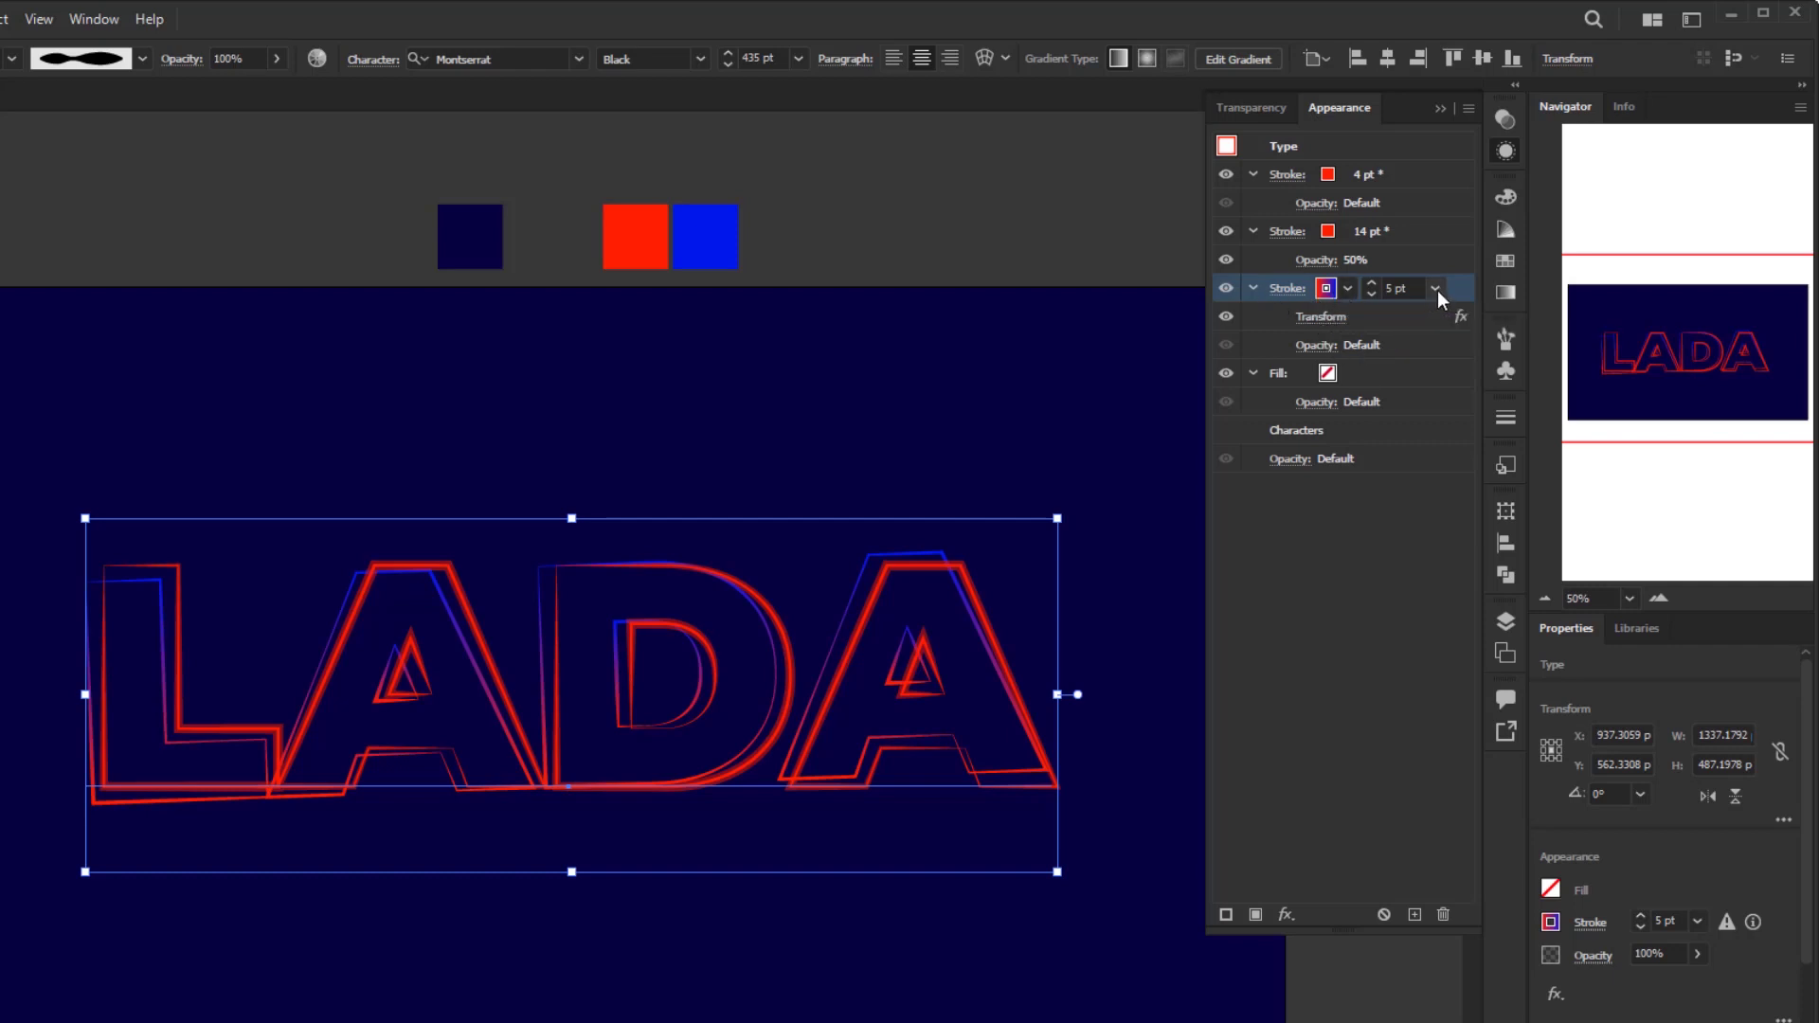
Duplicate the 5 pt gradient stroke and set the lower copy's weight to 2 pt
{"action": "left_click", "coordinate": [1416, 913]}
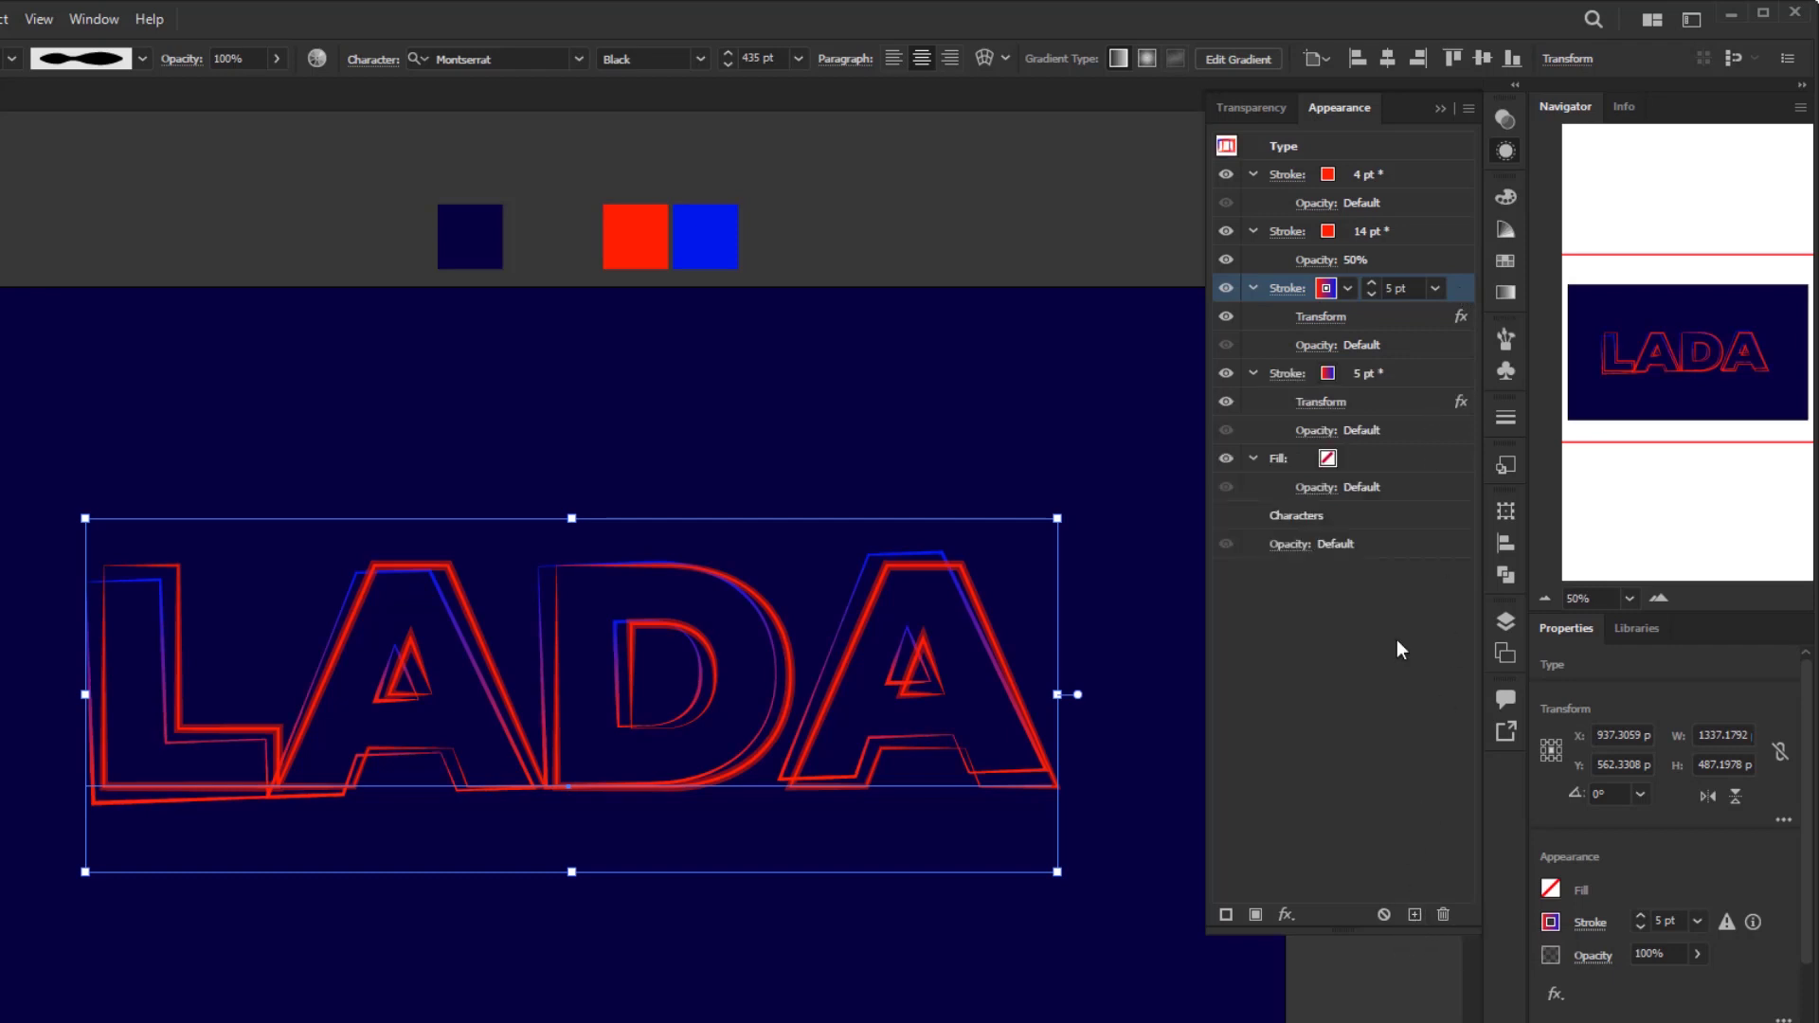
{"action": "left_click", "coordinate": [1419, 372]}
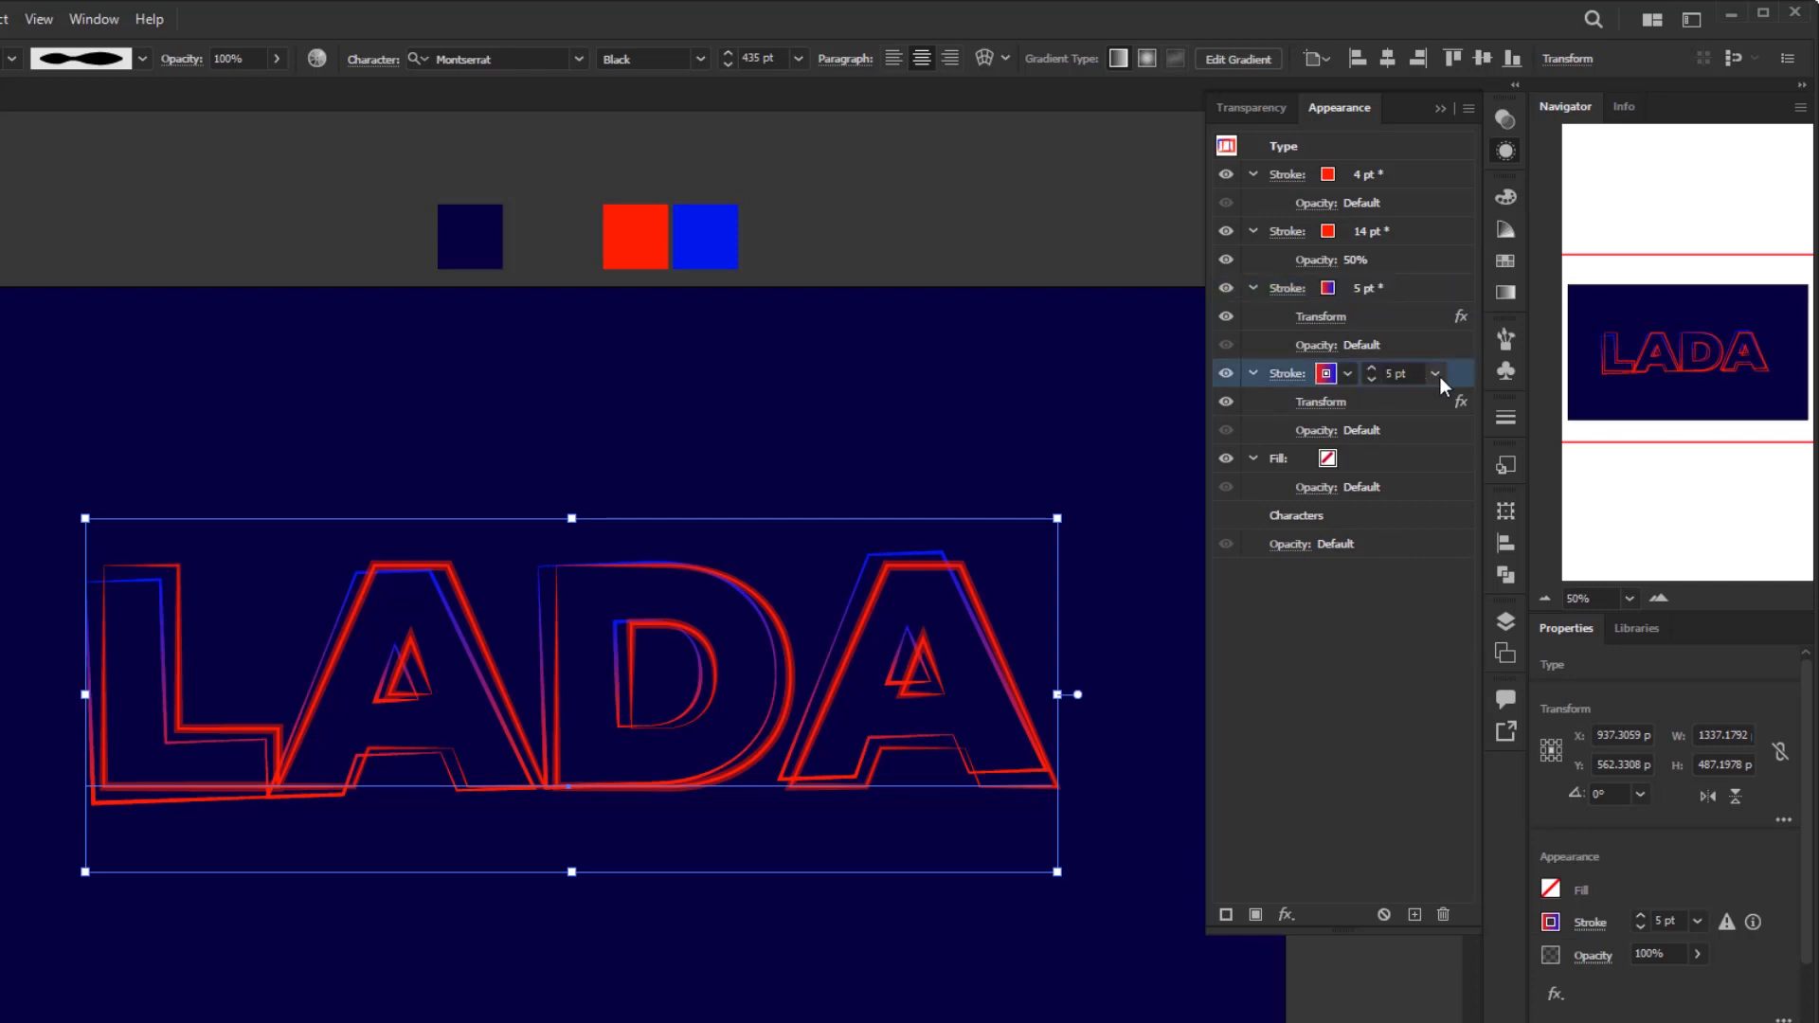
{"action": "left_click", "coordinate": [1436, 374]}
{"action": "left_click", "coordinate": [1460, 497]}
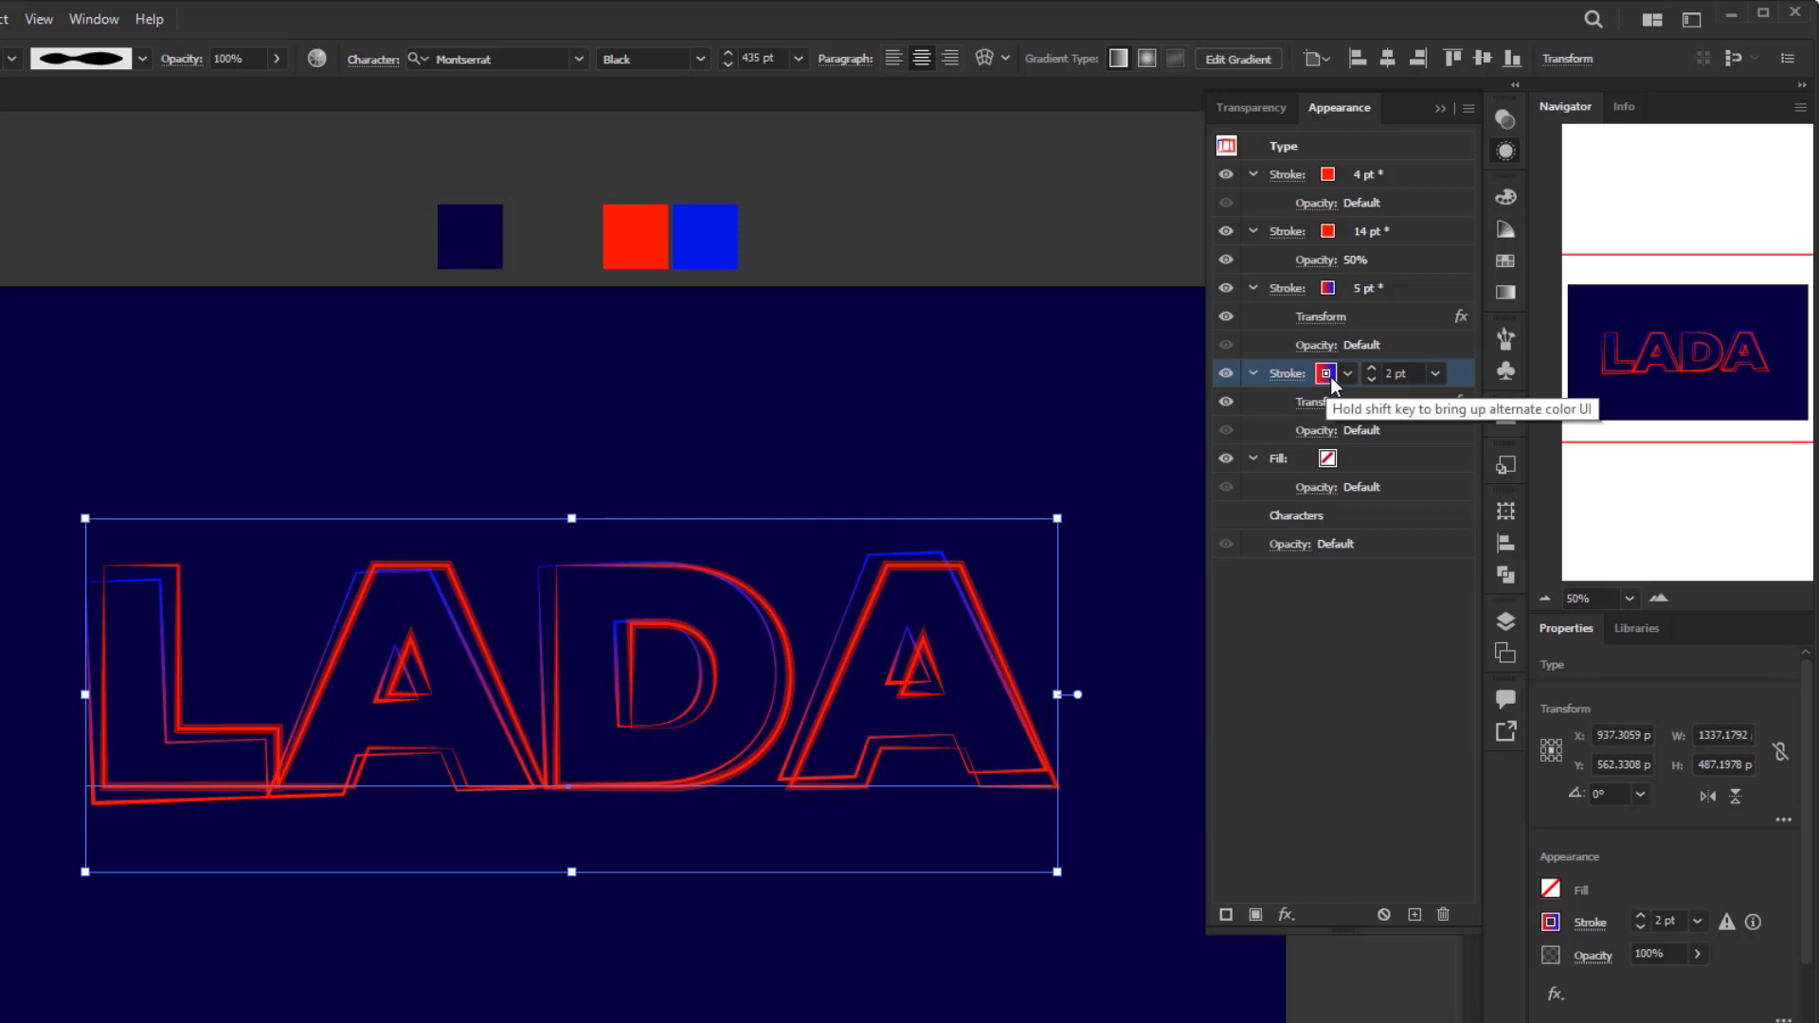
Reverse the gradient of the 2 pt stroke so it runs from blue to red
{"action": "left_click", "coordinate": [1499, 292]}
{"action": "left_click", "coordinate": [1505, 293]}
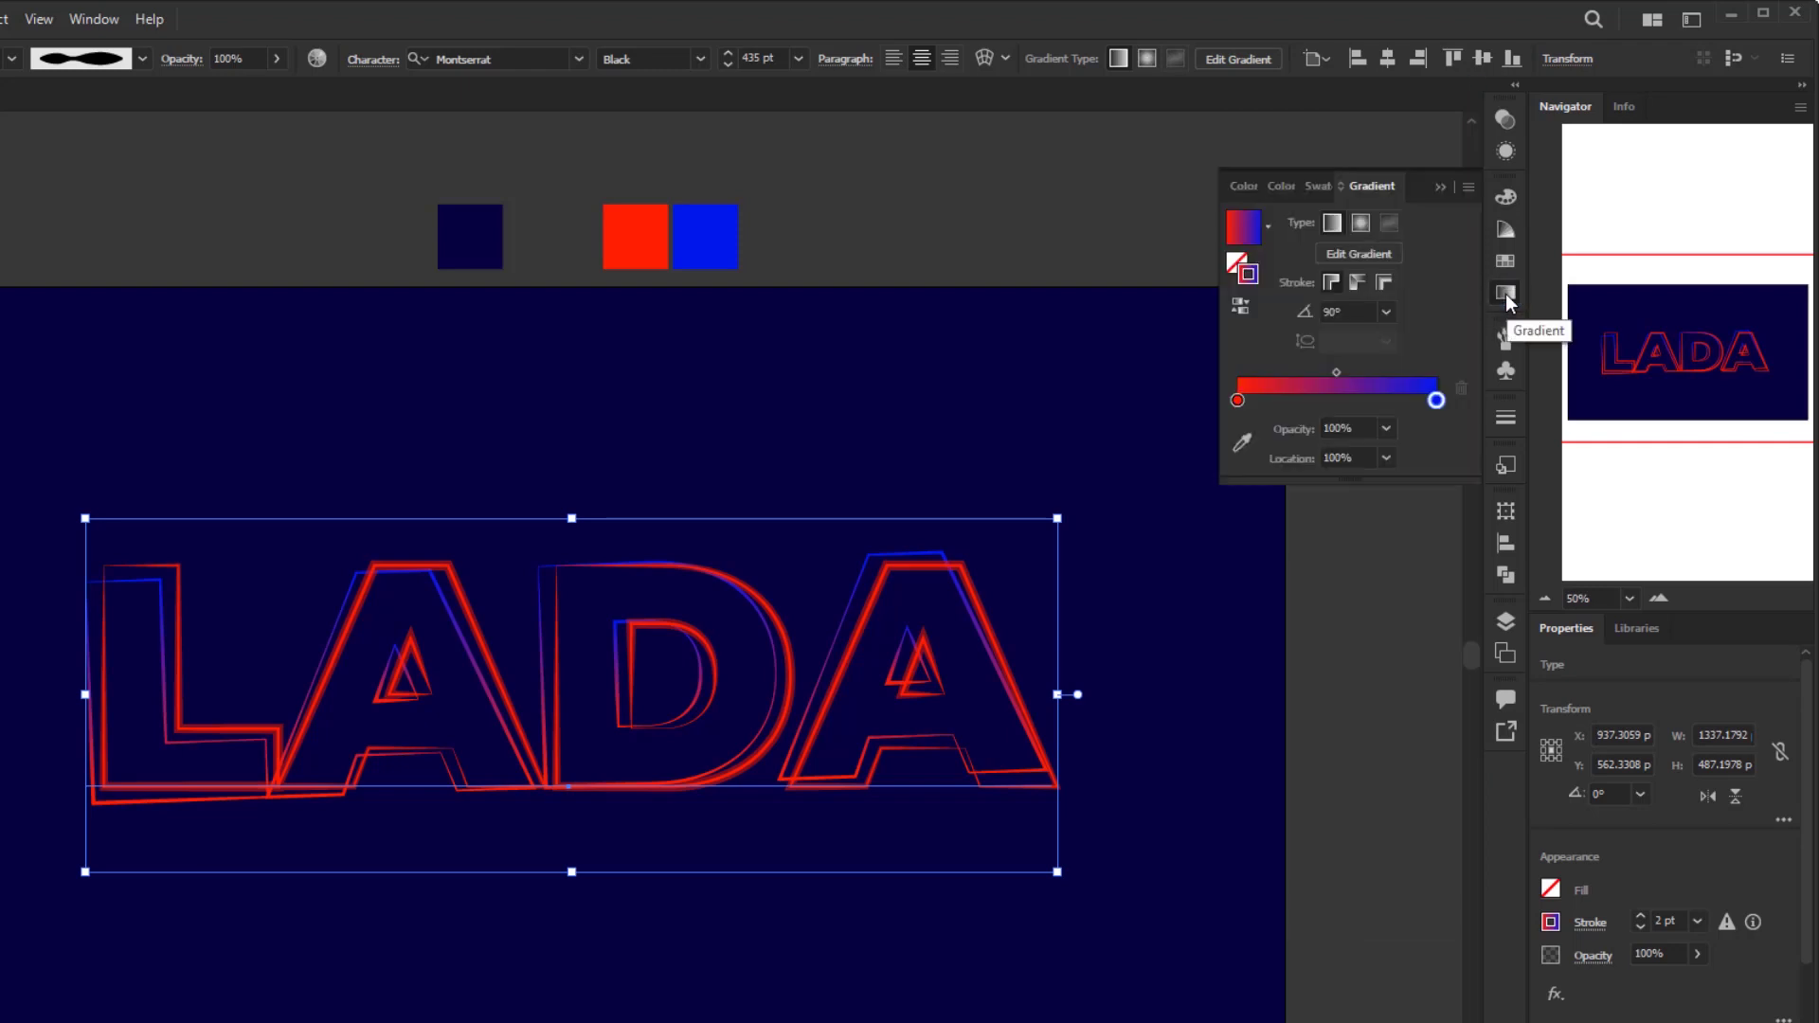
{"action": "left_click", "coordinate": [1241, 308]}
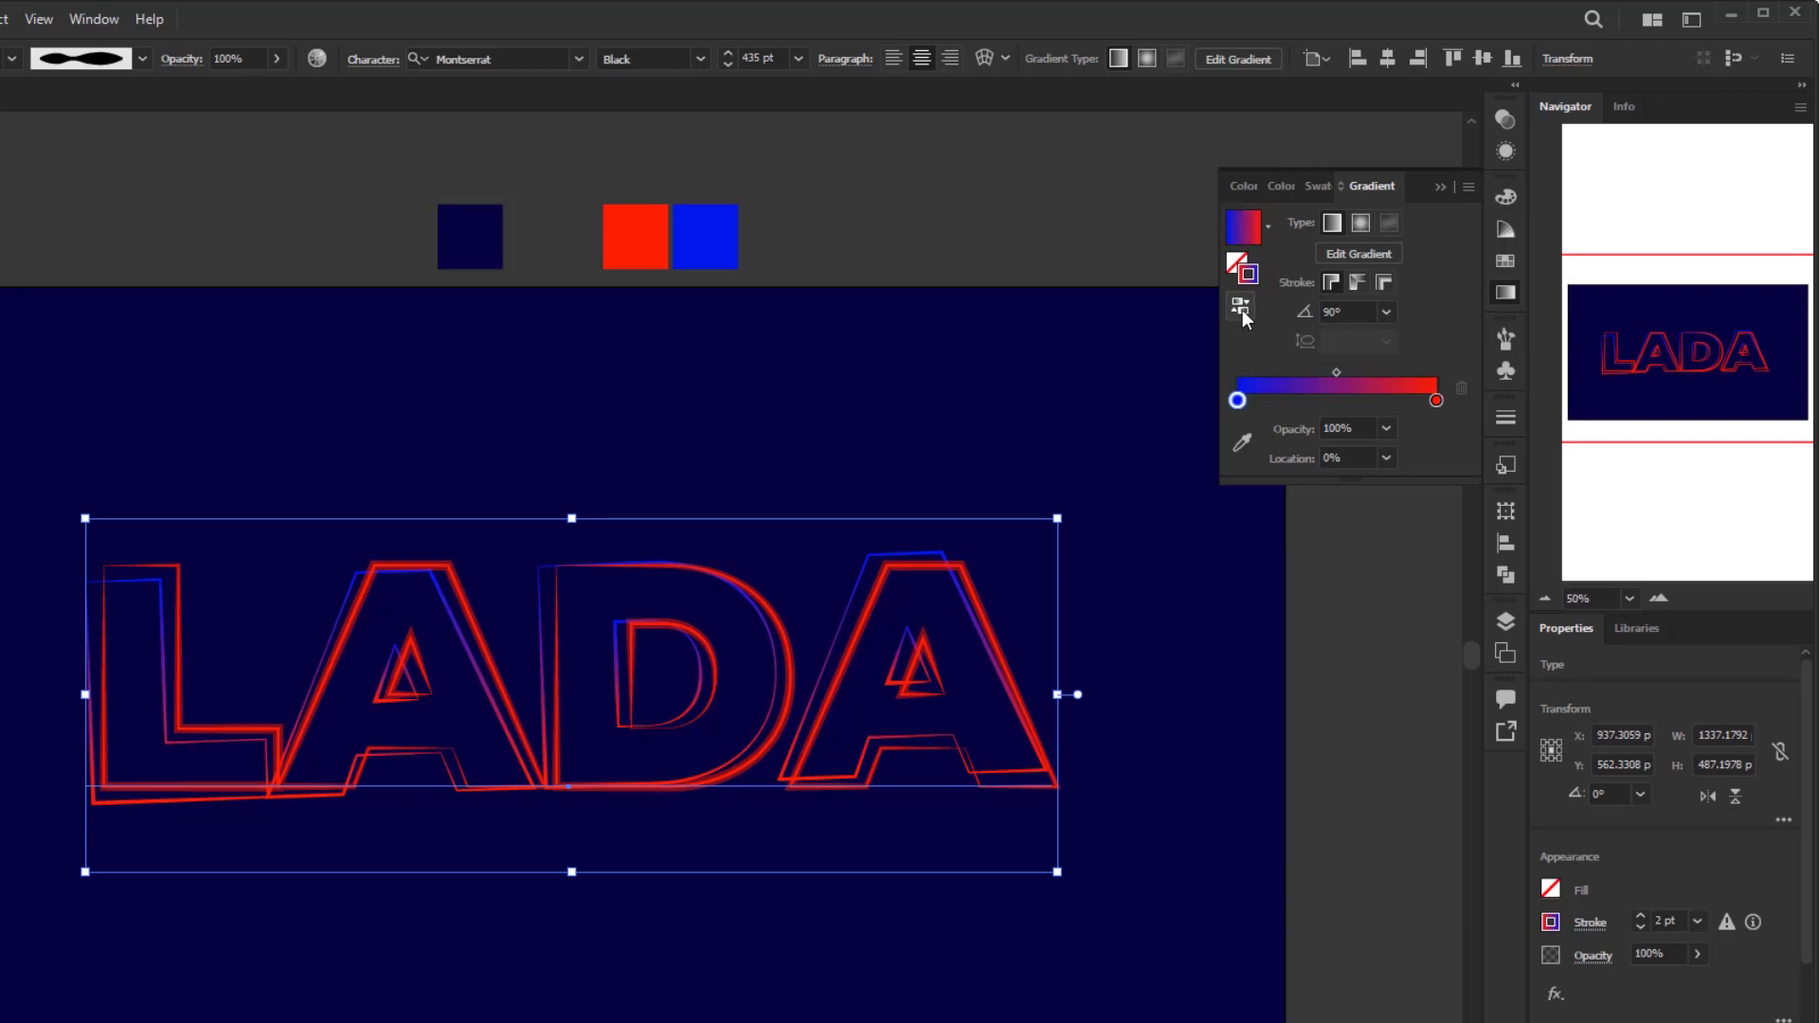
Edit the 2 pt stroke's Transform effect to 90% horizontal and vertical scale, a 16 px horizontal move and no rotation
{"action": "left_click", "coordinate": [1508, 154]}
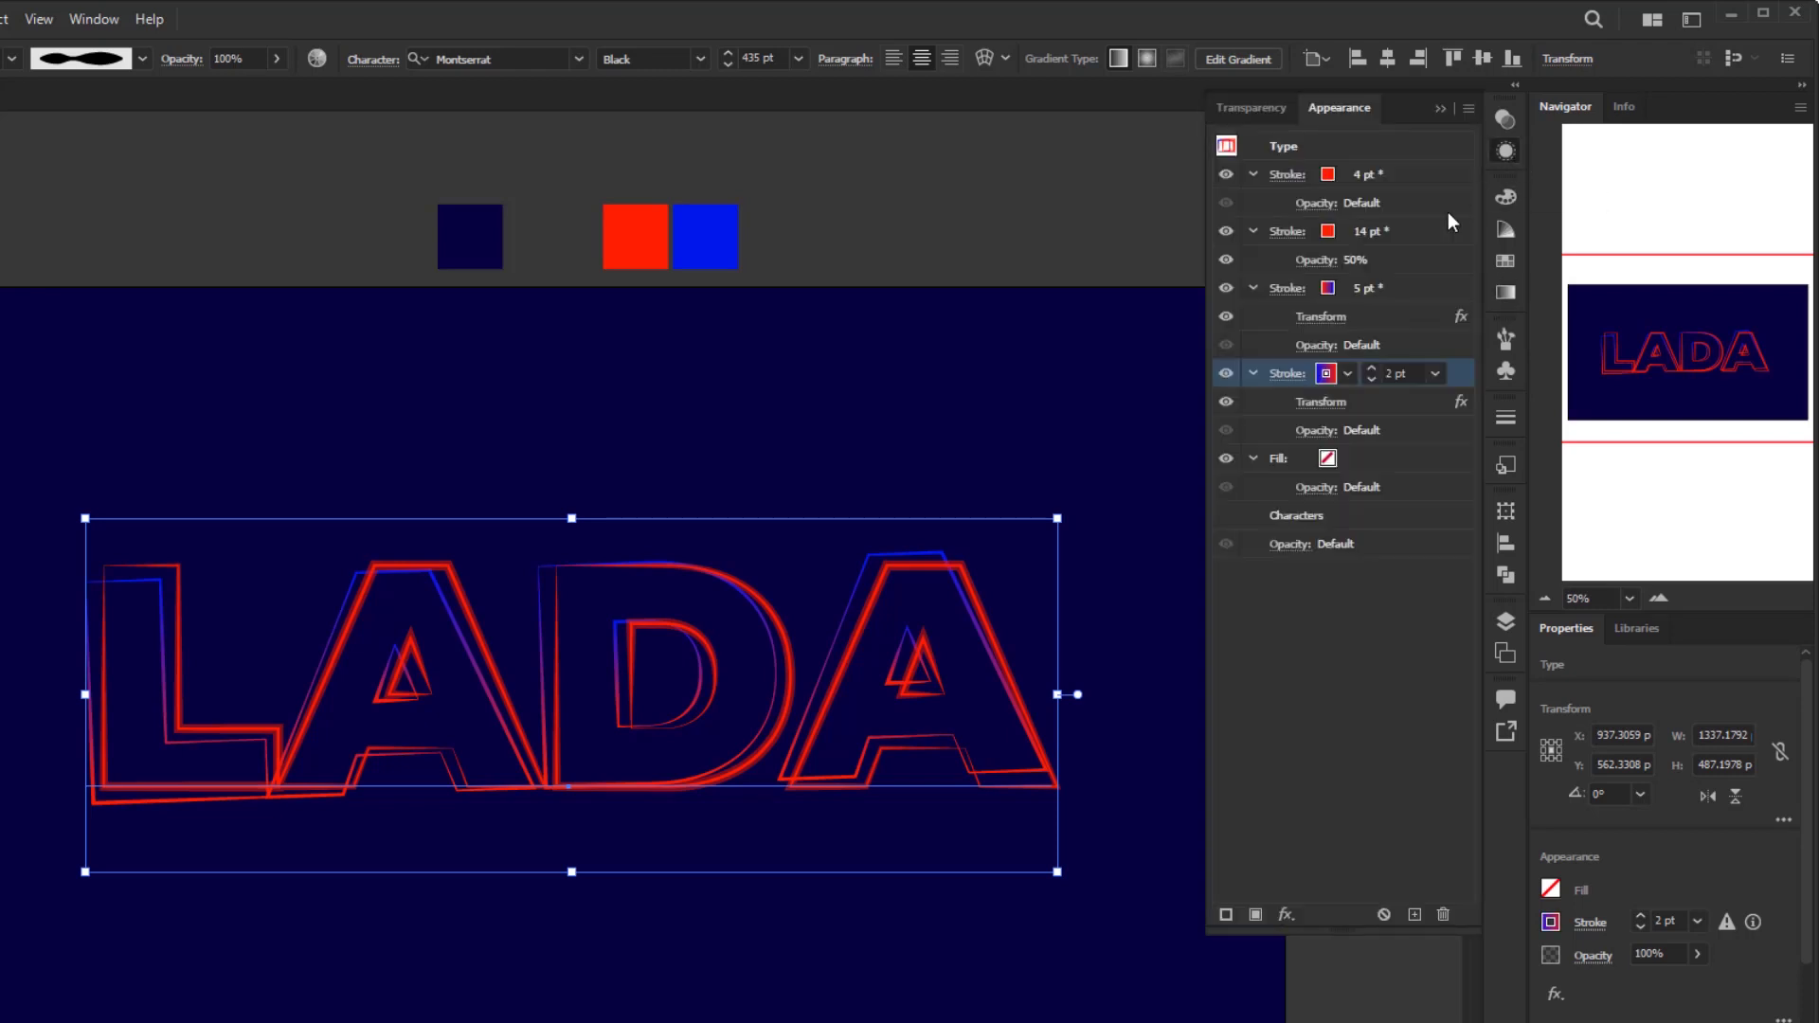
{"action": "left_click", "coordinate": [1318, 403]}
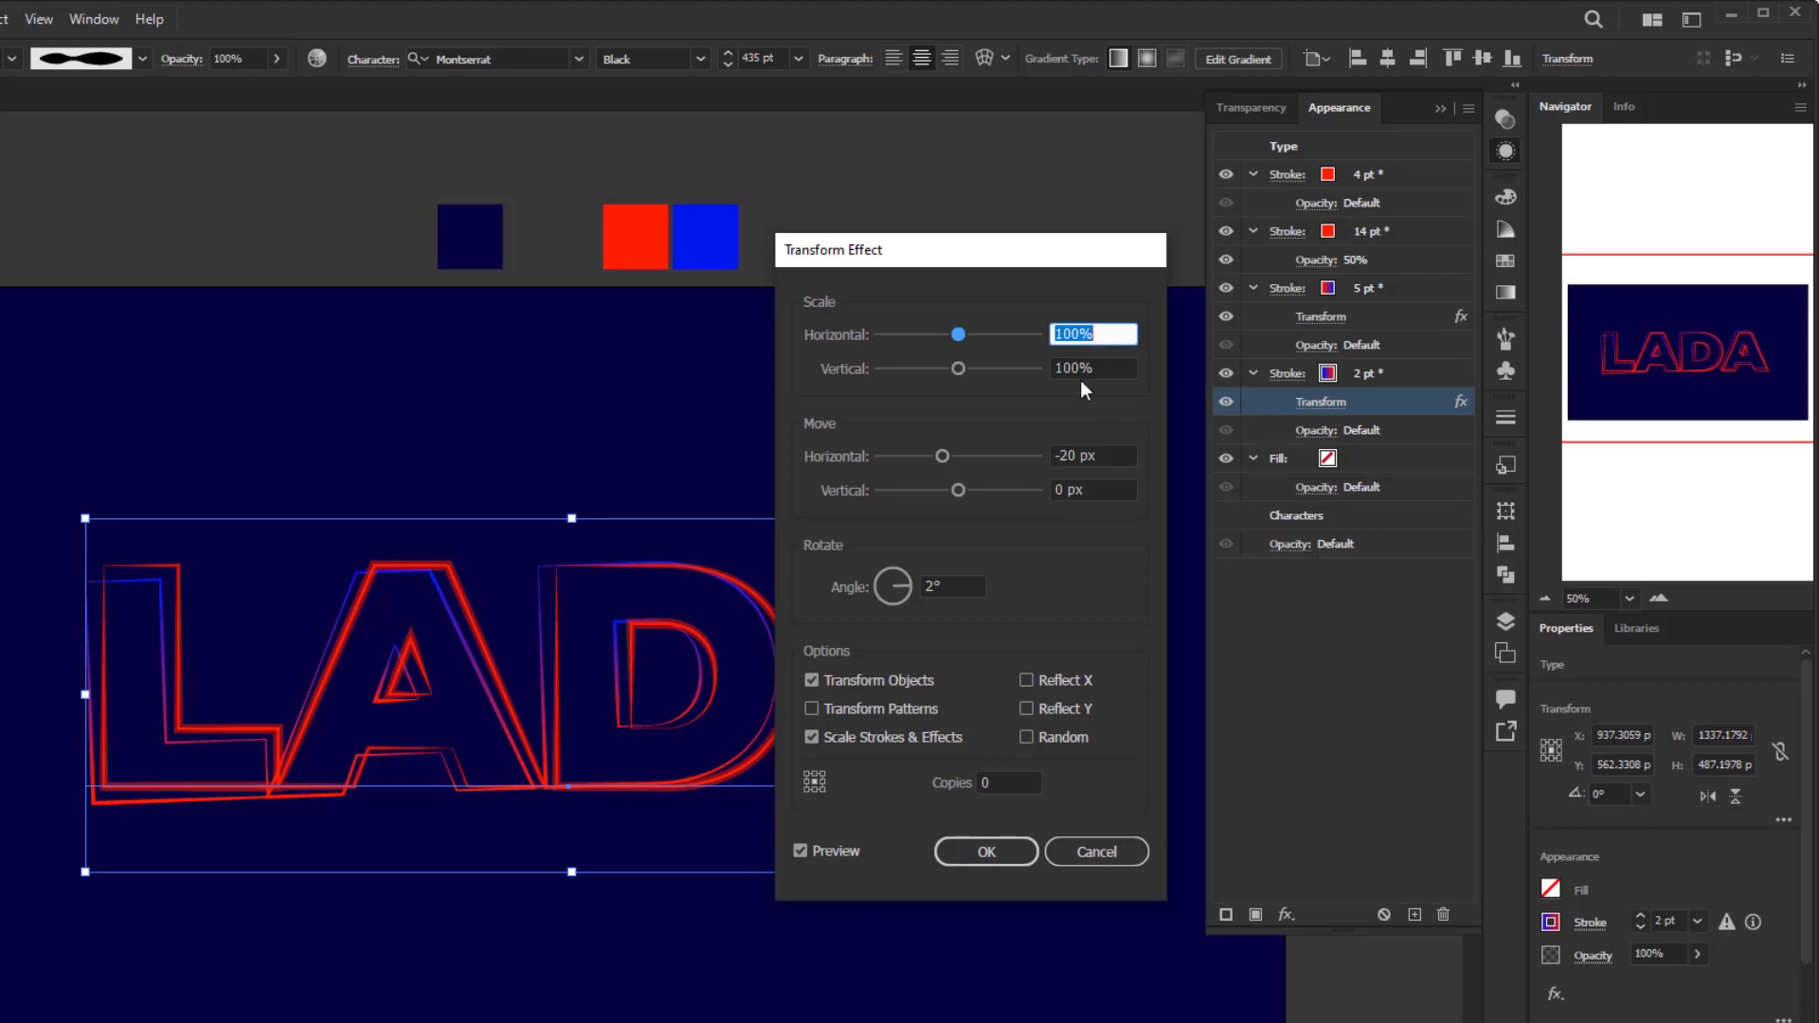
{"action": "type", "text": "90"}
{"action": "key", "text": "Tab"}
{"action": "type", "text": "90"}
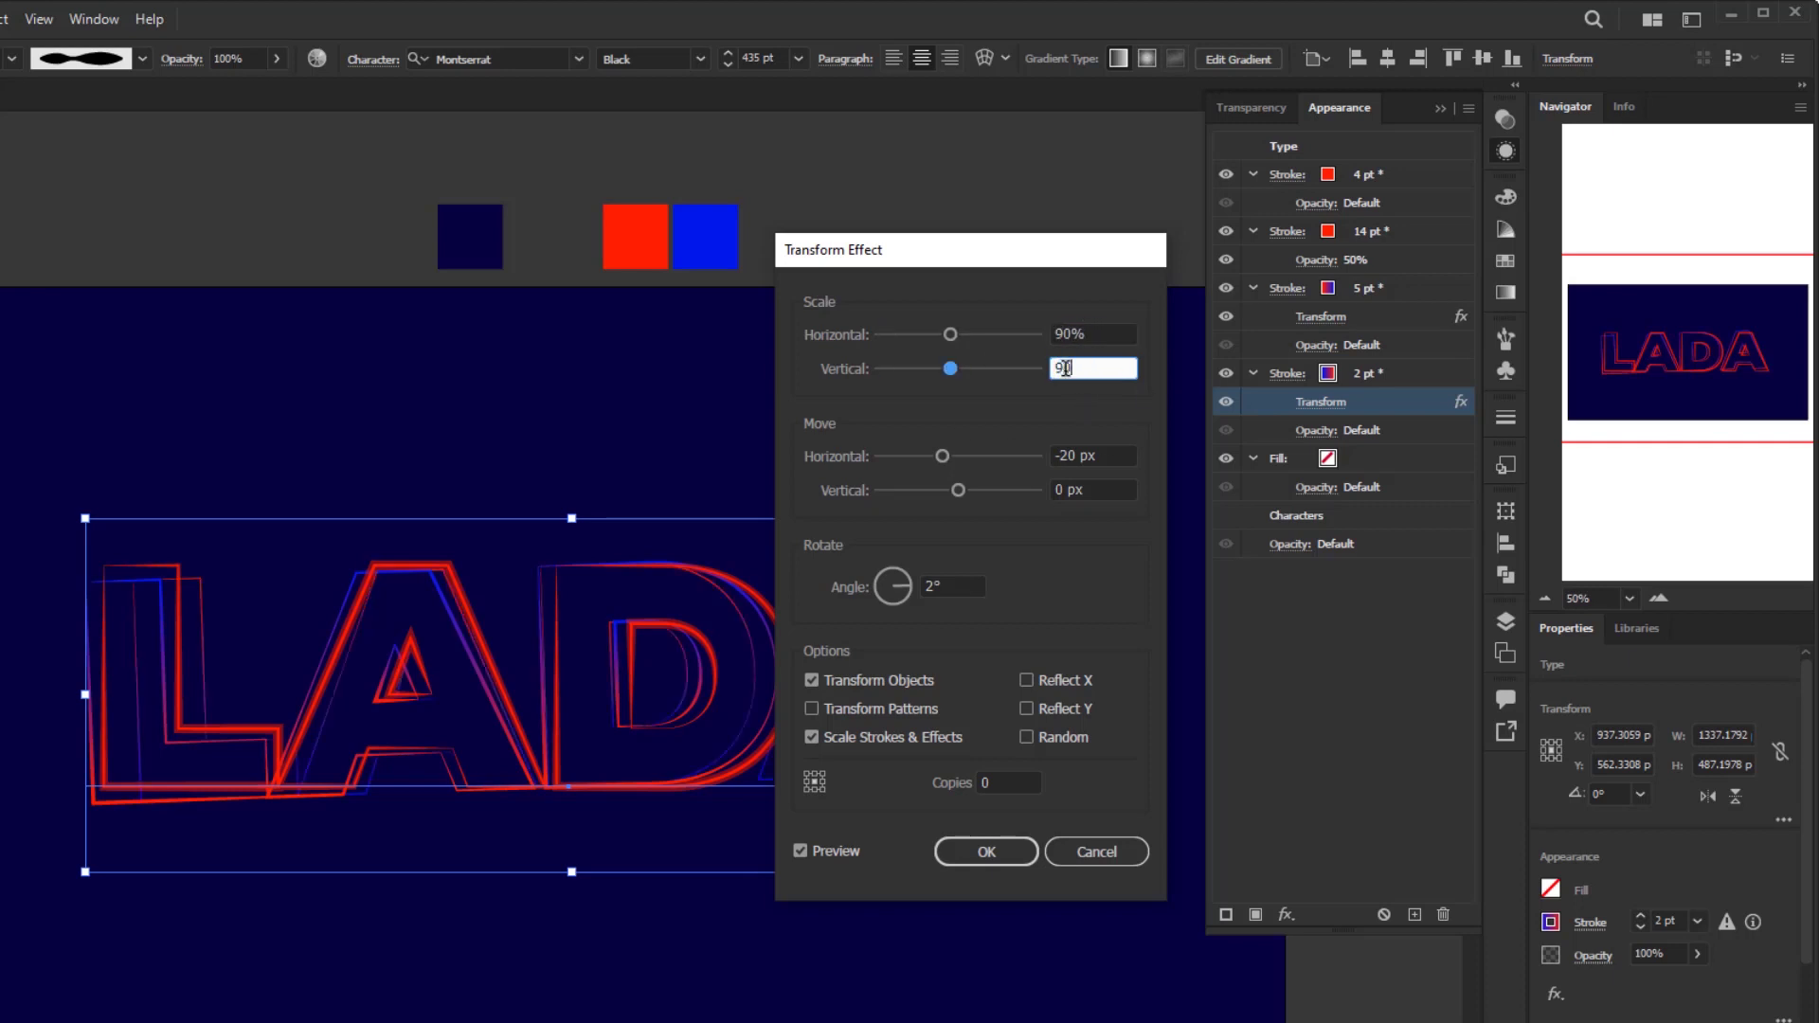
{"action": "double_click", "coordinate": [1067, 455]}
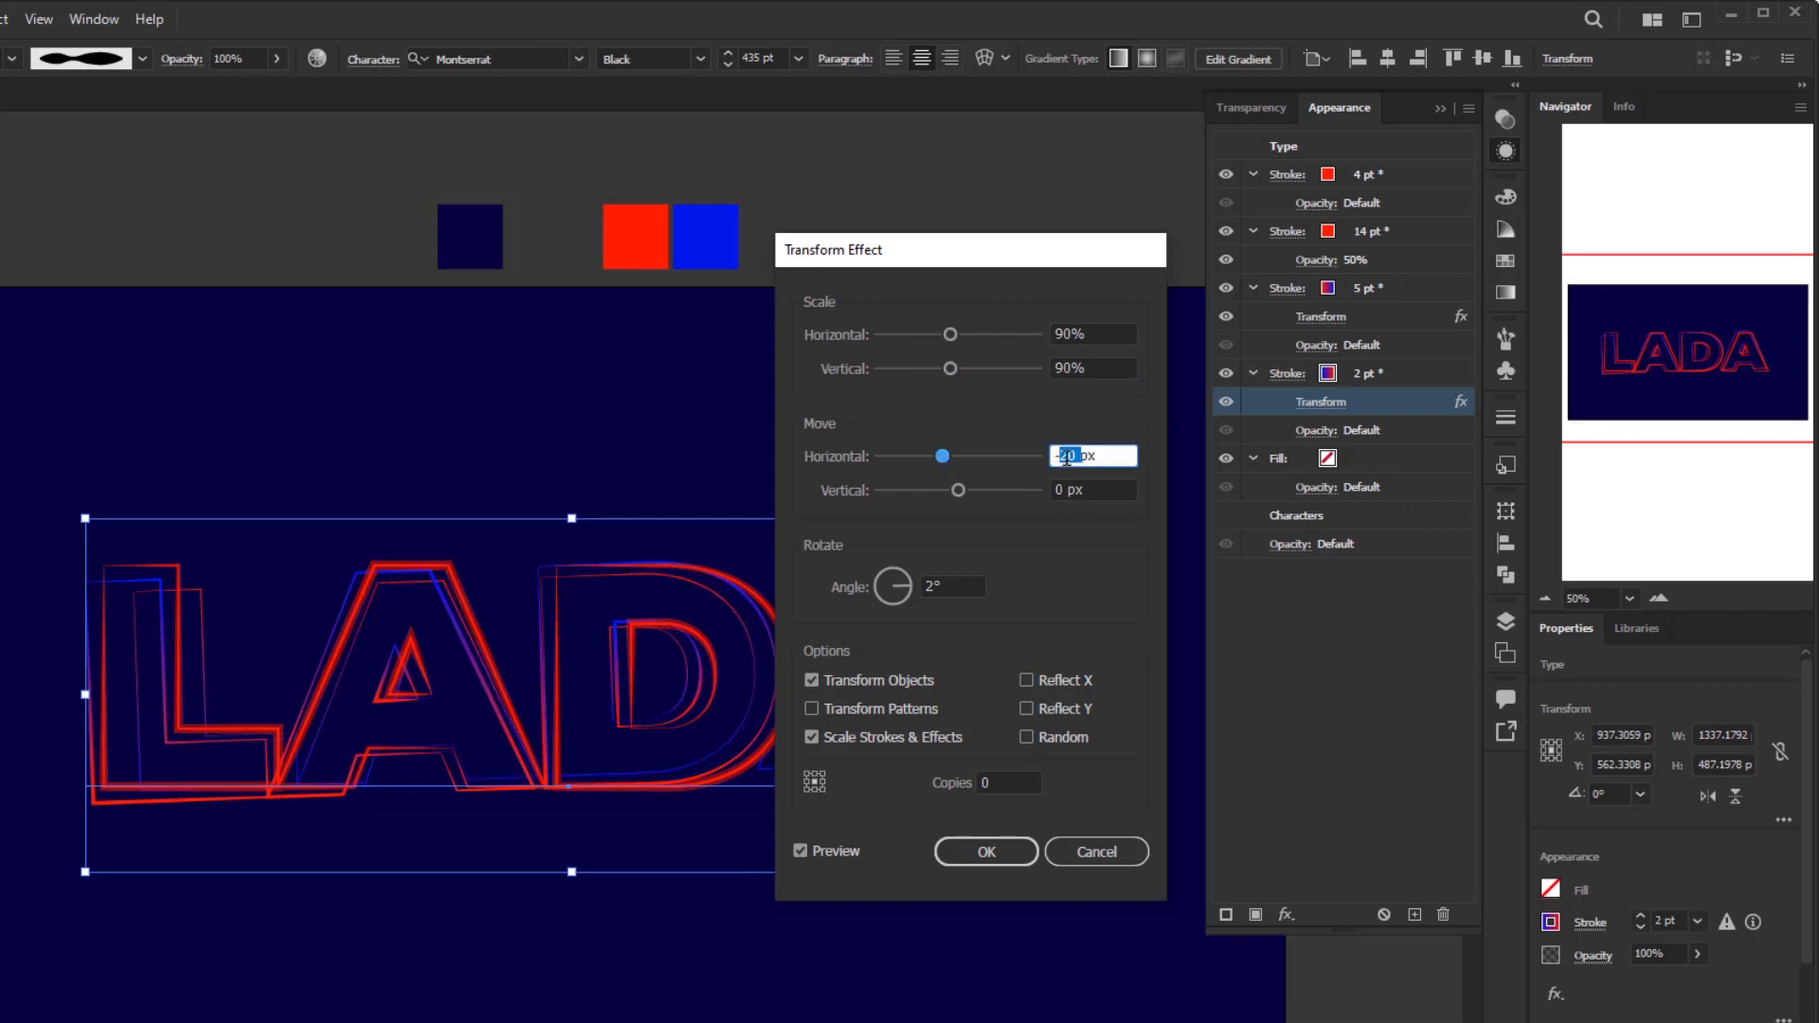
{"action": "type", "text": "16"}
{"action": "left_click", "coordinate": [1061, 455]}
{"action": "key", "text": "BackSpace"}
{"action": "left_click", "coordinate": [934, 589]}
{"action": "left_click", "coordinate": [1000, 858]}
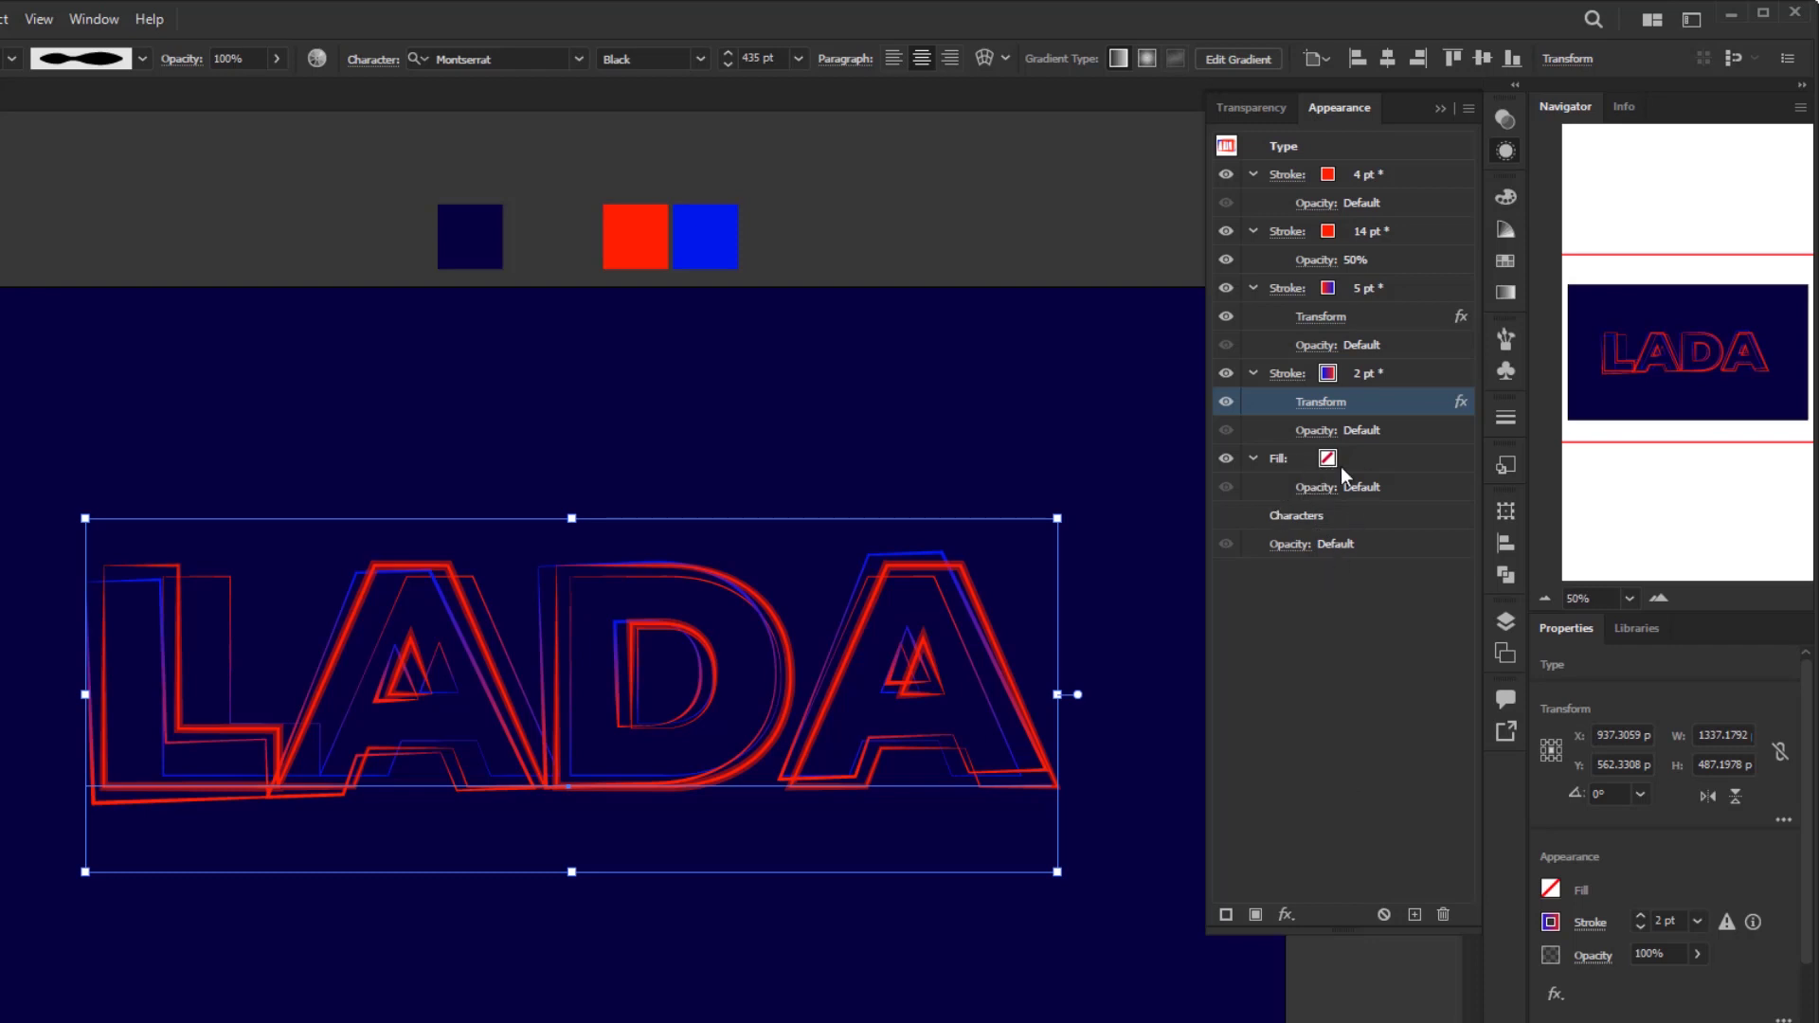
Create a horizontal line segment 10 px long at 0° on the empty canvas above the artboard
{"action": "left_click", "coordinate": [1395, 463]}
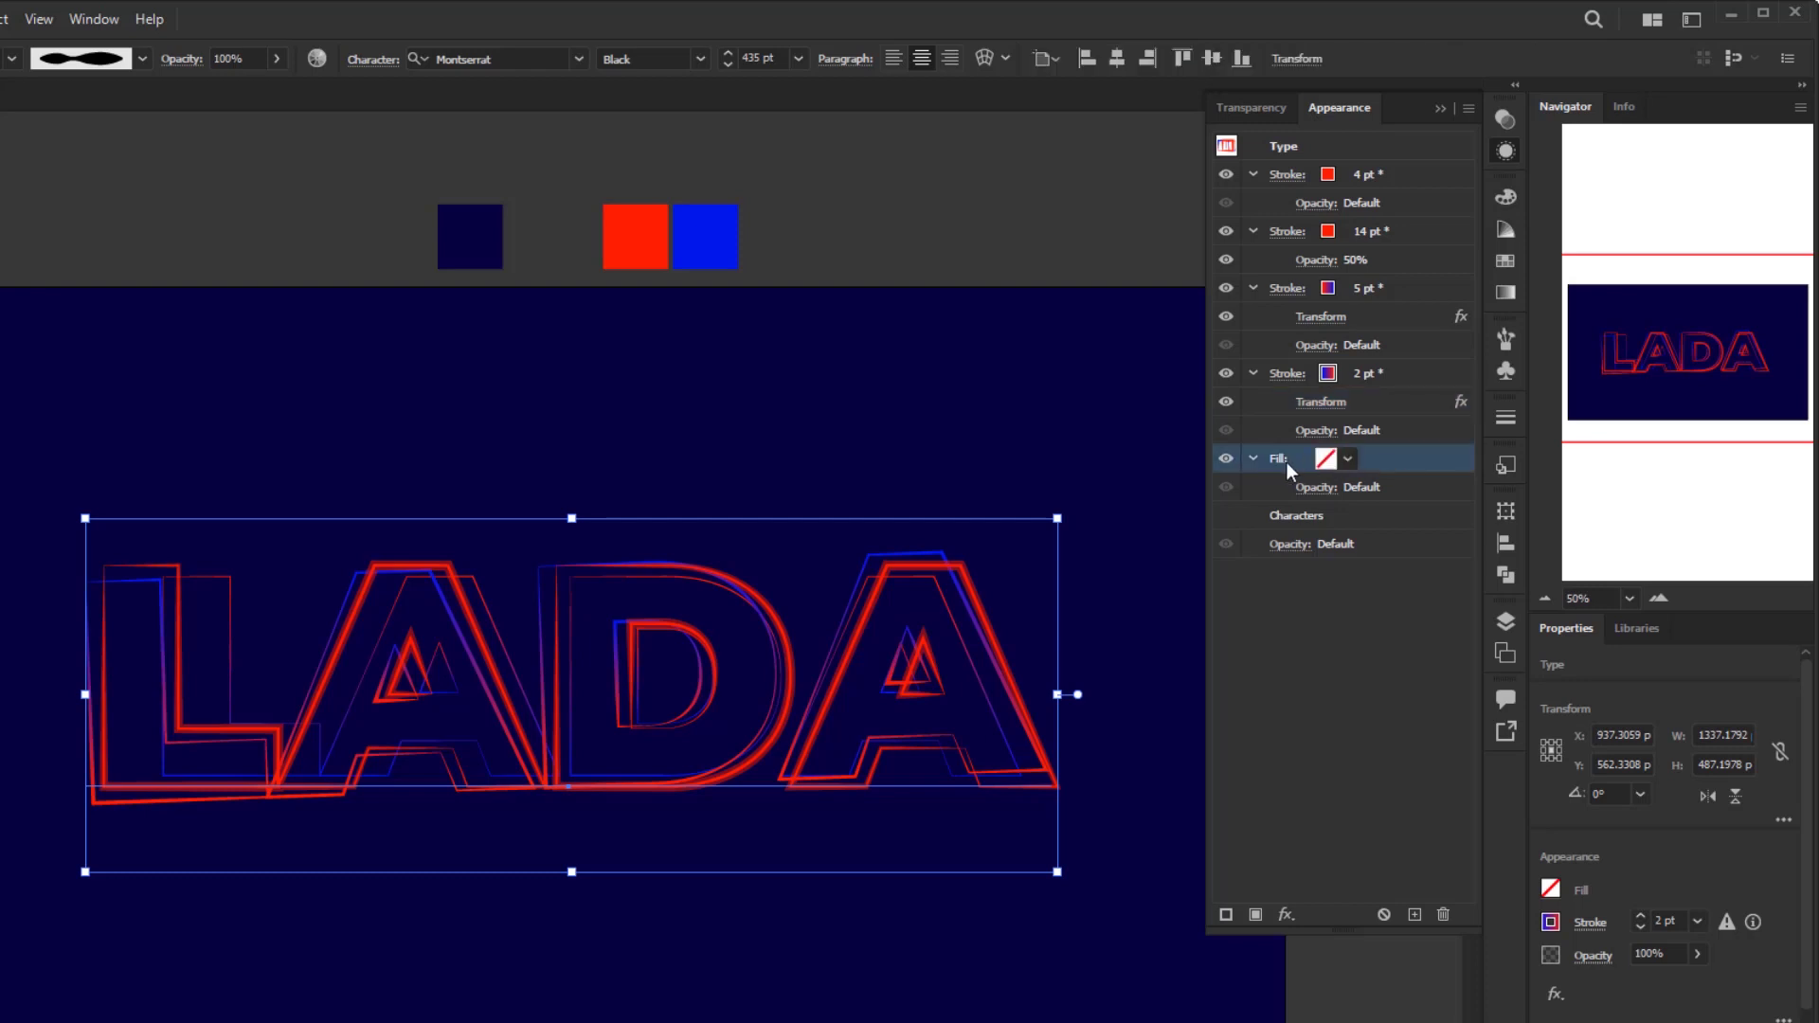
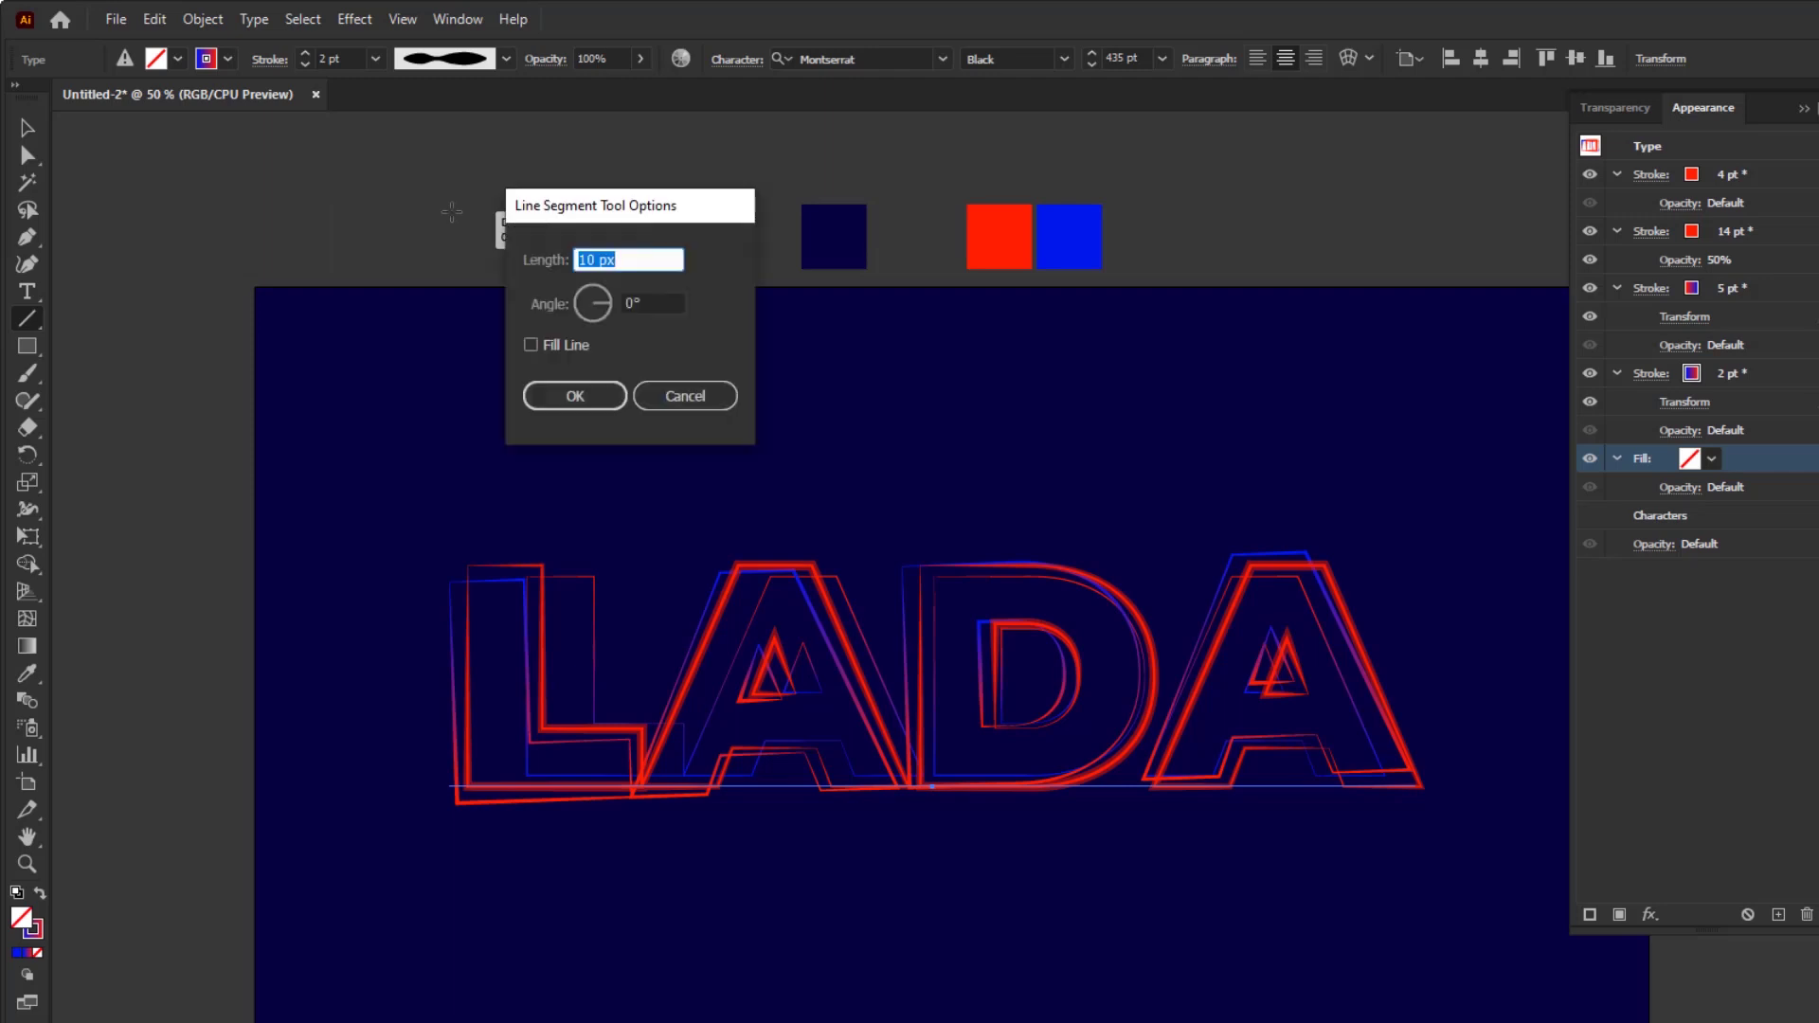
{"action": "left_click_drag", "start_coordinate": [662, 195], "coordinate": [649, 190]}
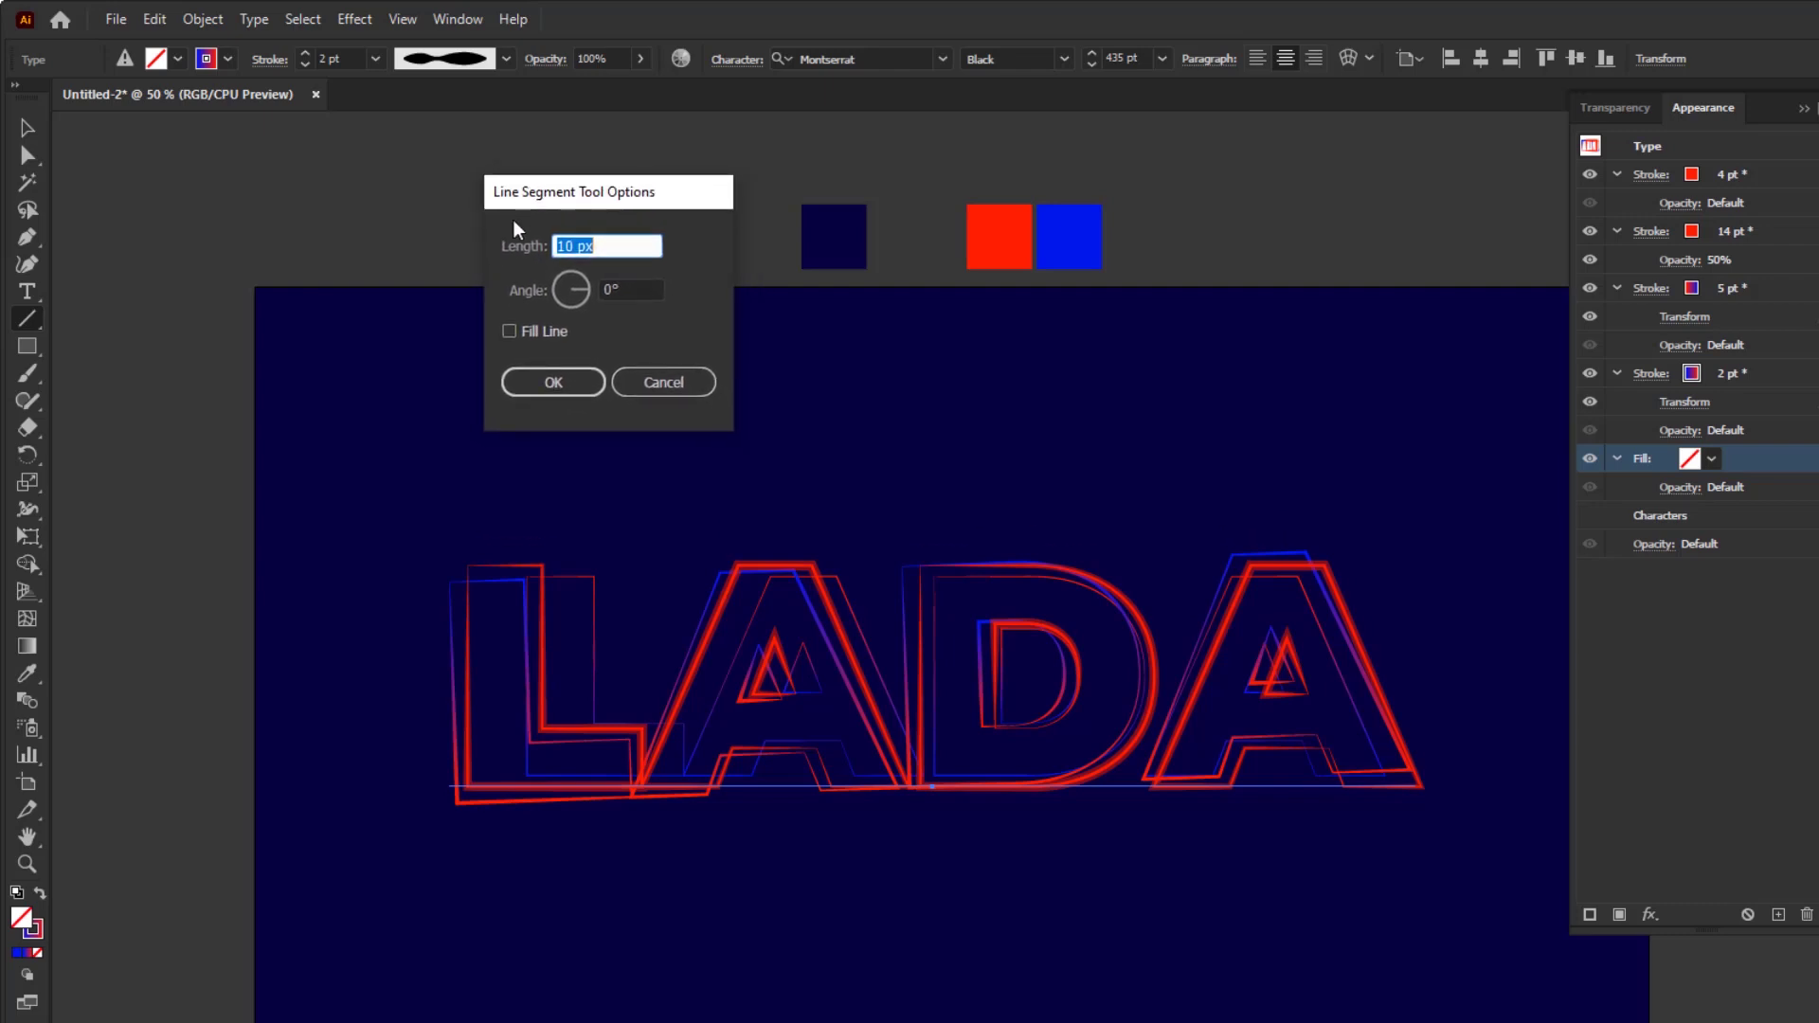
{"action": "type", "text": "10"}
{"action": "left_click", "coordinate": [640, 288]}
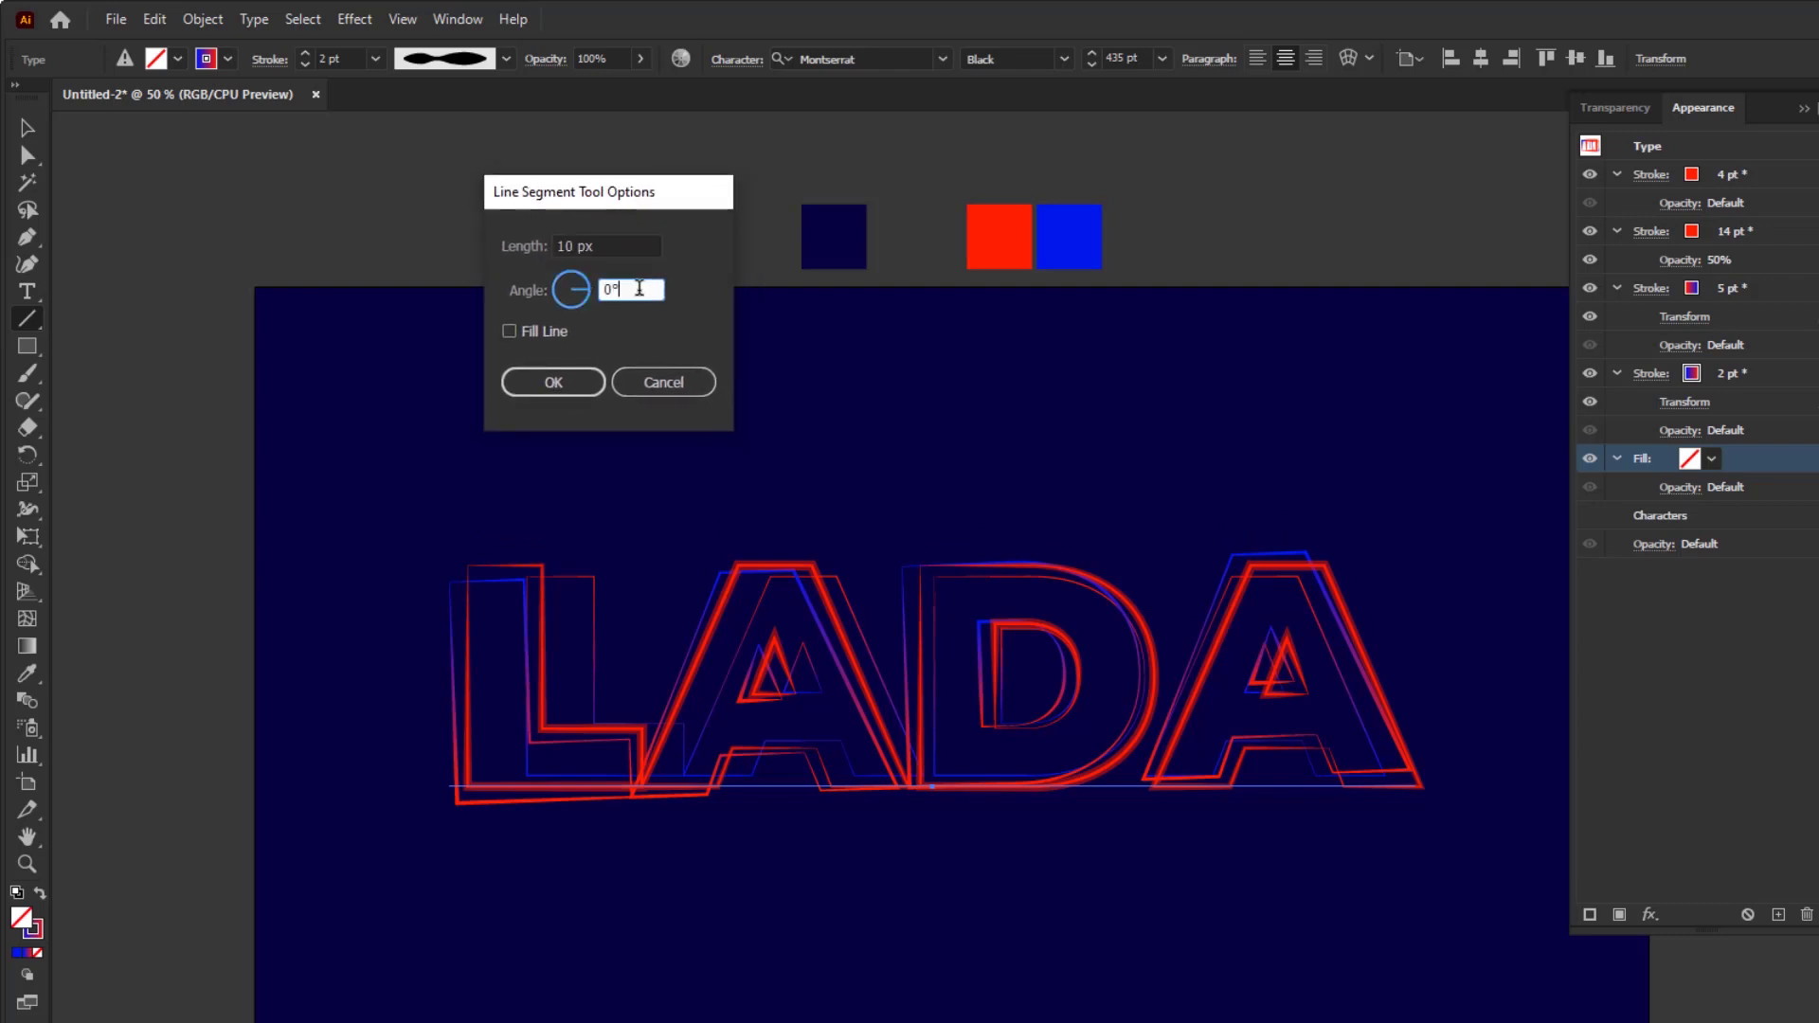
{"action": "left_click", "coordinate": [568, 388]}
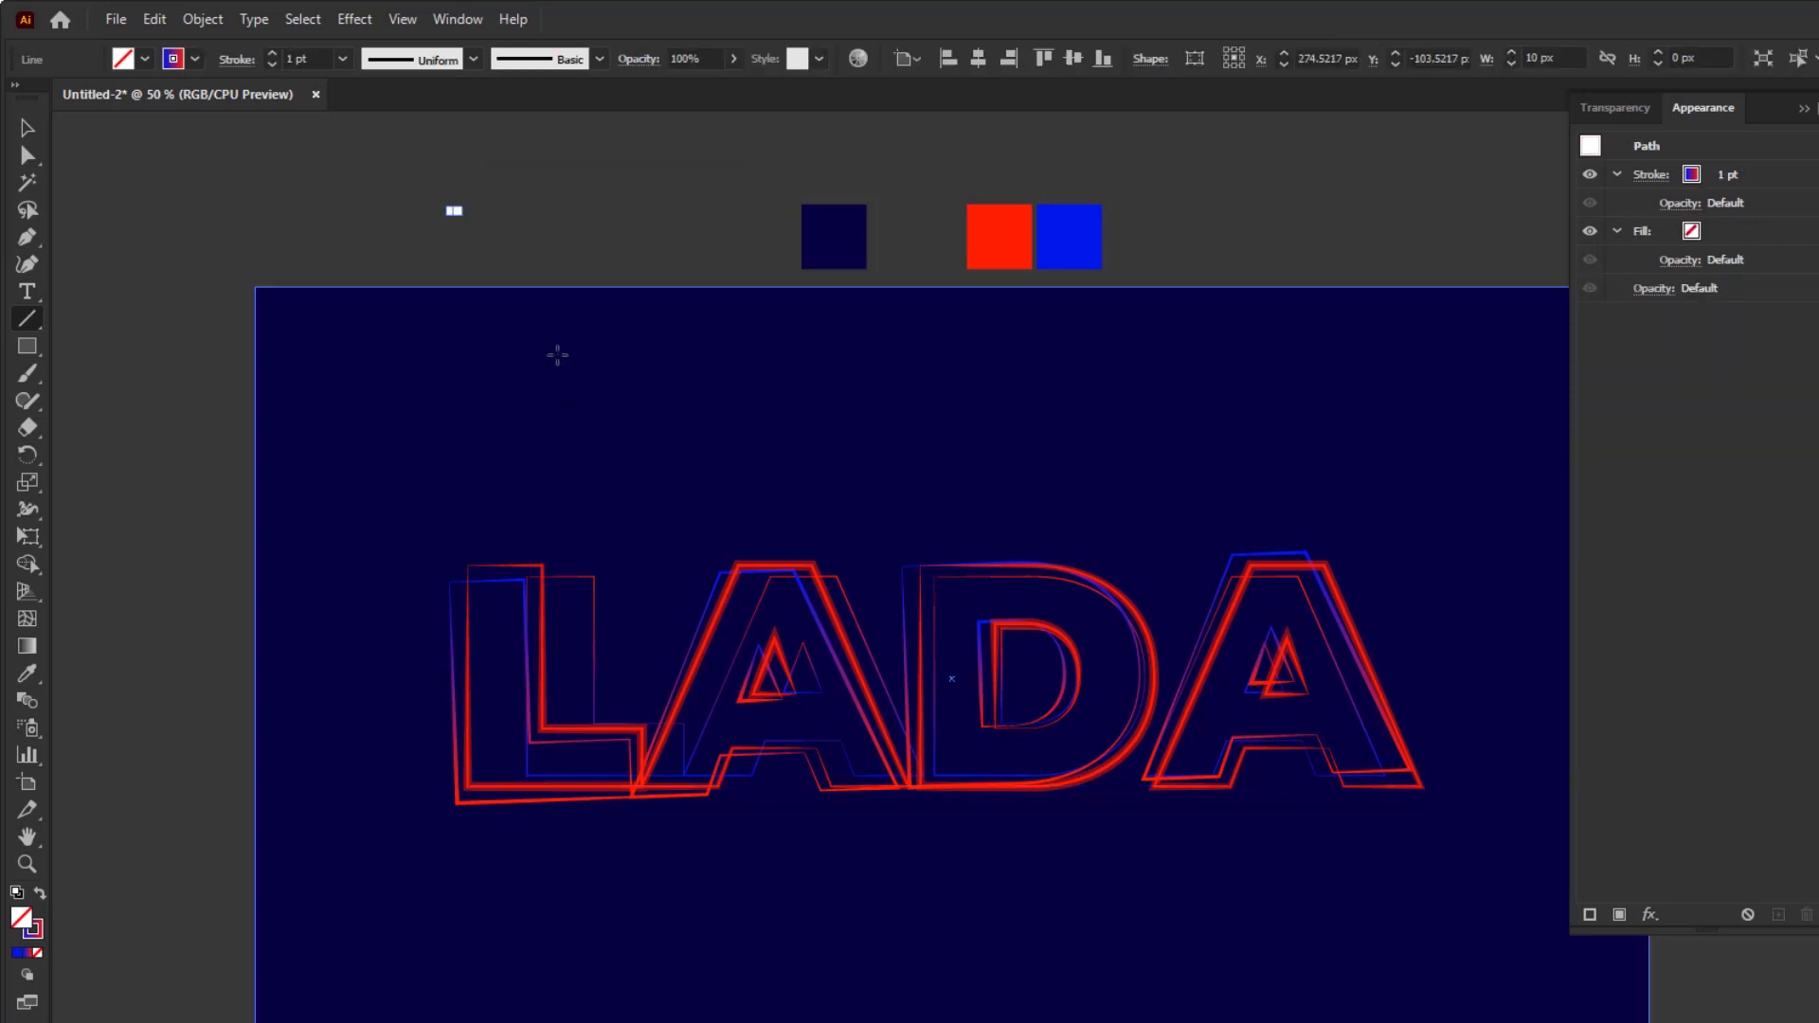
Recolor the short line's stroke with the saved red swatch and set its weight to 2 pt
{"action": "key", "text": "v"}
{"action": "left_click_drag", "start_coordinate": [510, 241], "coordinate": [366, 174]}
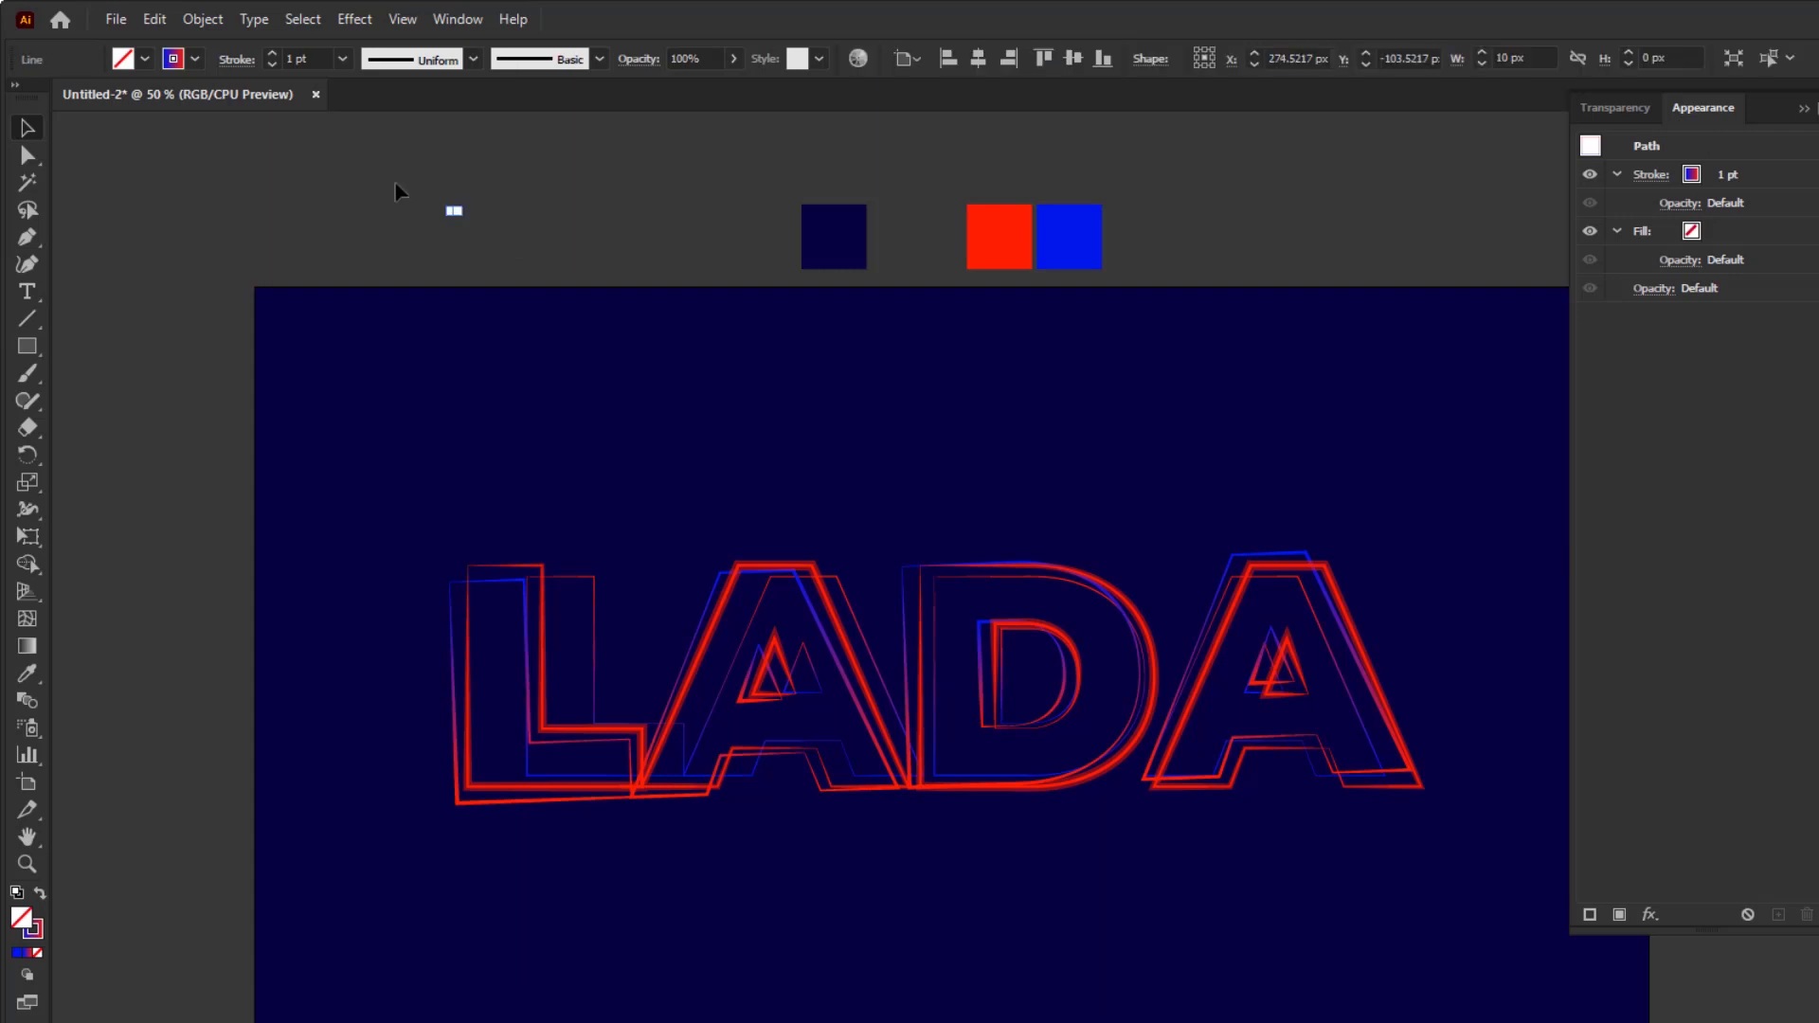
{"action": "key", "text": "ctrl+equal"}
{"action": "key", "text": "ctrl+equal"}
{"action": "key", "text": "ctrl+equal"}
{"action": "key", "text": "ctrl+equal"}
{"action": "key", "text": "ctrl+equal"}
{"action": "key", "text": "ctrl+equal"}
{"action": "key", "text": "ctrl+equal"}
{"action": "key", "text": "ctrl+equal"}
{"action": "key", "text": "ctrl+equal"}
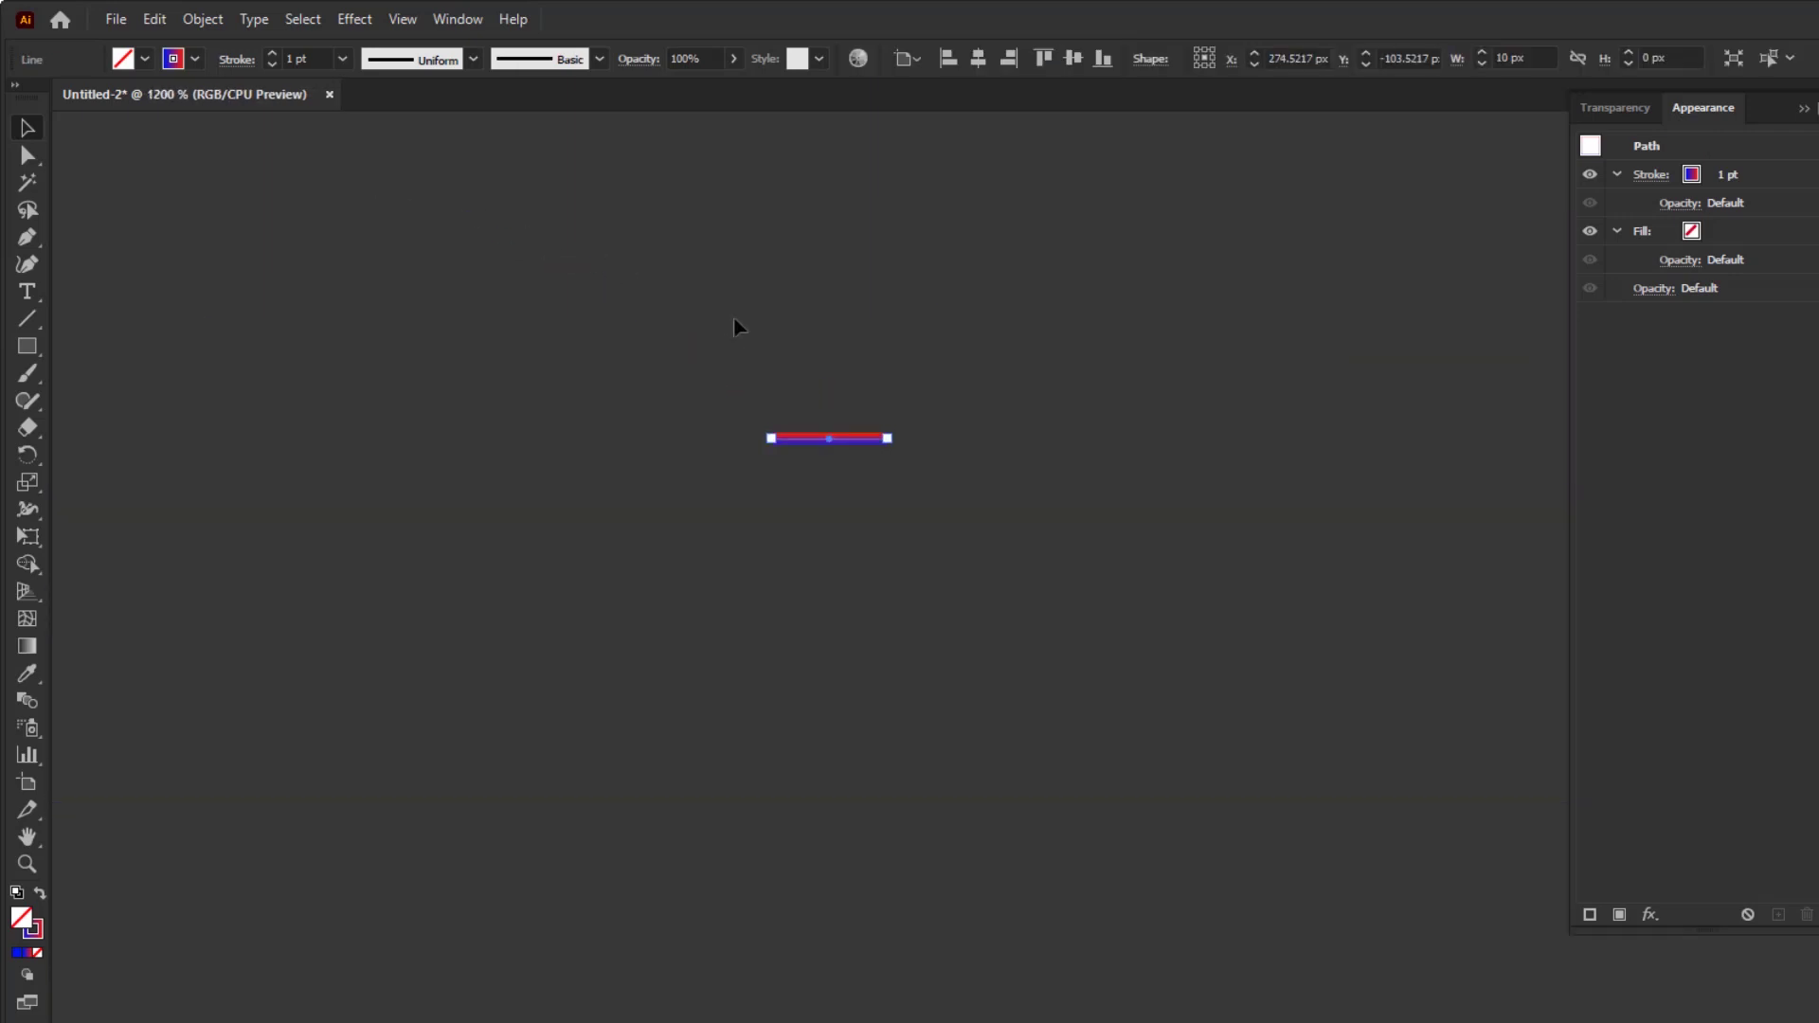
{"action": "left_click_drag", "start_coordinate": [846, 368], "coordinate": [929, 413]}
{"action": "scroll", "coordinate": [980, 500], "scroll_direction": "up", "scroll_amount": 1}
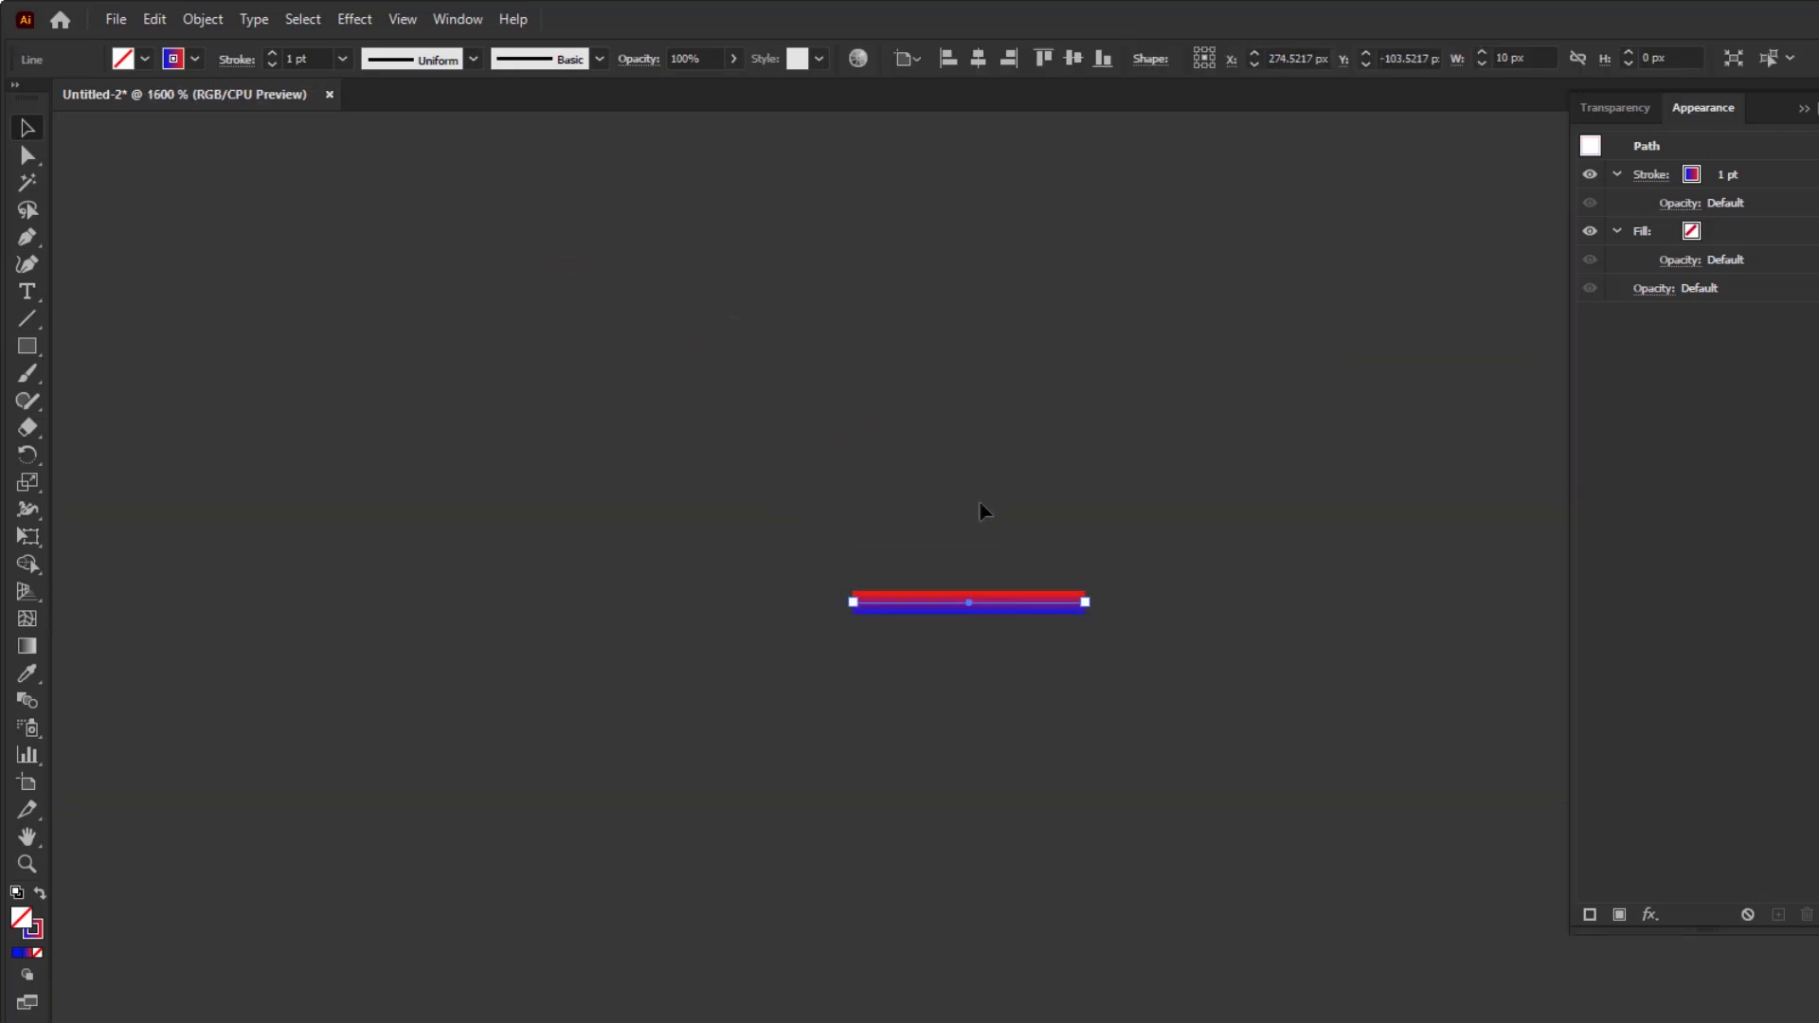
{"action": "left_click", "coordinate": [37, 937]}
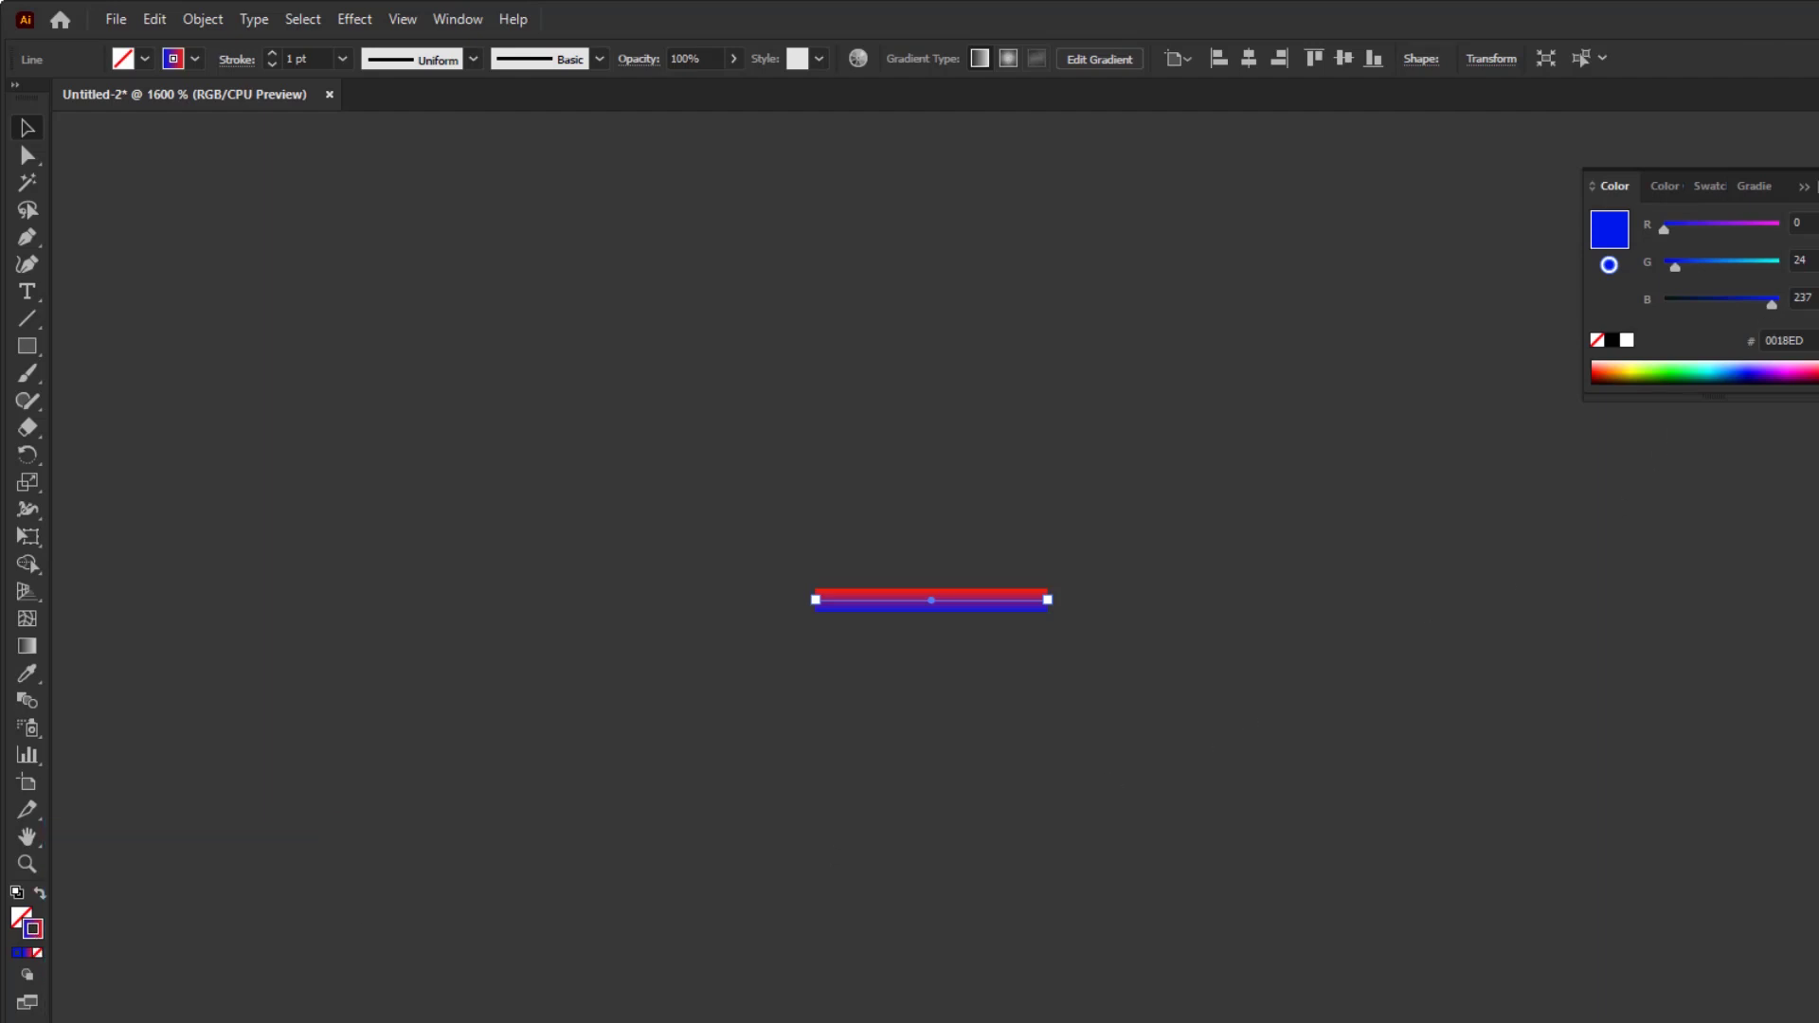
{"action": "left_click", "coordinate": [1709, 185]}
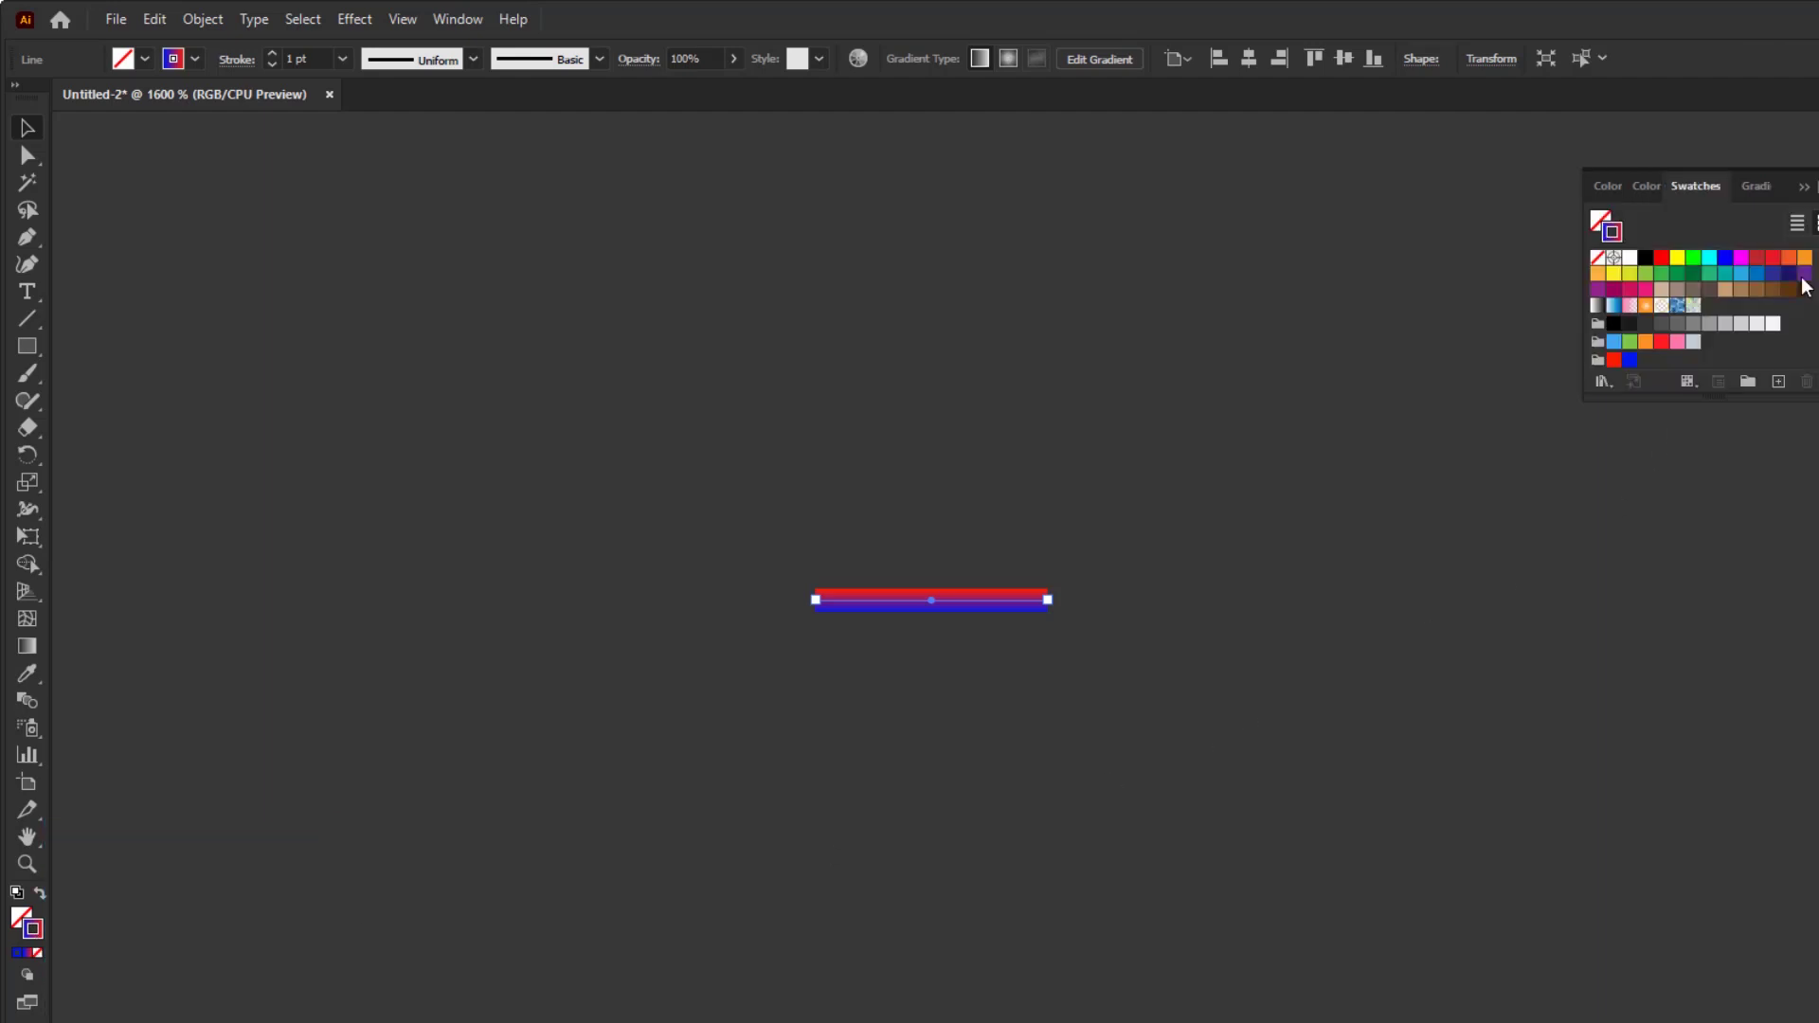
{"action": "left_click", "coordinate": [1613, 360]}
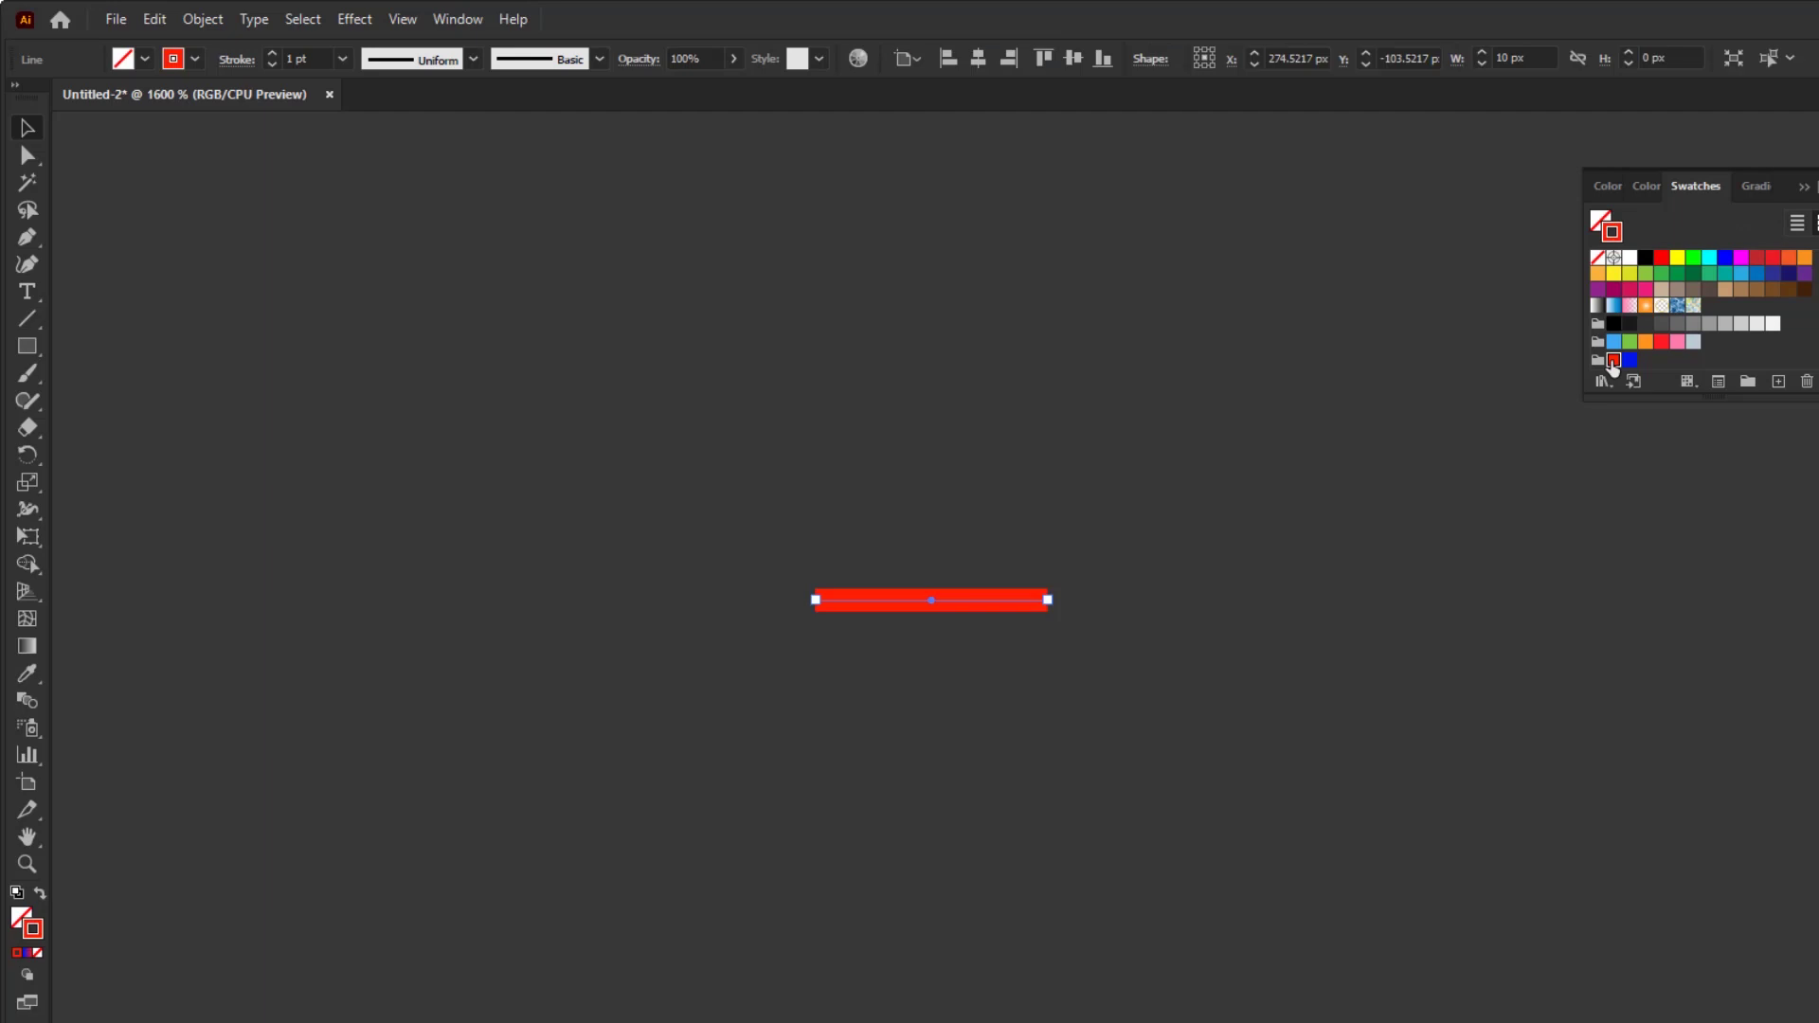
{"action": "left_click", "coordinate": [342, 59]}
{"action": "left_click", "coordinate": [367, 182]}
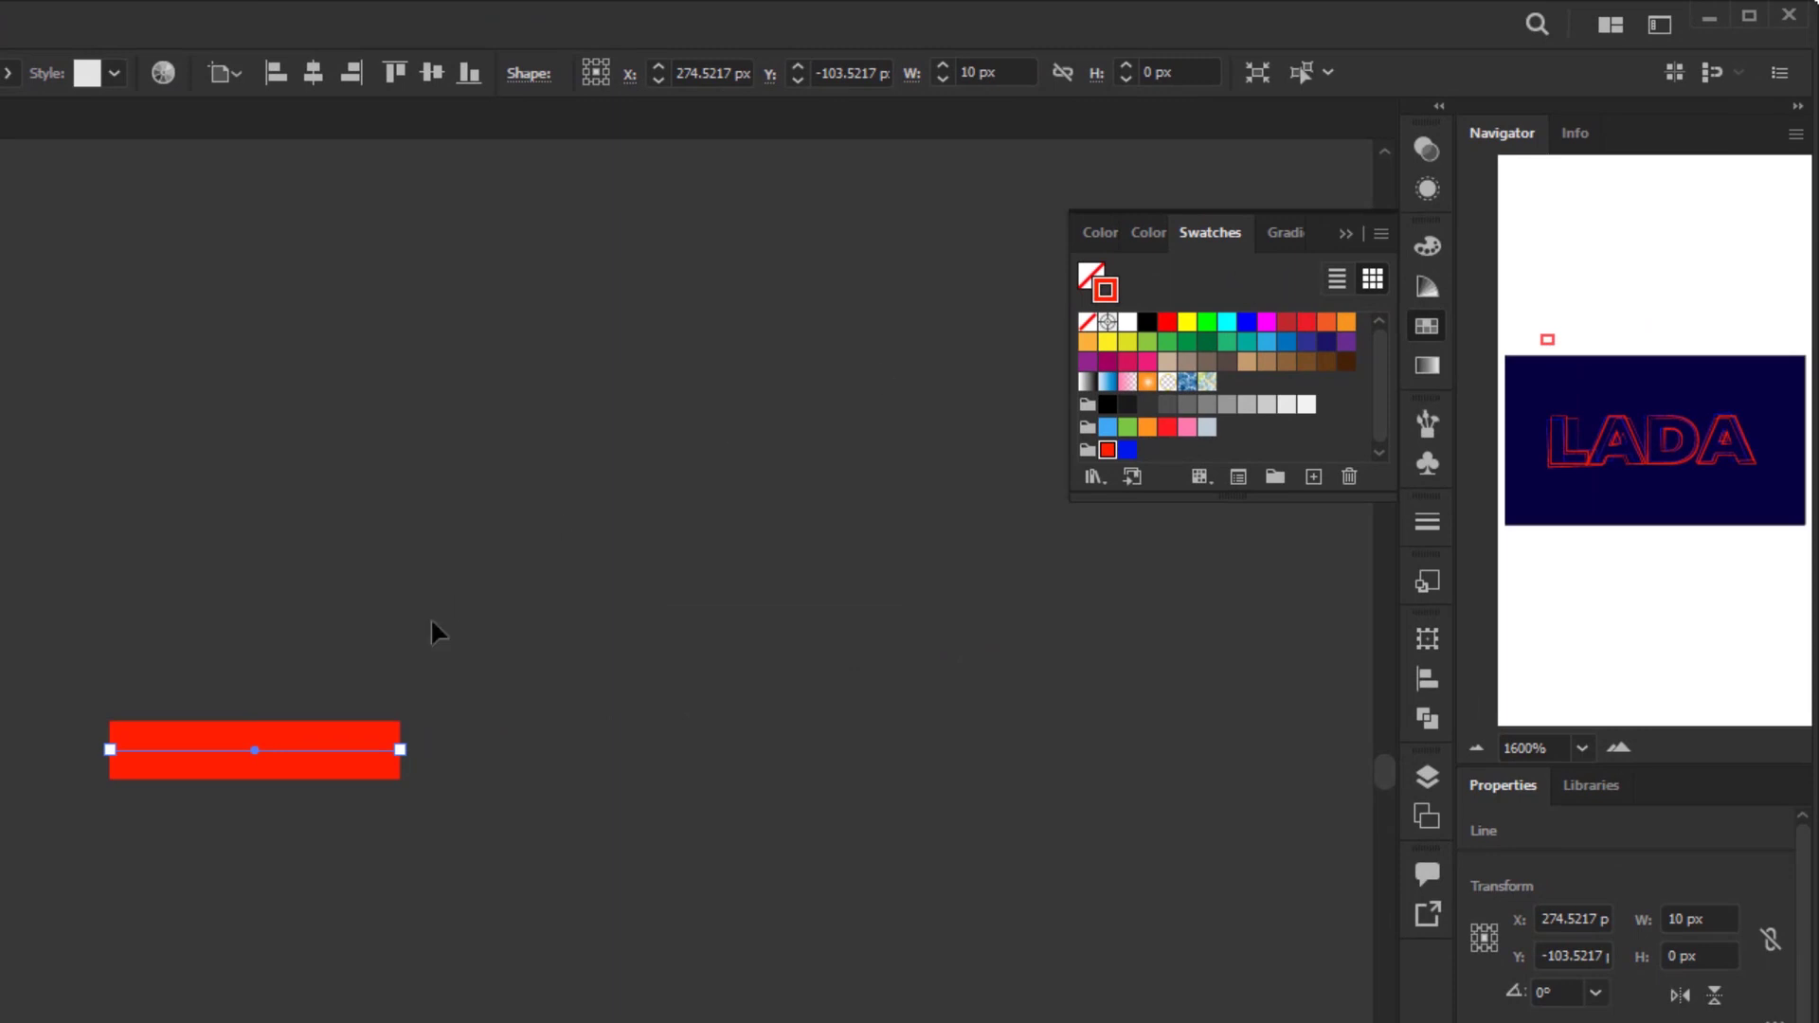
Add the red line to the swatches as a new pattern and select that pattern swatch
{"action": "left_click_drag", "start_coordinate": [347, 755], "coordinate": [1226, 395]}
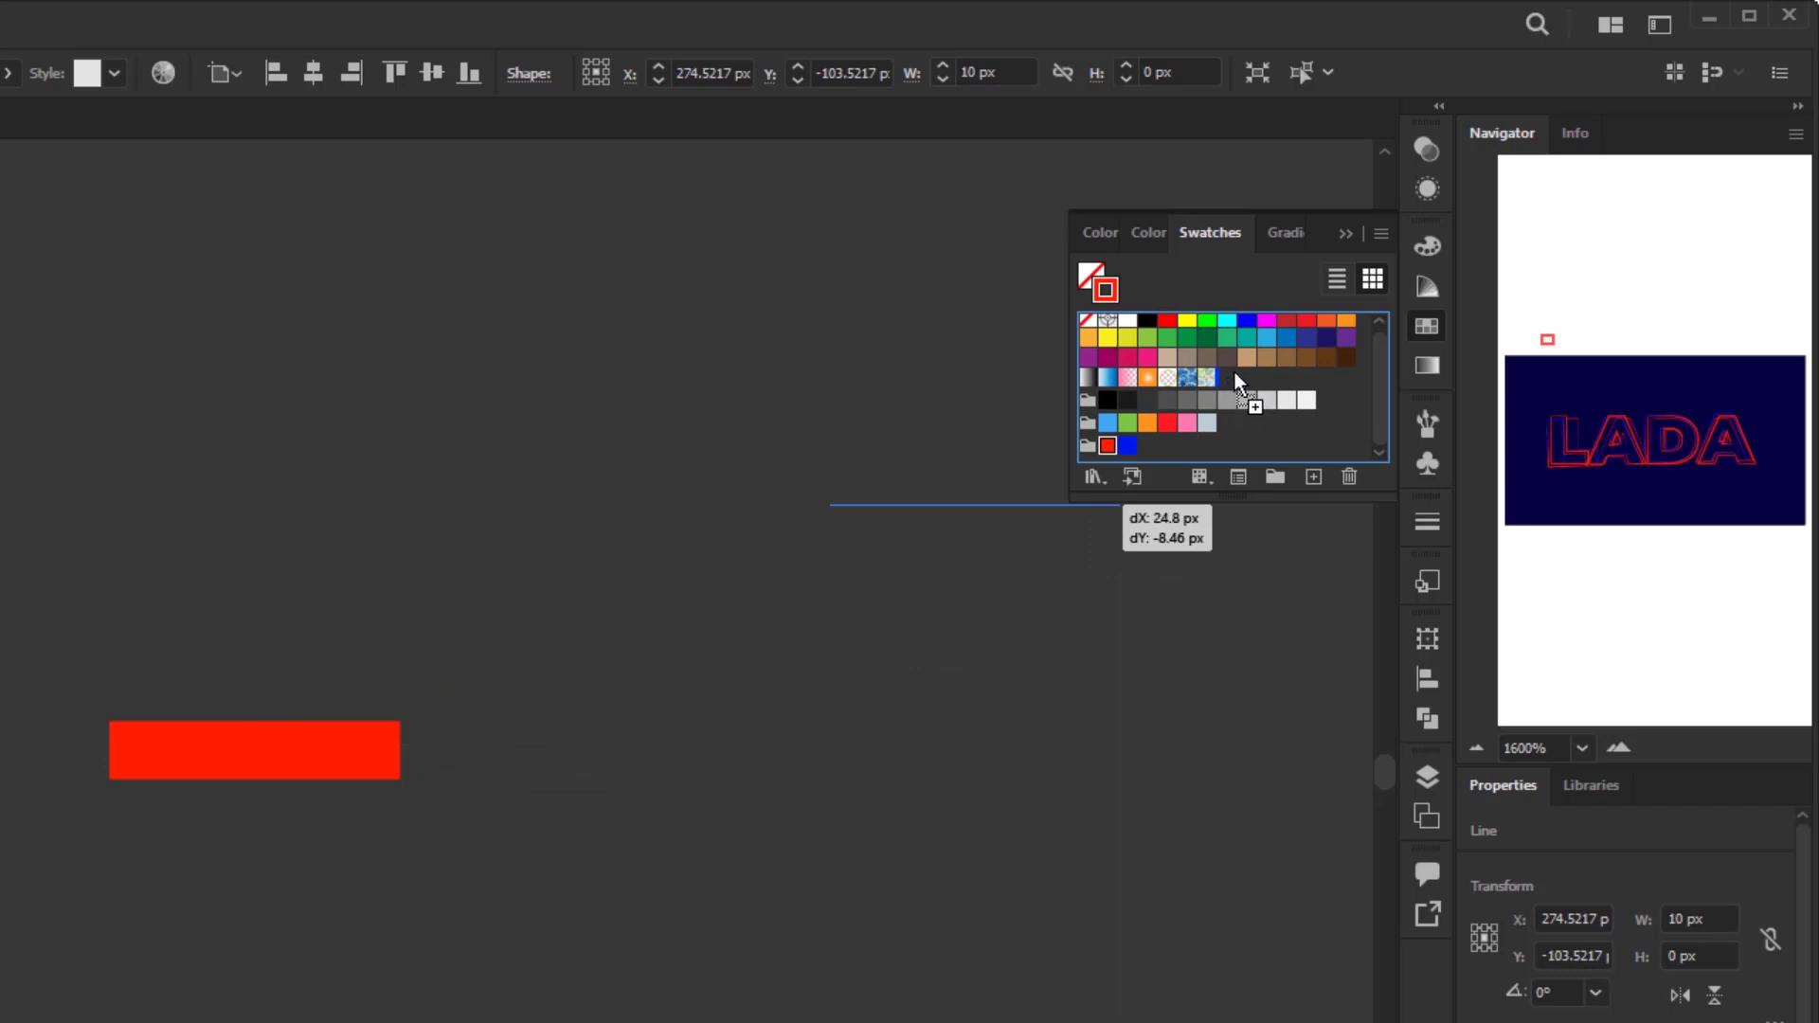
{"action": "left_click_drag", "start_coordinate": [1235, 372], "coordinate": [1235, 372]}
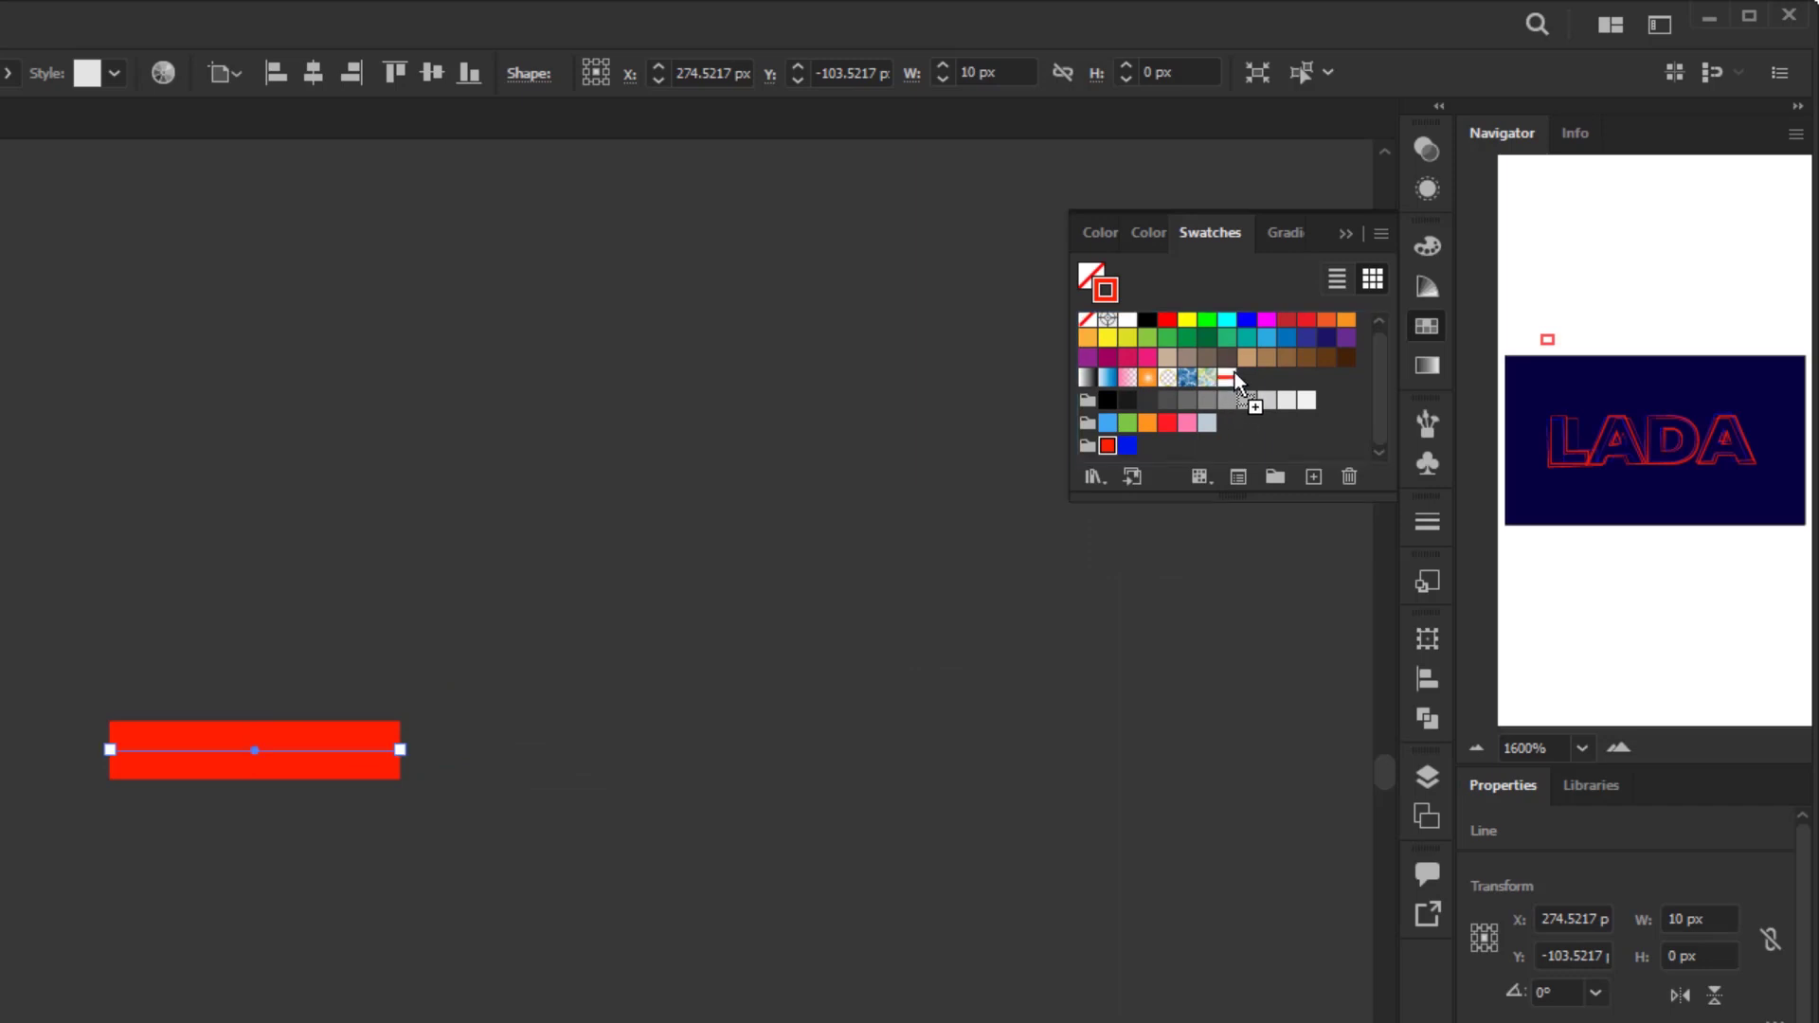
{"action": "left_click_drag", "start_coordinate": [1374, 504], "coordinate": [1374, 597]}
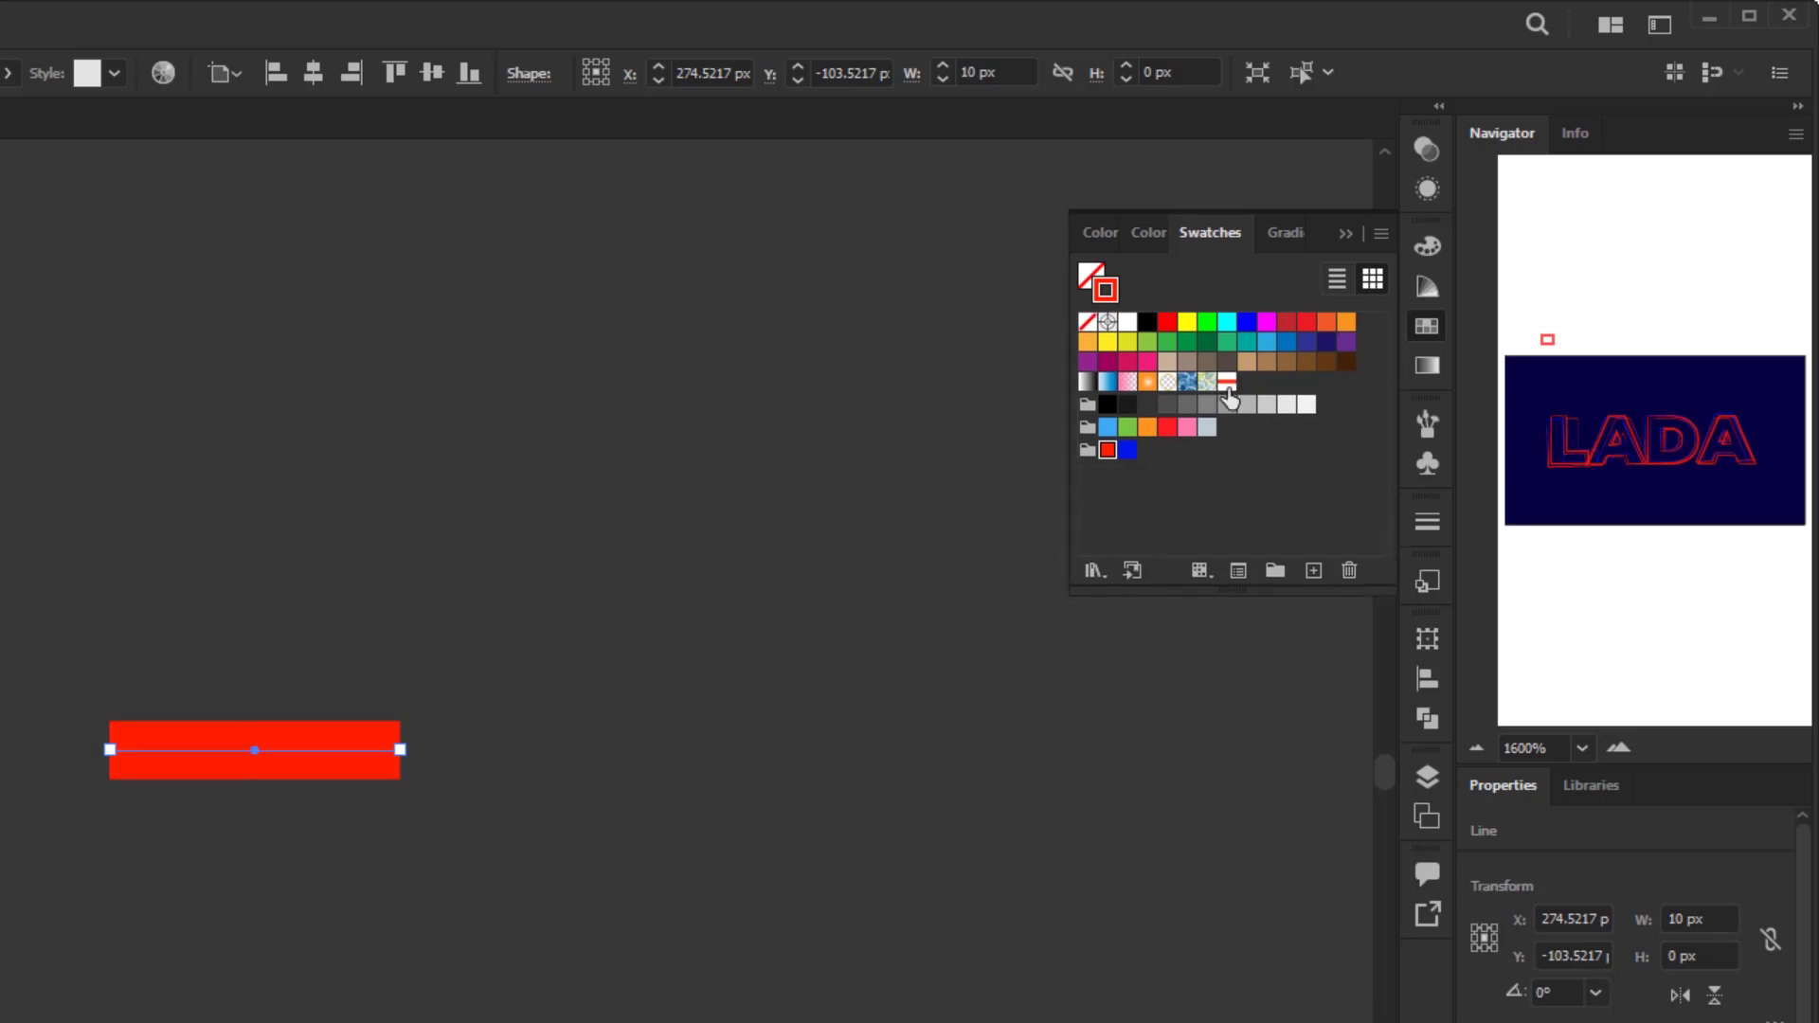
{"action": "left_click", "coordinate": [1227, 382]}
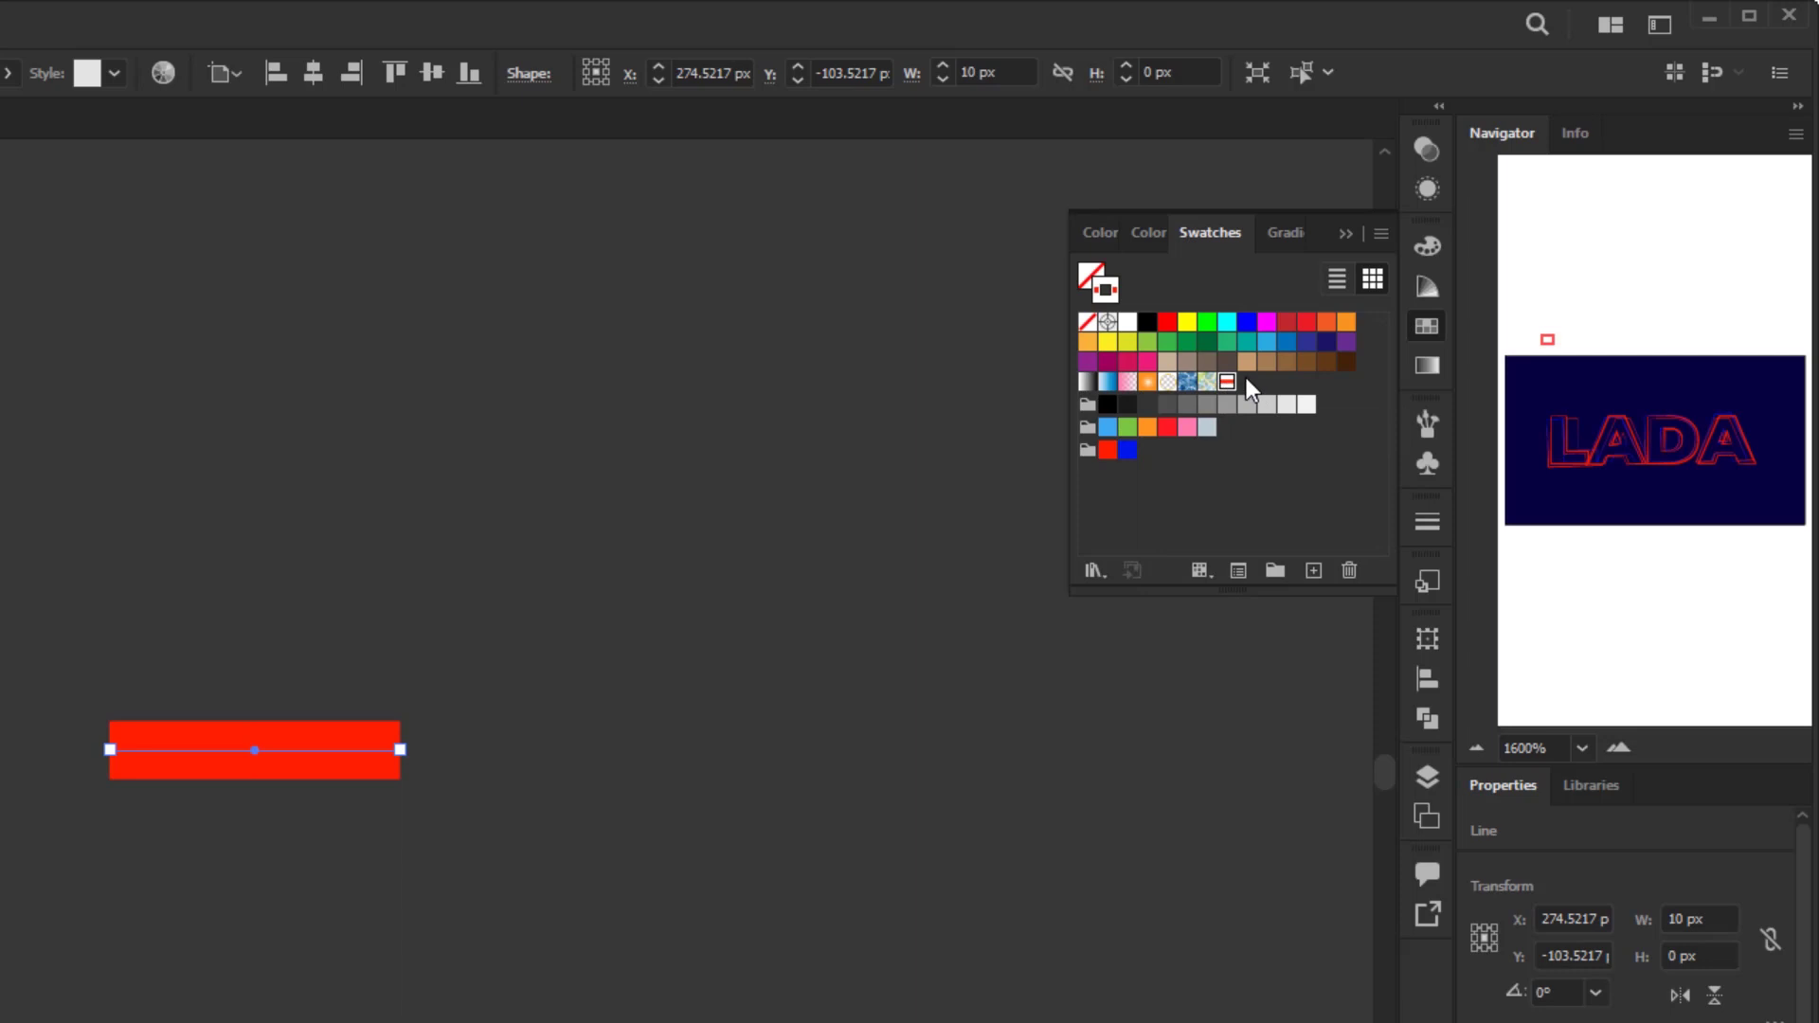
Edit the new pattern: name it "10 pixel line", set the tile height to 10 px and finish pattern editing
{"action": "double_click", "coordinate": [1228, 382]}
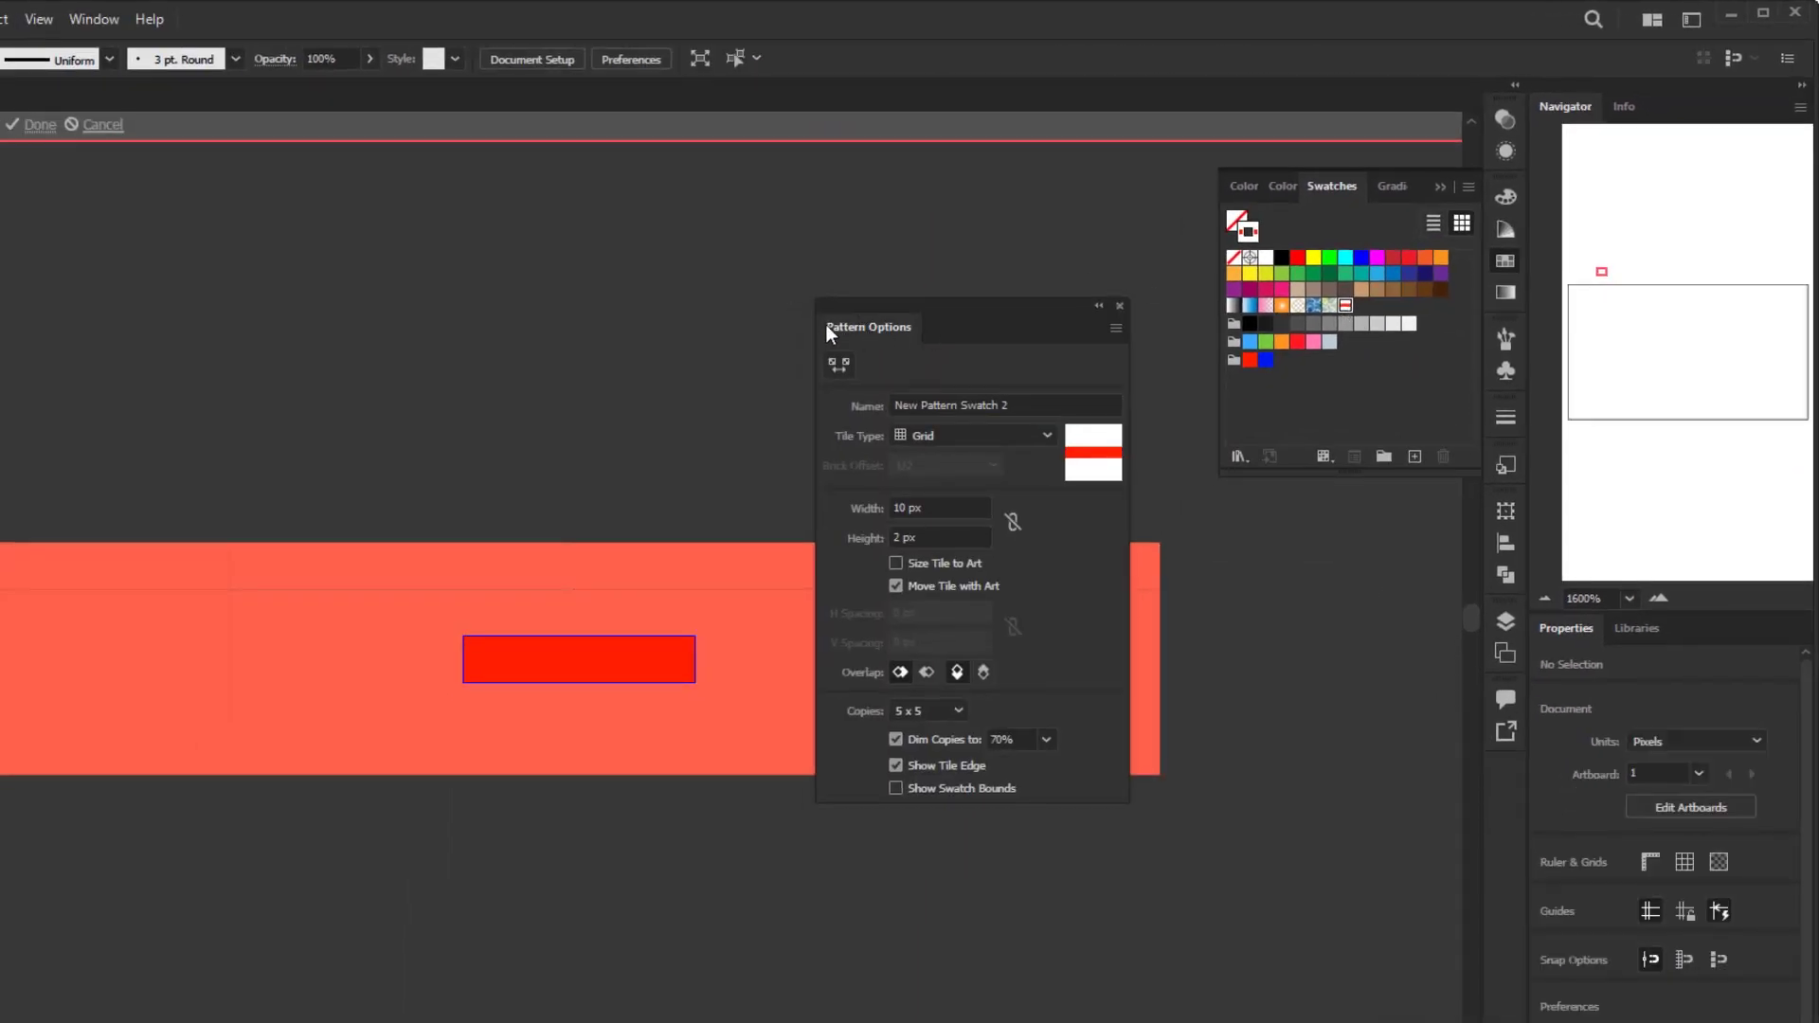
{"action": "left_click_drag", "start_coordinate": [1003, 335], "coordinate": [964, 334]}
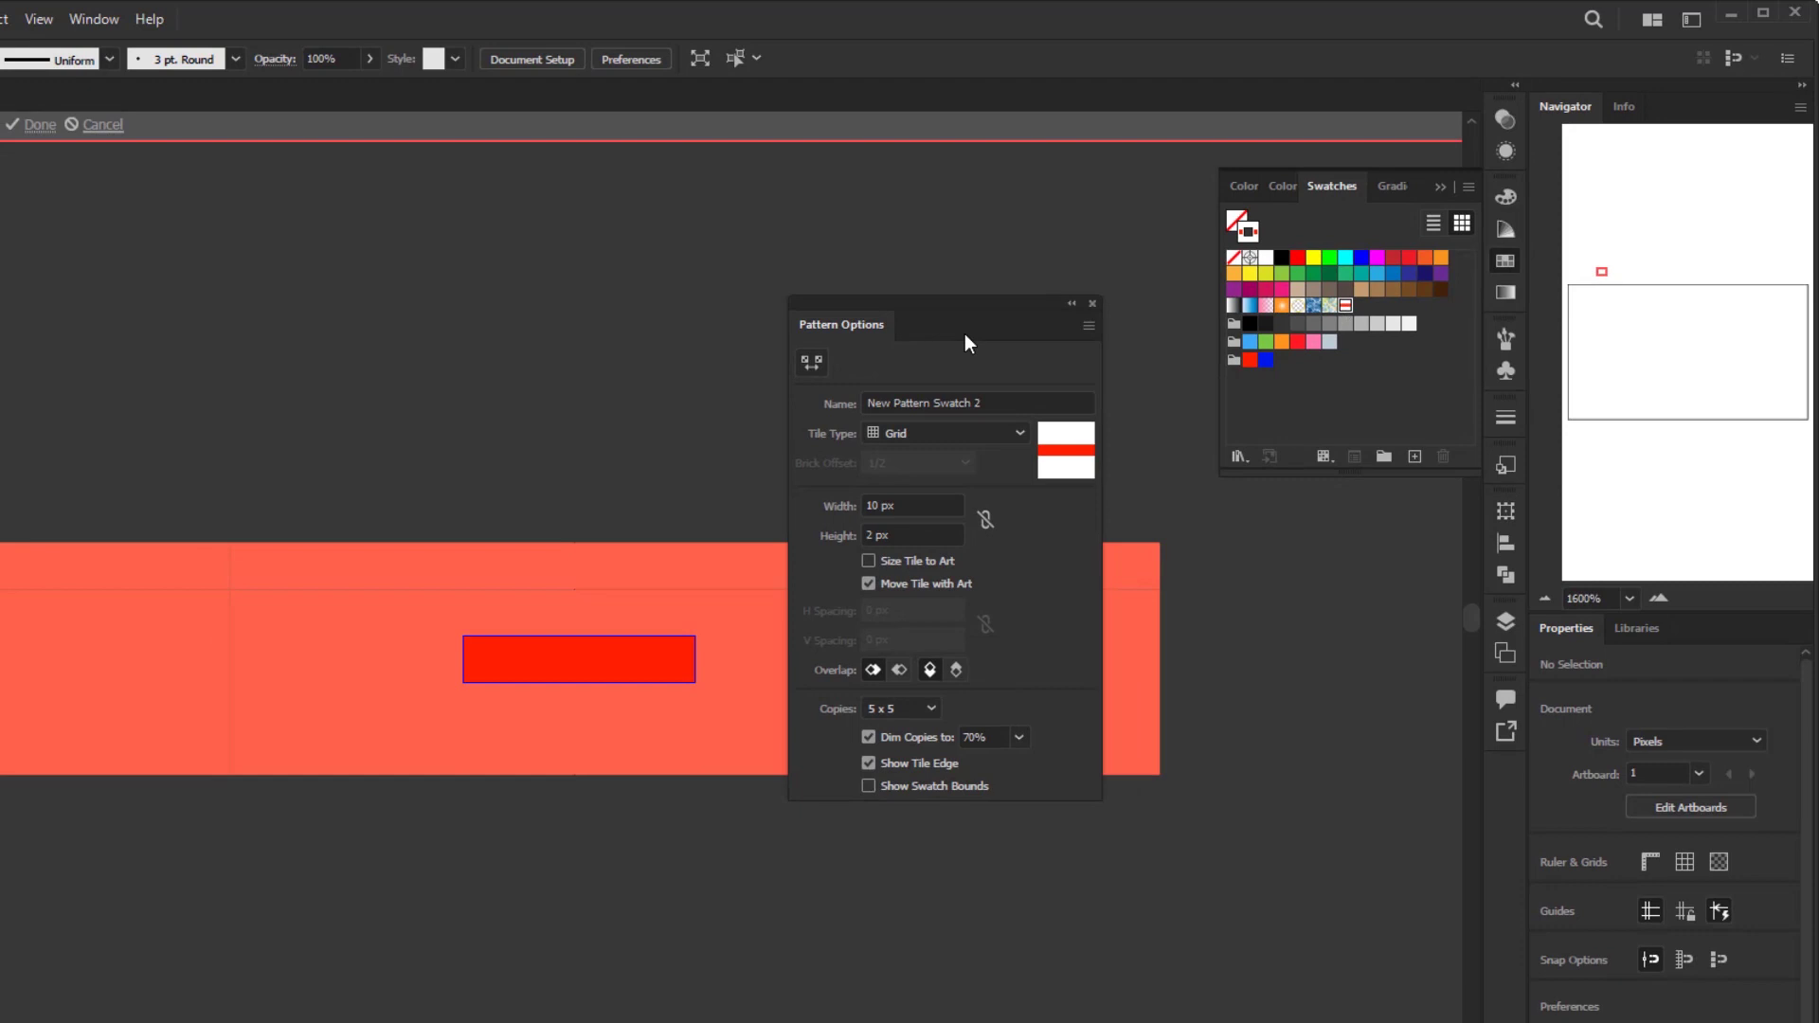
{"action": "left_click", "coordinate": [864, 403]}
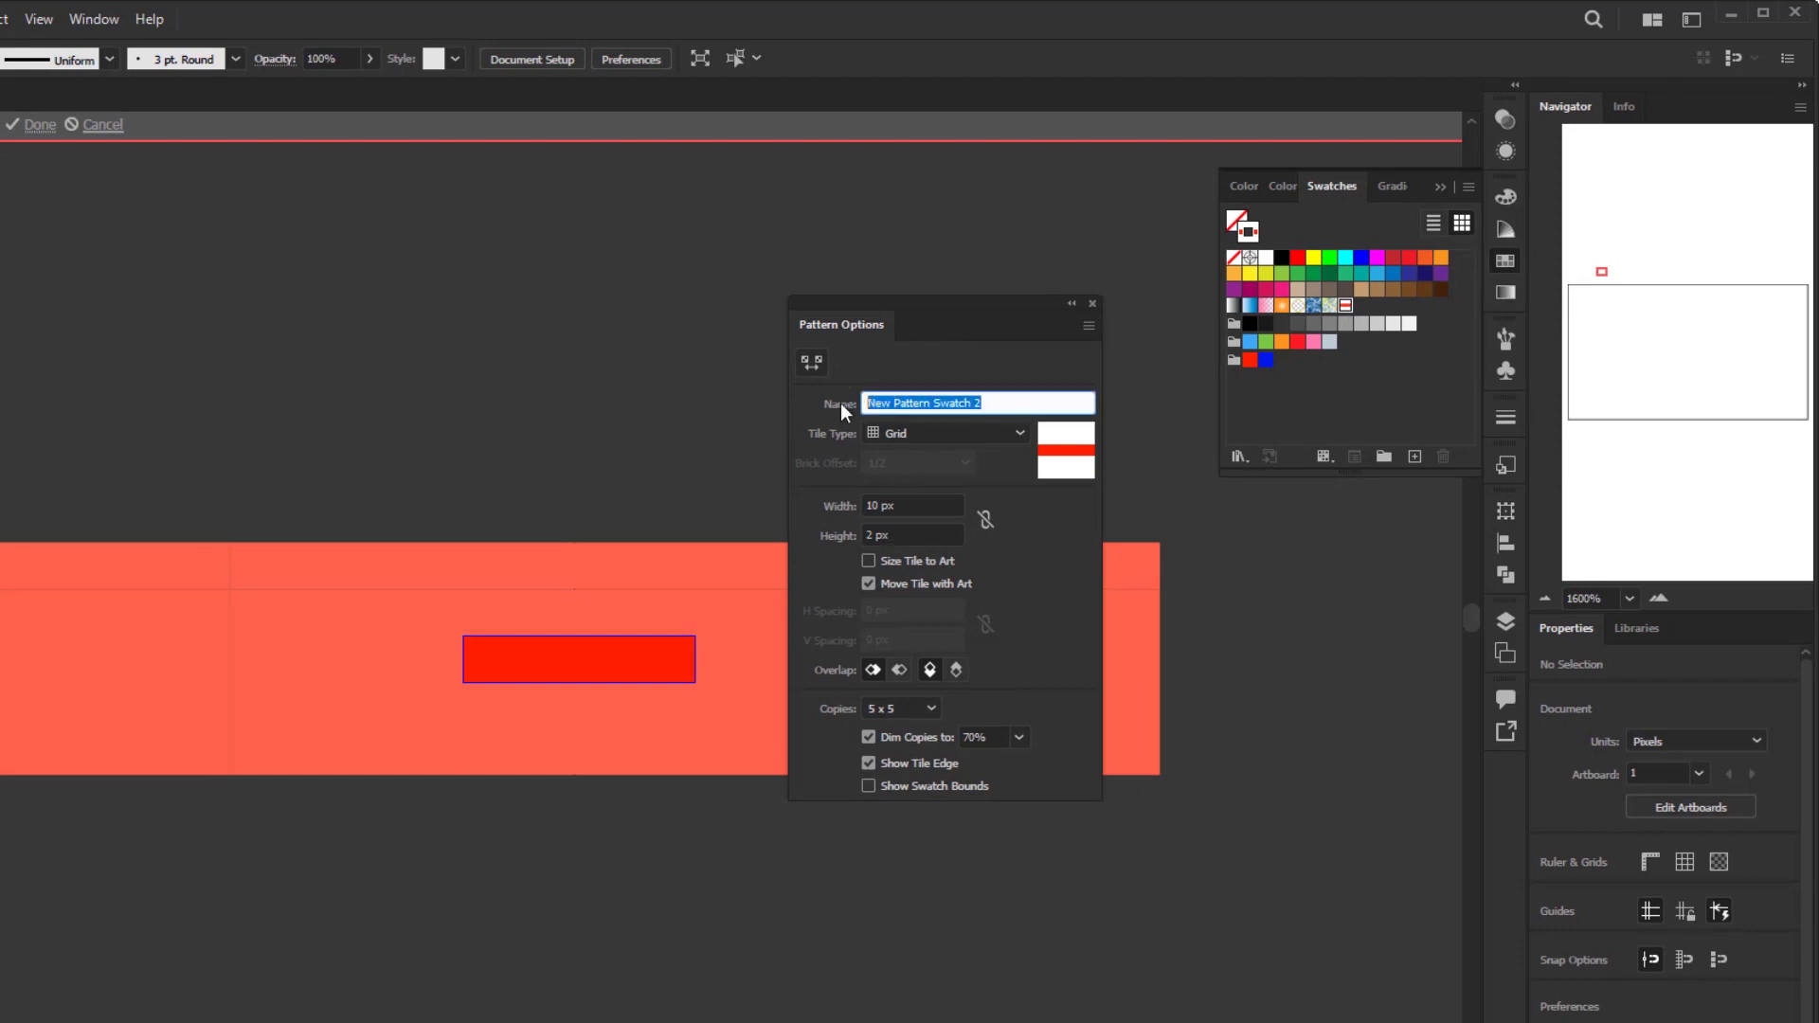
{"action": "type", "text": "10 pixel line"}
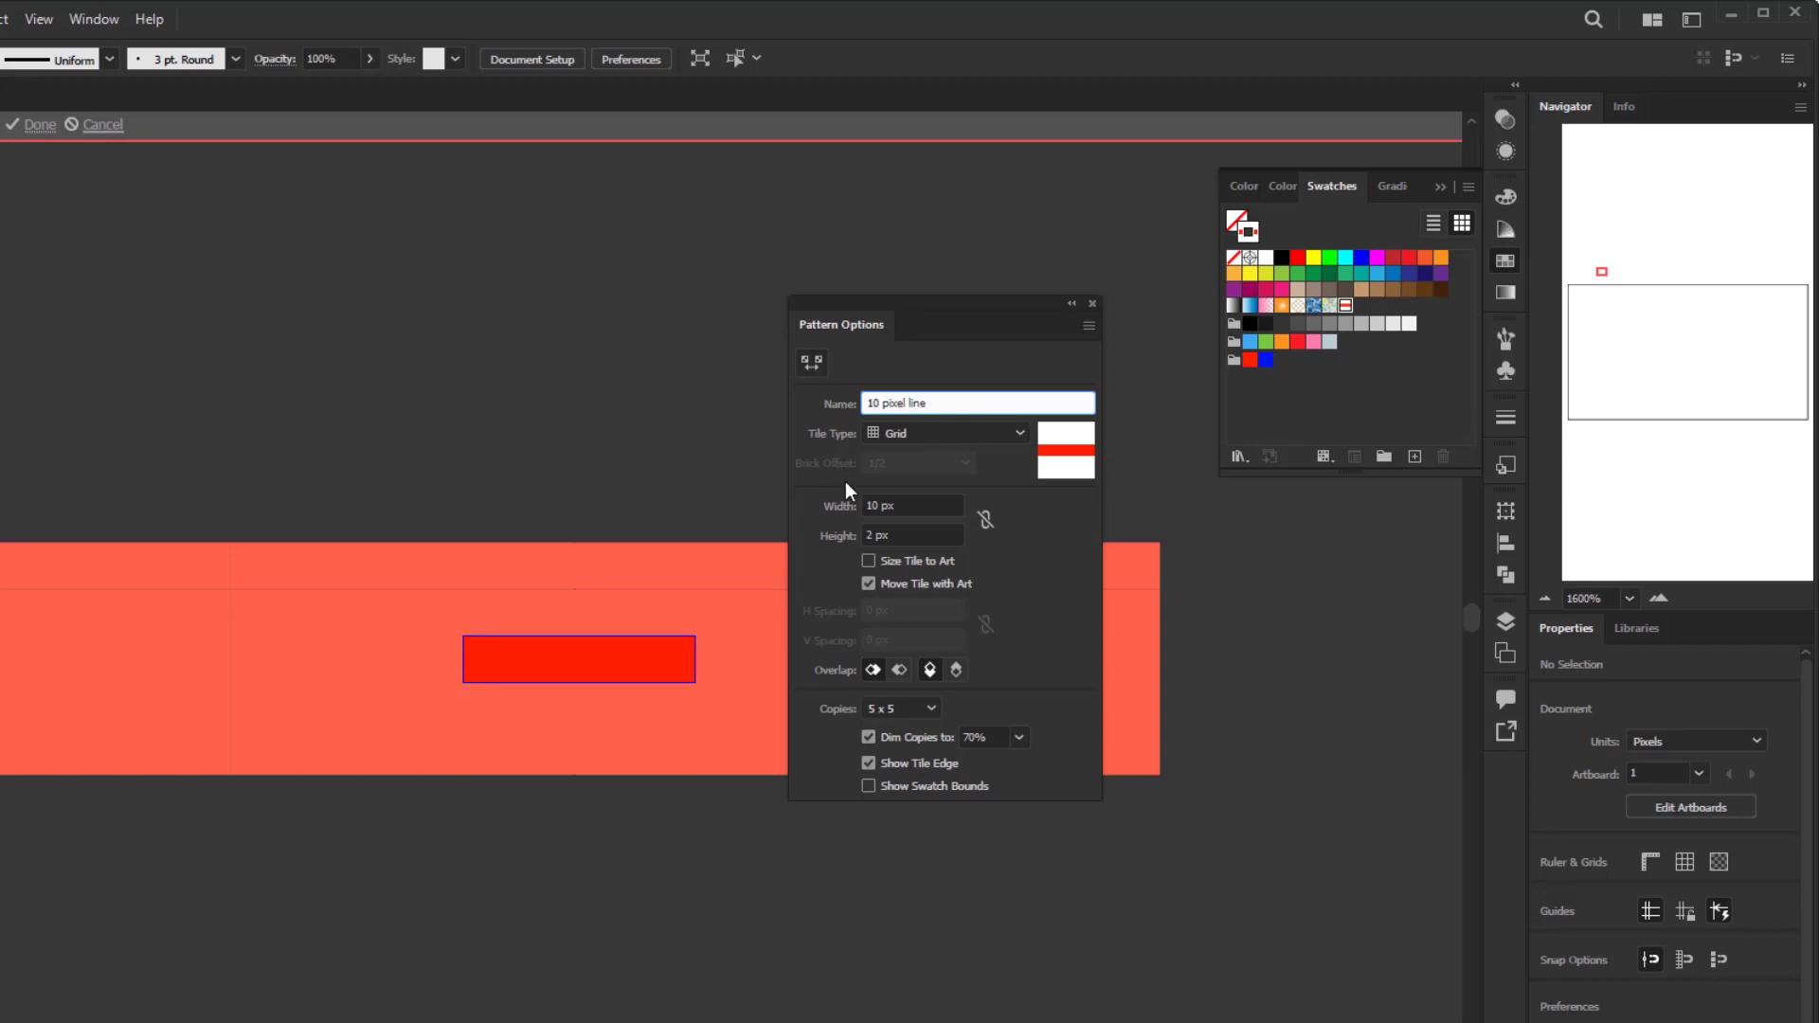
{"action": "left_click", "coordinate": [845, 534]}
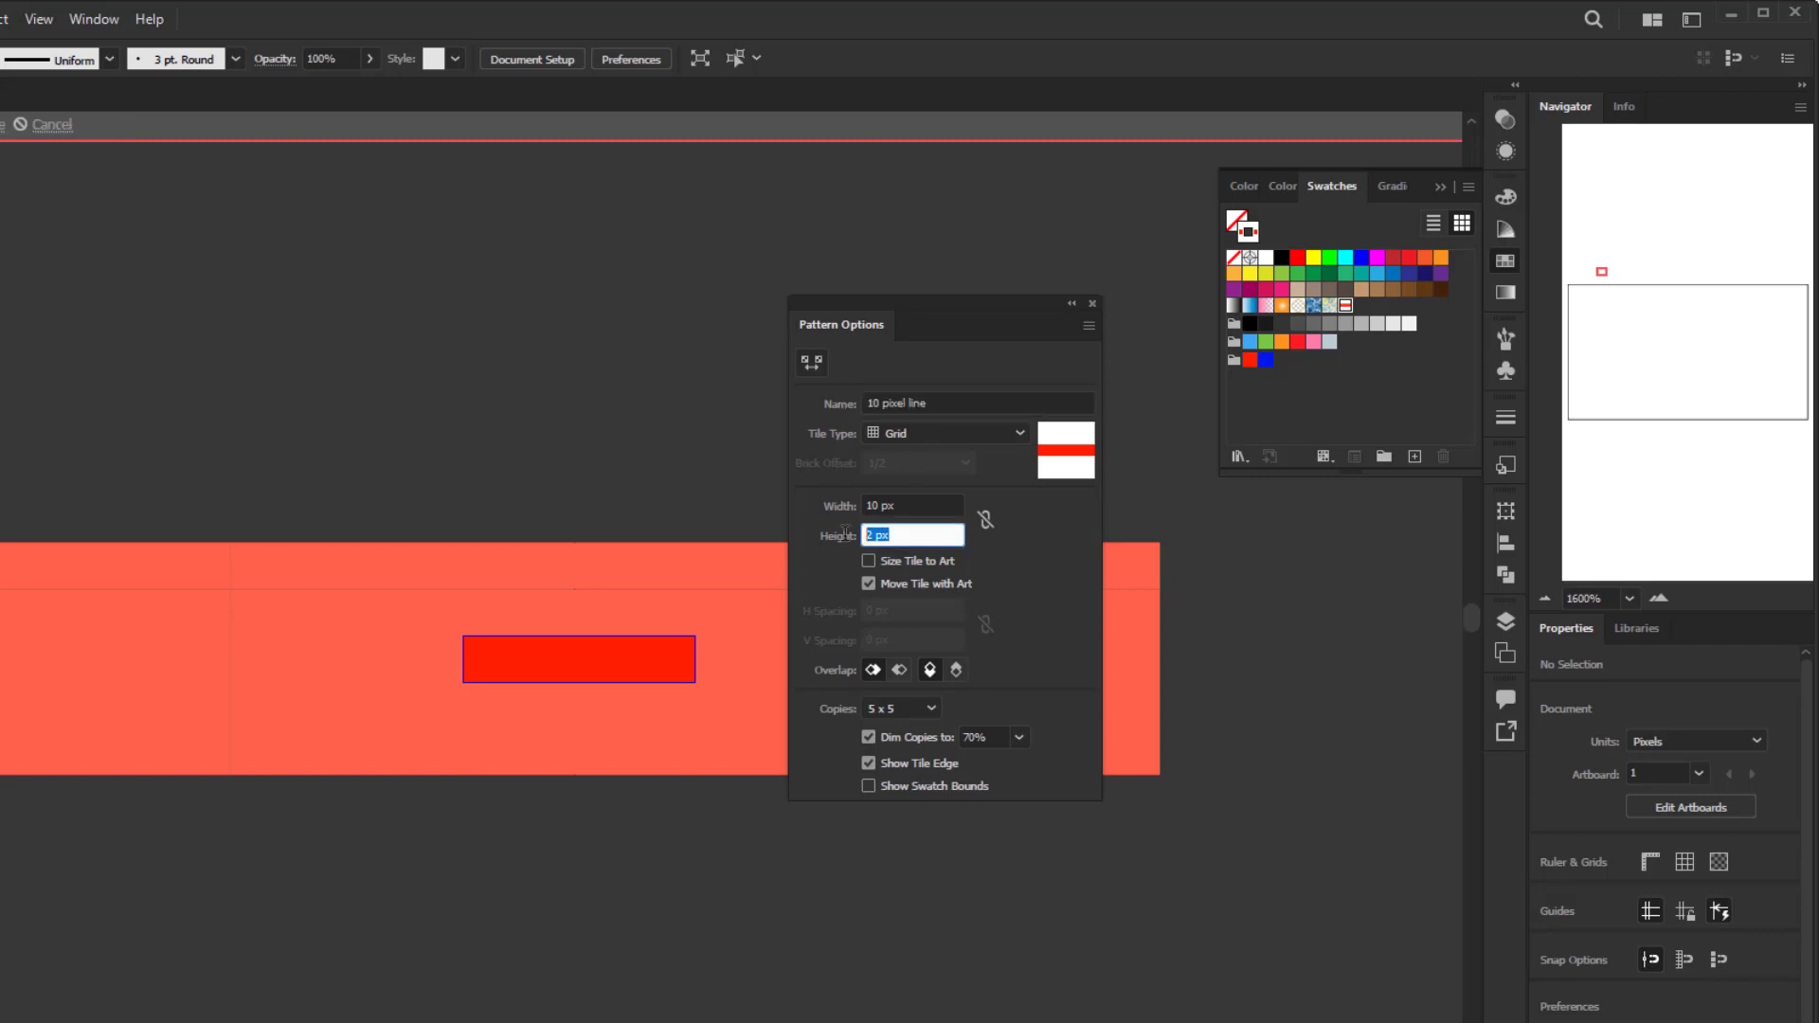
{"action": "type", "text": "10"}
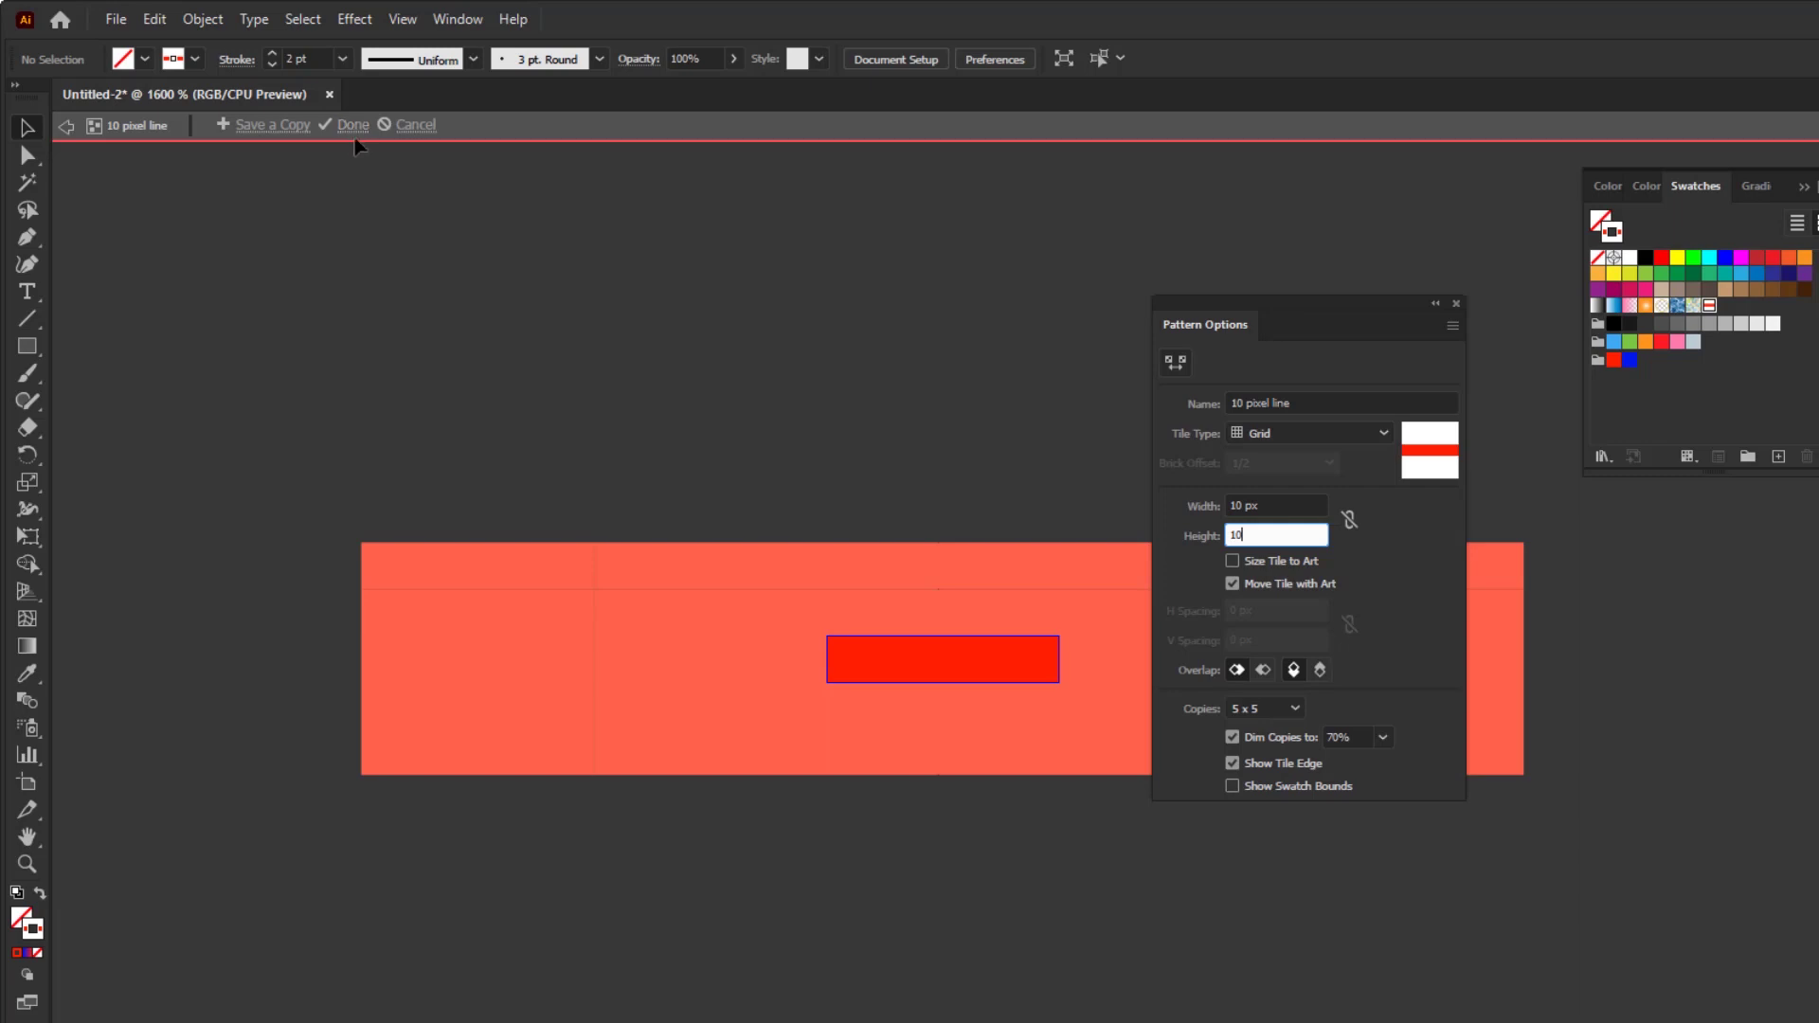
{"action": "left_click", "coordinate": [351, 126]}
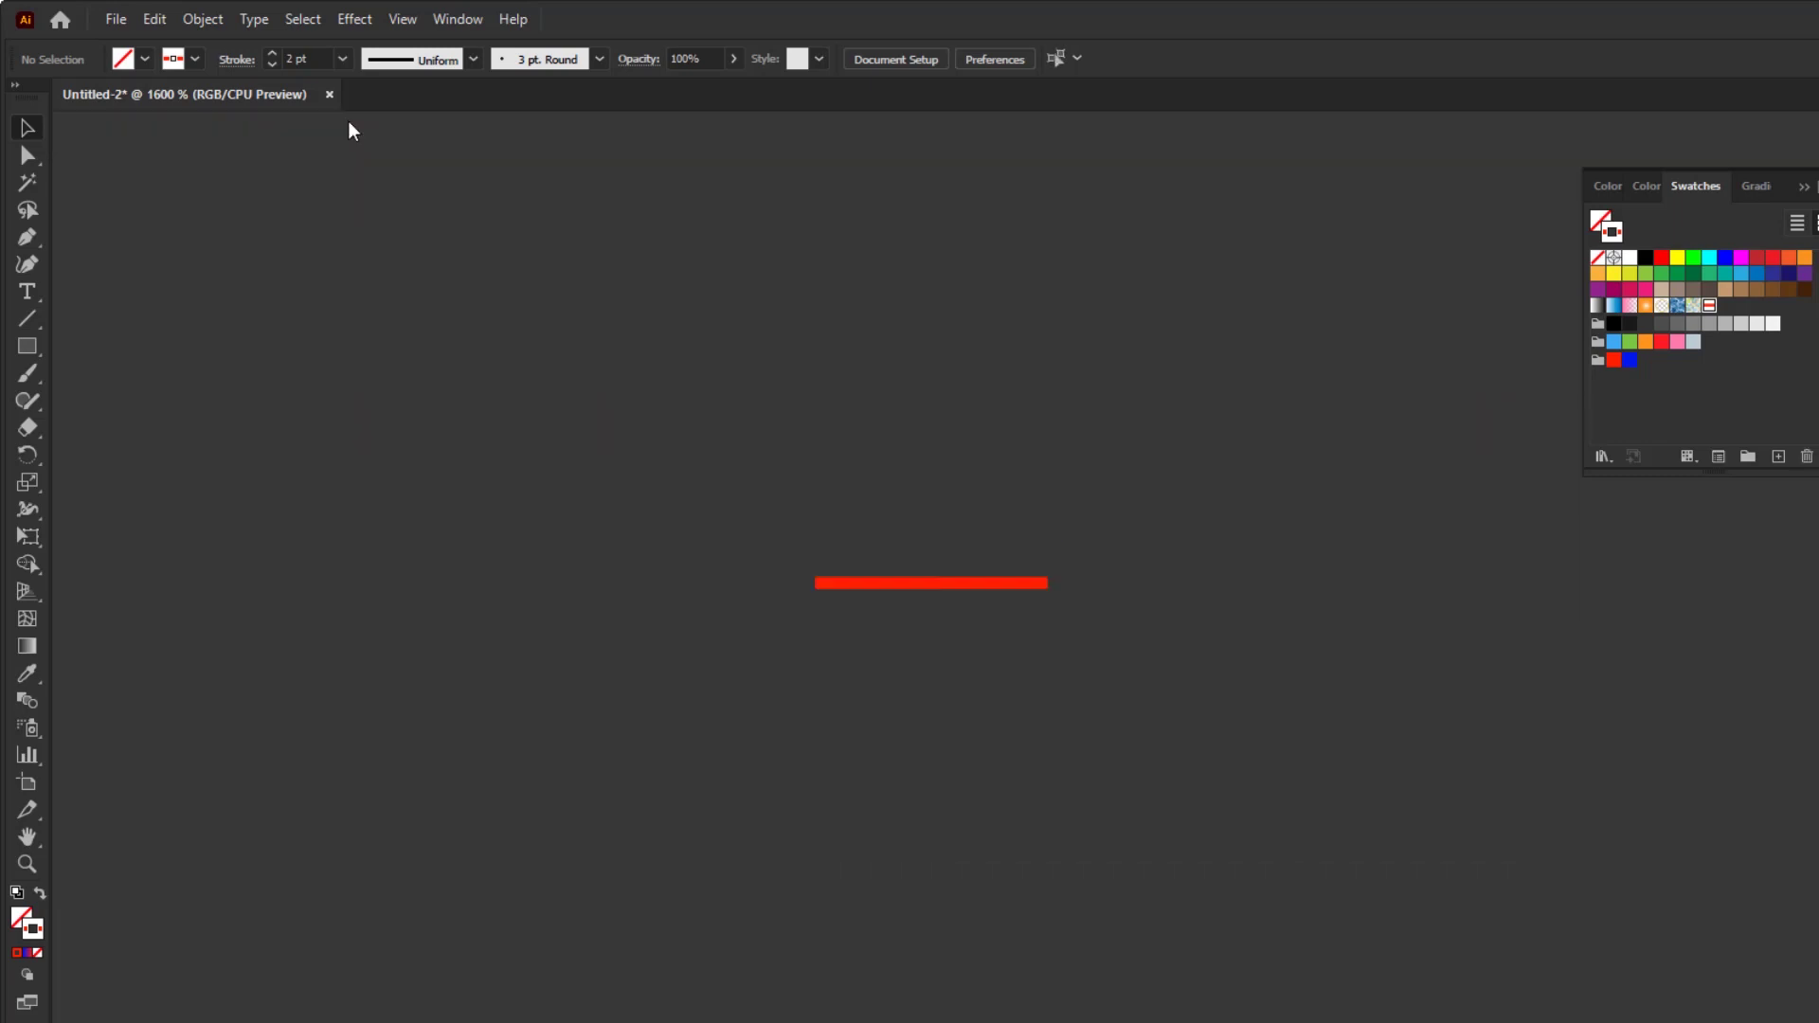
Delete the leftover source line from the canvas
{"action": "left_click_drag", "start_coordinate": [1019, 655], "coordinate": [1089, 751]}
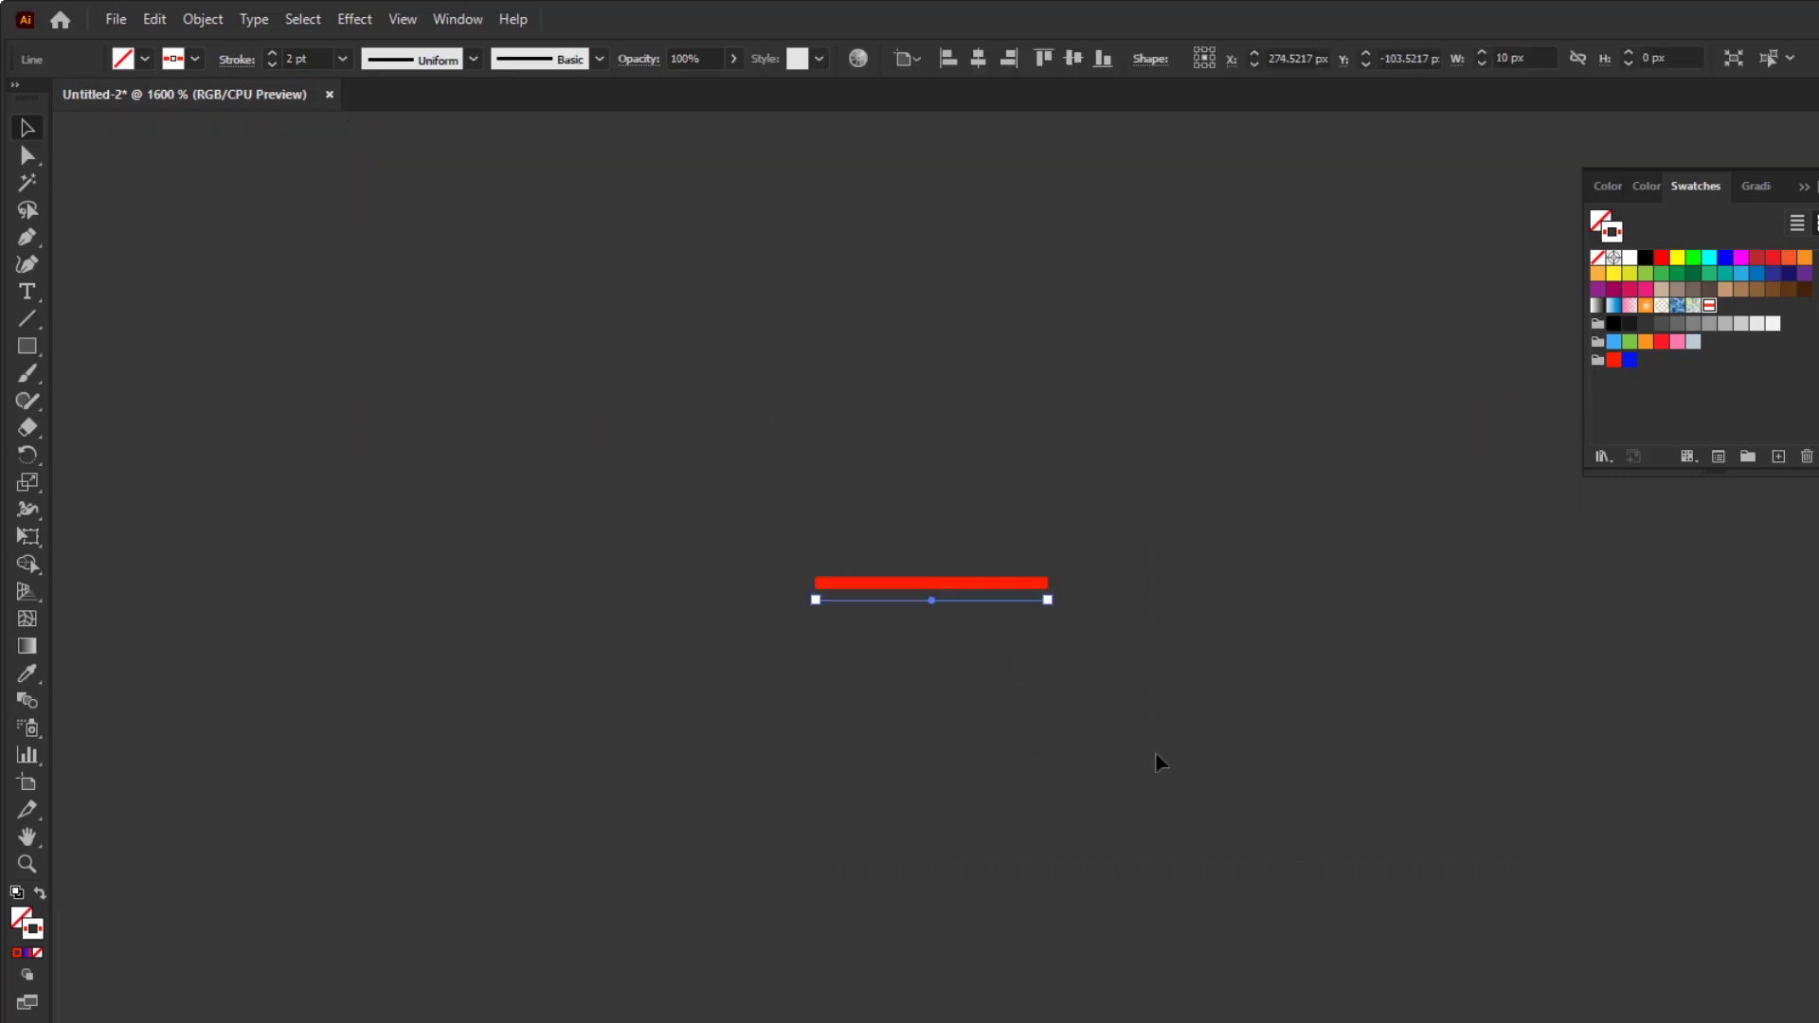
{"action": "key", "text": "Delete"}
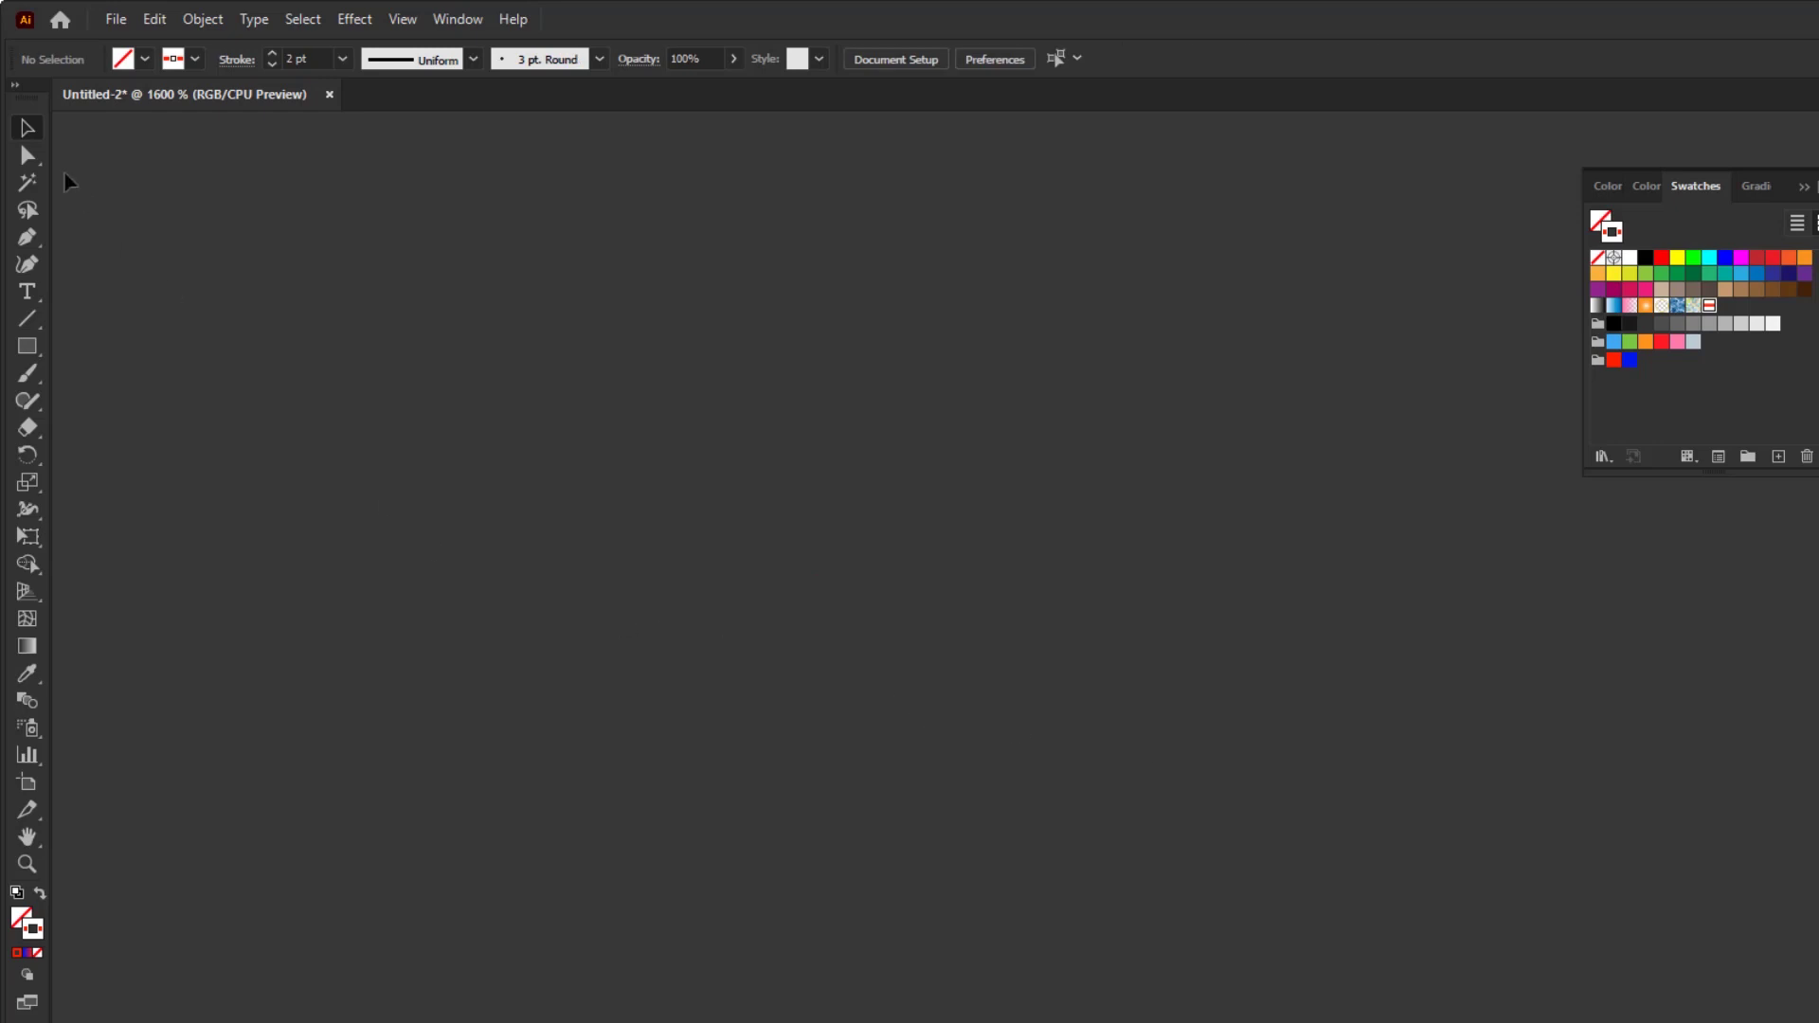
Fill the LADA text with the "10 pixel line" pattern swatch
{"action": "key", "text": "ctrl+0"}
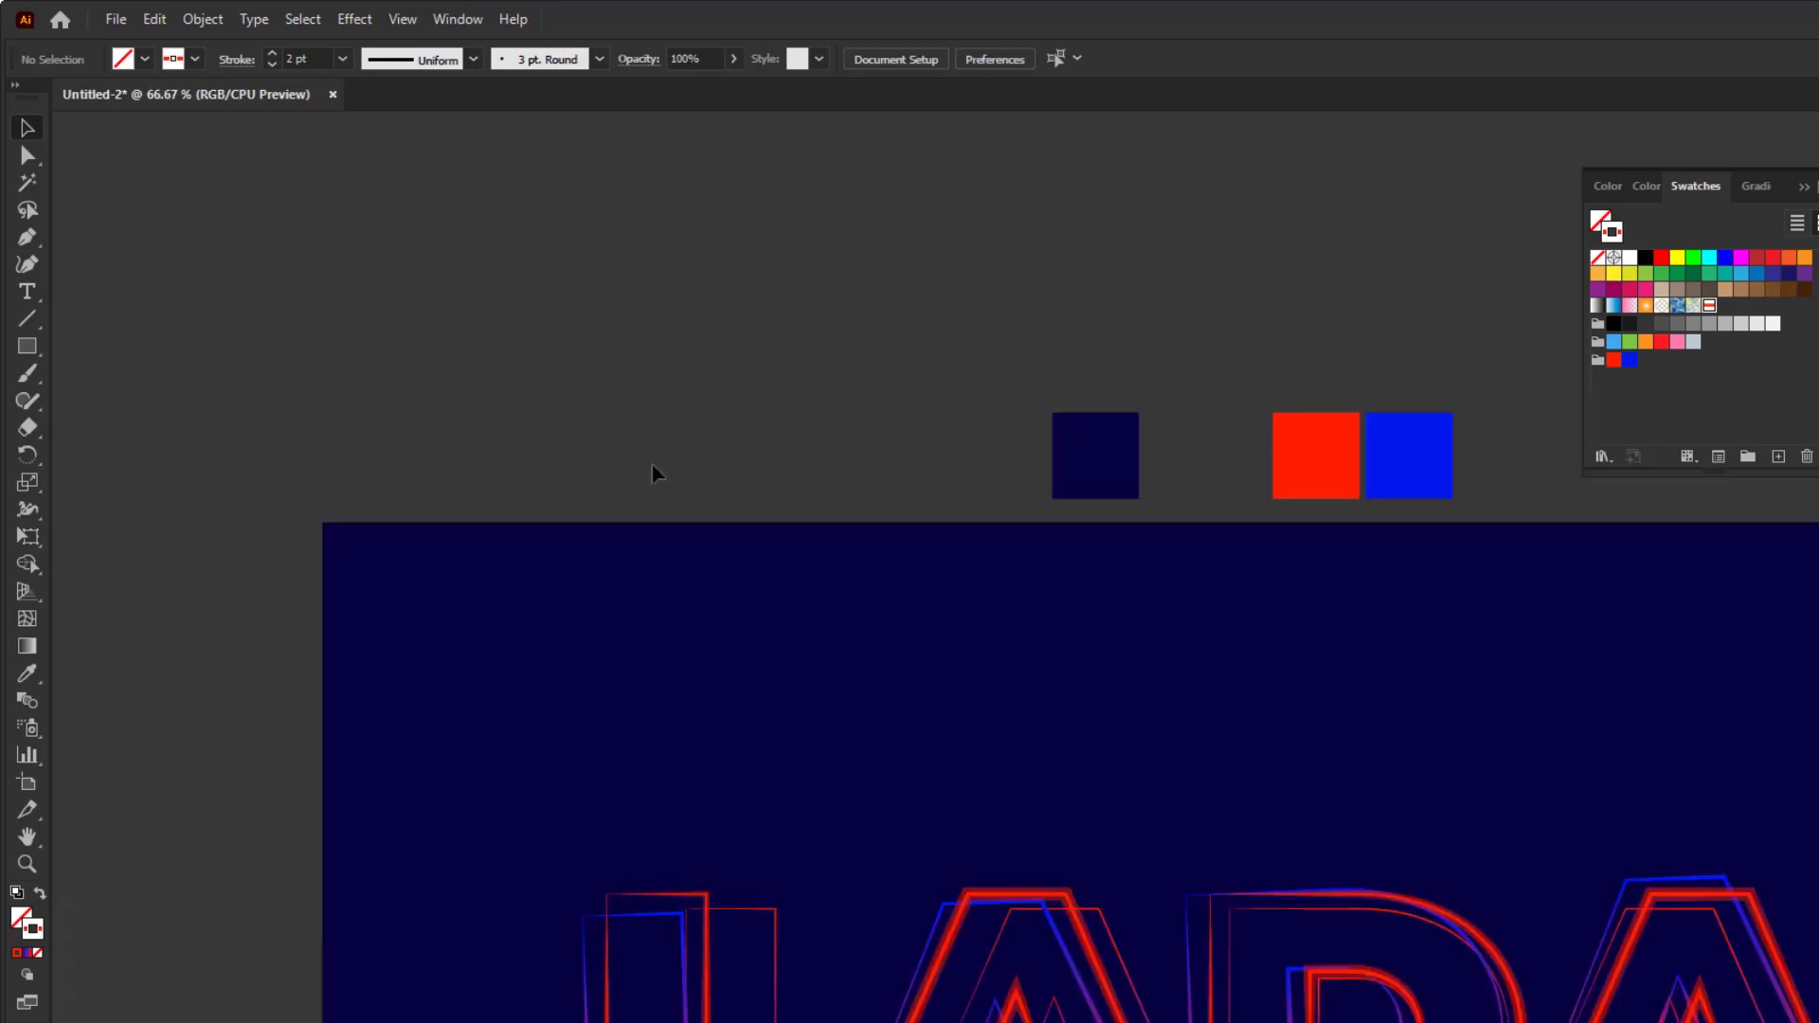
{"action": "scroll", "coordinate": [649, 469], "scroll_direction": "down", "scroll_amount": 1}
{"action": "left_click_drag", "start_coordinate": [1083, 743], "coordinate": [966, 543]}
{"action": "left_click", "coordinate": [1011, 609]}
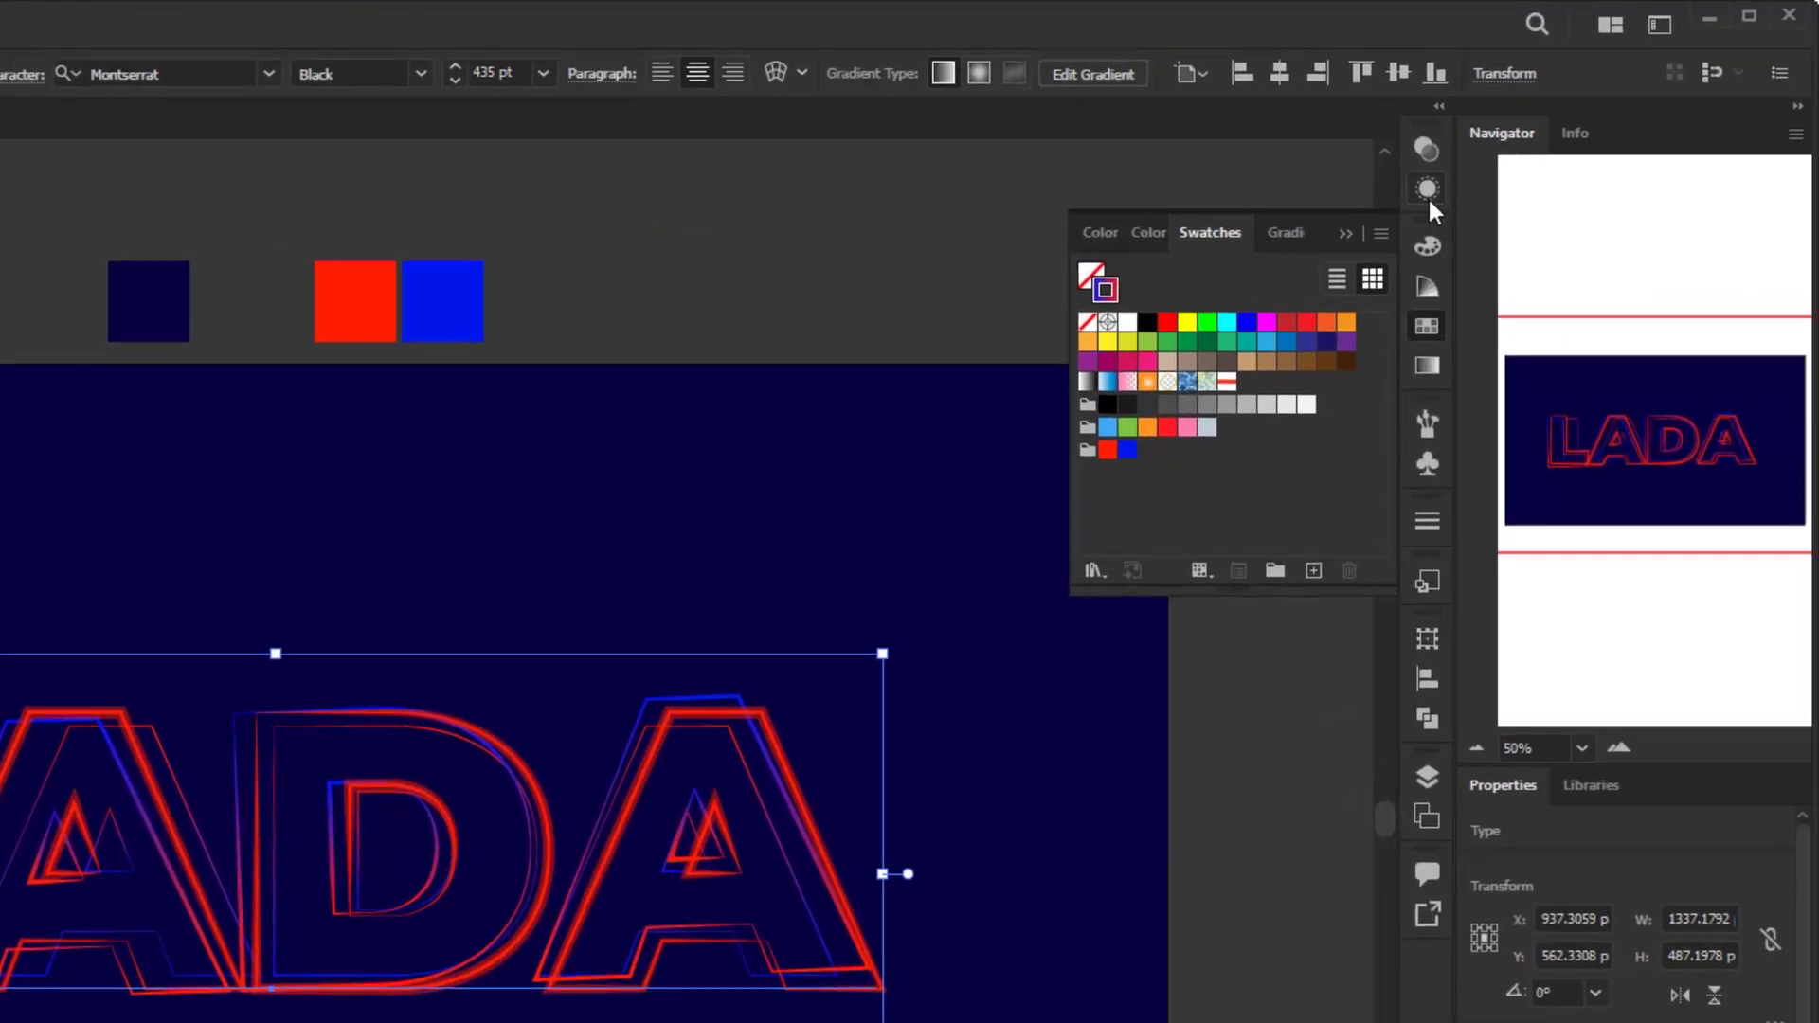
{"action": "left_click", "coordinate": [1428, 196]}
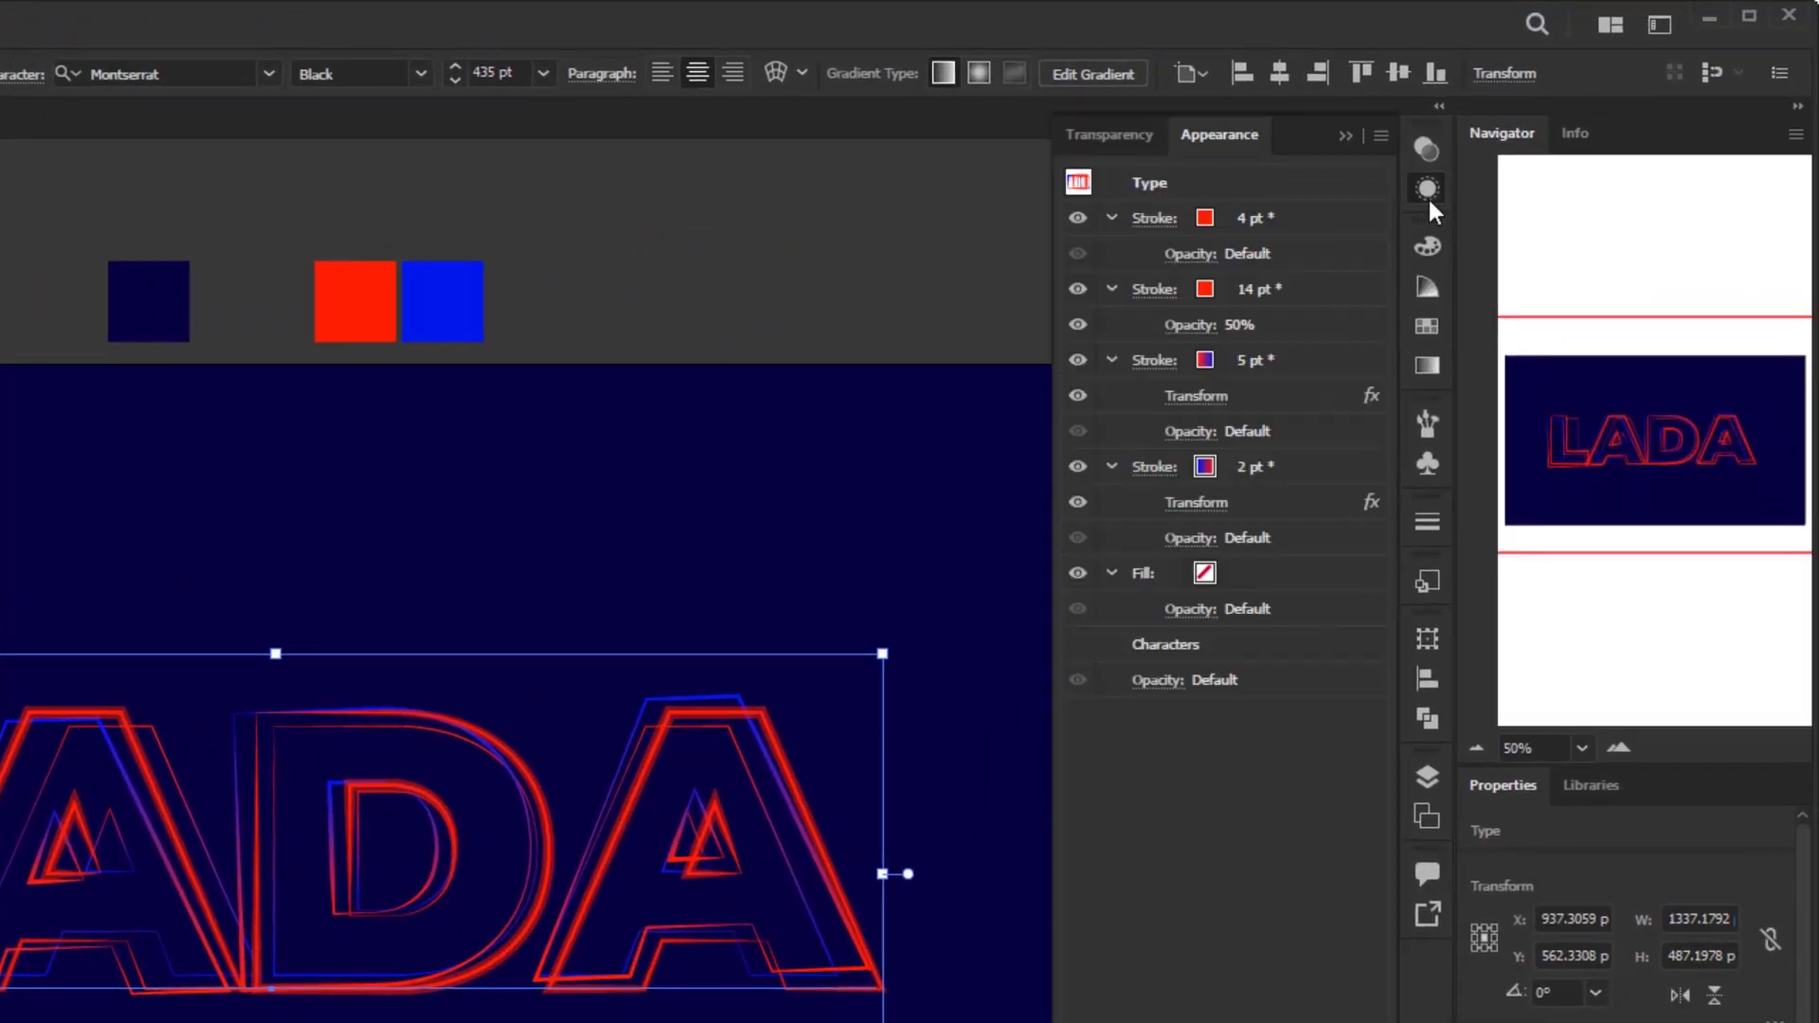
{"action": "left_click", "coordinate": [1230, 580]}
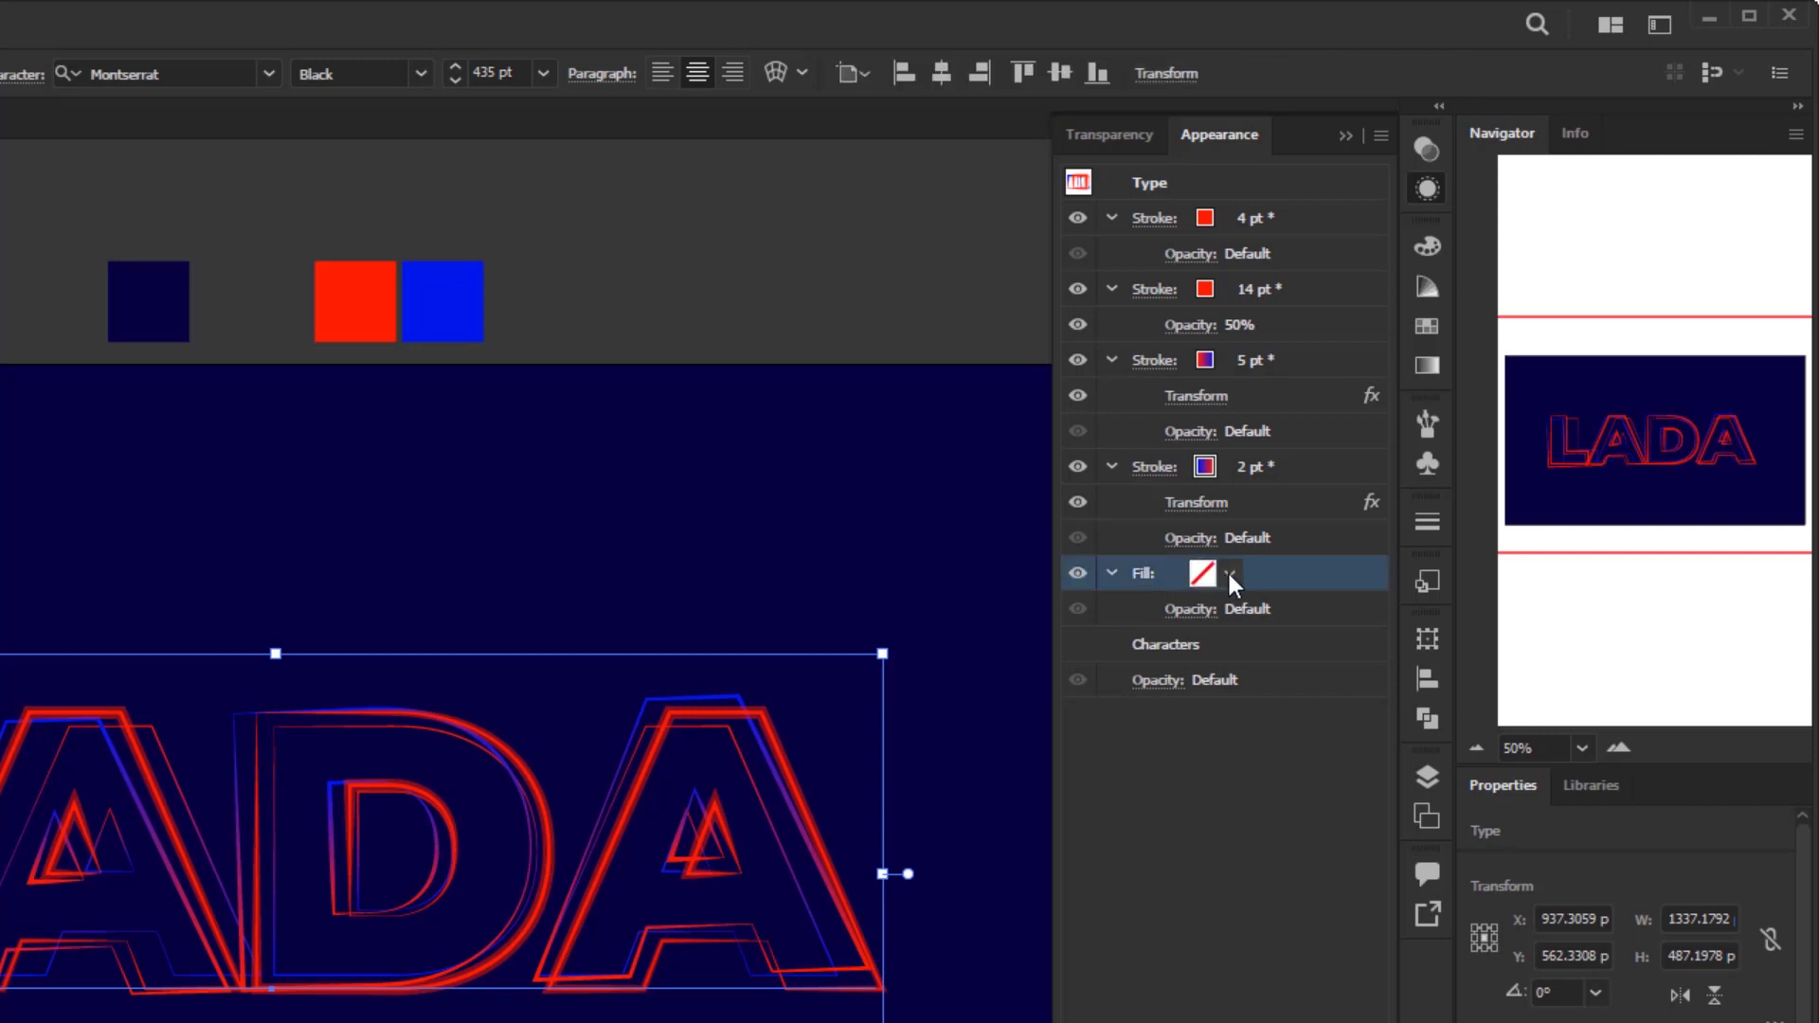
{"action": "left_click", "coordinate": [1229, 574]}
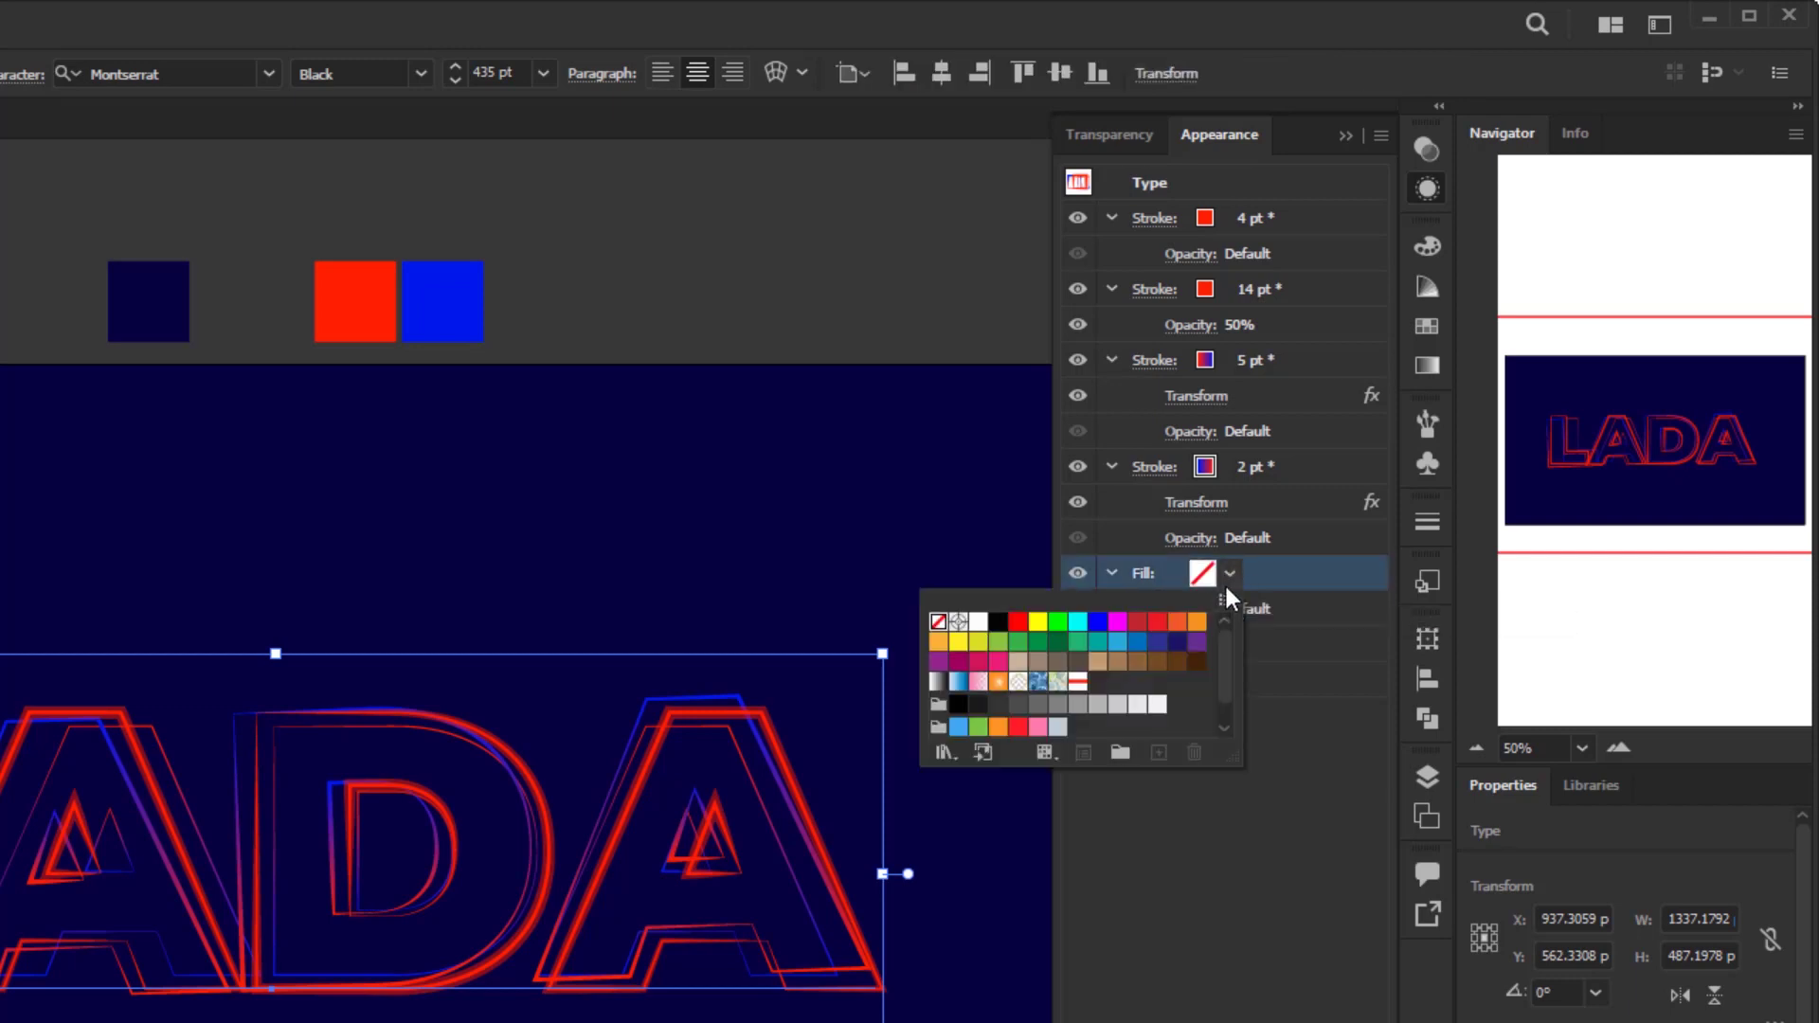
{"action": "left_click", "coordinate": [1079, 685]}
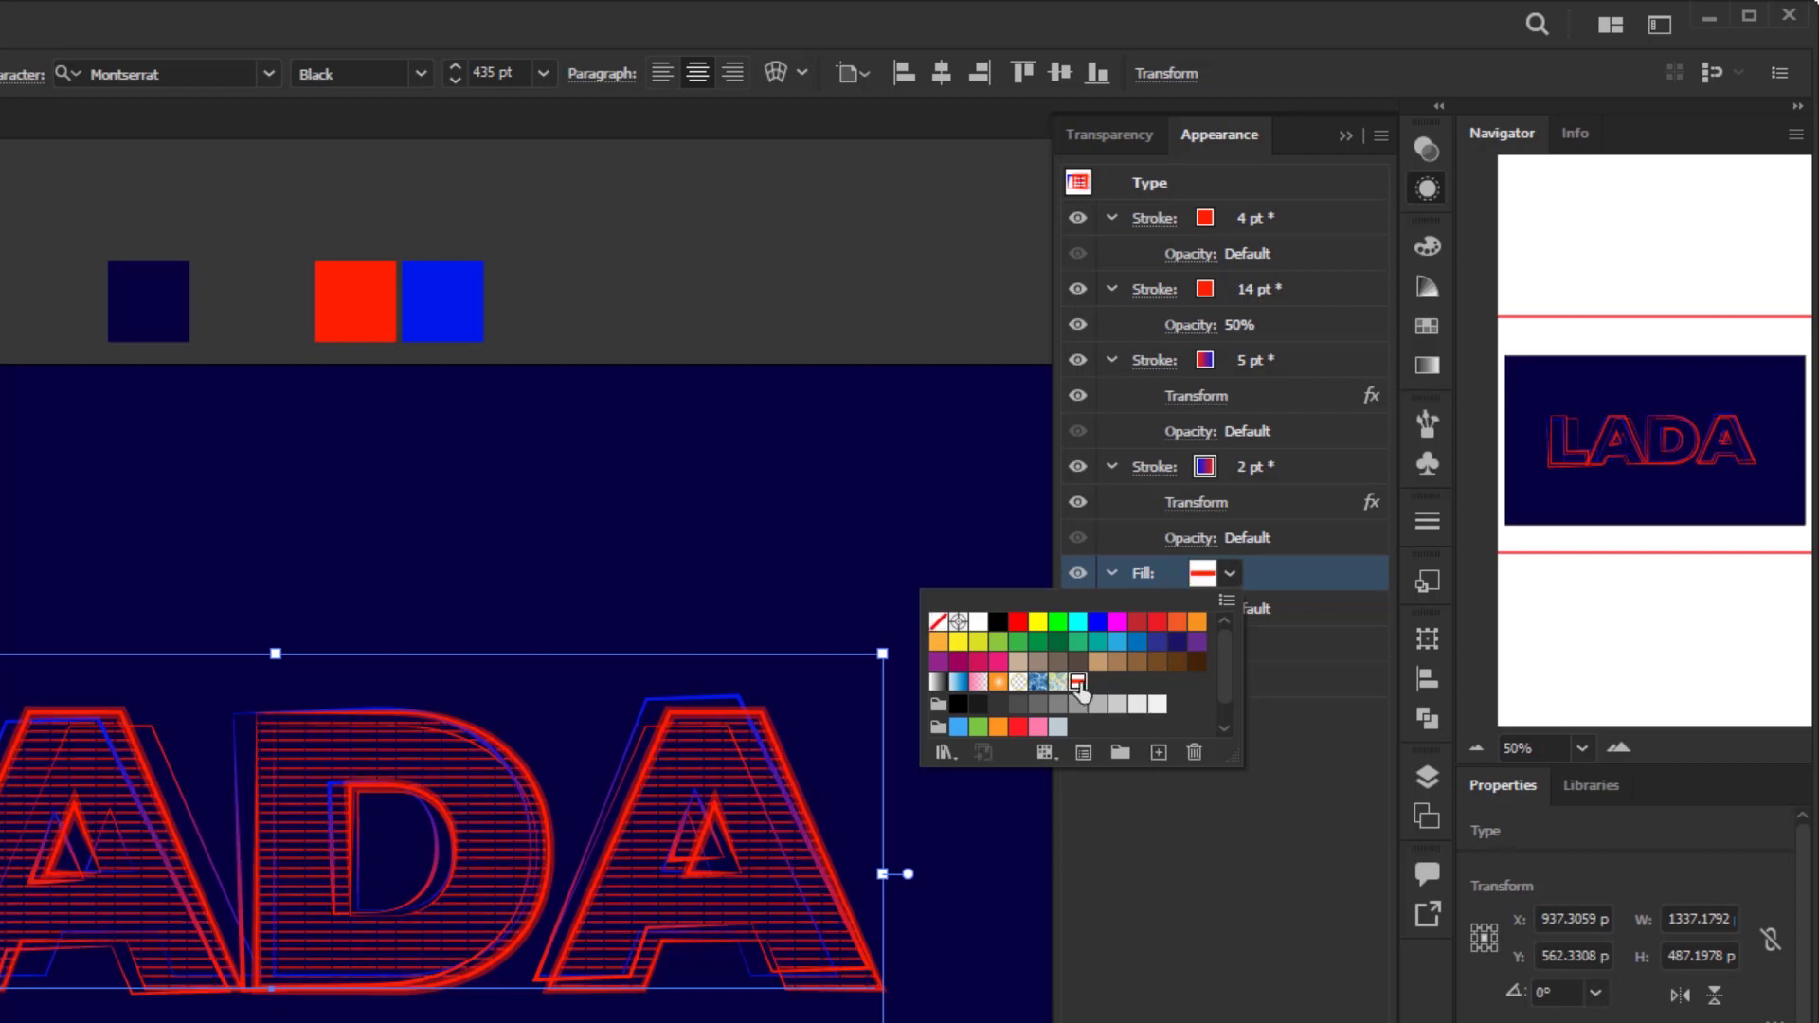
{"action": "left_click", "coordinate": [815, 877]}
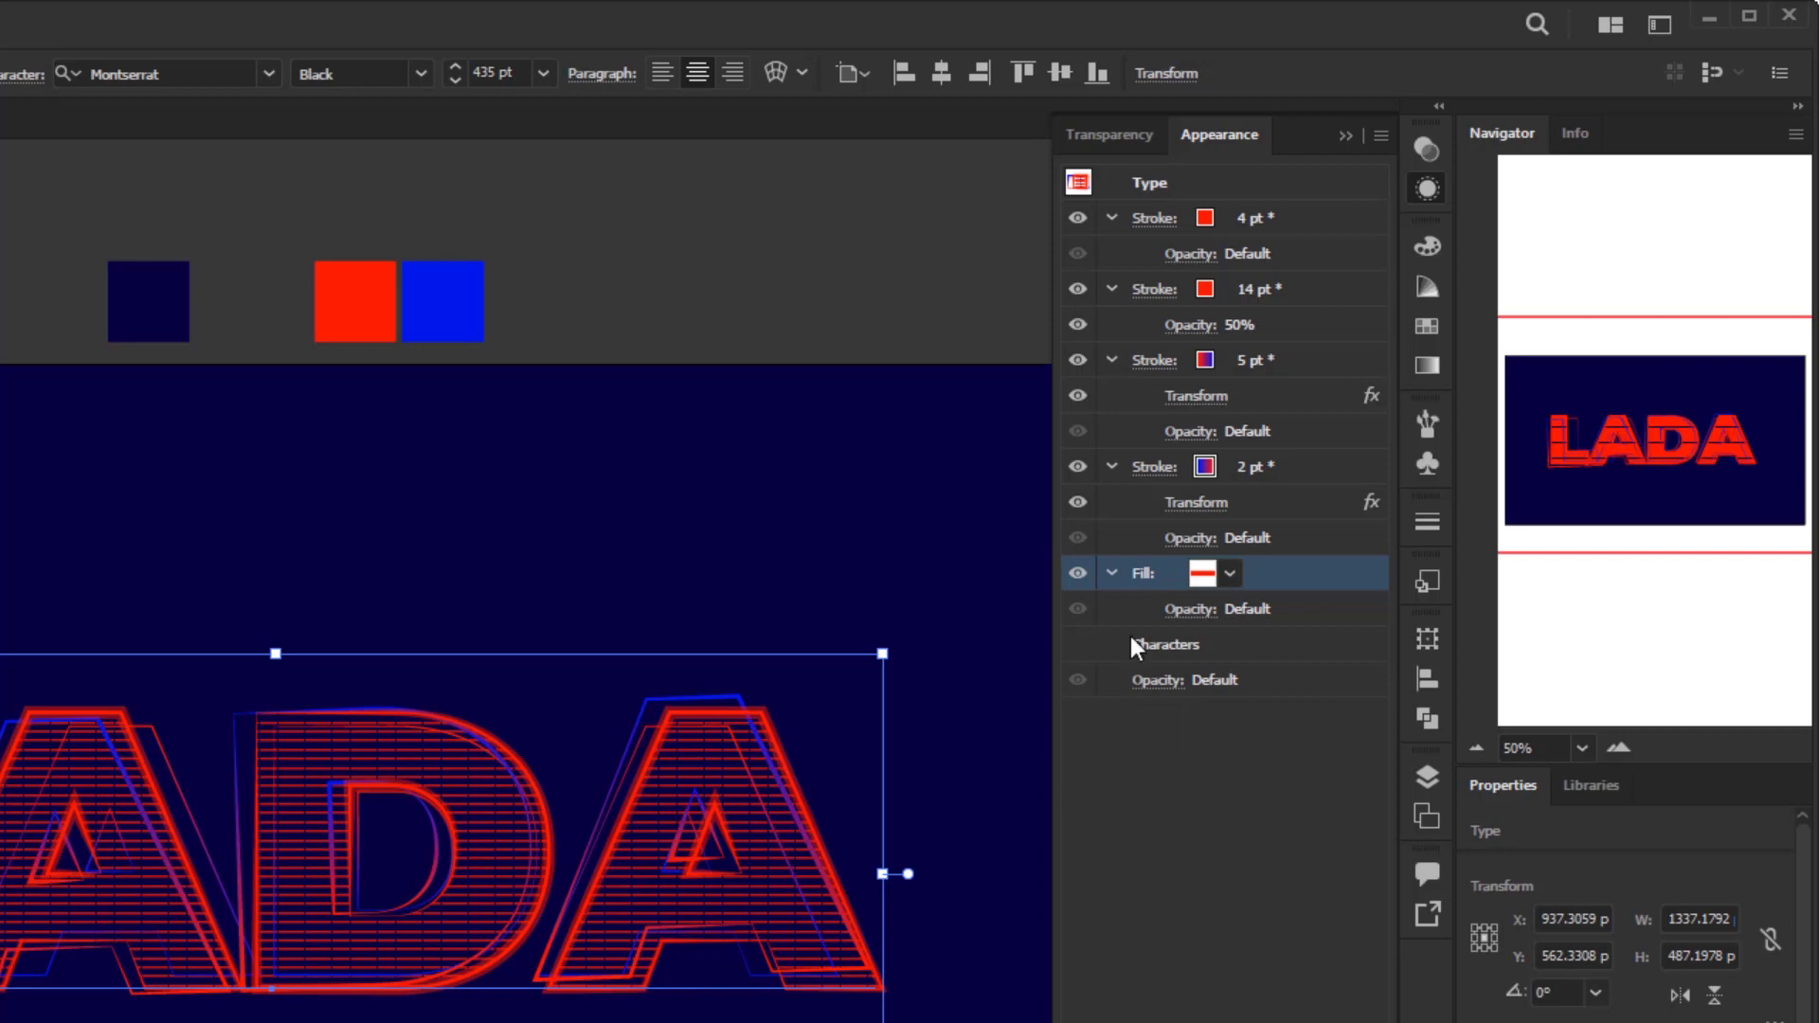
Reduce the opacity of the text's striped pattern fill to 20%
{"action": "left_click", "coordinate": [1190, 608]}
{"action": "type", "text": "20"}
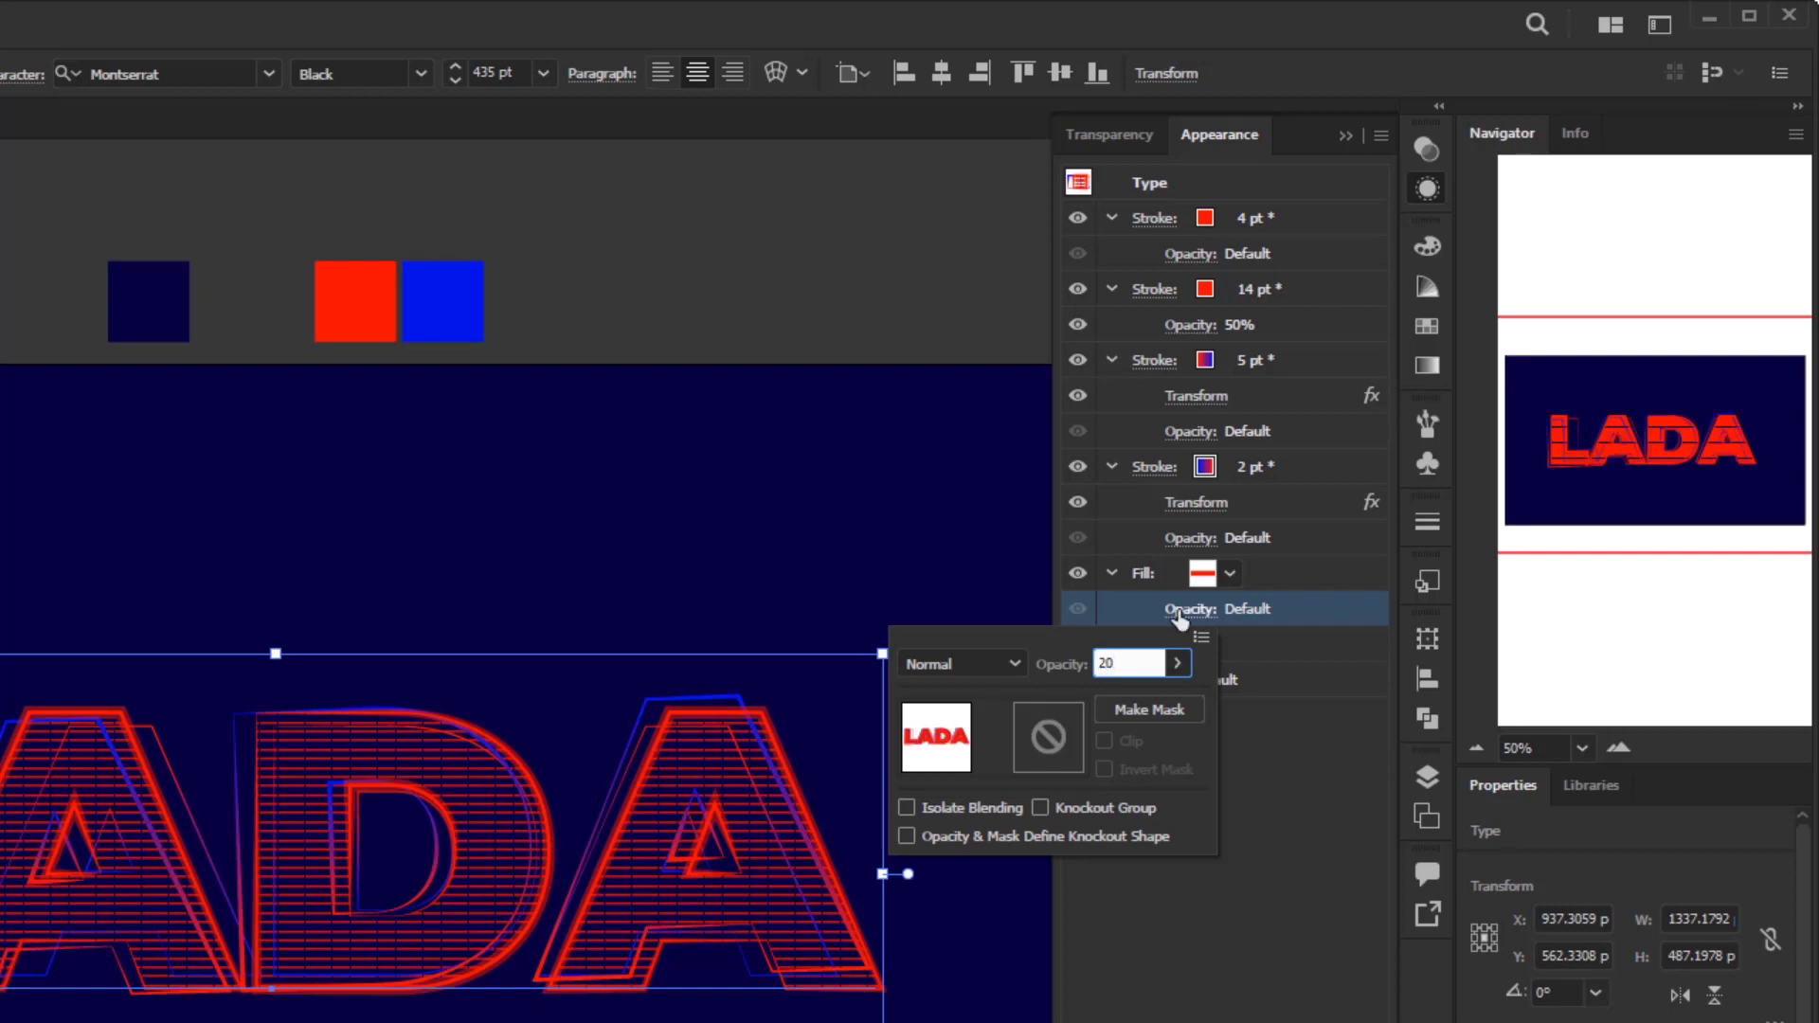
{"action": "key", "text": "Return"}
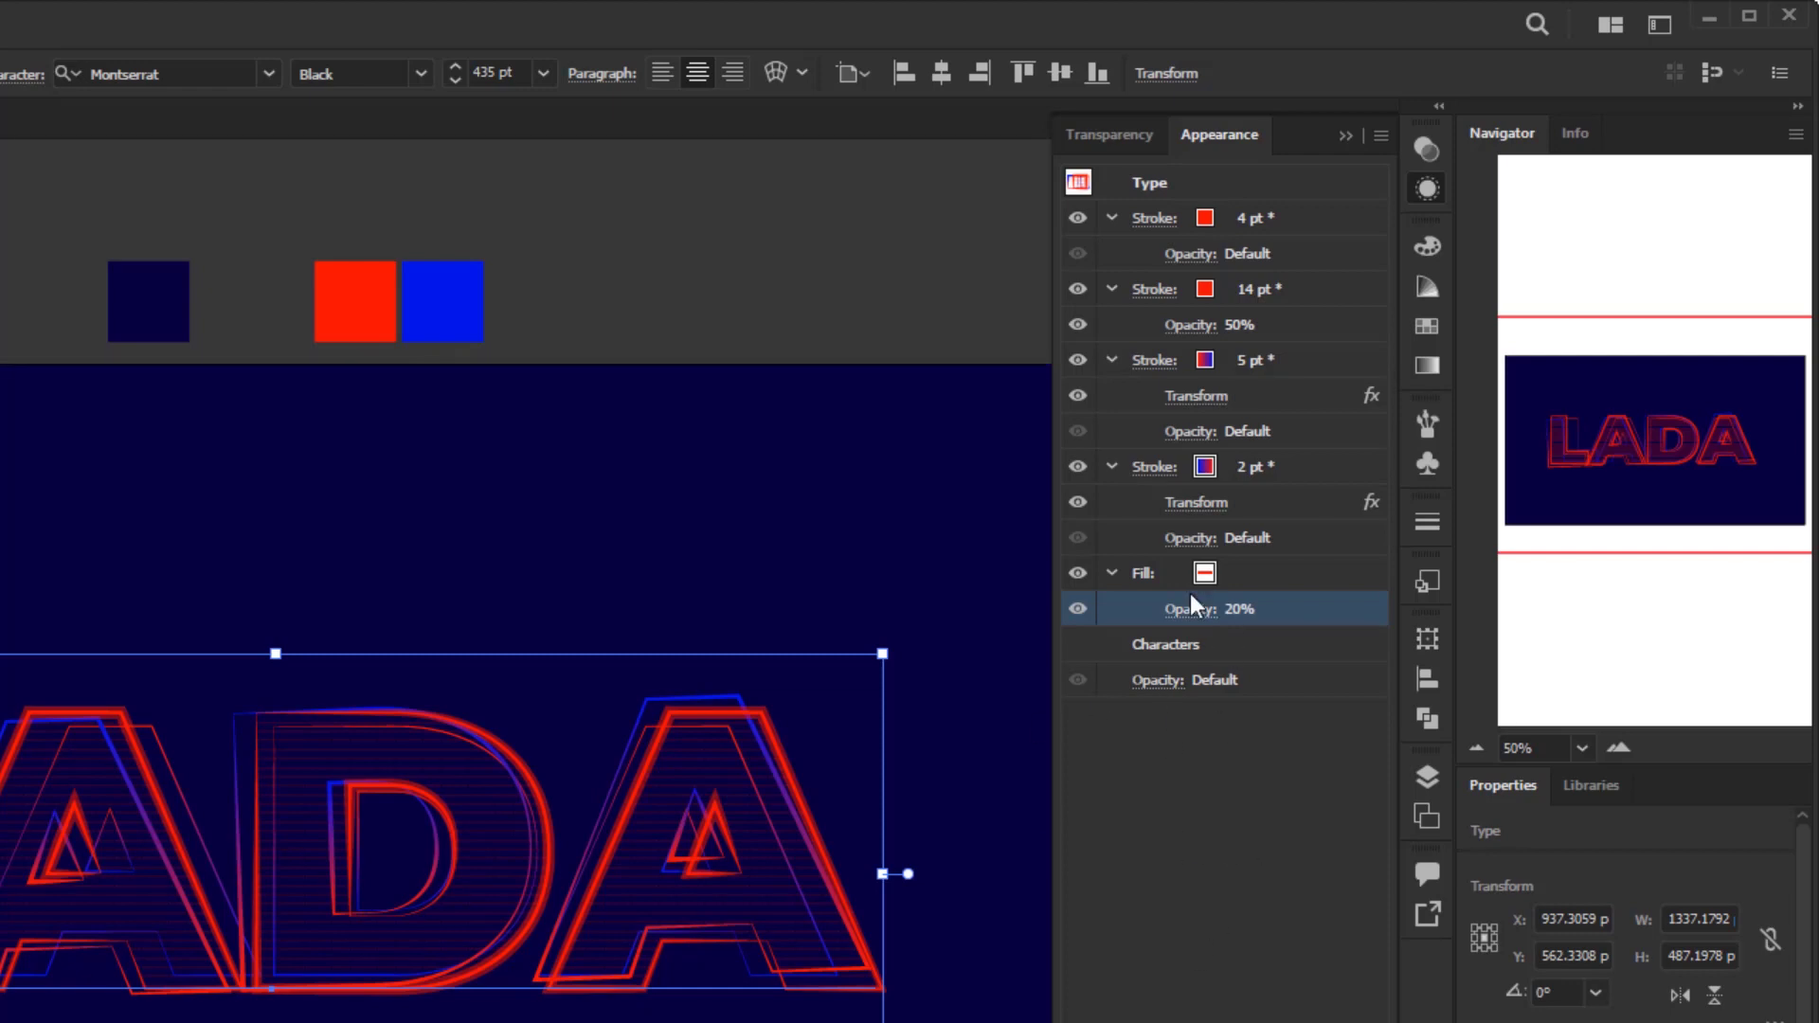
{"action": "left_click", "coordinate": [1173, 644]}
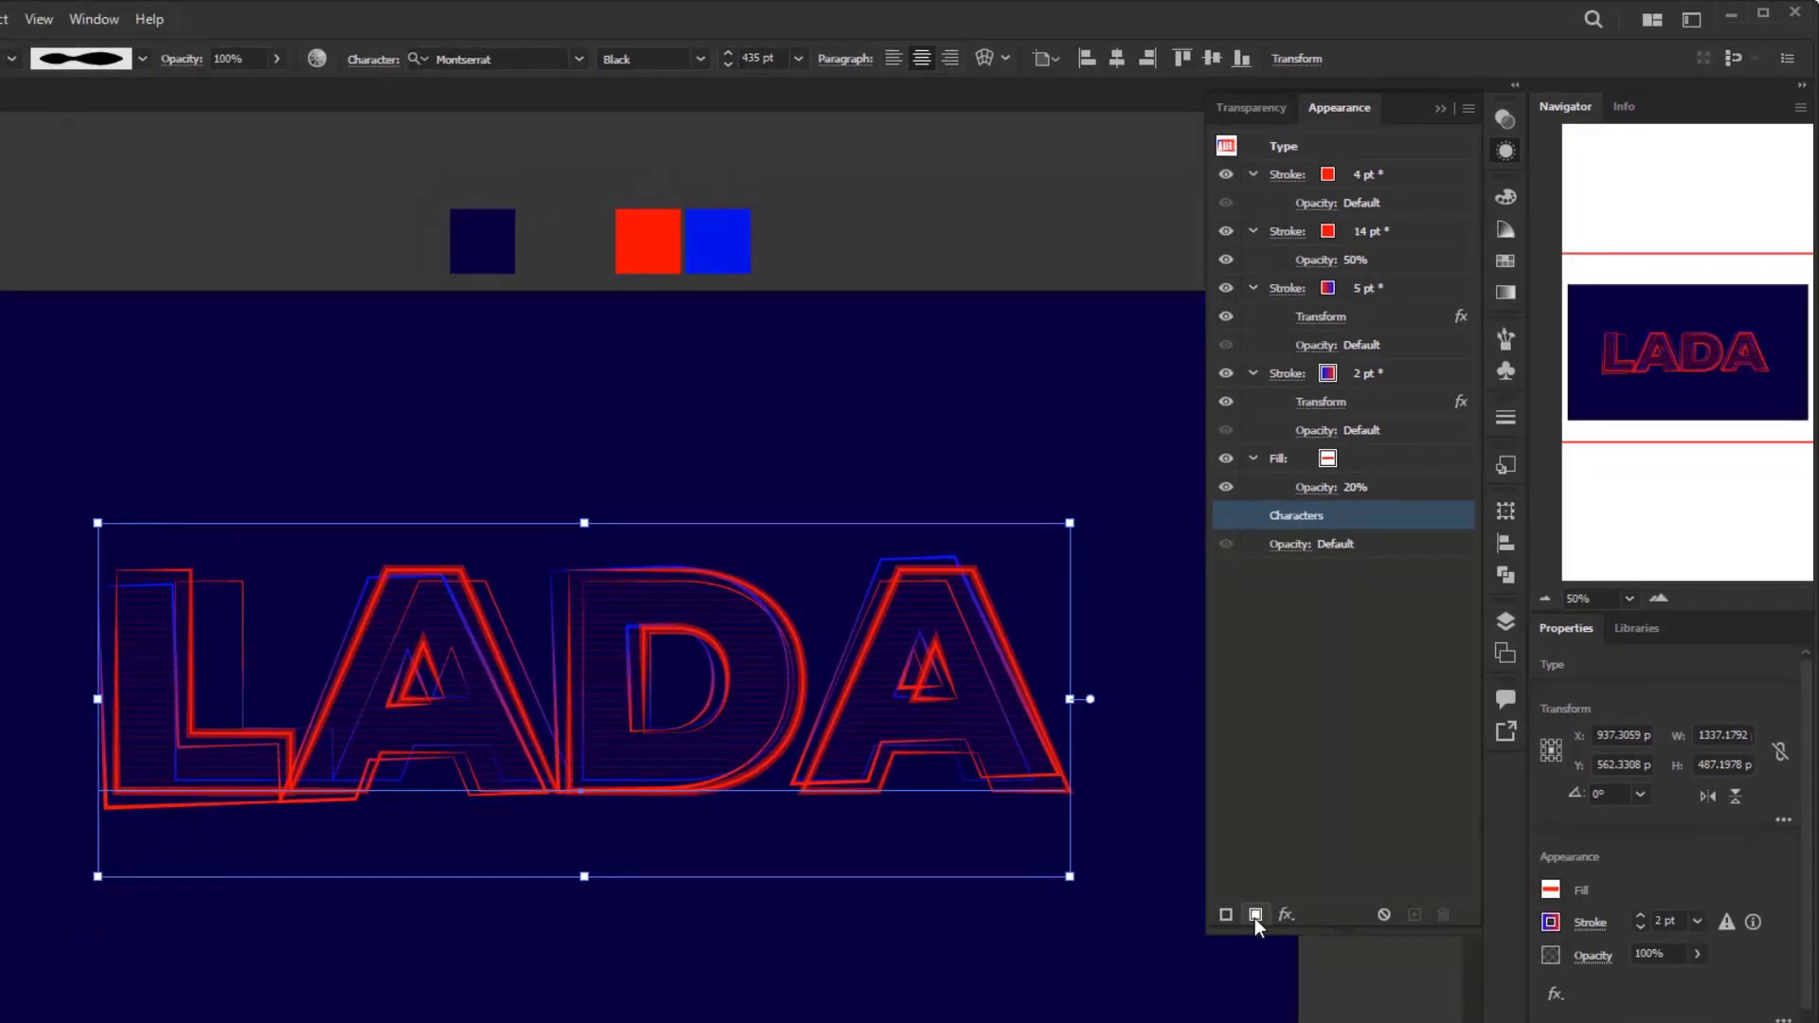
Add a second fill beneath the text's striped fill and give it the blue-to-red linear gradient at a 90° angle
{"action": "left_click", "coordinate": [1254, 914]}
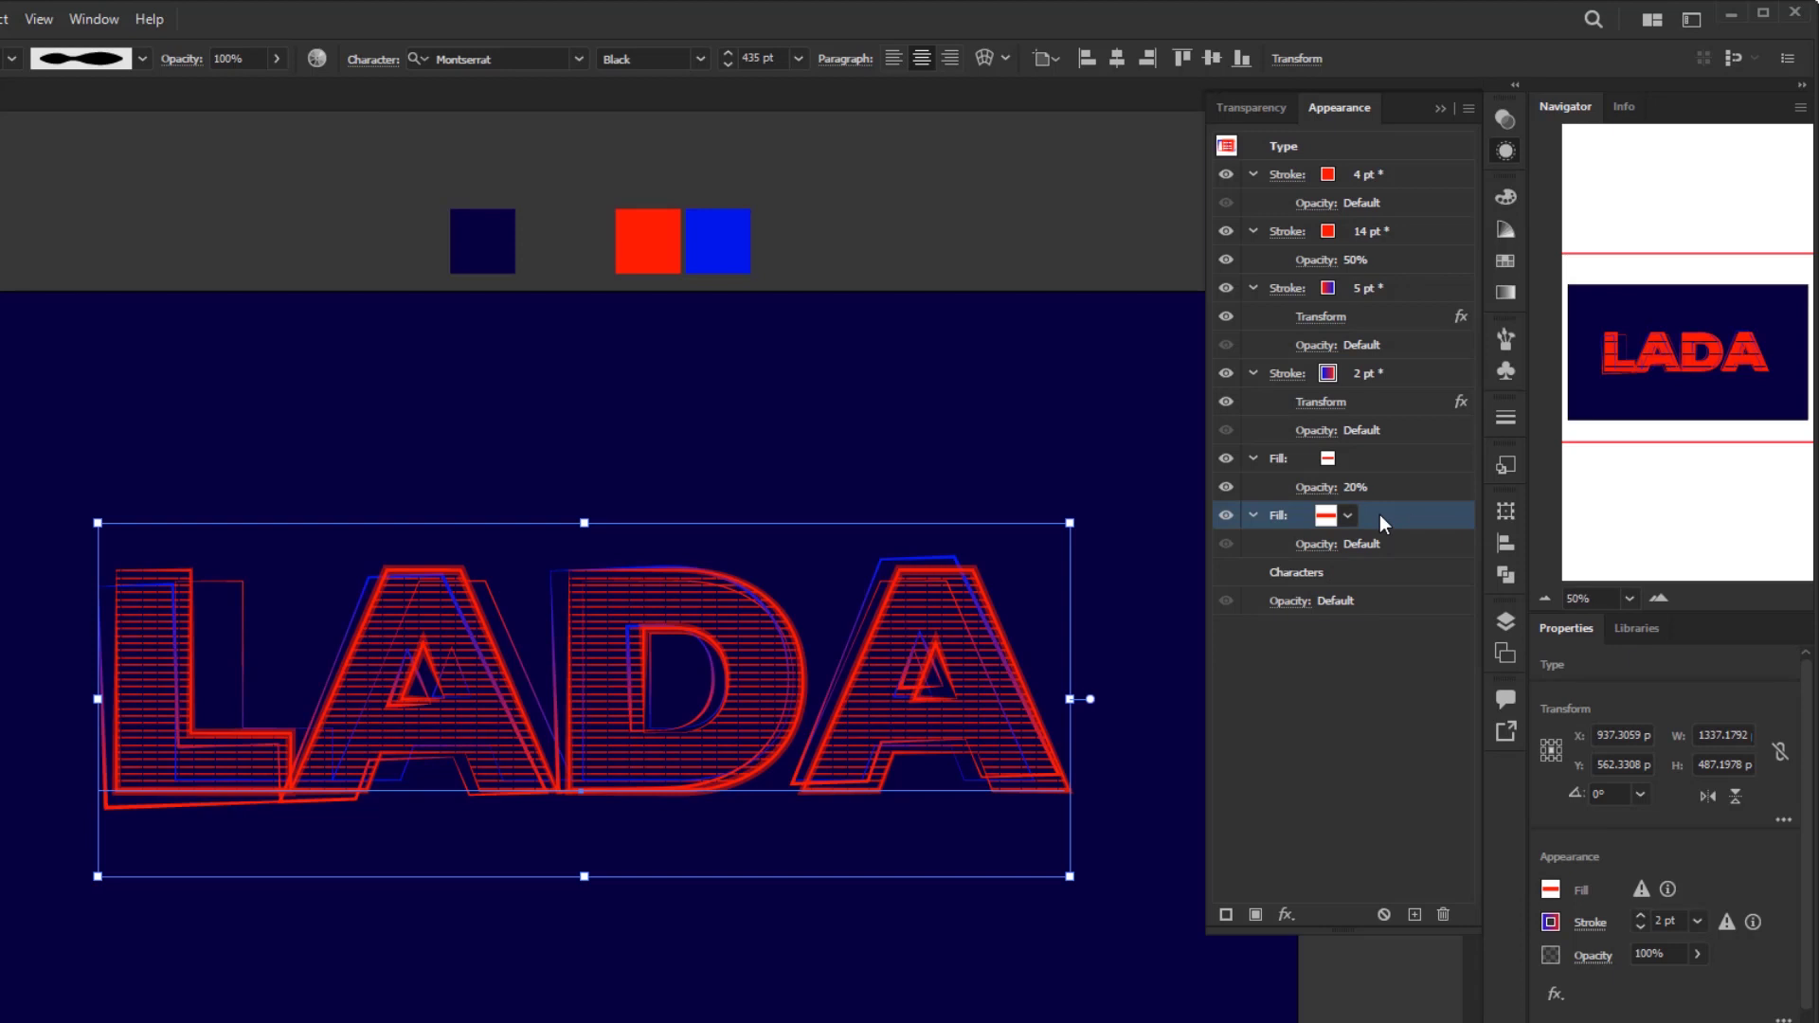
{"action": "left_click", "coordinate": [1503, 287]}
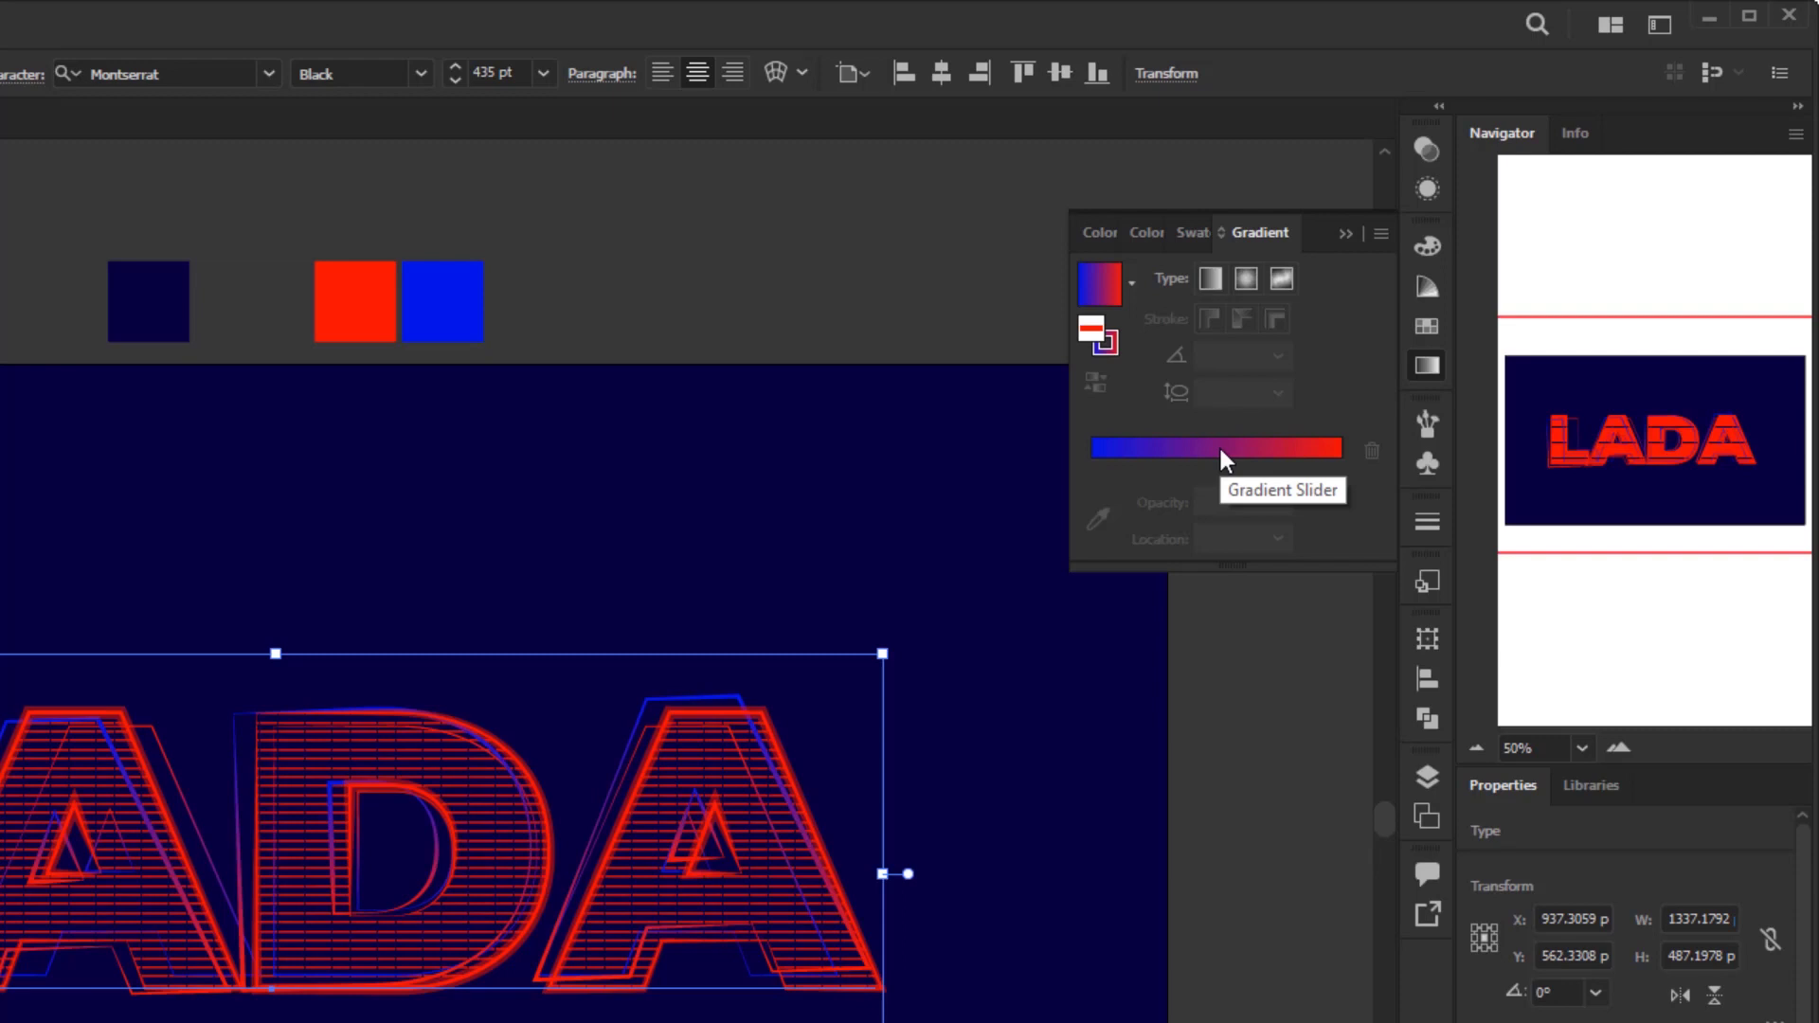
{"action": "left_click", "coordinate": [1220, 447]}
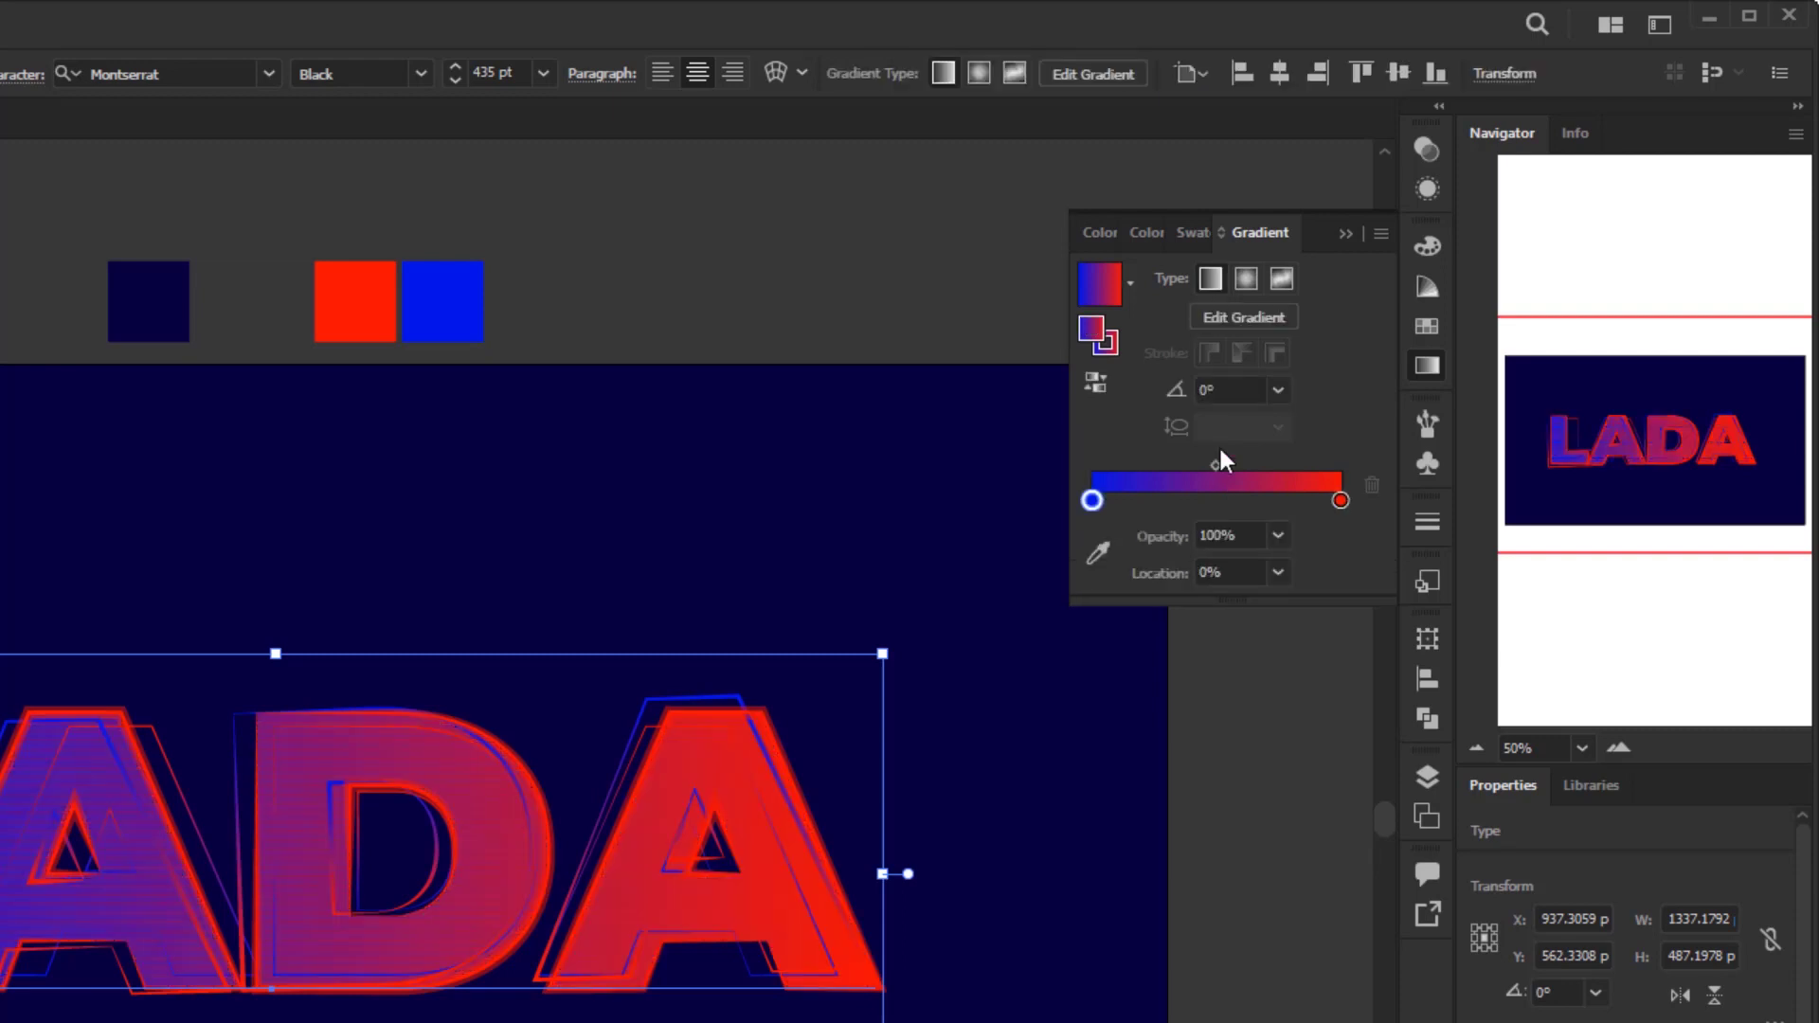
{"action": "left_click", "coordinate": [1285, 386]}
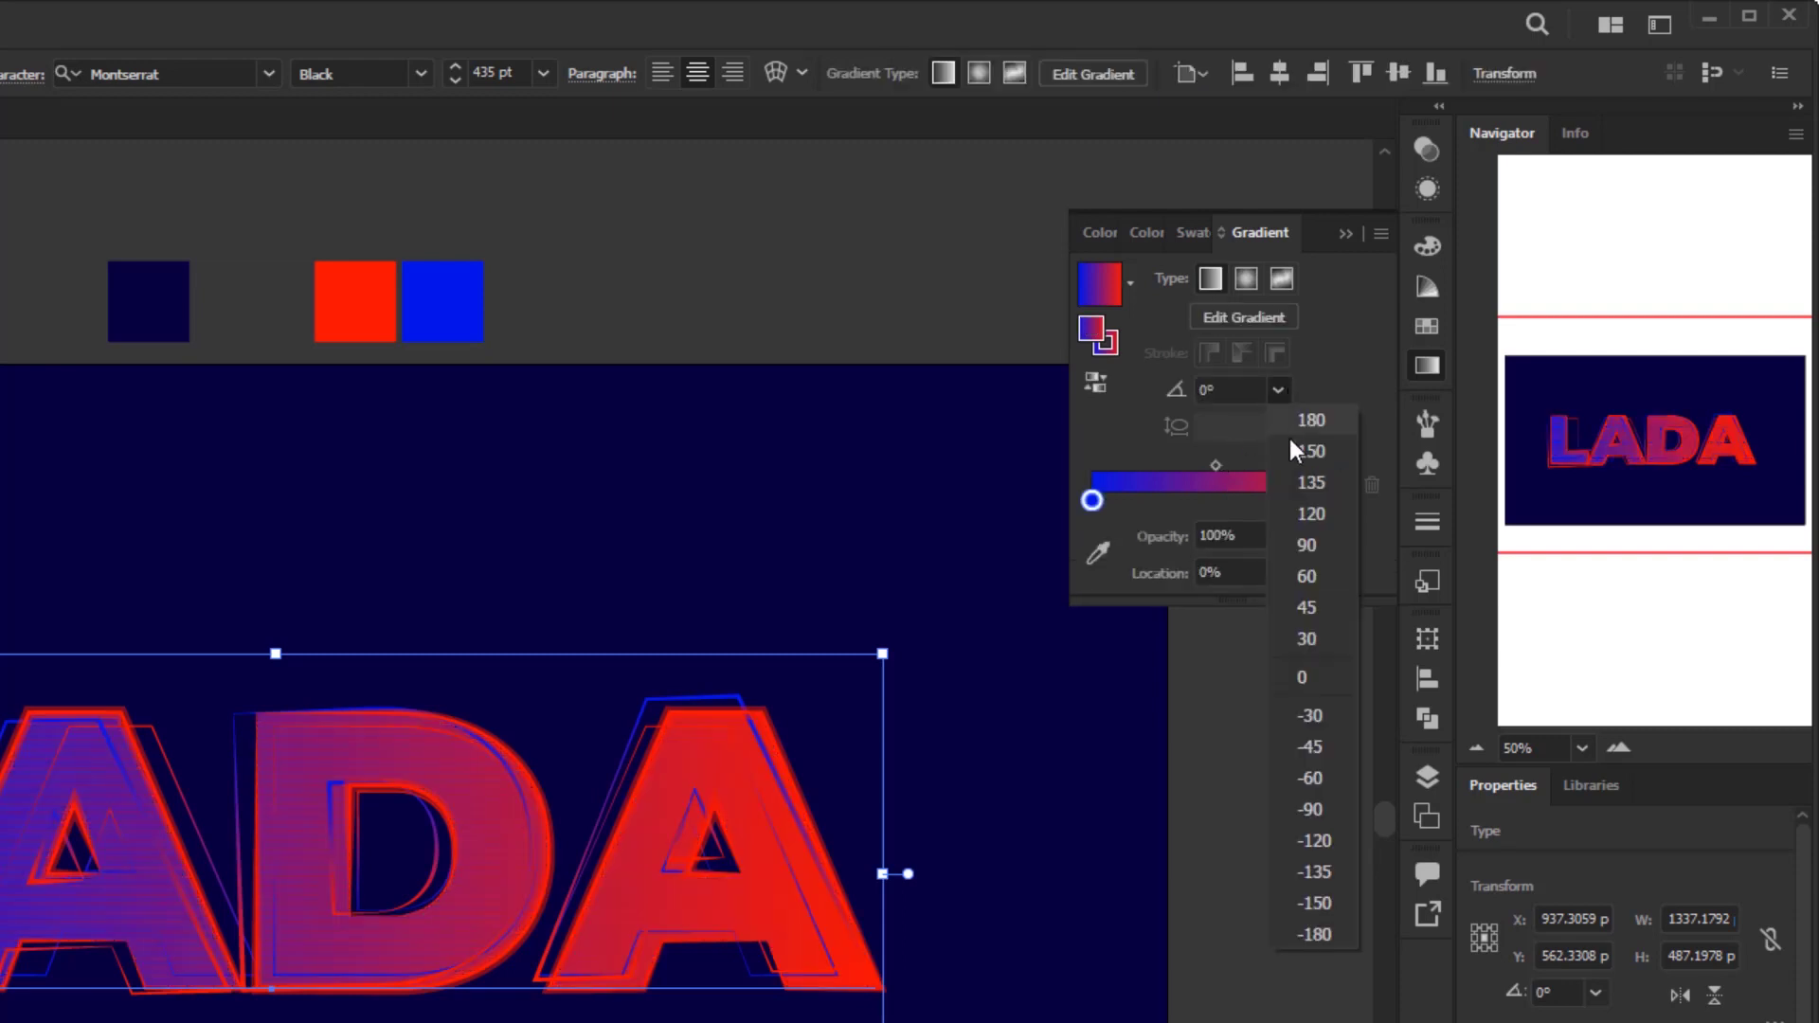
{"action": "left_click", "coordinate": [1309, 549]}
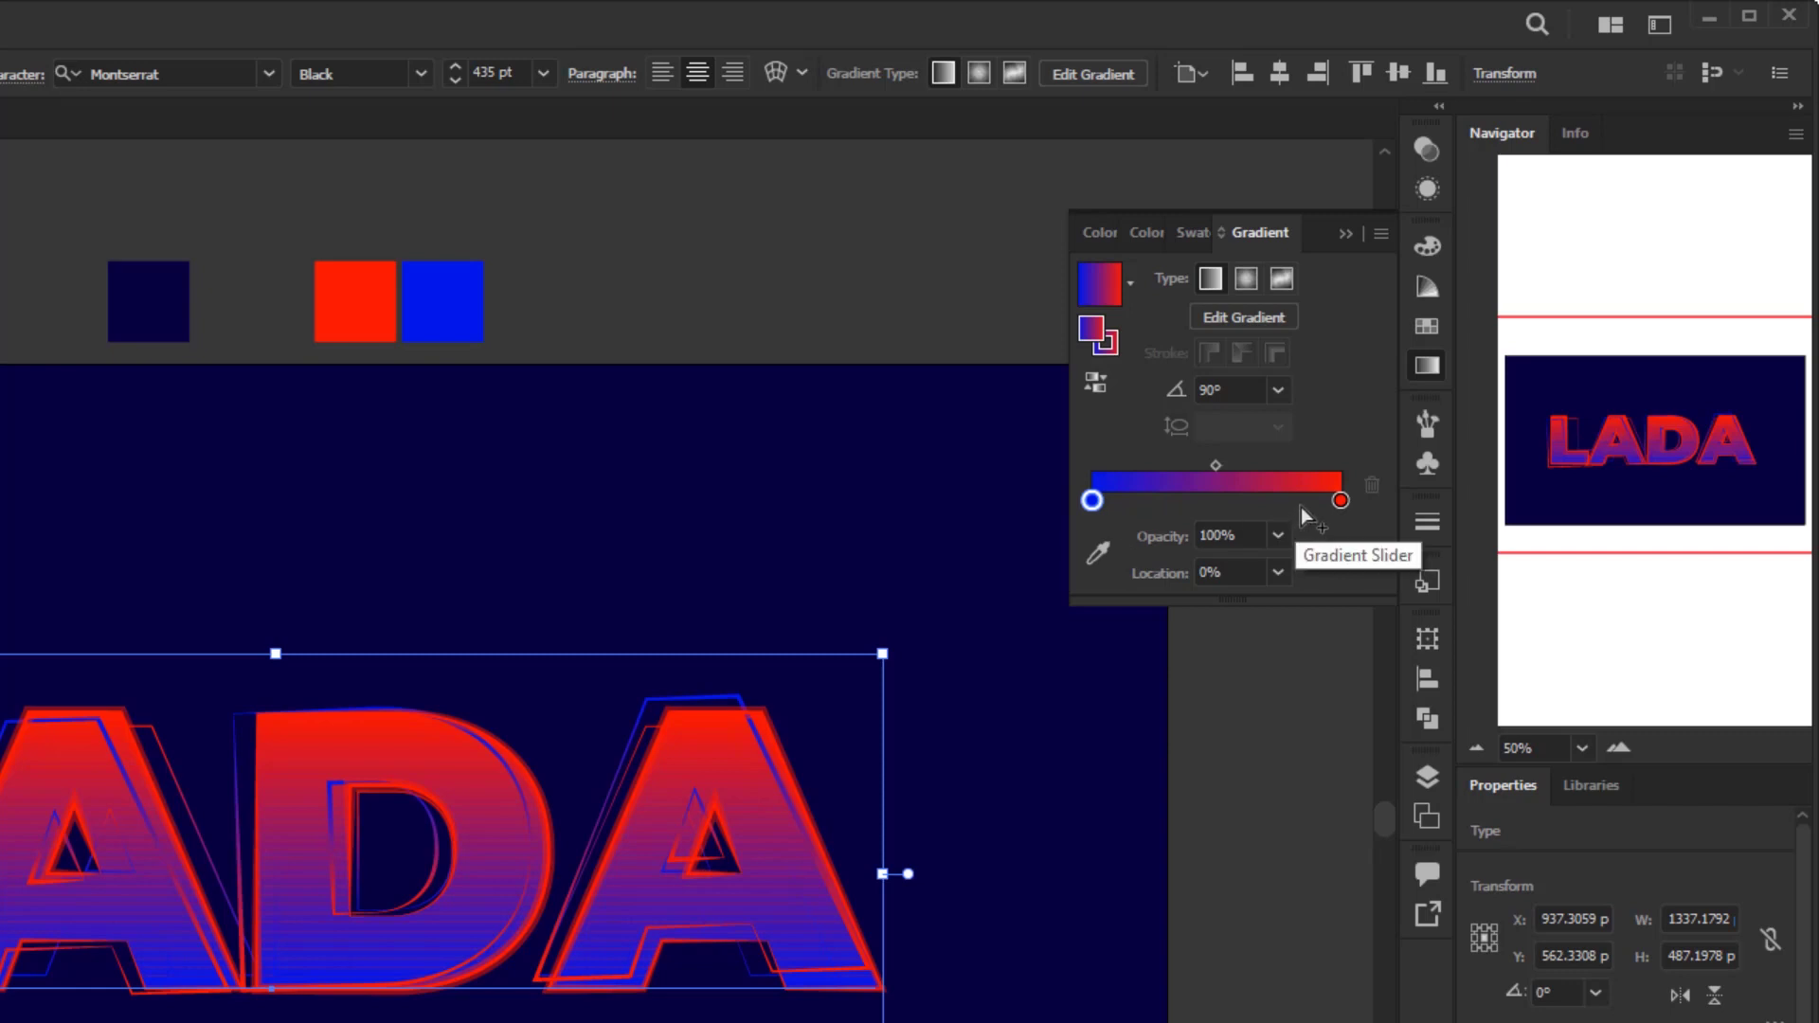
Recolor the red end stop of the new fill's gradient with the blue swatch
{"action": "left_click", "coordinate": [1340, 501]}
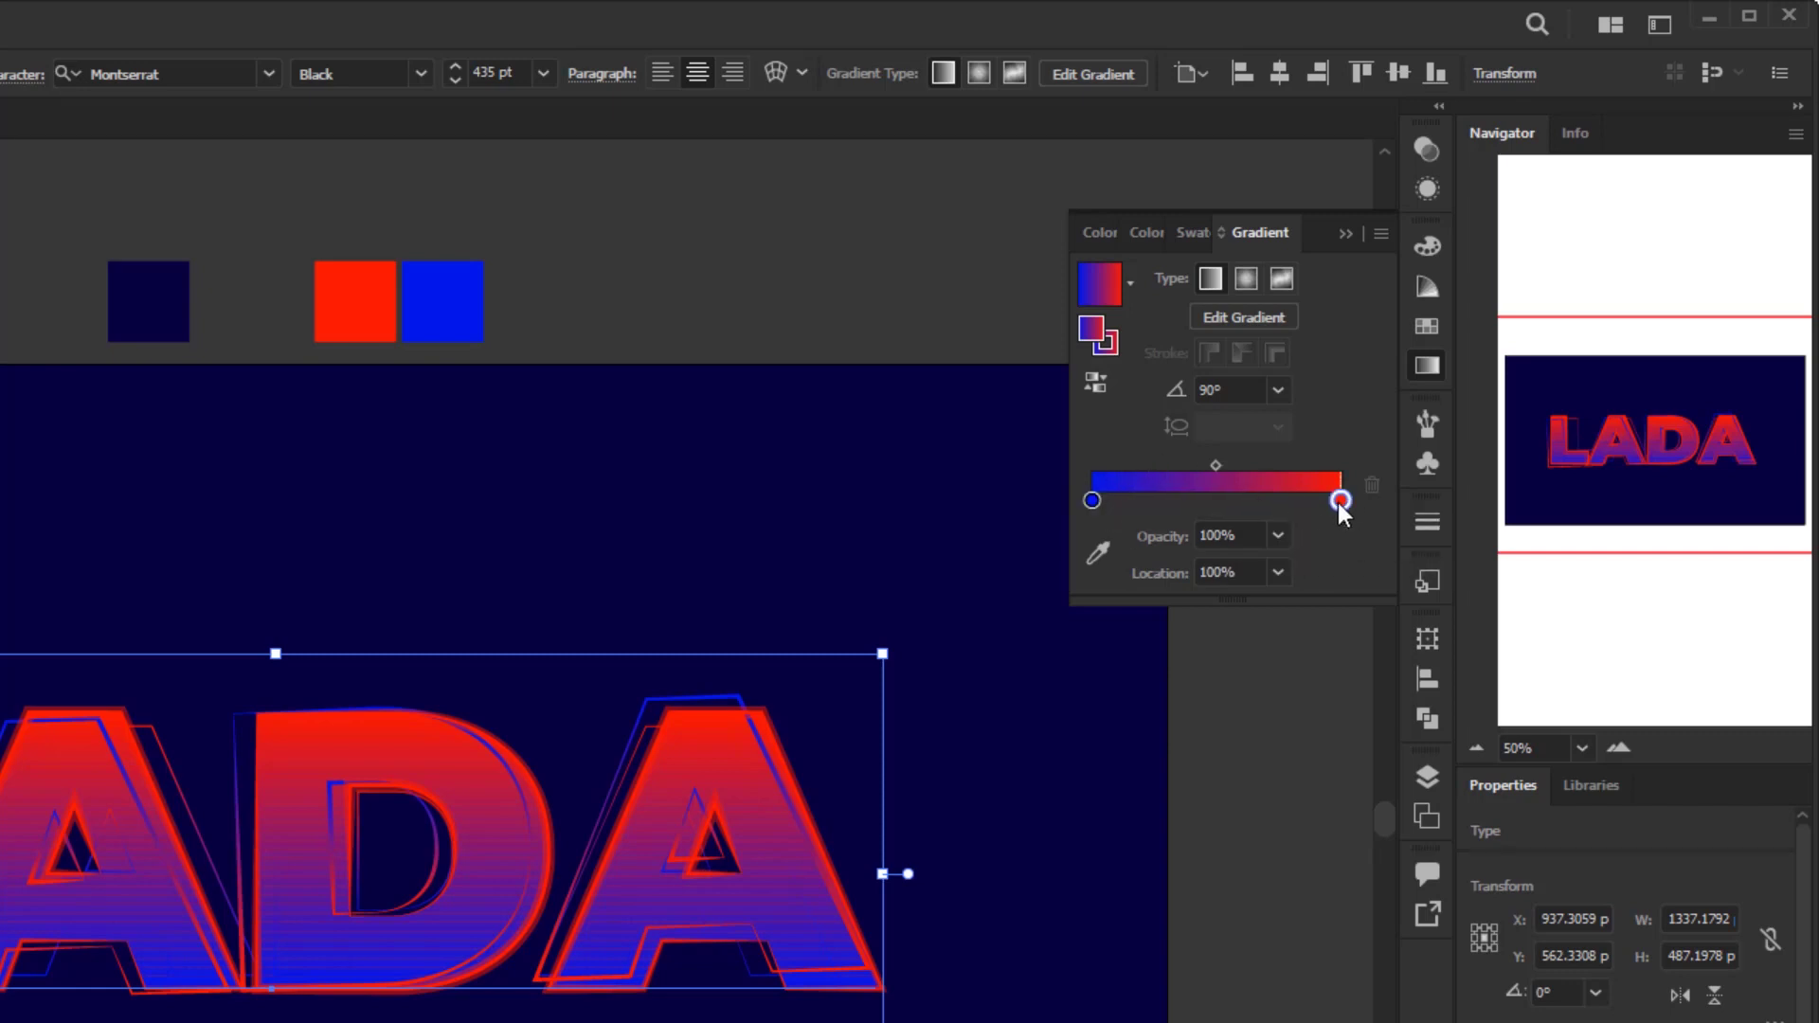
{"action": "double_click", "coordinate": [1338, 501]}
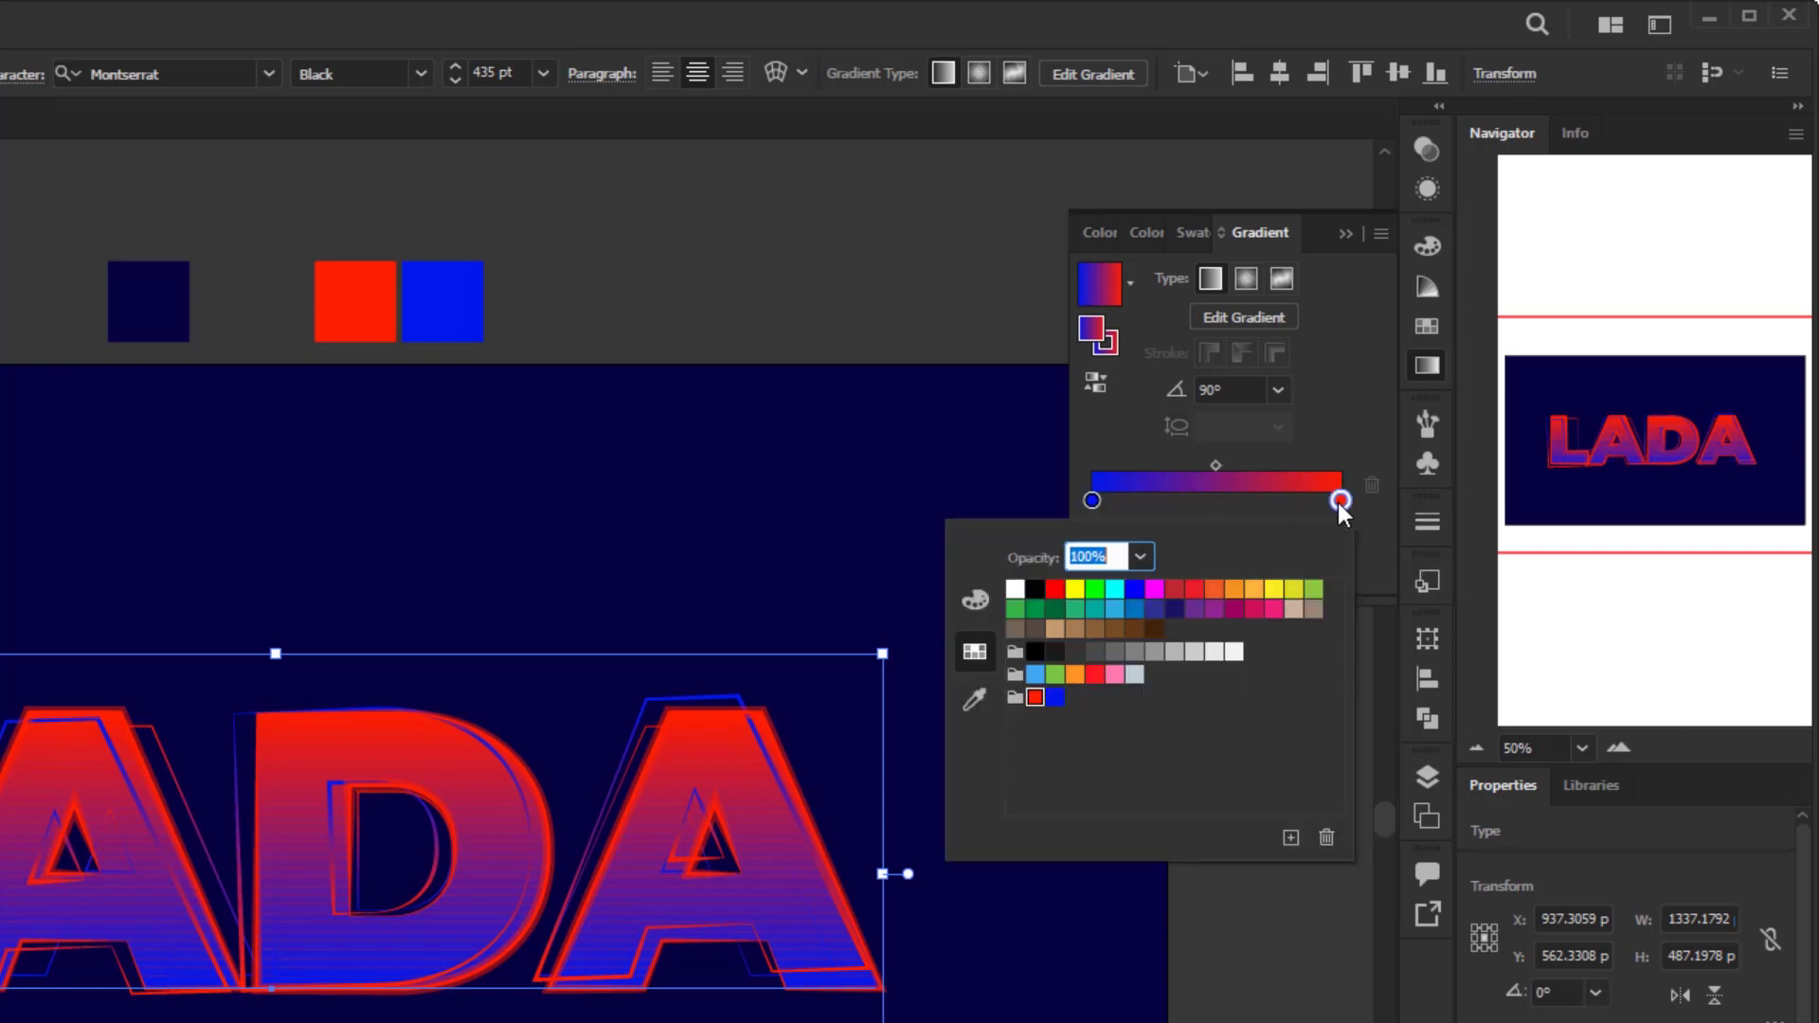
{"action": "left_click", "coordinate": [1054, 698]}
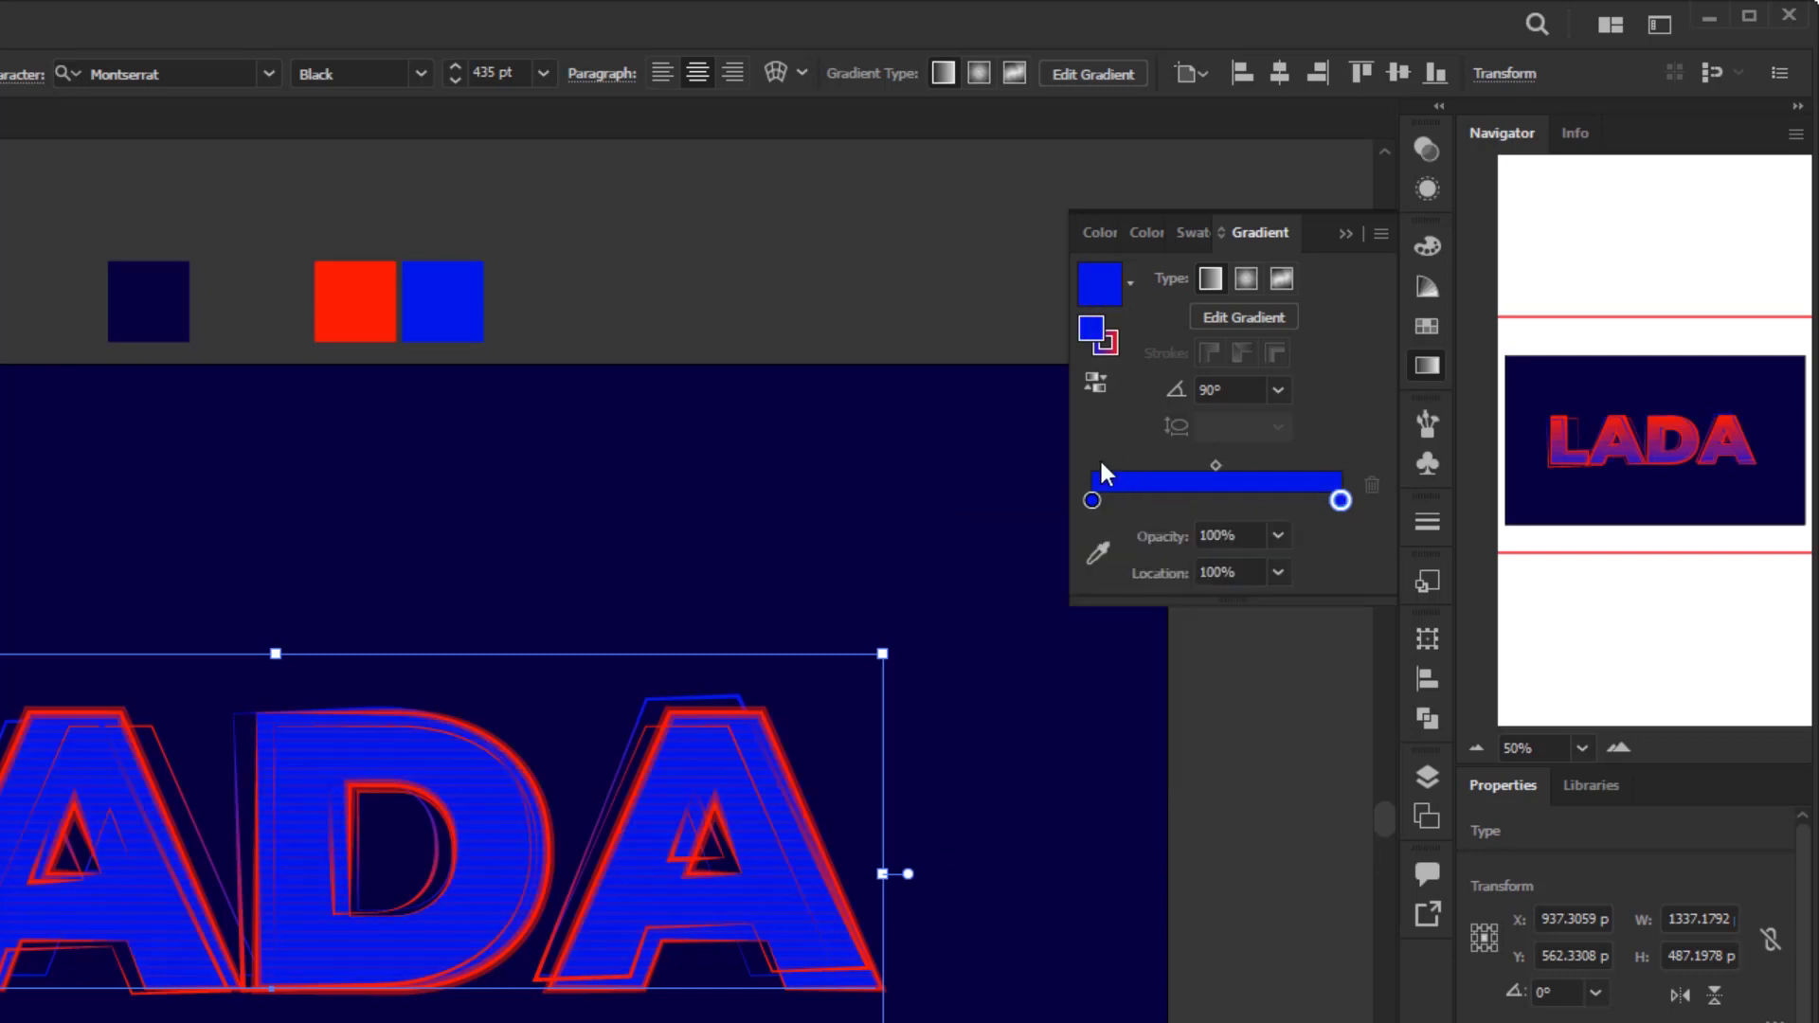
Duplicate the gradient's starting blue stop, place the copy at 50% location and set its opacity to 0%
{"action": "double_click", "coordinate": [1092, 501]}
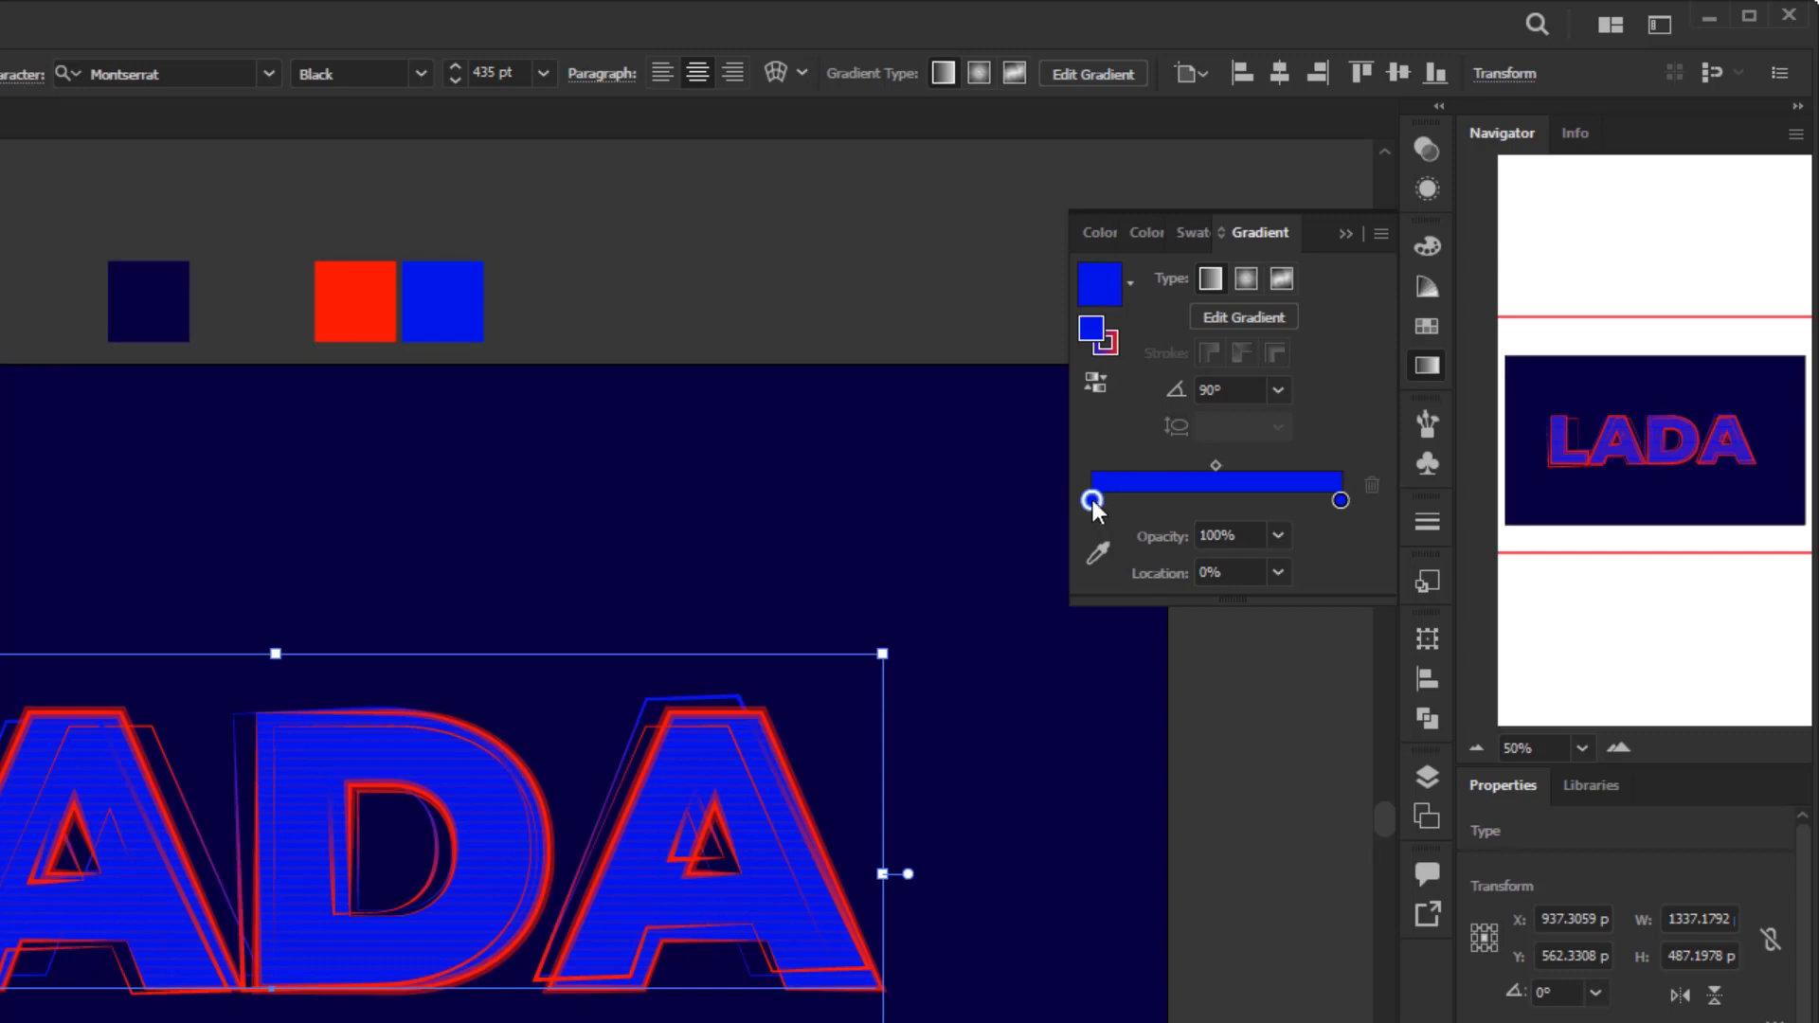
{"action": "left_click_drag", "start_coordinate": [1092, 502], "coordinate": [1207, 499]}
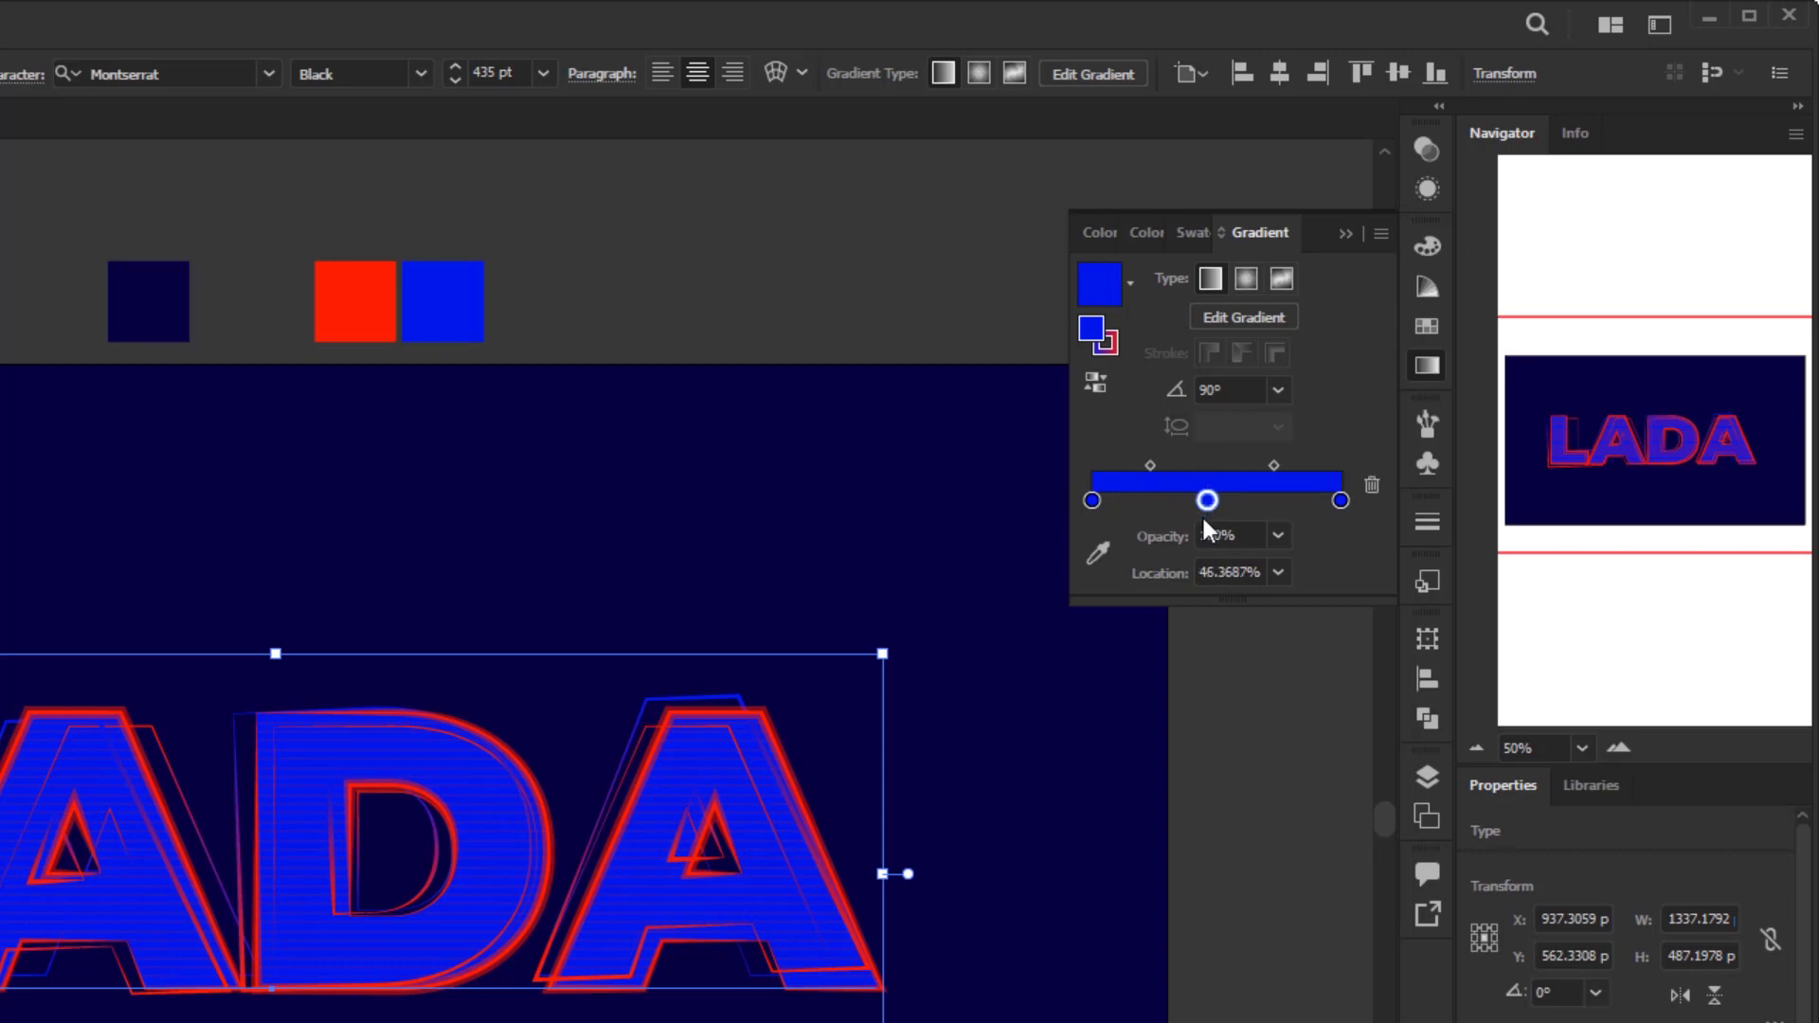
{"action": "left_click", "coordinate": [1278, 572]}
{"action": "left_click", "coordinate": [1322, 759]}
{"action": "left_click", "coordinate": [1276, 536]}
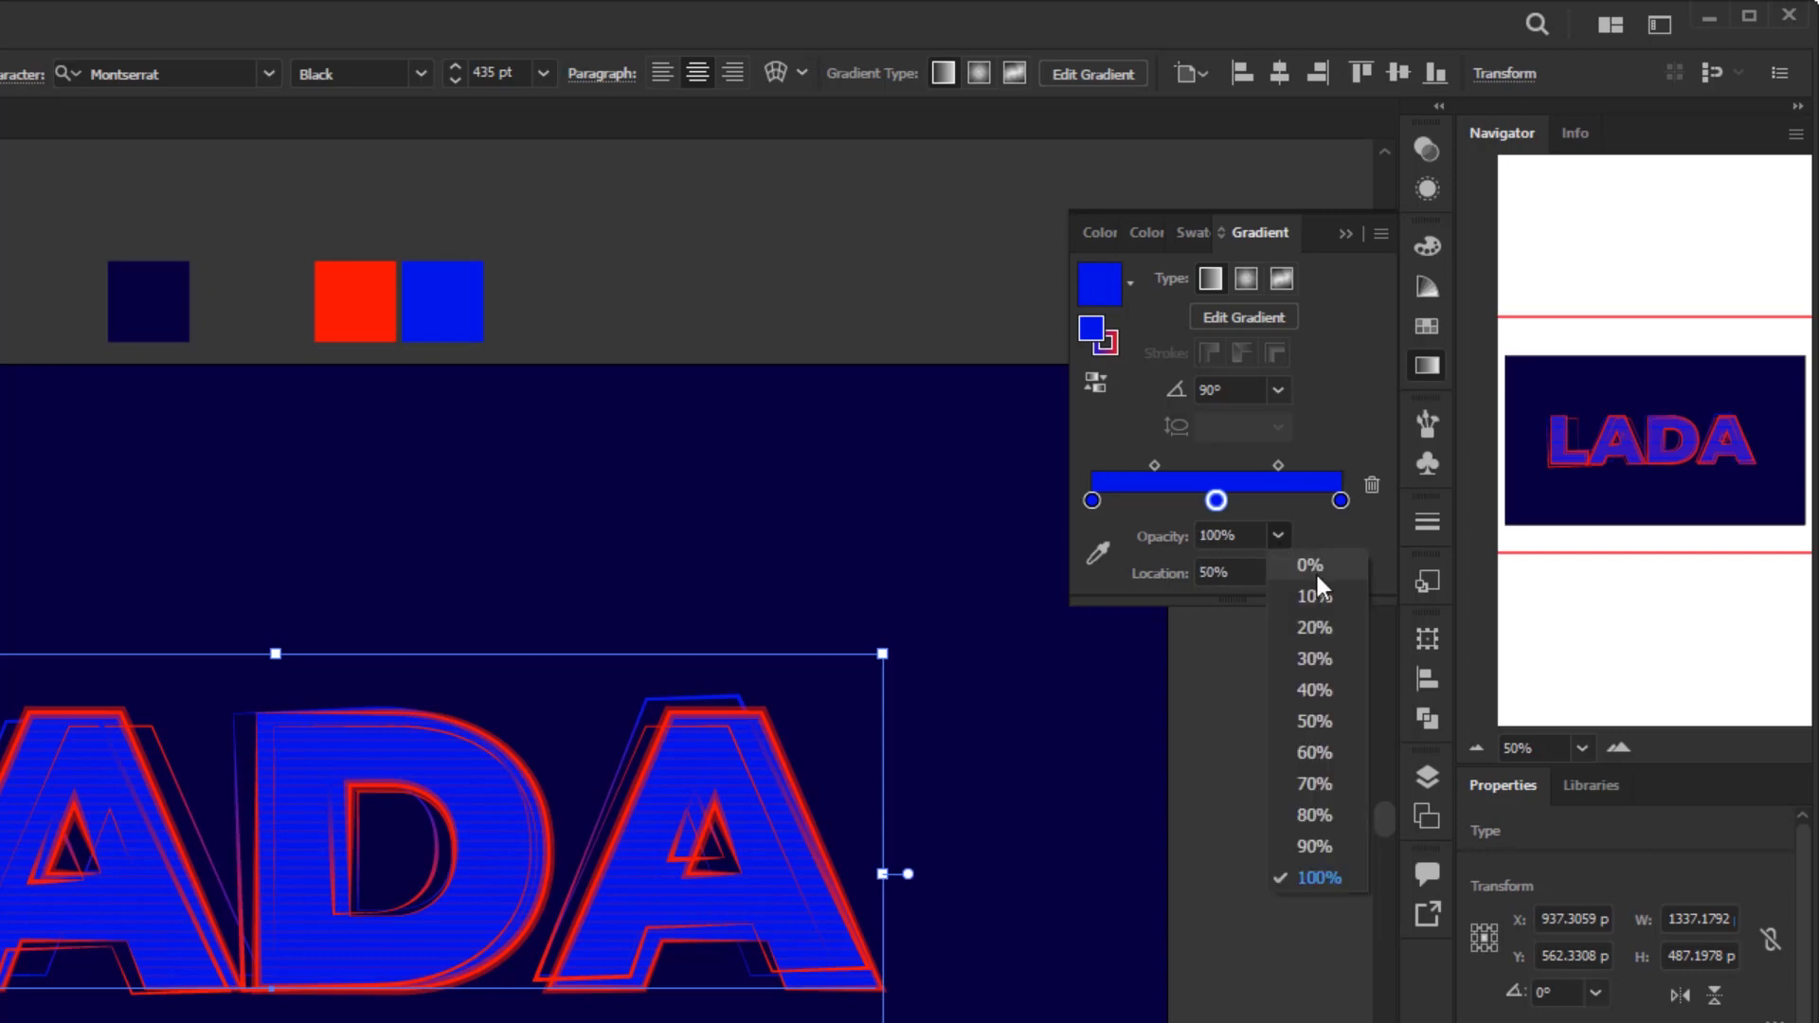
{"action": "left_click", "coordinate": [1311, 566]}
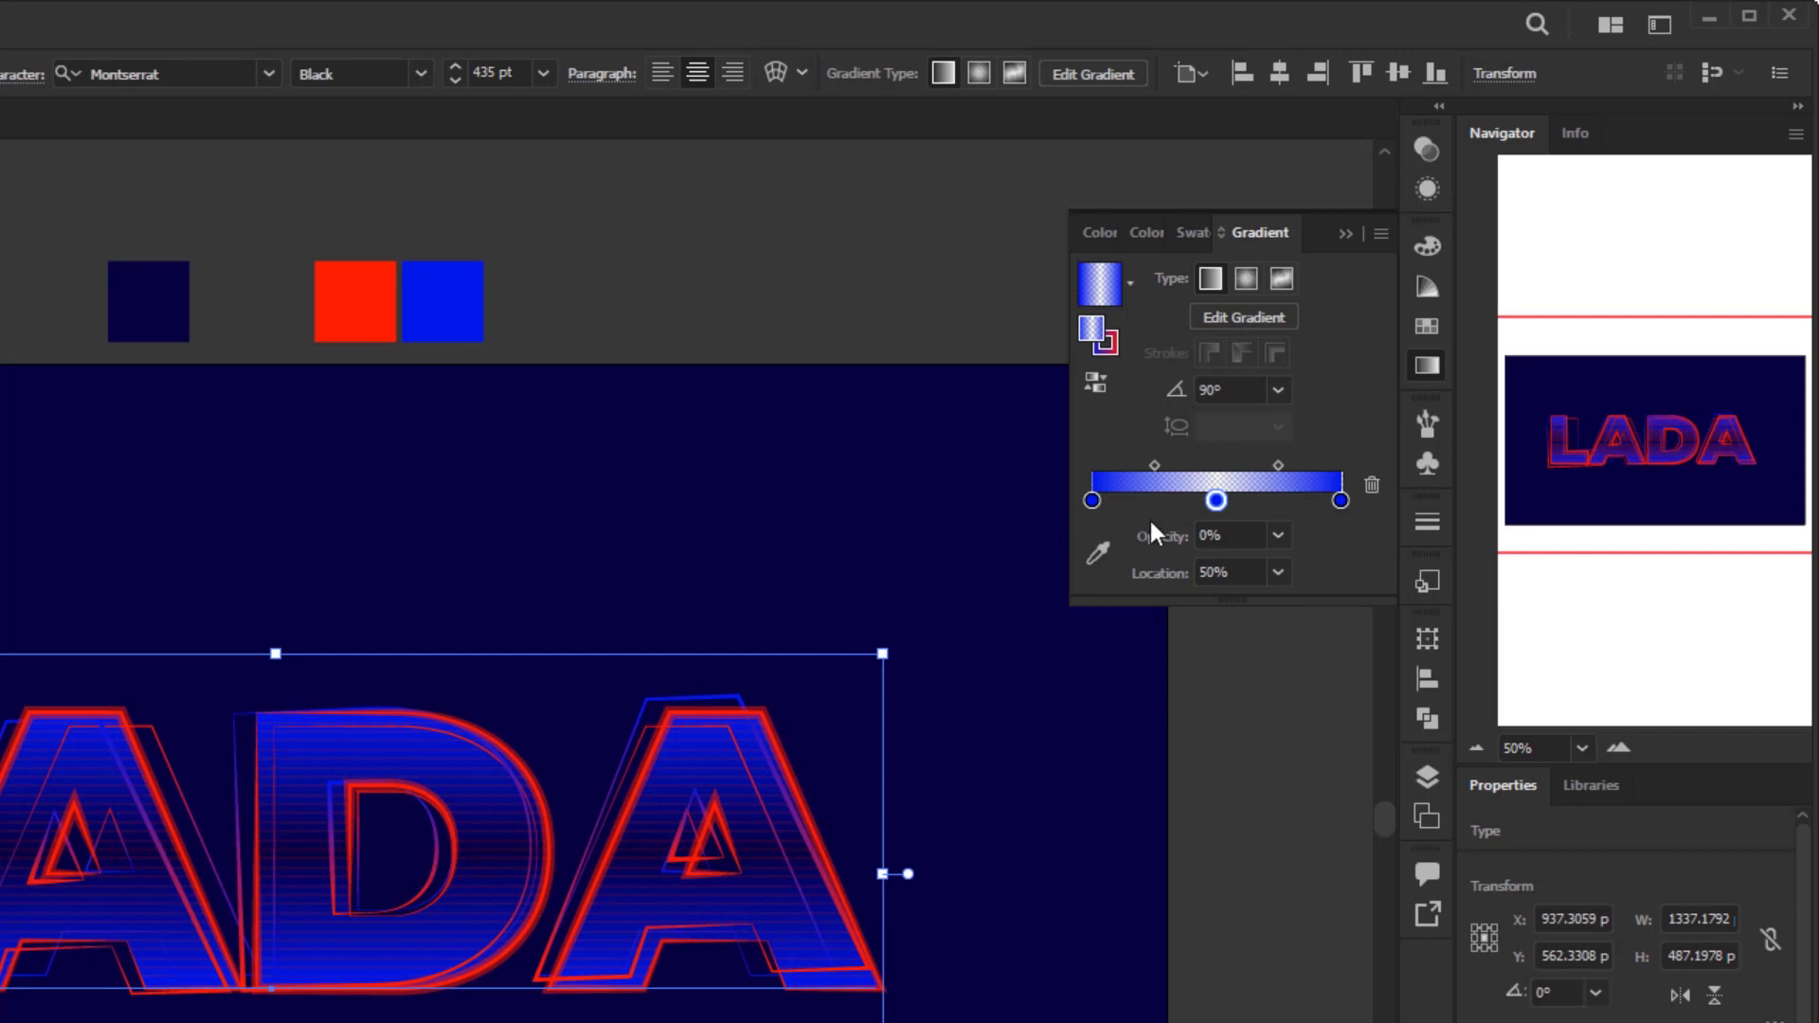
Reduce the opacity of the gradient's starting blue stop at 0% location to 50%
{"action": "left_click", "coordinate": [1094, 503]}
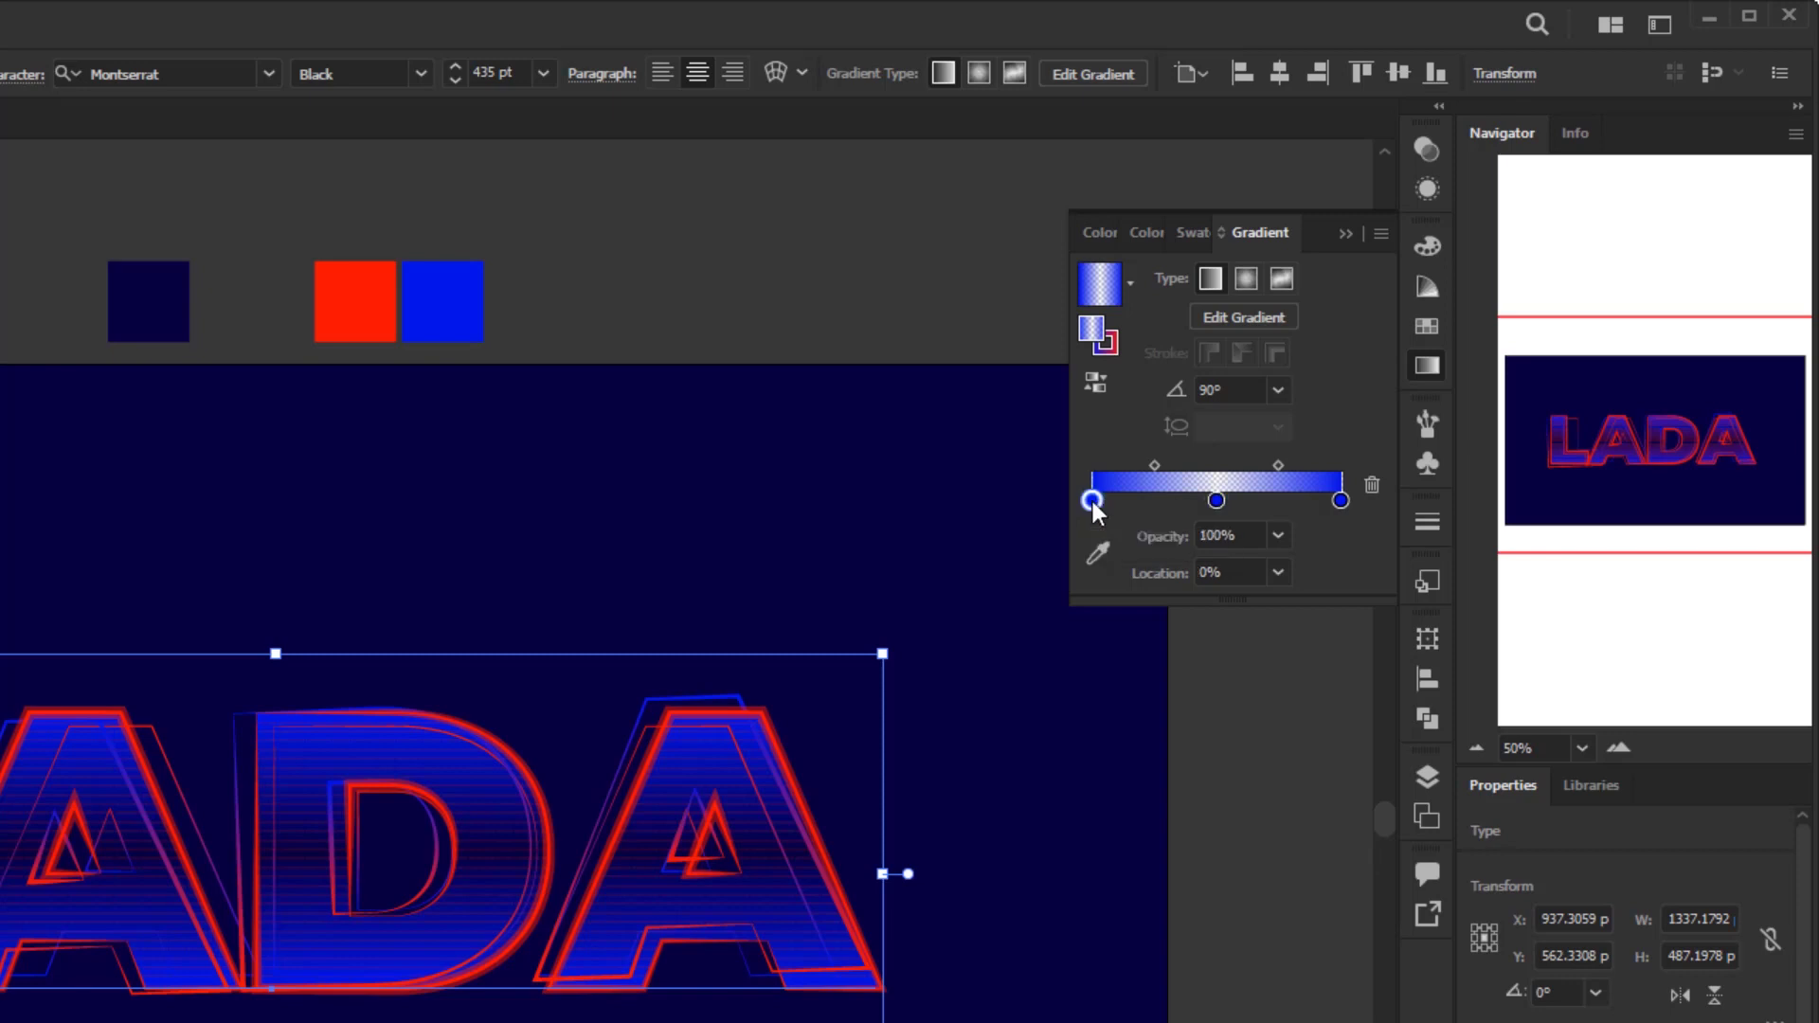
{"action": "left_click", "coordinate": [1278, 536]}
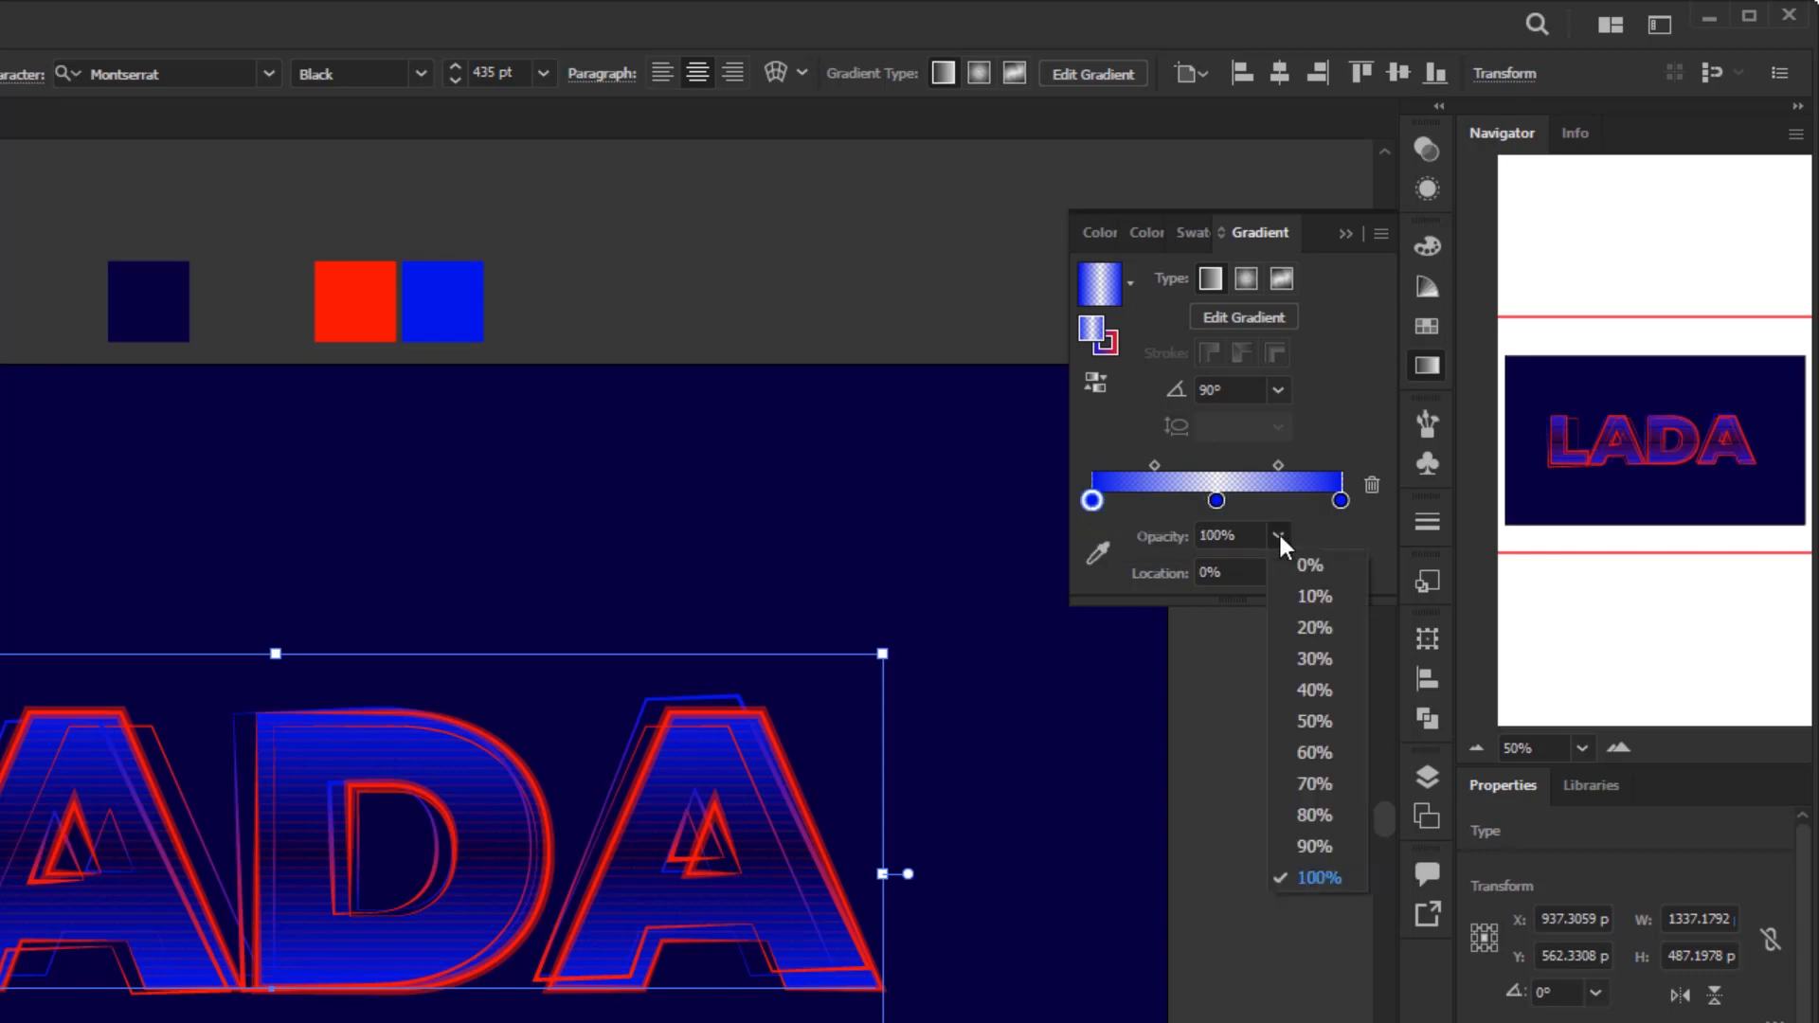
{"action": "left_click", "coordinate": [1322, 718]}
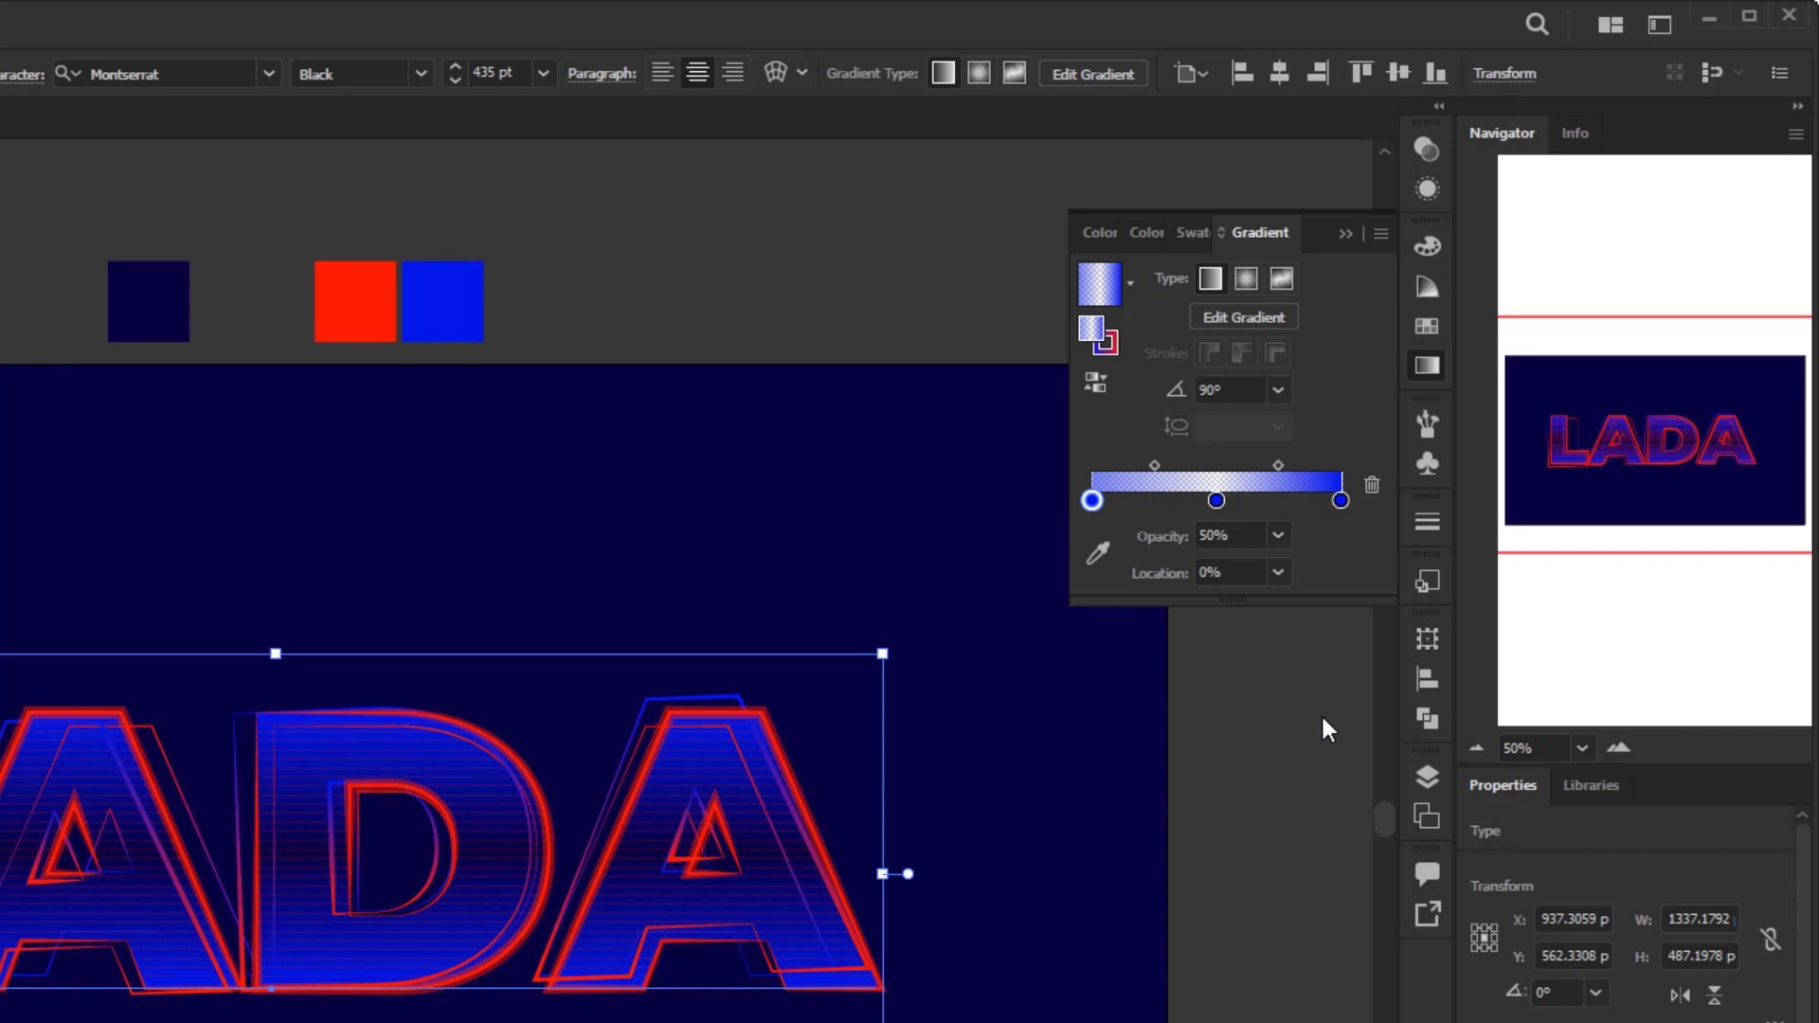
Add a red stop to the fill gradient and set its location to 51% for a hard edge beside the transparent stop
{"action": "left_click", "coordinate": [1262, 502]}
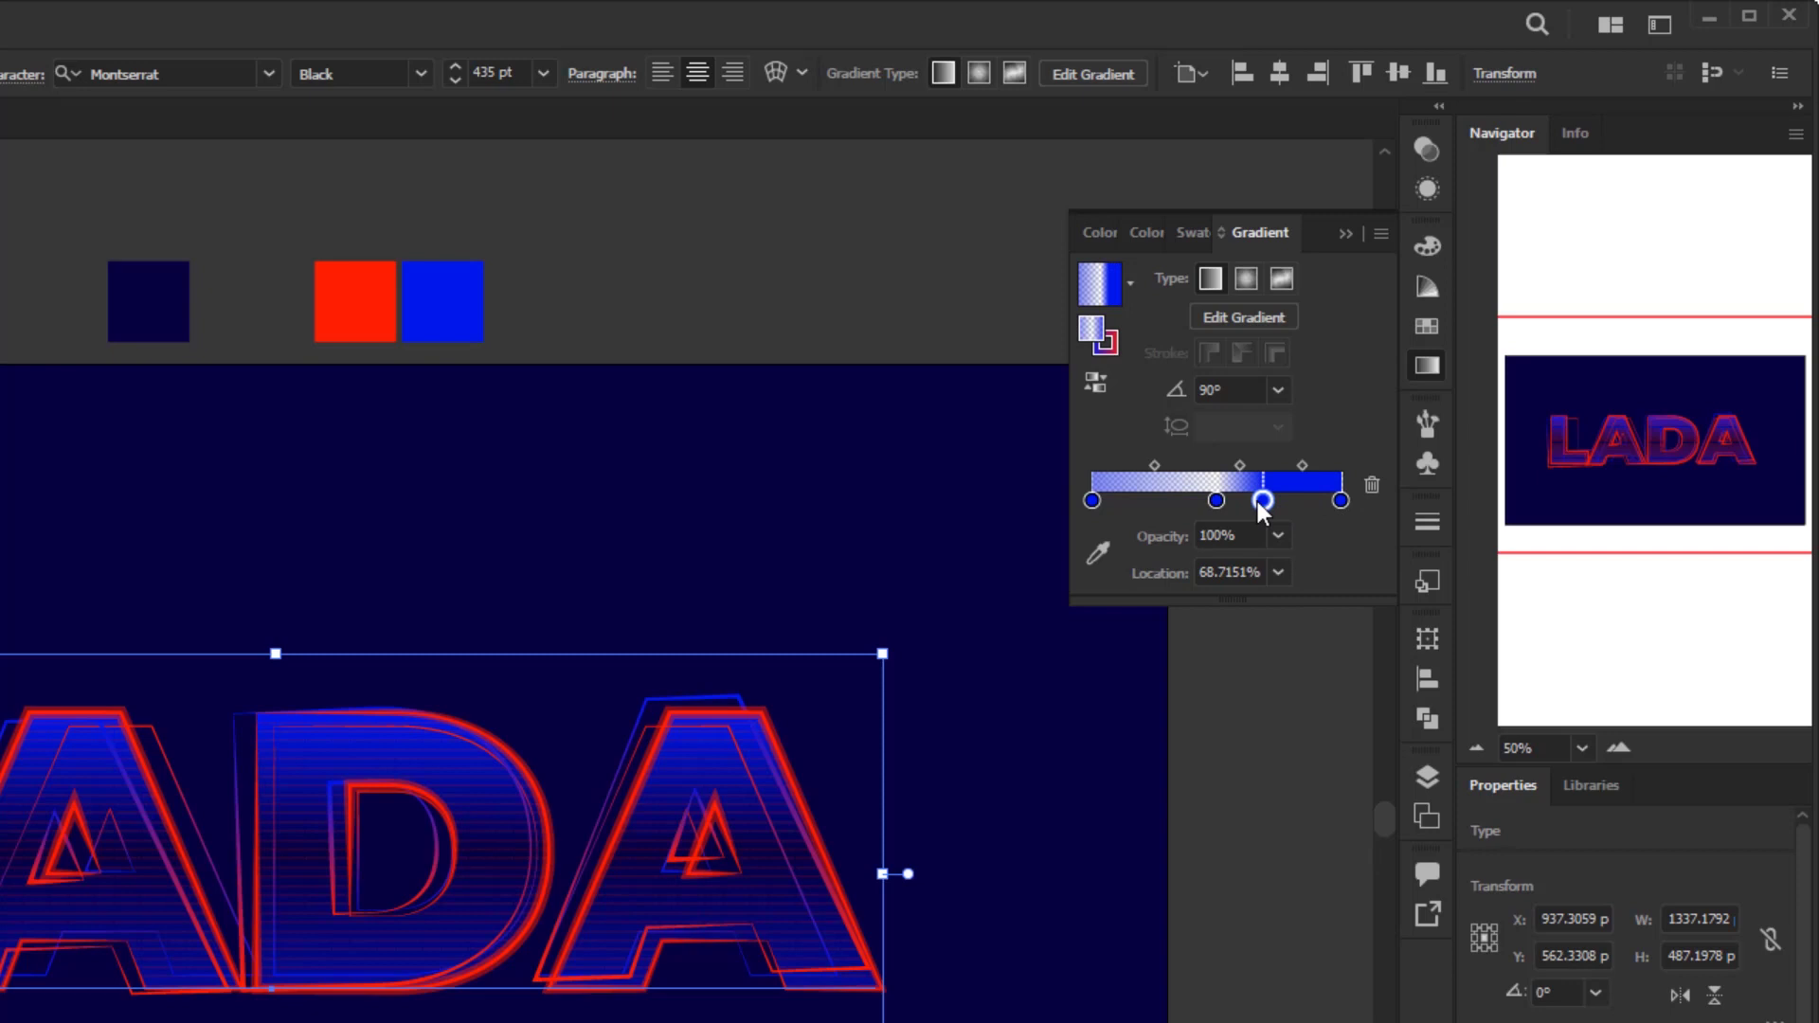
{"action": "double_click", "coordinate": [1260, 502]}
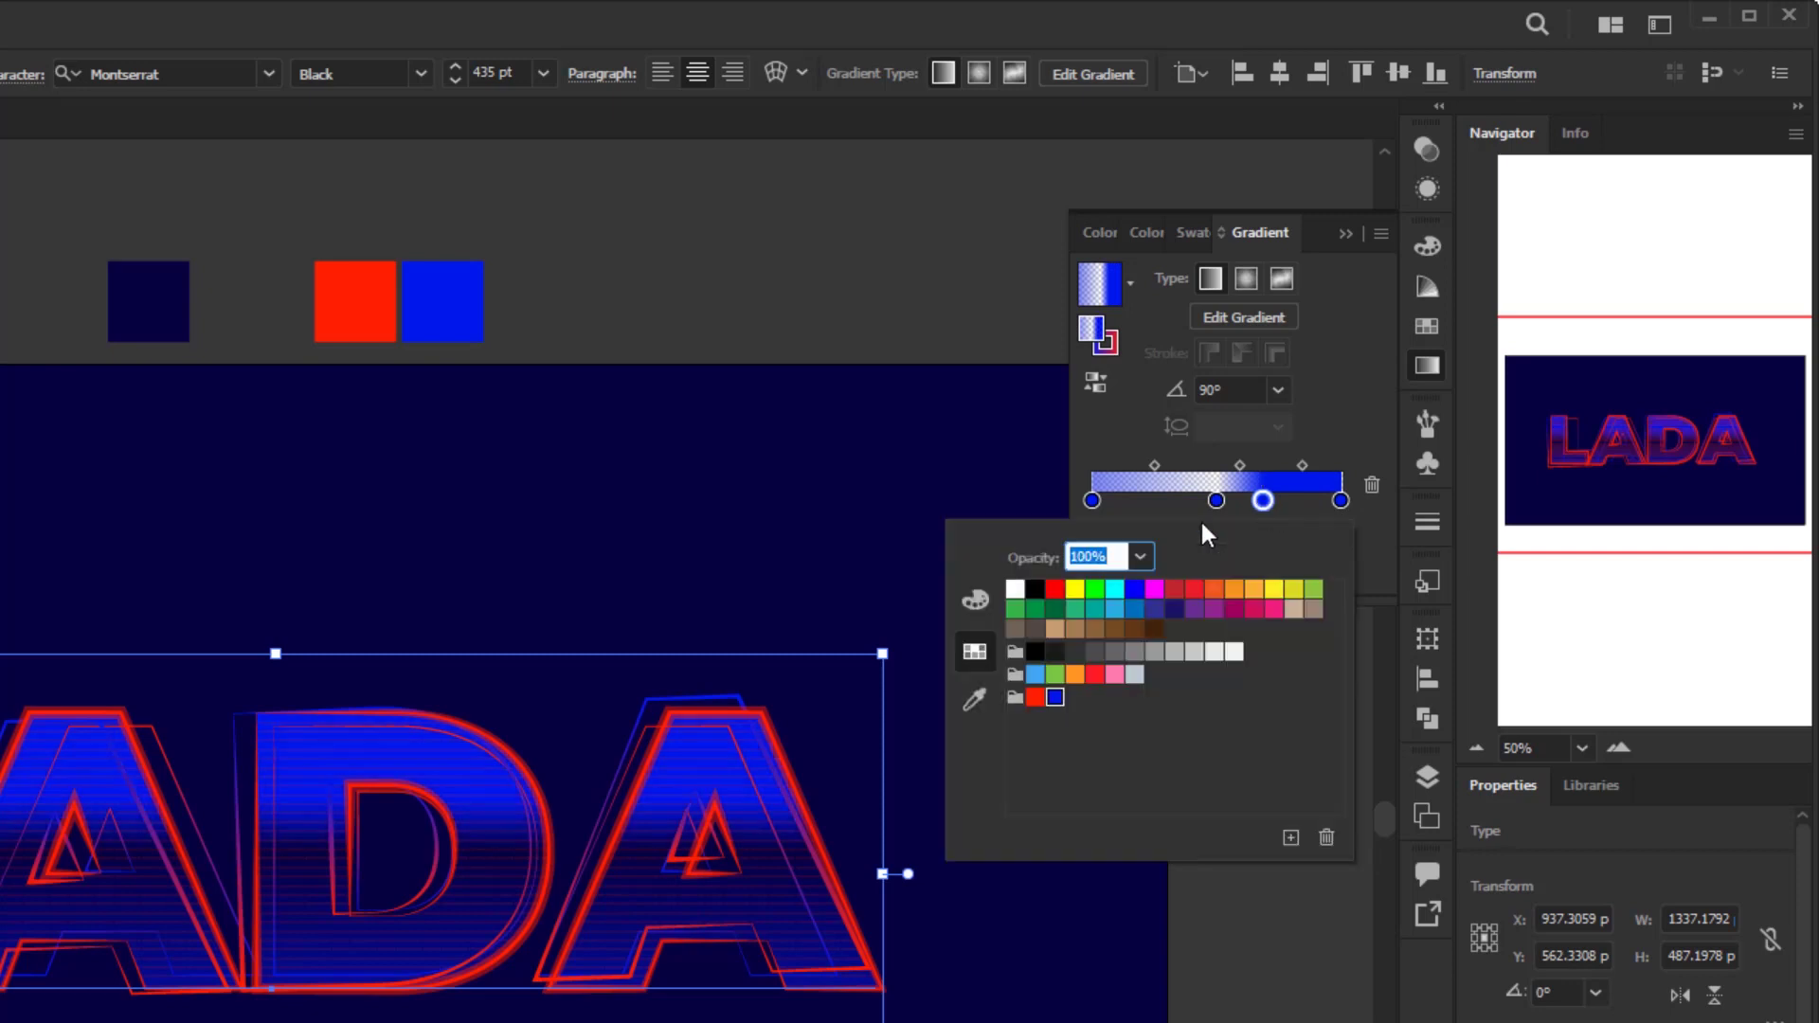
{"action": "left_click", "coordinate": [1036, 705]}
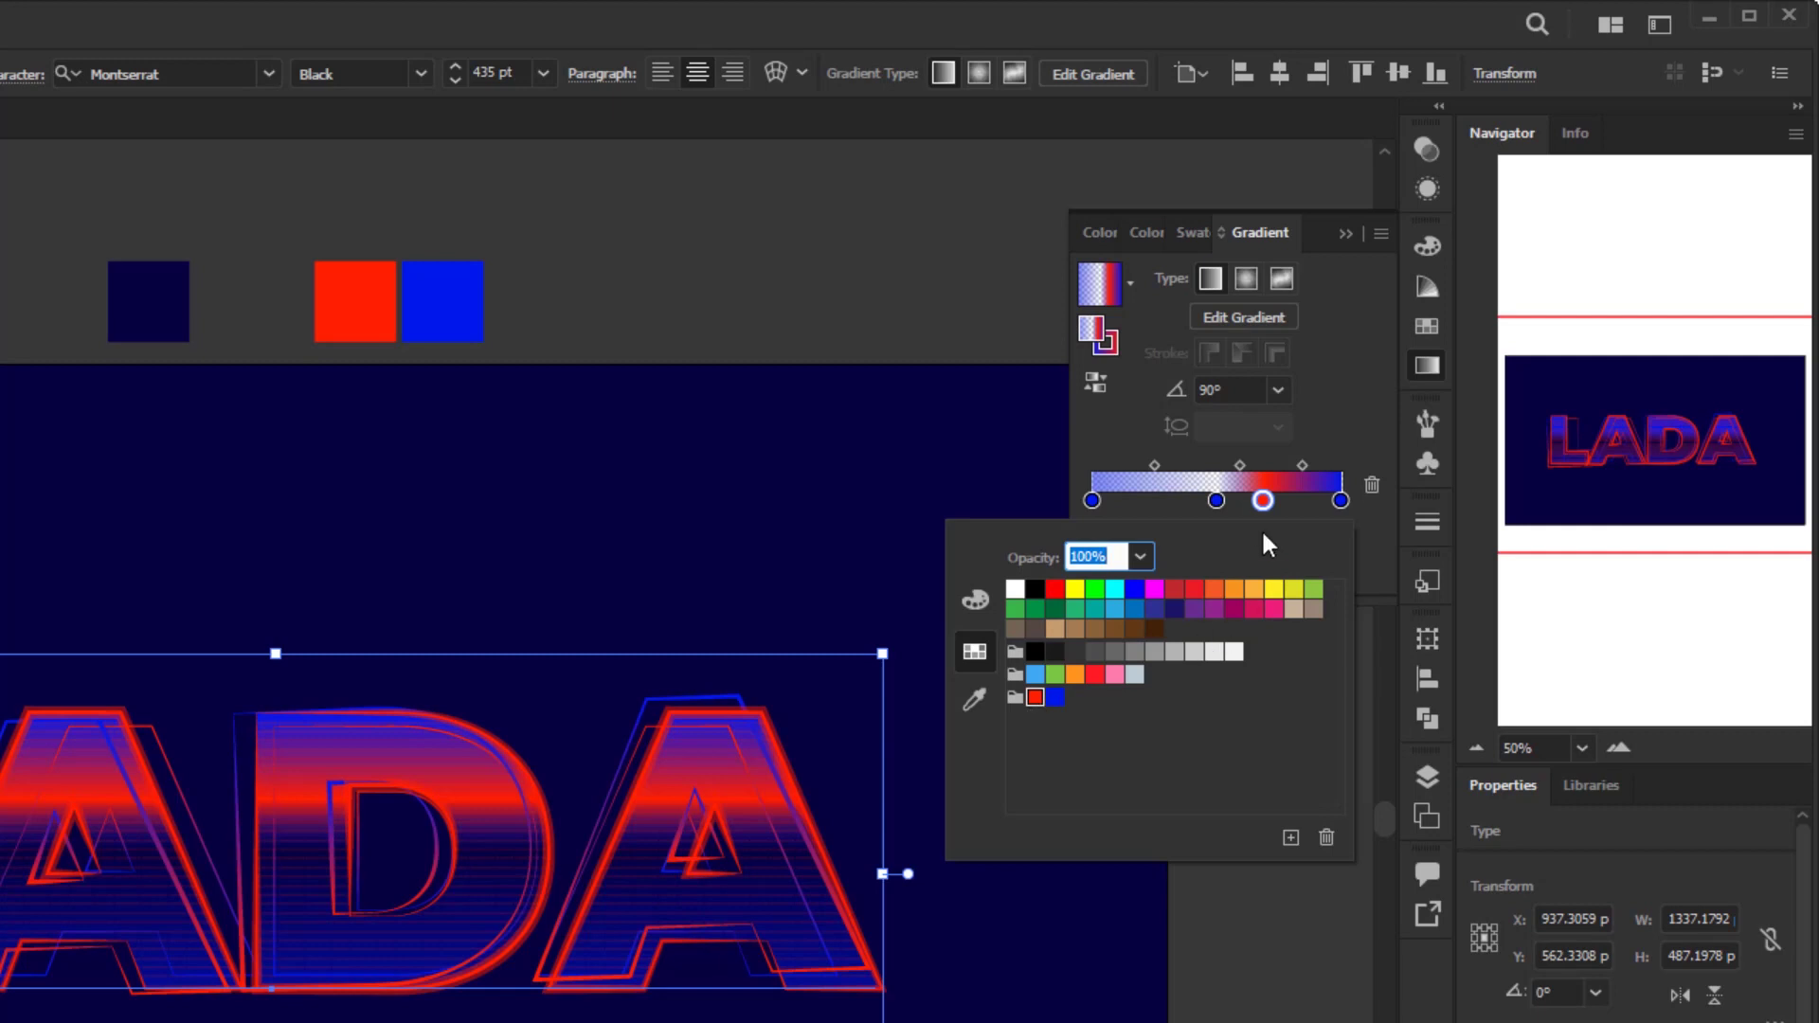
{"action": "left_click", "coordinate": [1262, 501]}
{"action": "left_click", "coordinate": [1278, 572]}
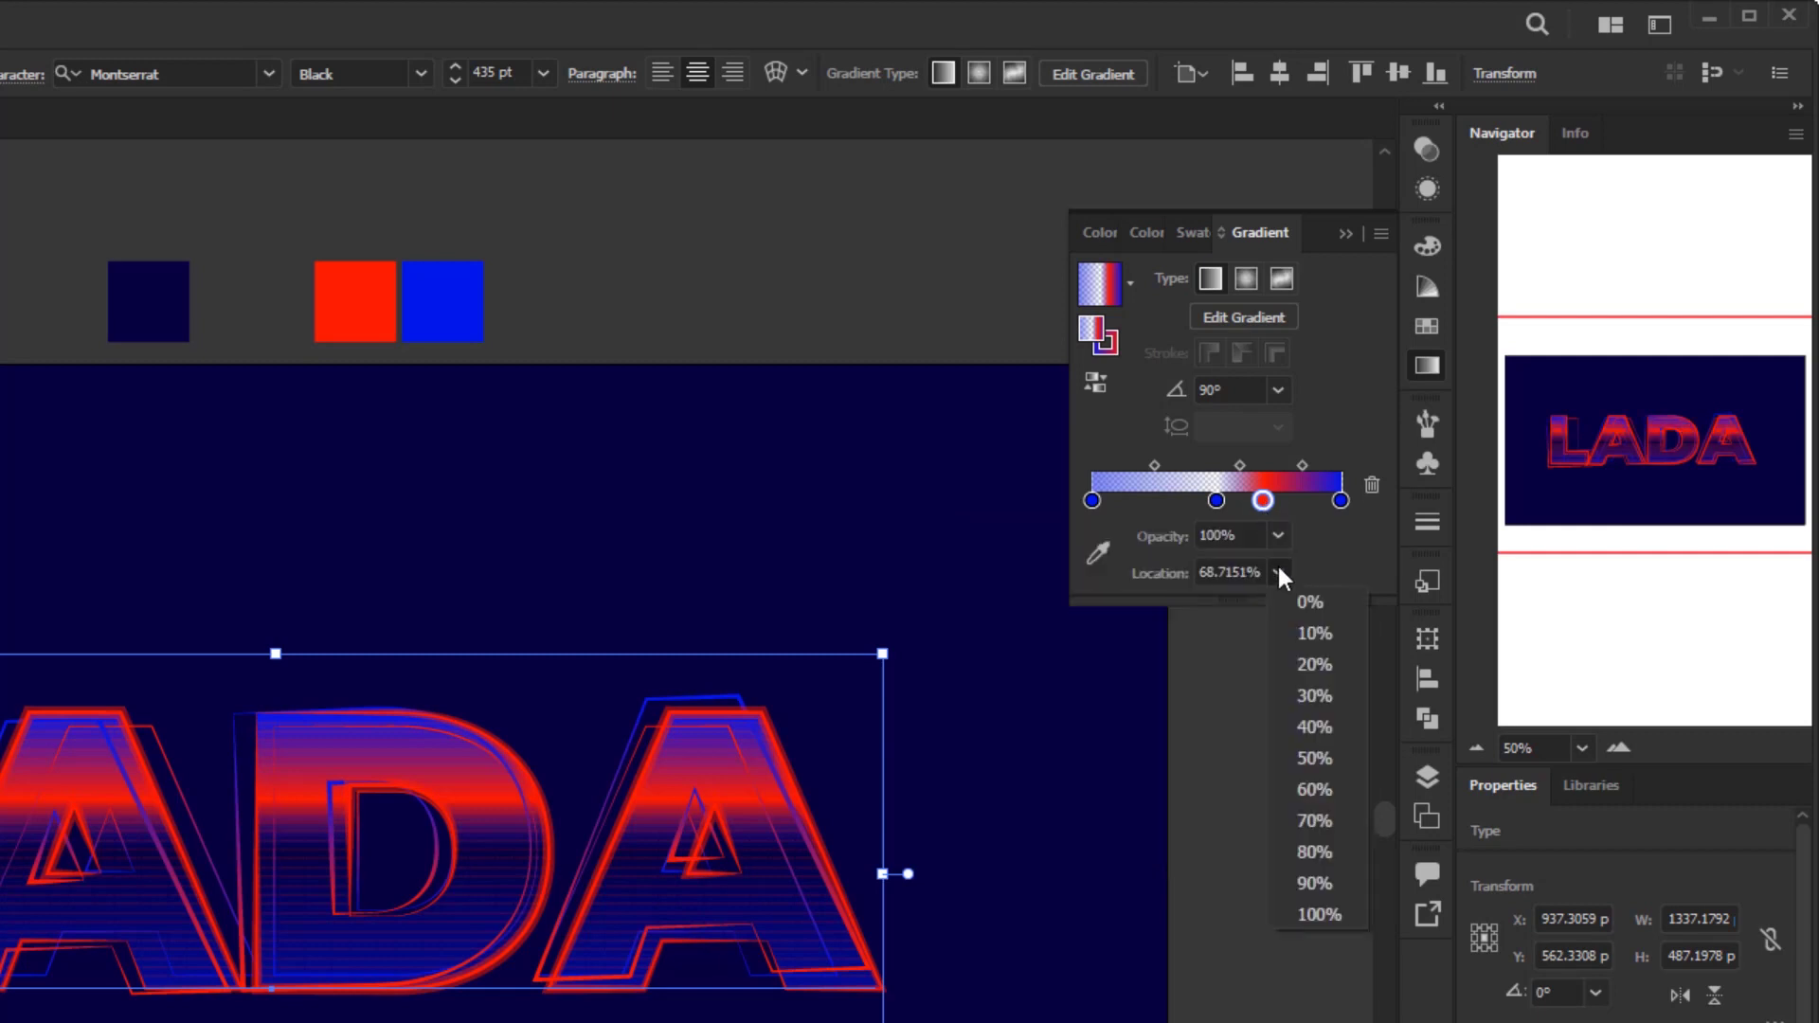
{"action": "left_click", "coordinate": [1312, 758]}
{"action": "left_click", "coordinate": [1230, 572]}
{"action": "type", "text": "5"}
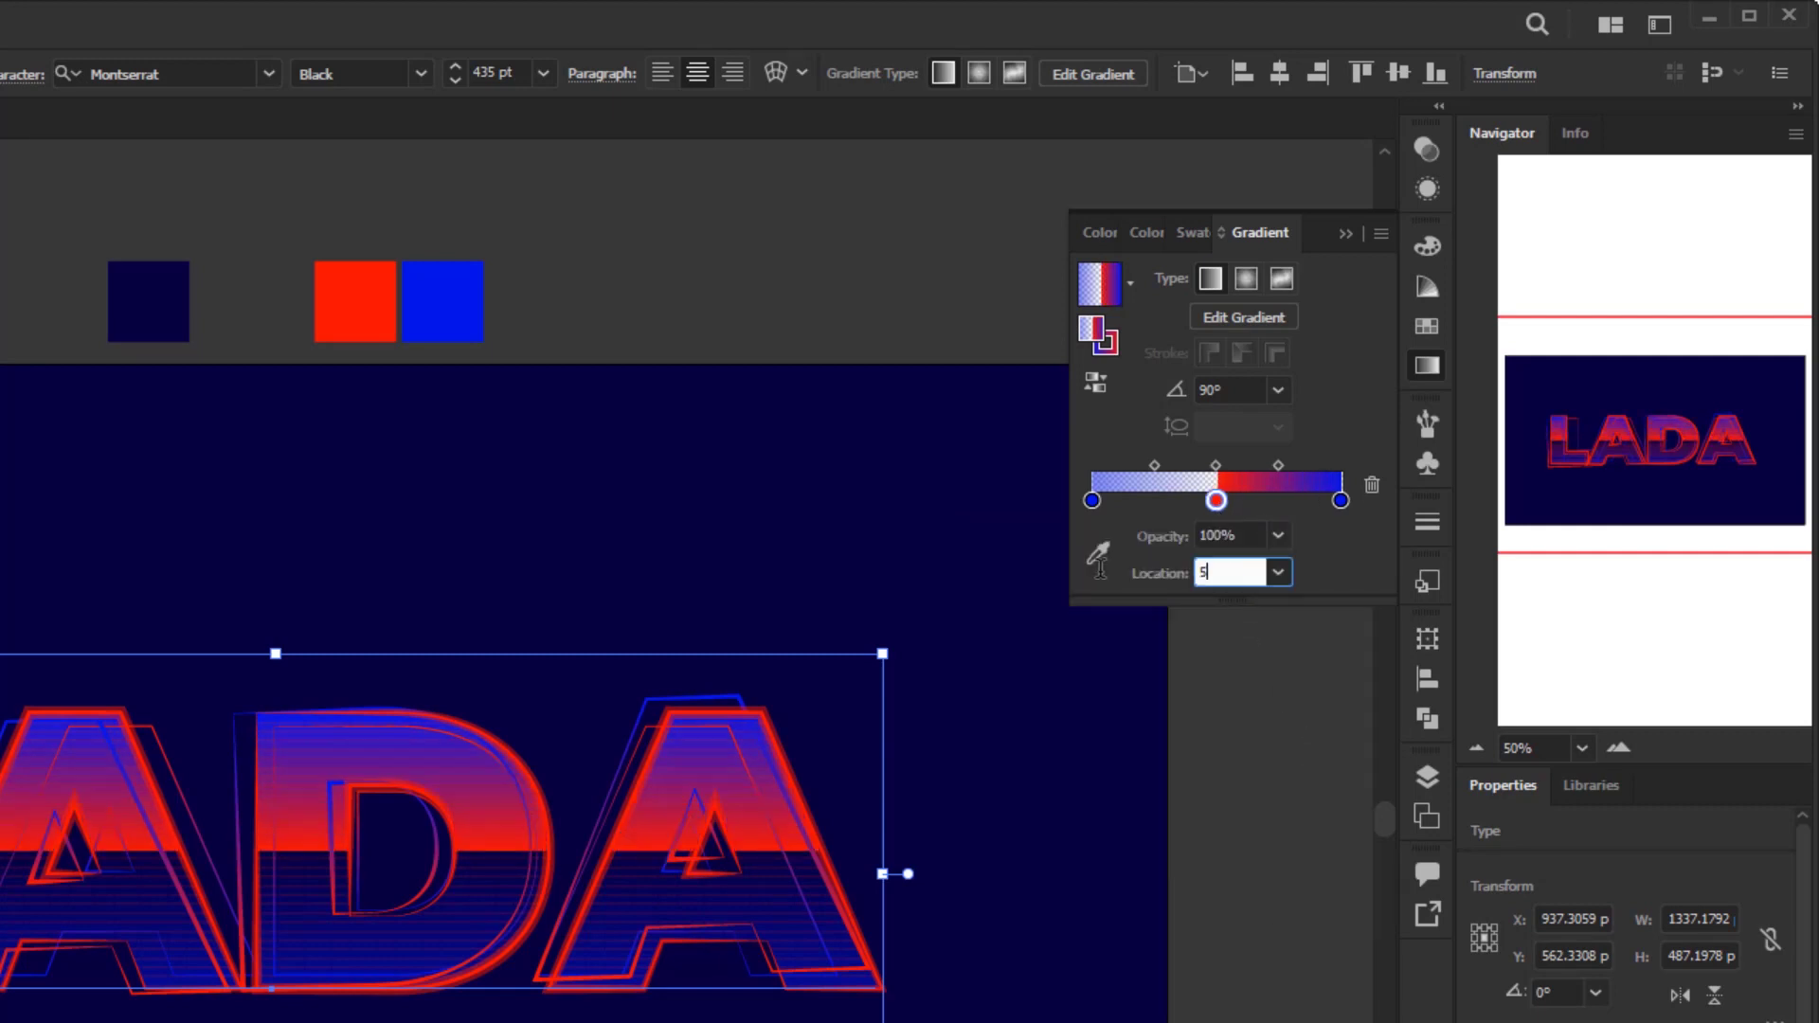
{"action": "key", "text": "Return"}
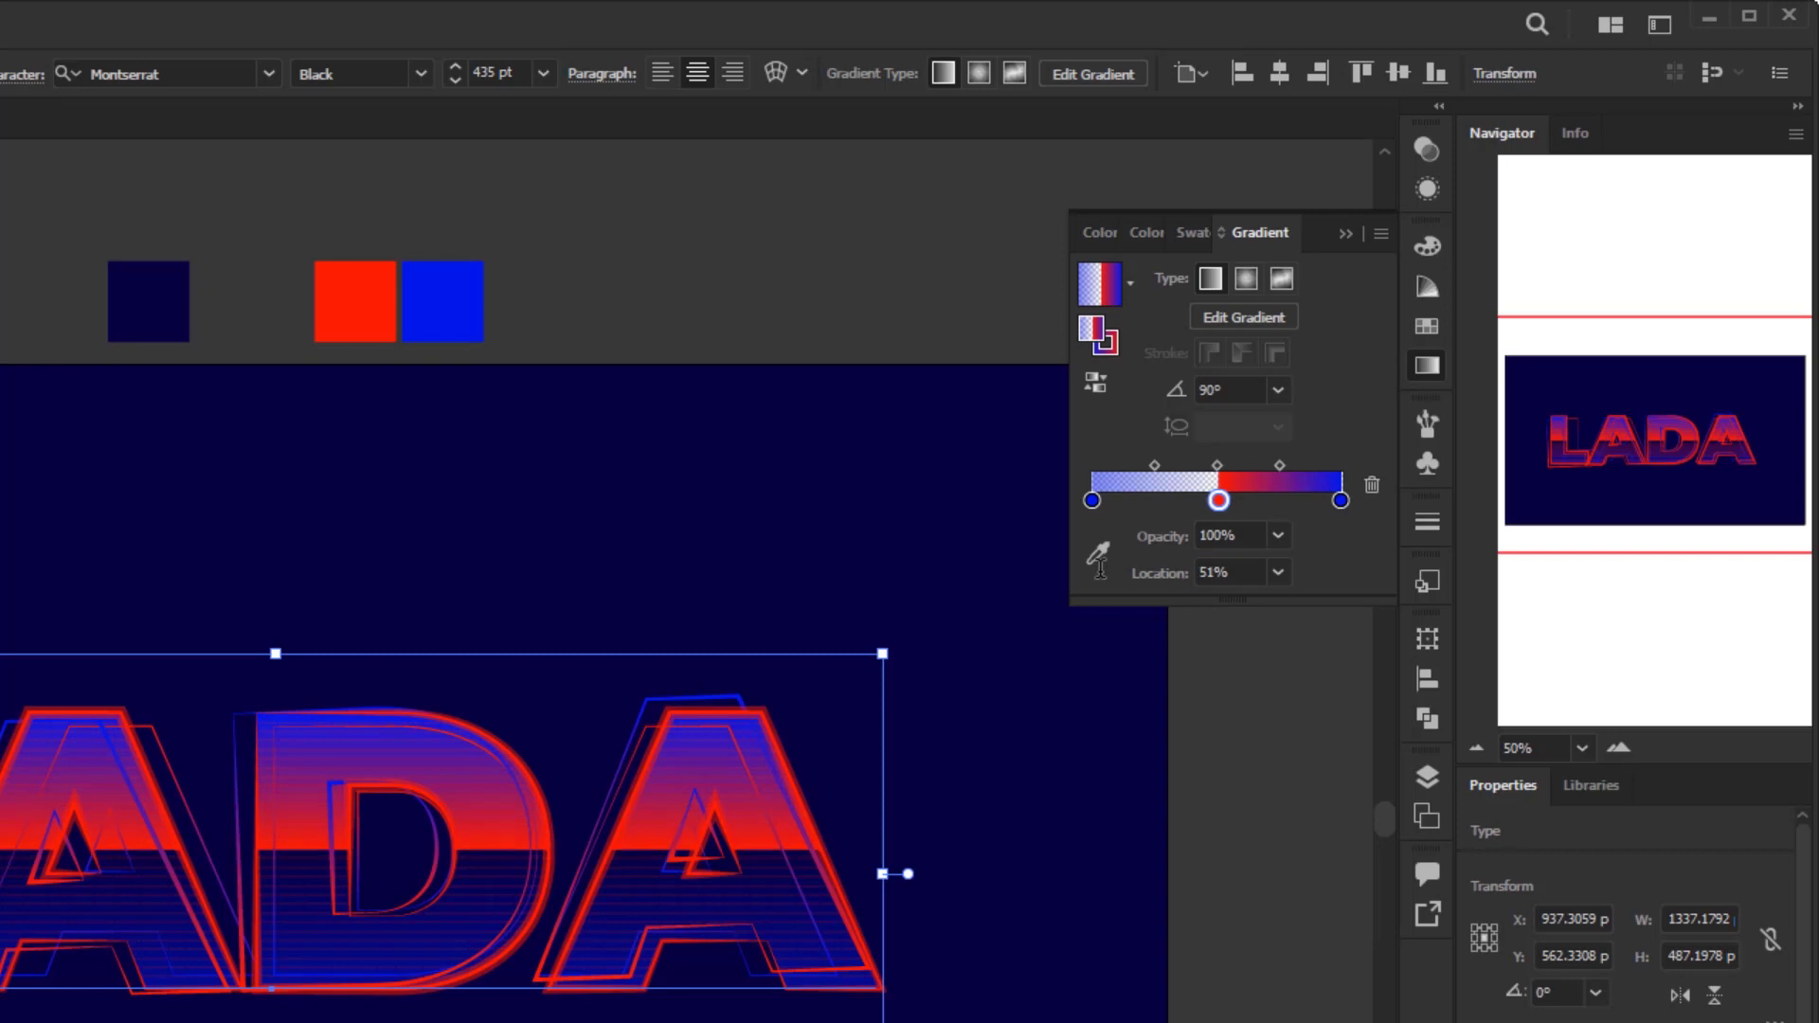
Apply a Transform effect to the gradient fill with horizontal and vertical scale at 90%
{"action": "left_click", "coordinate": [1426, 189]}
{"action": "left_click", "coordinate": [1471, 169]}
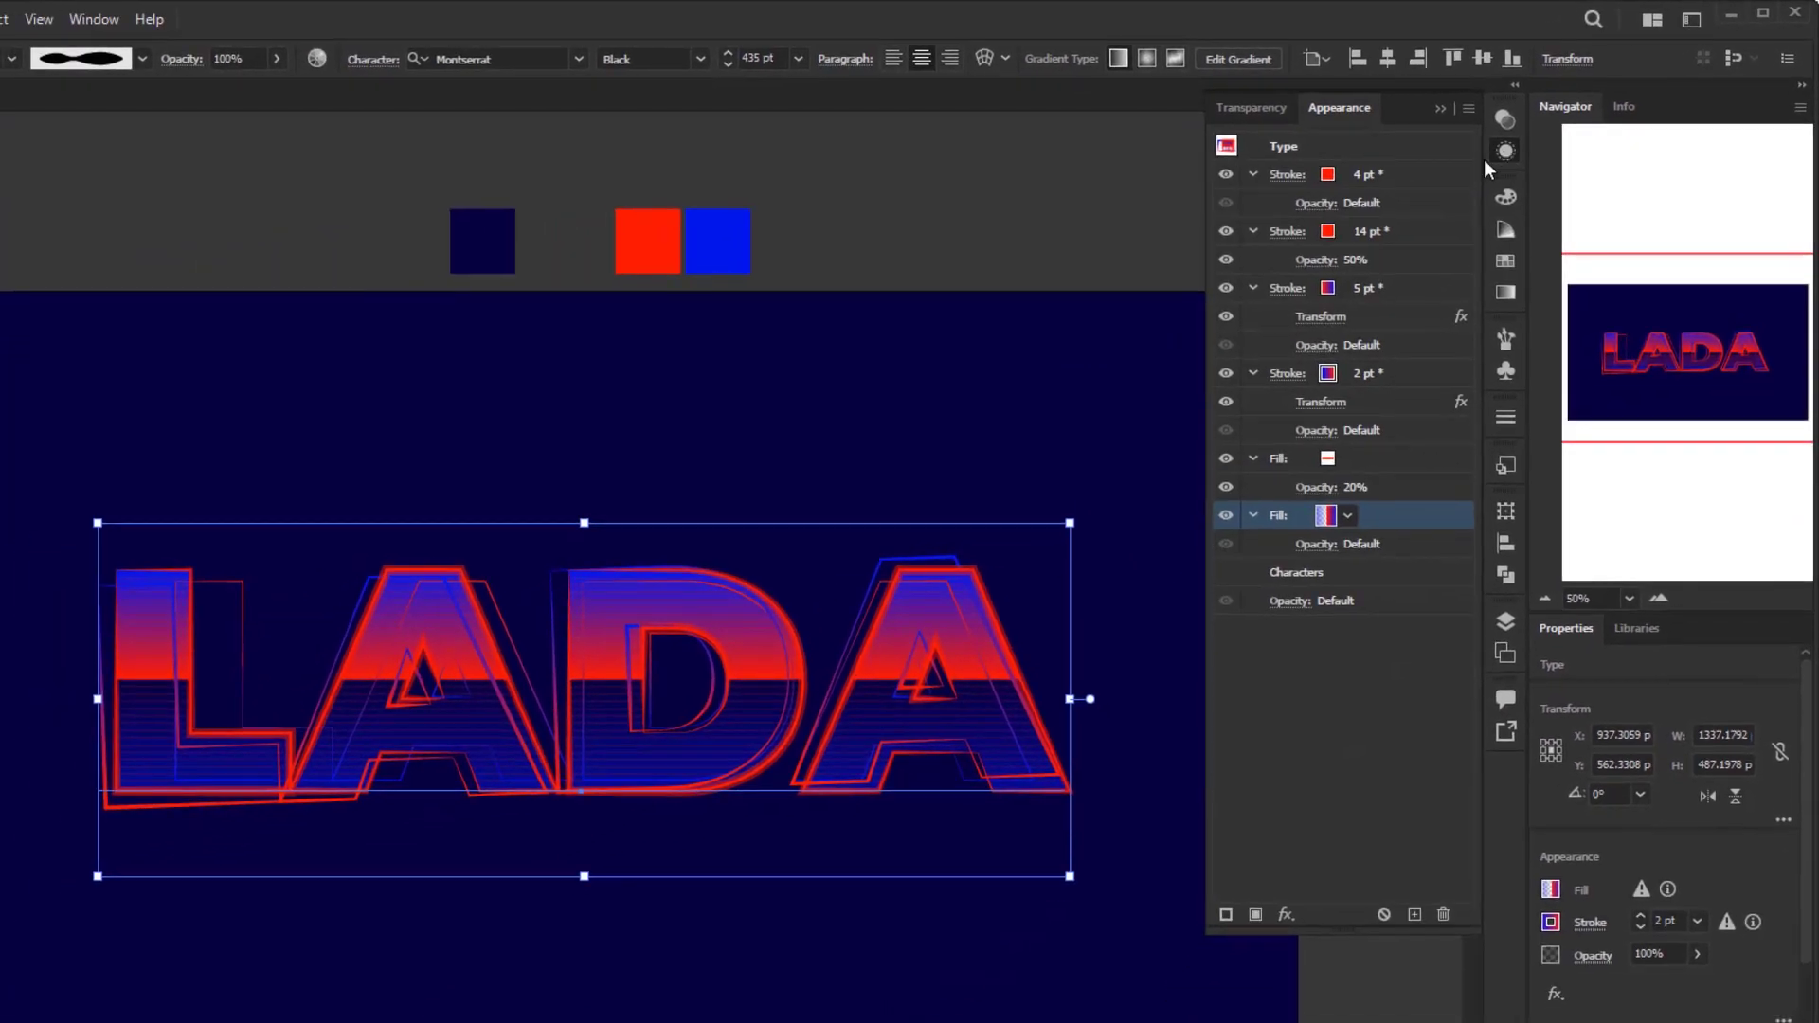
{"action": "left_click", "coordinate": [1290, 912]}
{"action": "mouse_move", "coordinate": [1387, 453]}
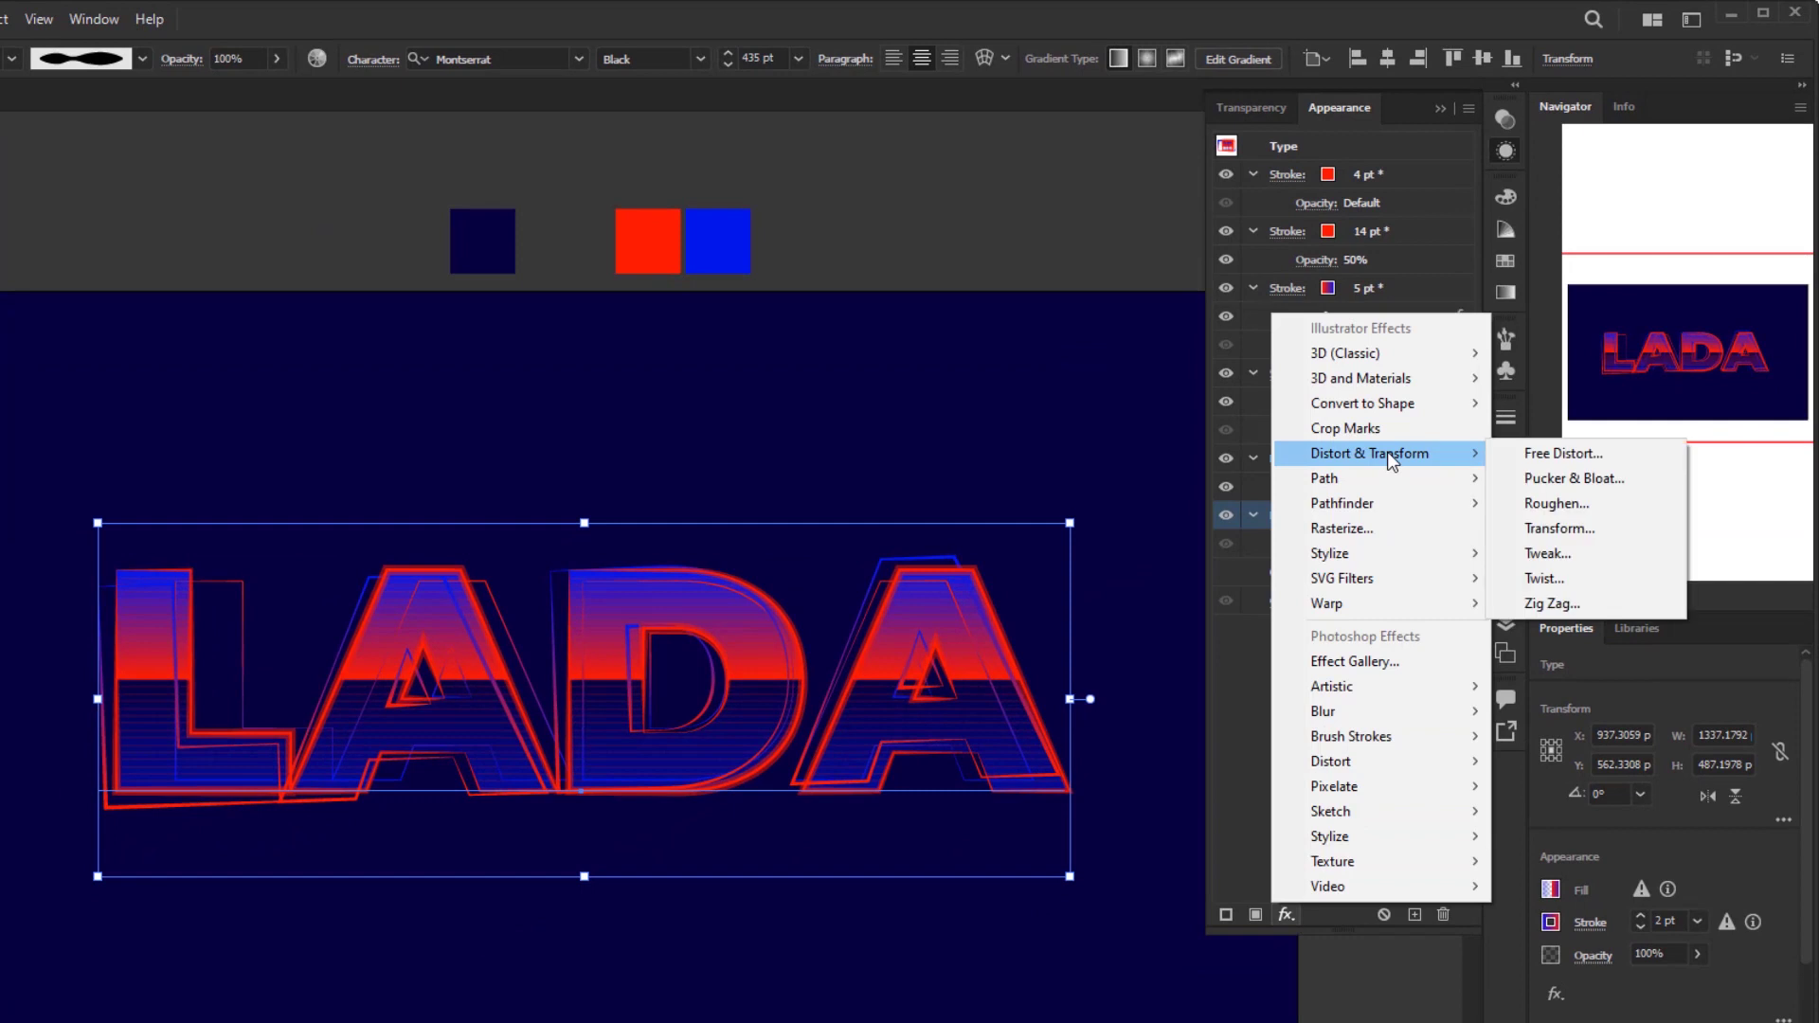
{"action": "left_click", "coordinate": [1623, 530]}
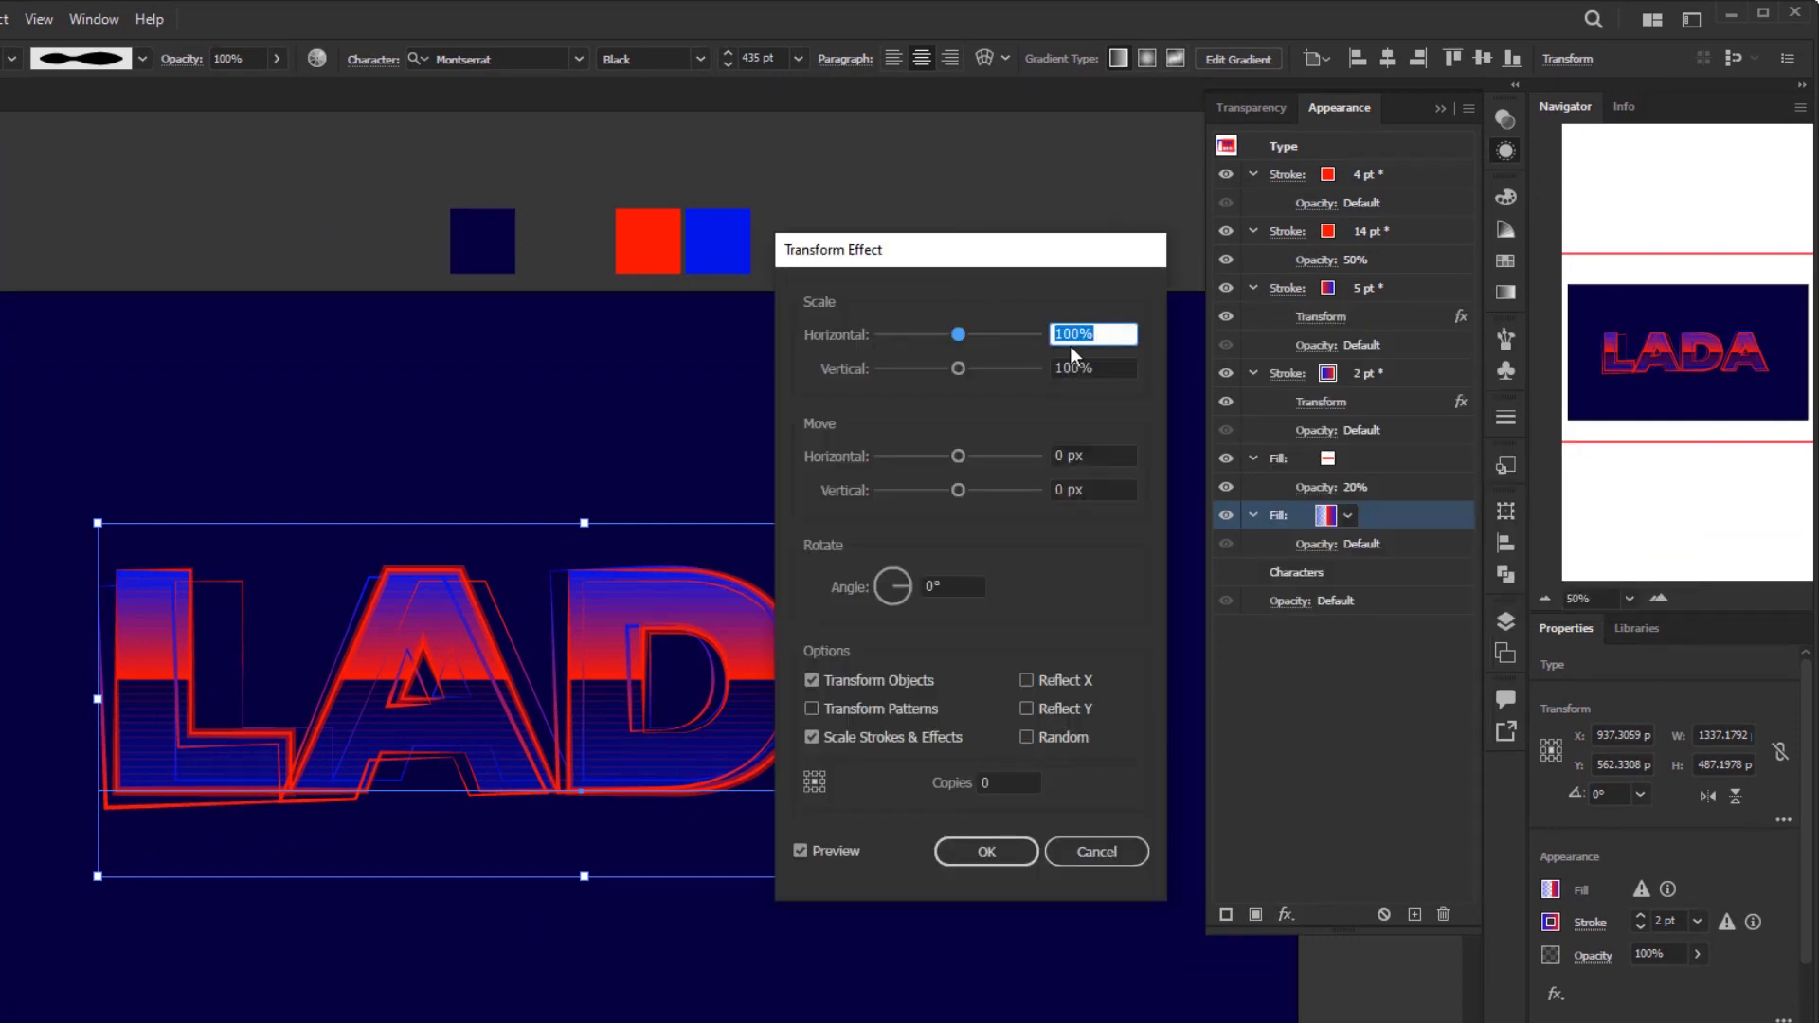
{"action": "type", "text": "90"}
{"action": "key", "text": "Tab"}
{"action": "type", "text": "90"}
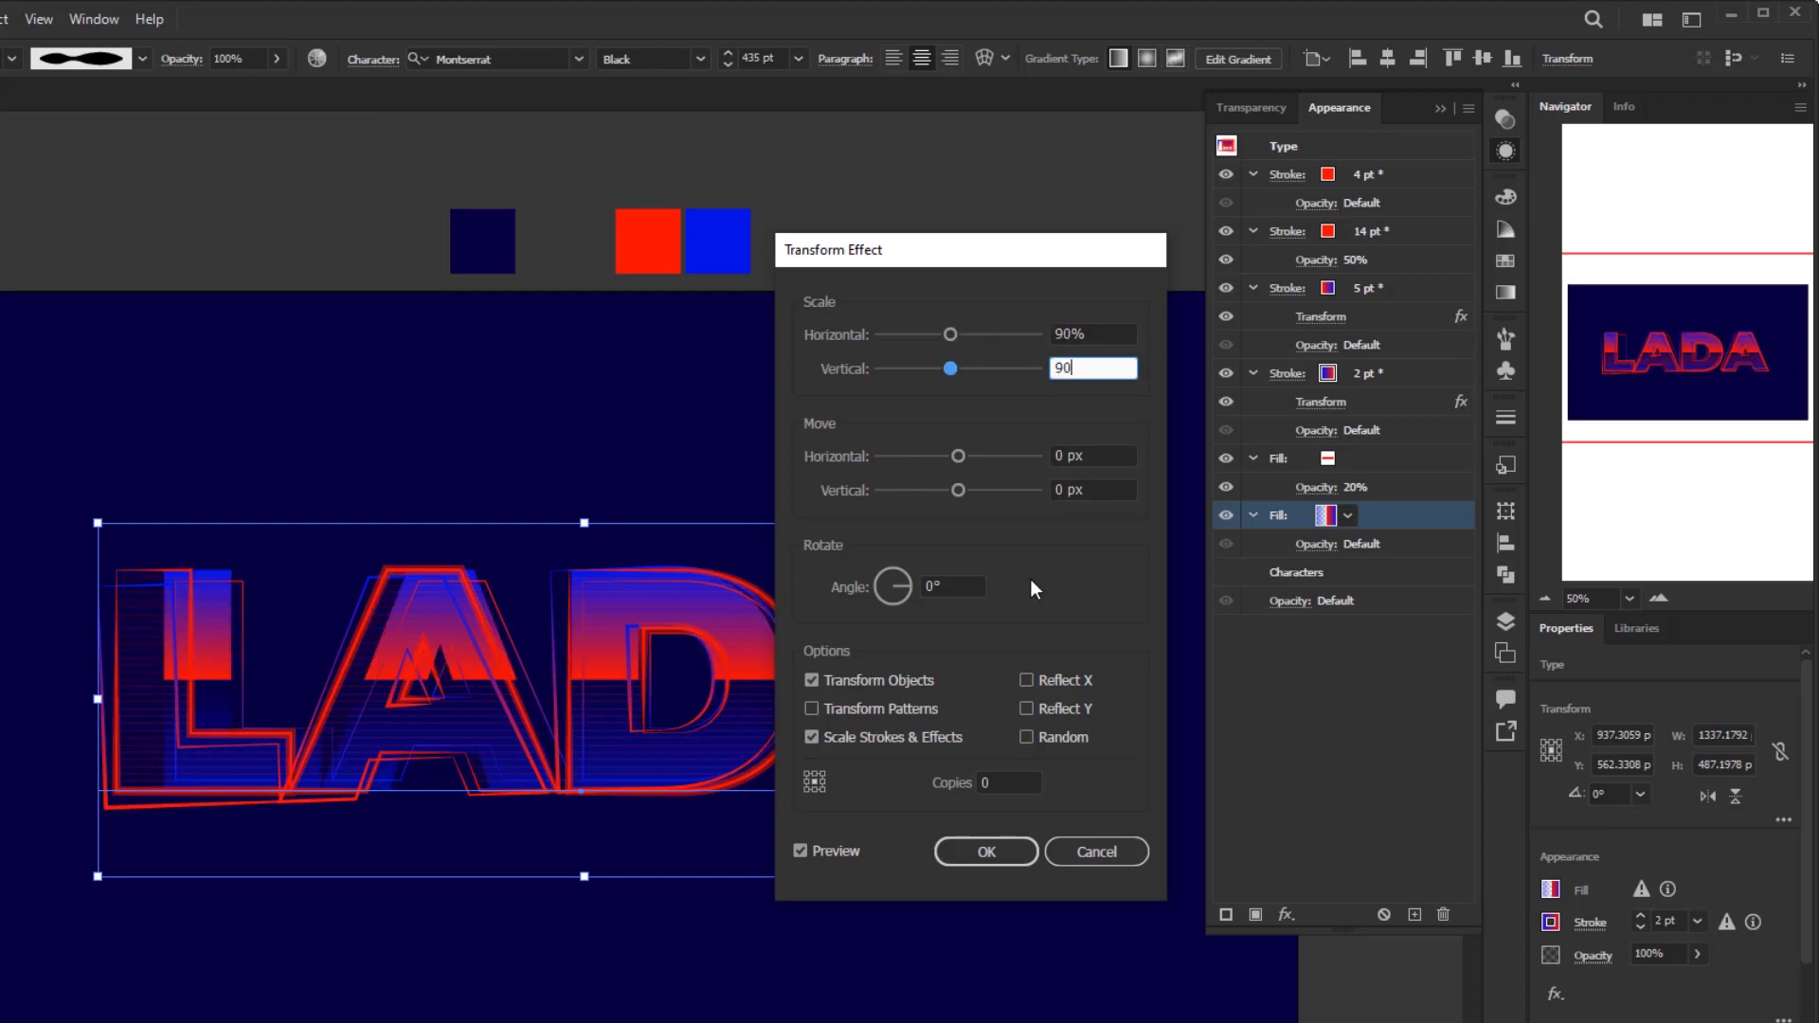
{"action": "left_click", "coordinate": [995, 856]}
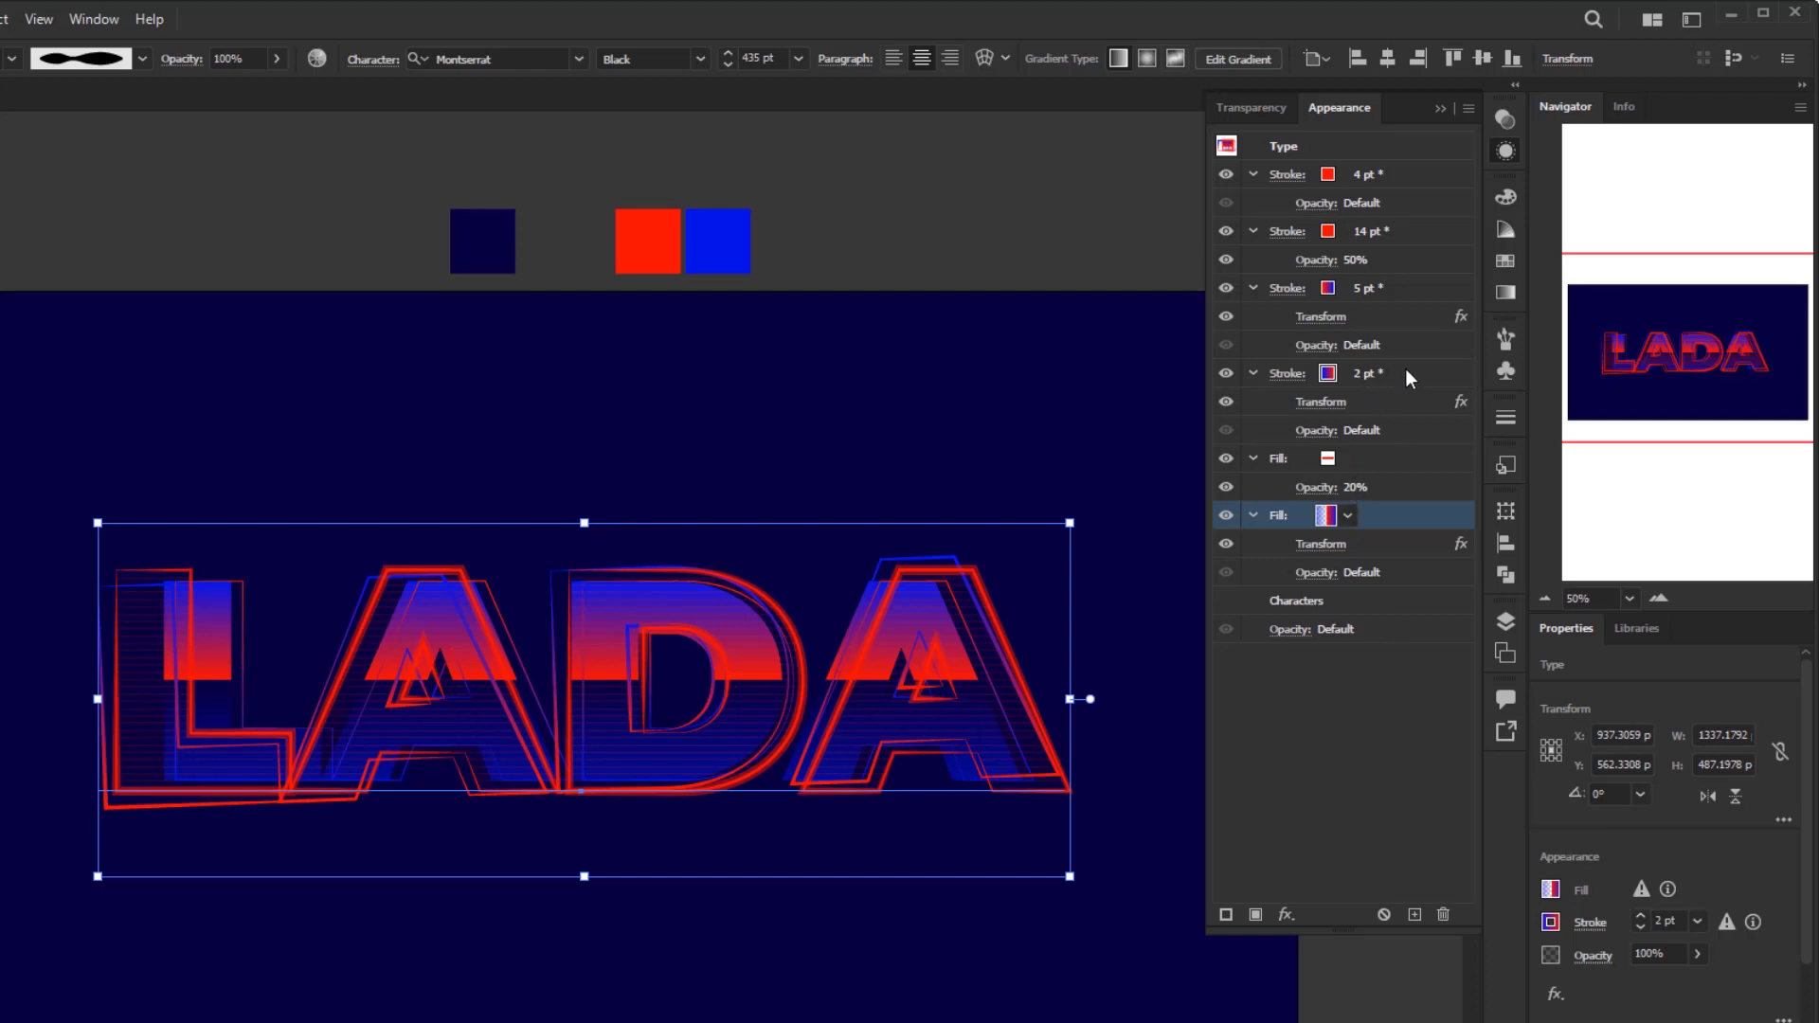
Duplicate the 2 pt gradient stroke with its Transform effect and move one copy below both fills
{"action": "left_click", "coordinate": [1440, 373]}
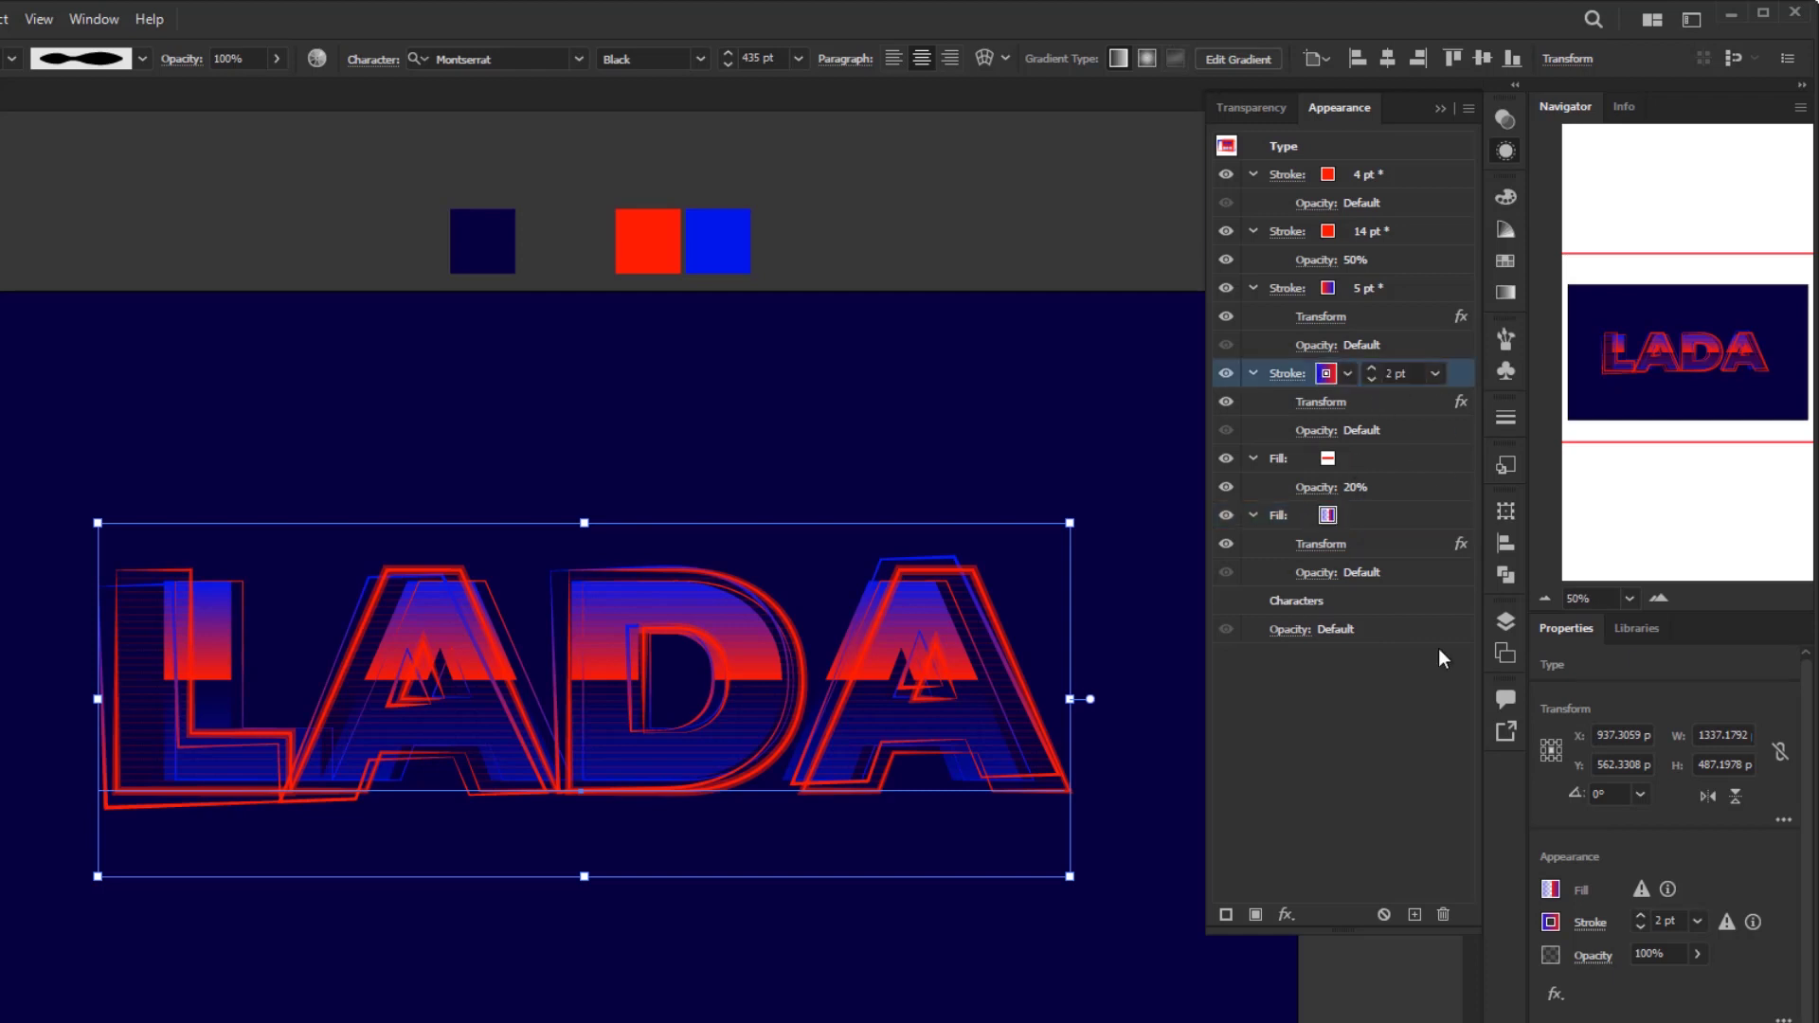
{"action": "left_click", "coordinate": [1414, 913]}
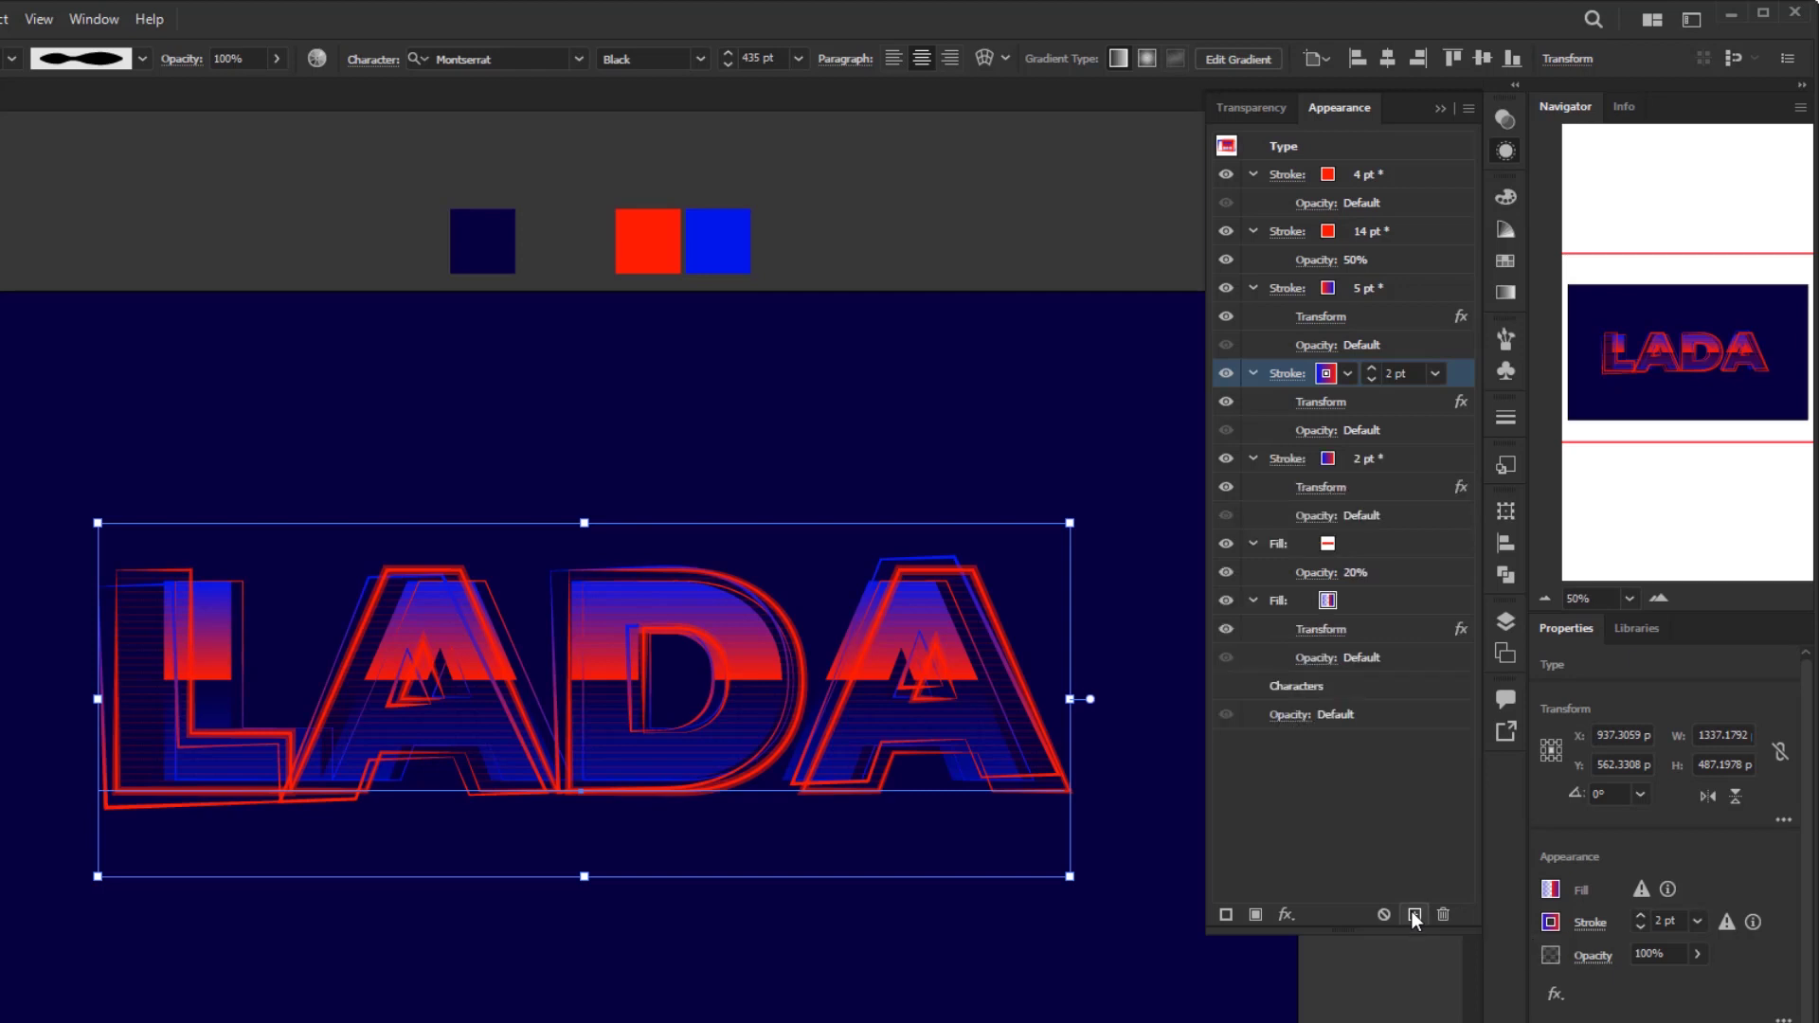
{"action": "left_click", "coordinate": [1434, 453]}
{"action": "left_click_drag", "start_coordinate": [1446, 542], "coordinate": [1410, 674]}
{"action": "left_click", "coordinate": [1408, 599]}
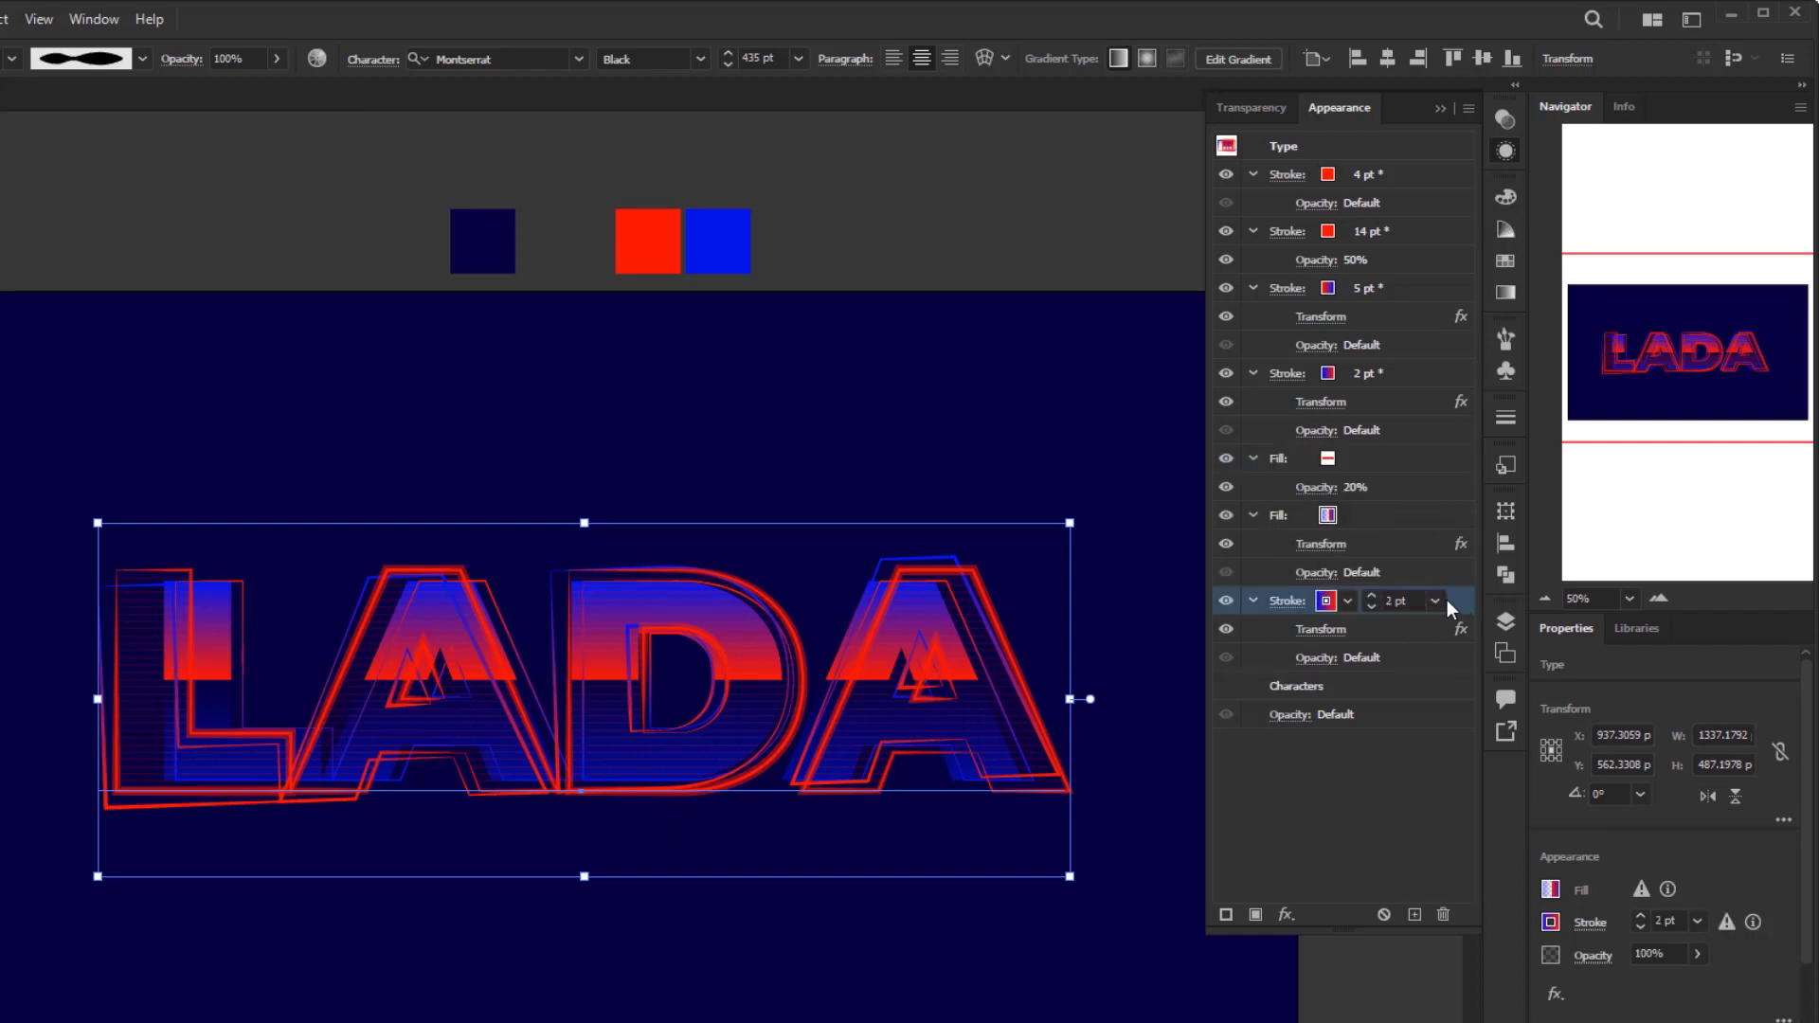
Set the weight of the stroke beneath the fills to 18 pt
{"action": "left_click", "coordinate": [1439, 598]}
{"action": "type", "text": "18"}
{"action": "key", "text": "Return"}
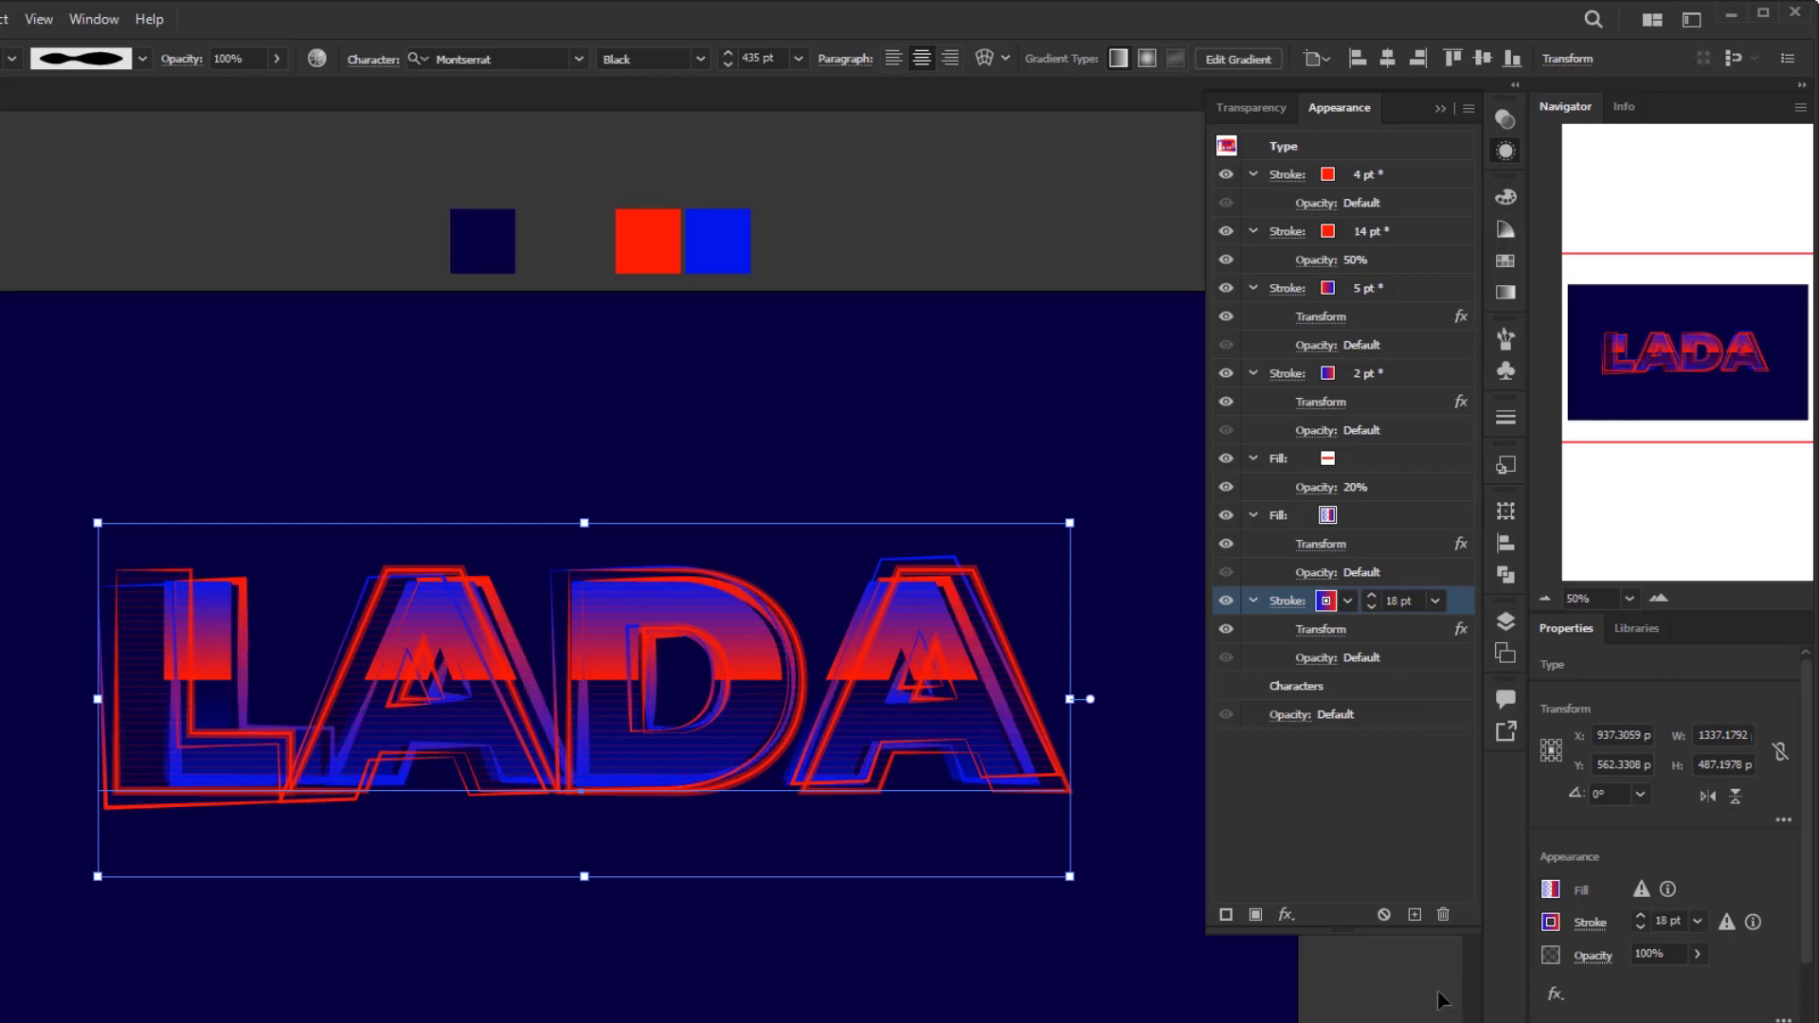
Edit the 18 pt stroke's Transform effect: 100% horizontal and vertical scale, move 2.5 px horizontally and 4 px vertically, rotate 3°
{"action": "left_click", "coordinate": [1322, 628]}
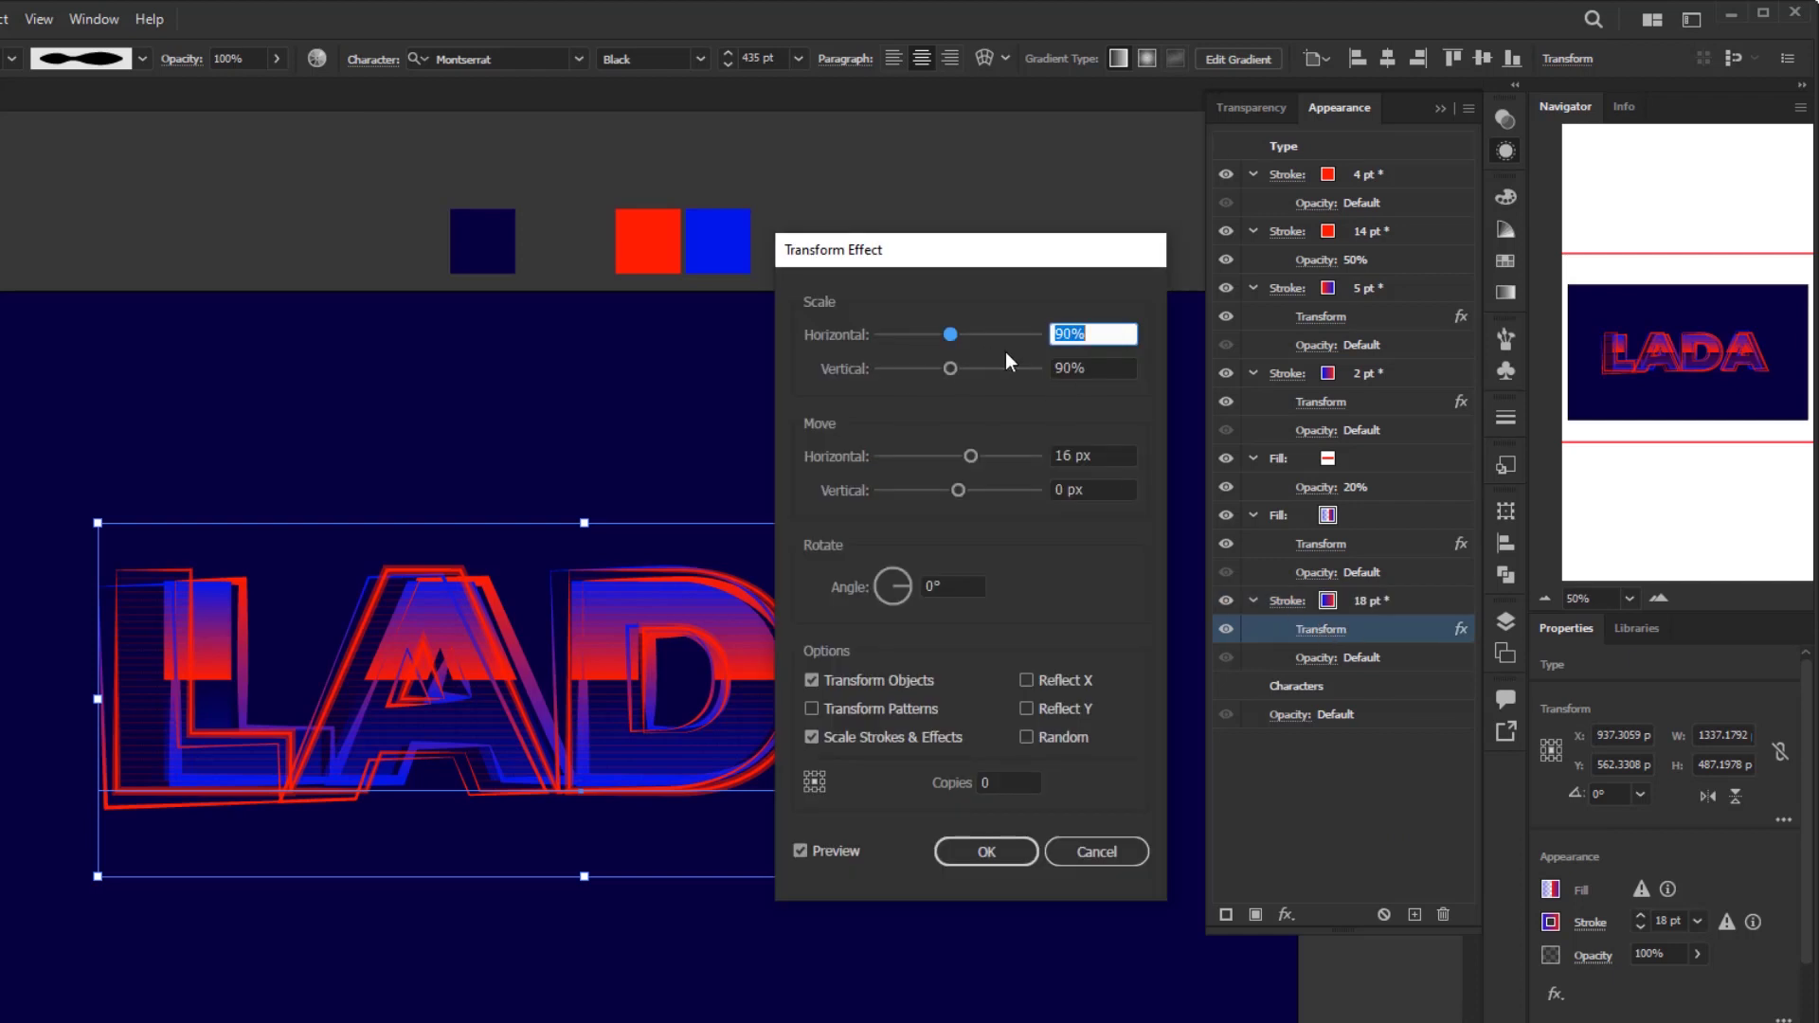
{"action": "left_click", "coordinate": [1084, 453]}
{"action": "type", "text": "2.5"}
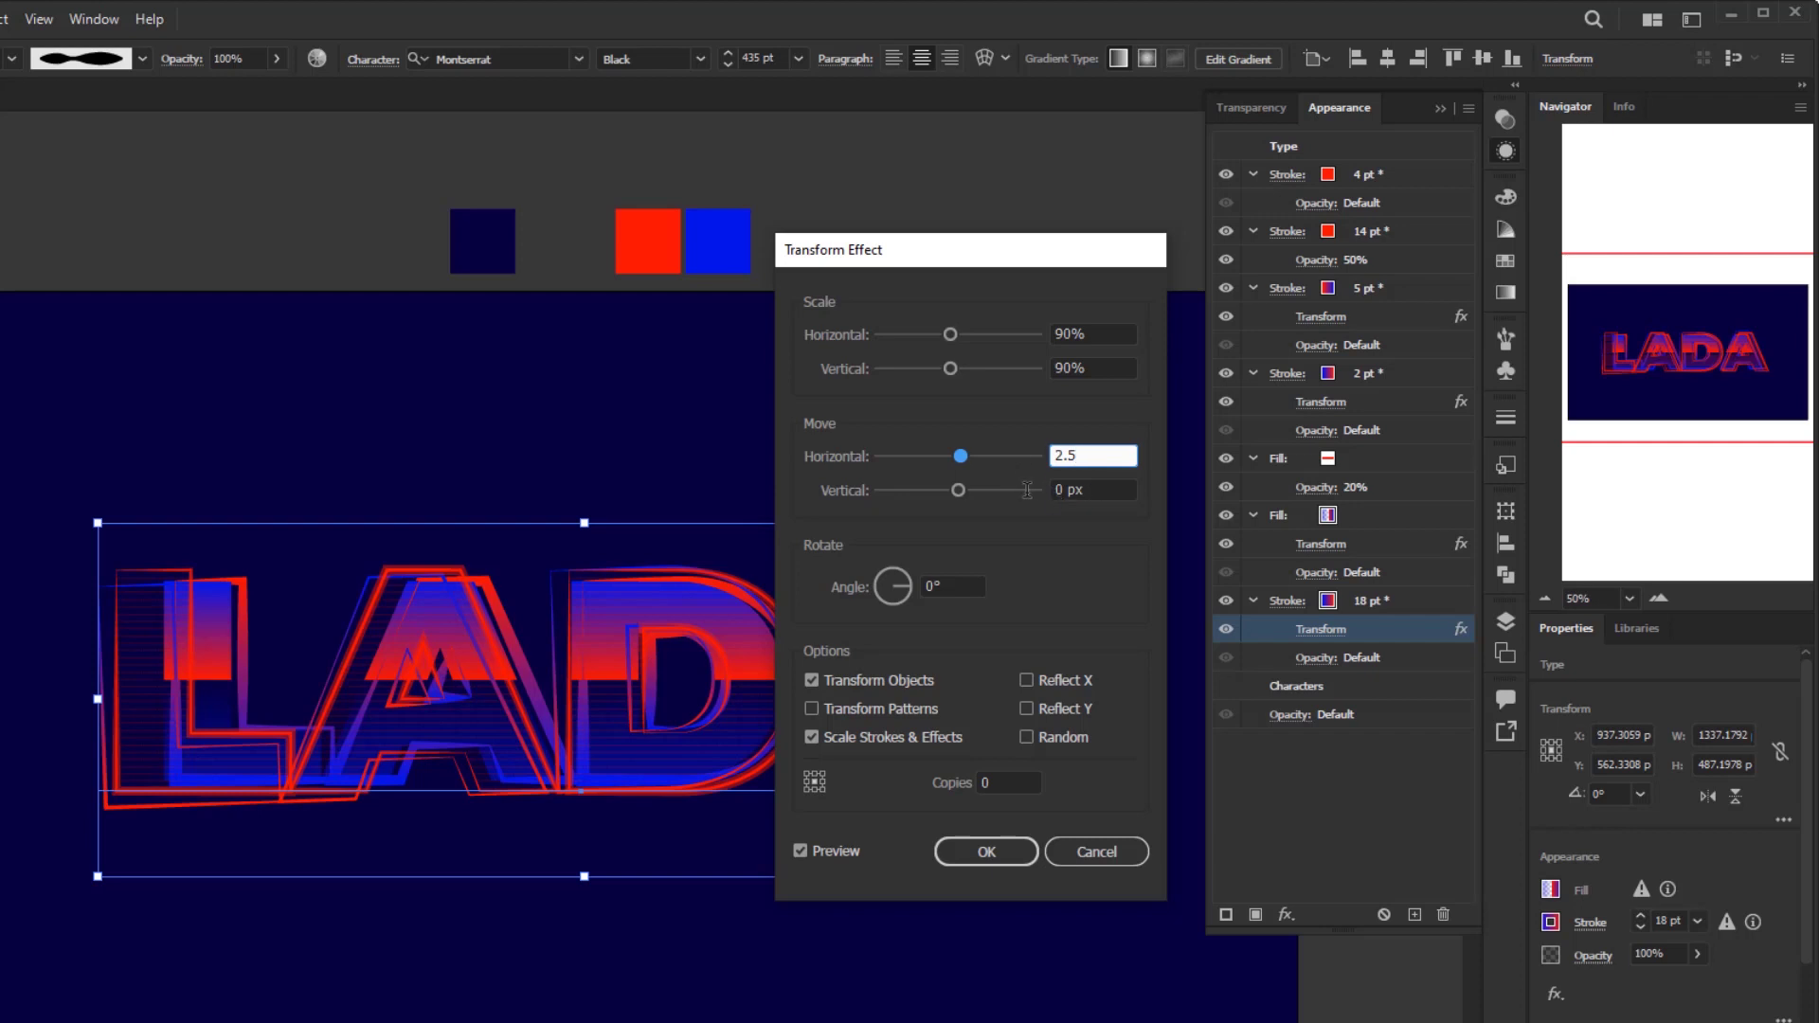
{"action": "key", "text": "Tab"}
{"action": "type", "text": "4"}
{"action": "key", "text": "Tab"}
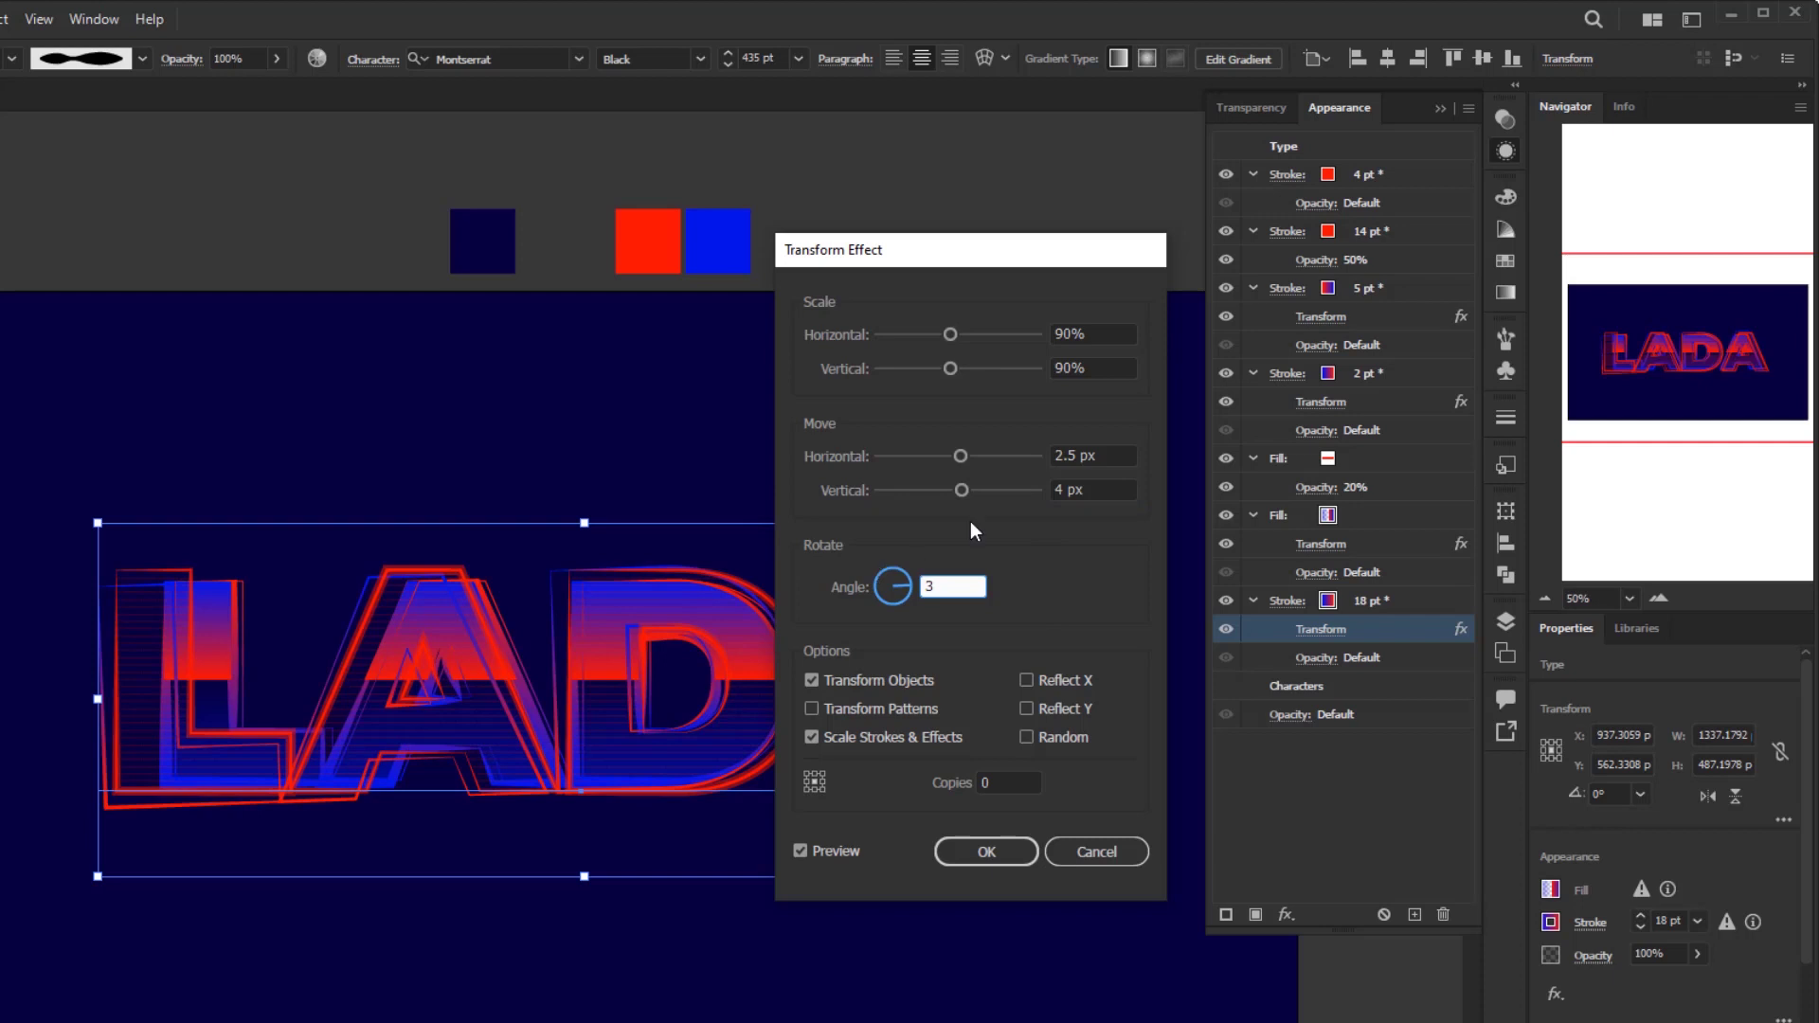
{"action": "left_click", "coordinate": [1070, 333]}
{"action": "type", "text": "100"}
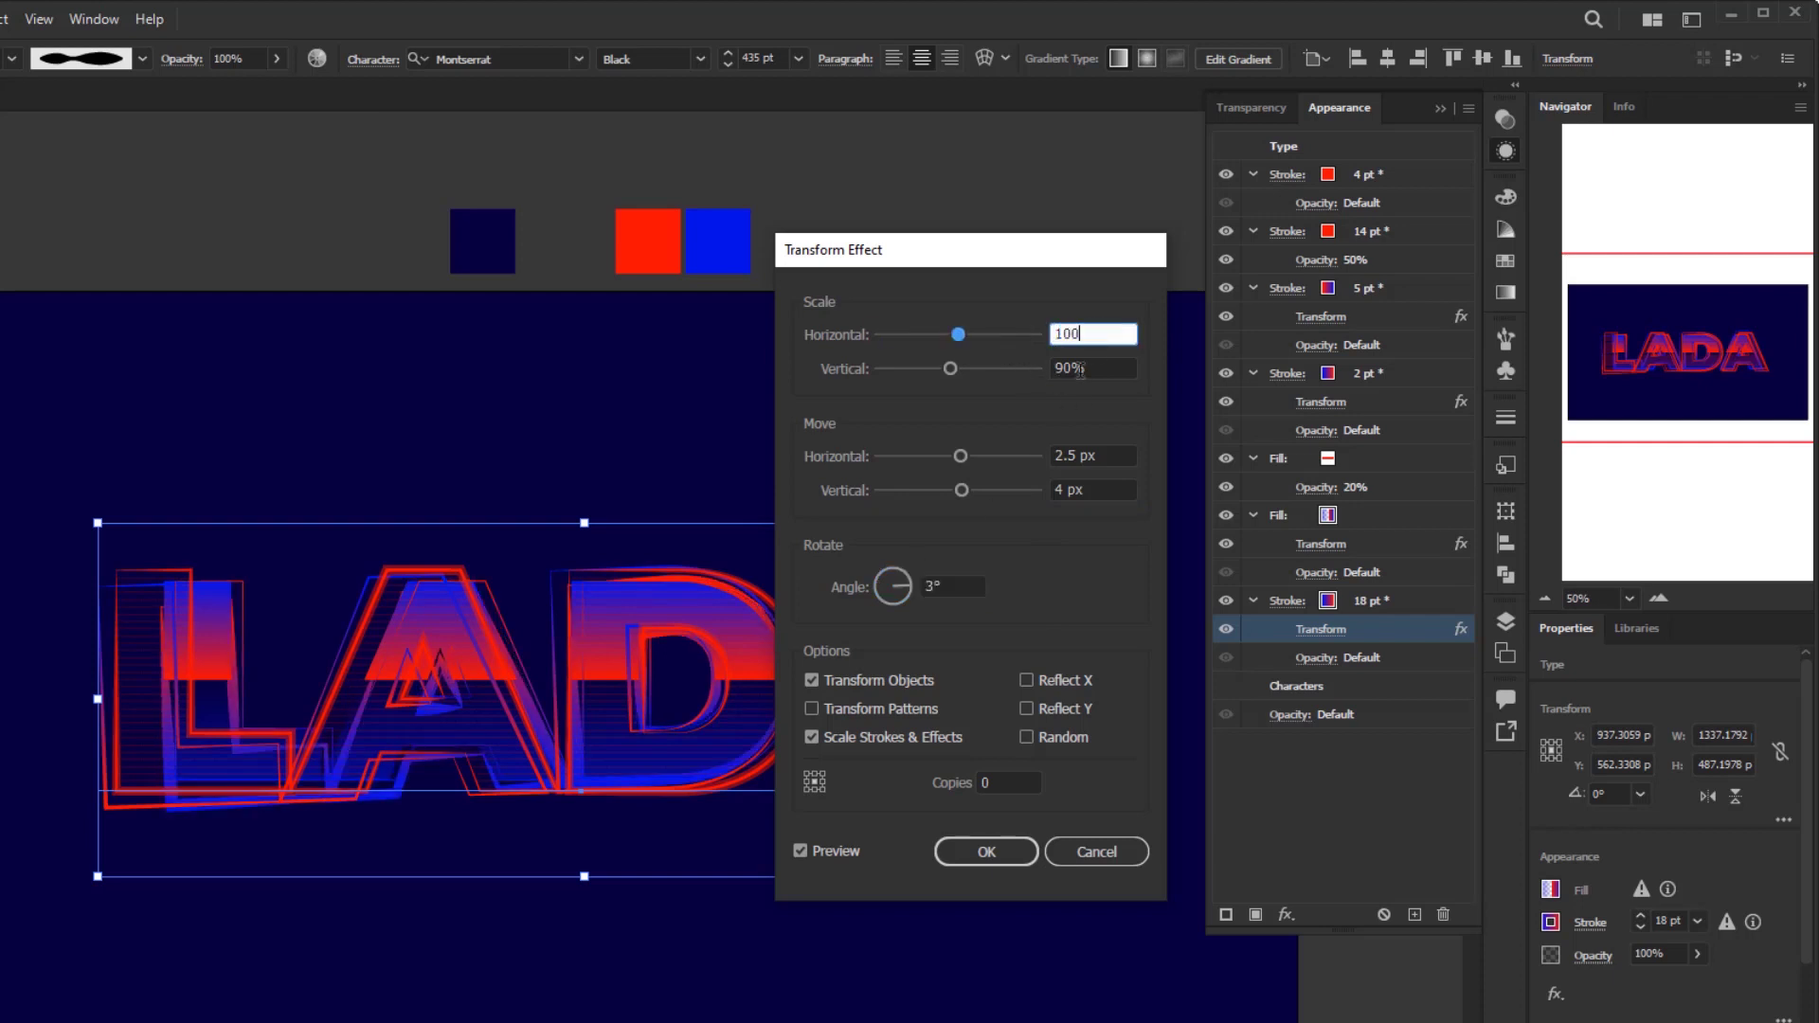
{"action": "left_click", "coordinate": [1070, 369]}
{"action": "type", "text": "100"}
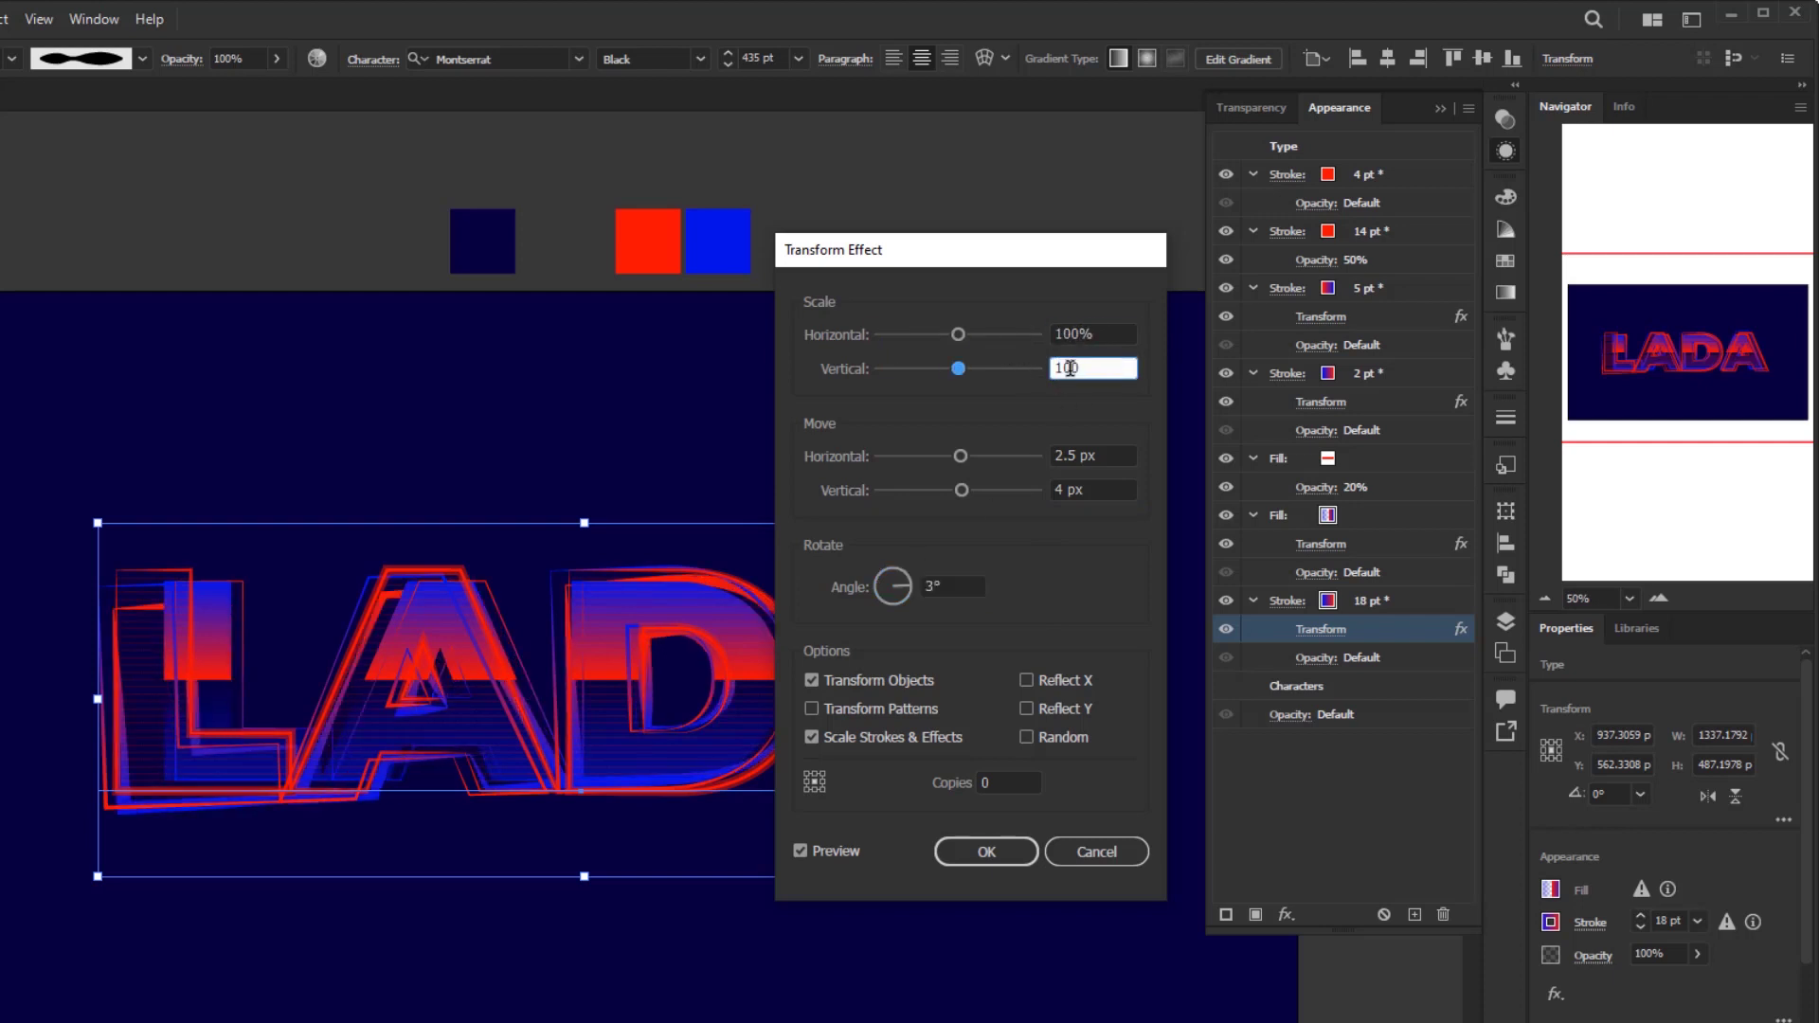
{"action": "left_click", "coordinate": [1021, 851]}
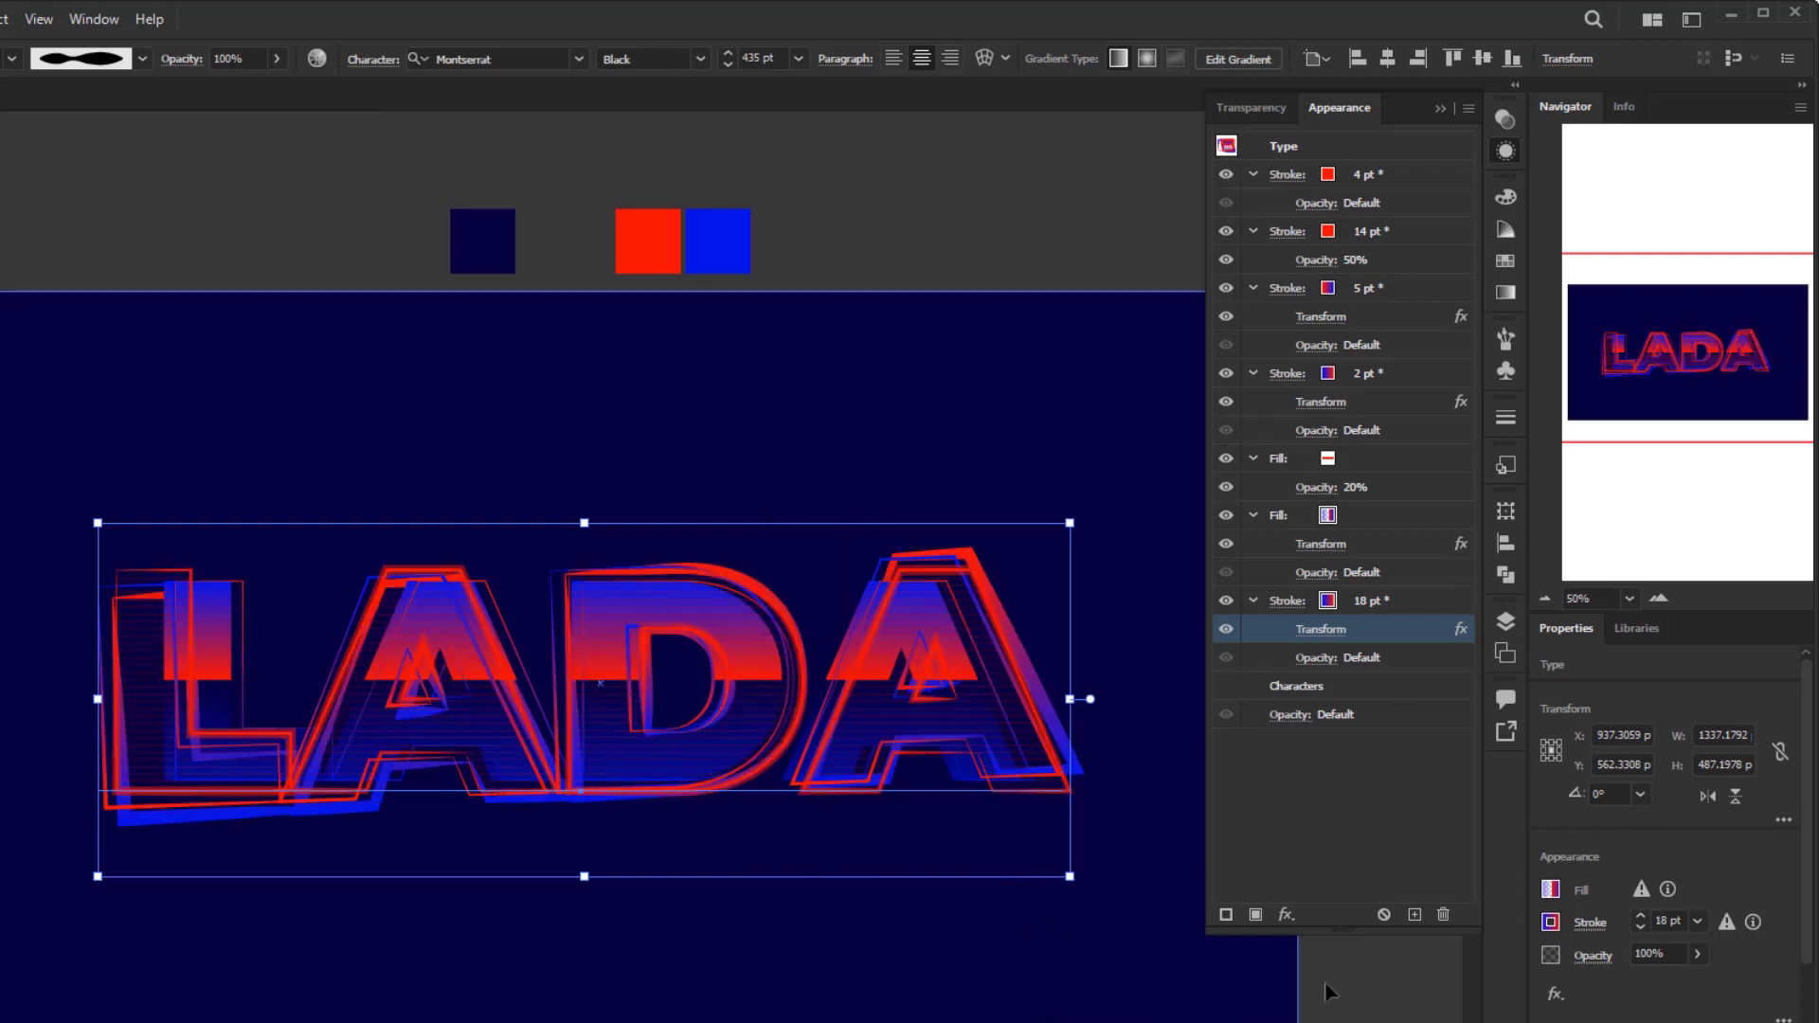
Apply a Gaussian Blur with a 10-pixel radius to the 18 pt stroke beneath the fills
{"action": "left_click", "coordinate": [1286, 913]}
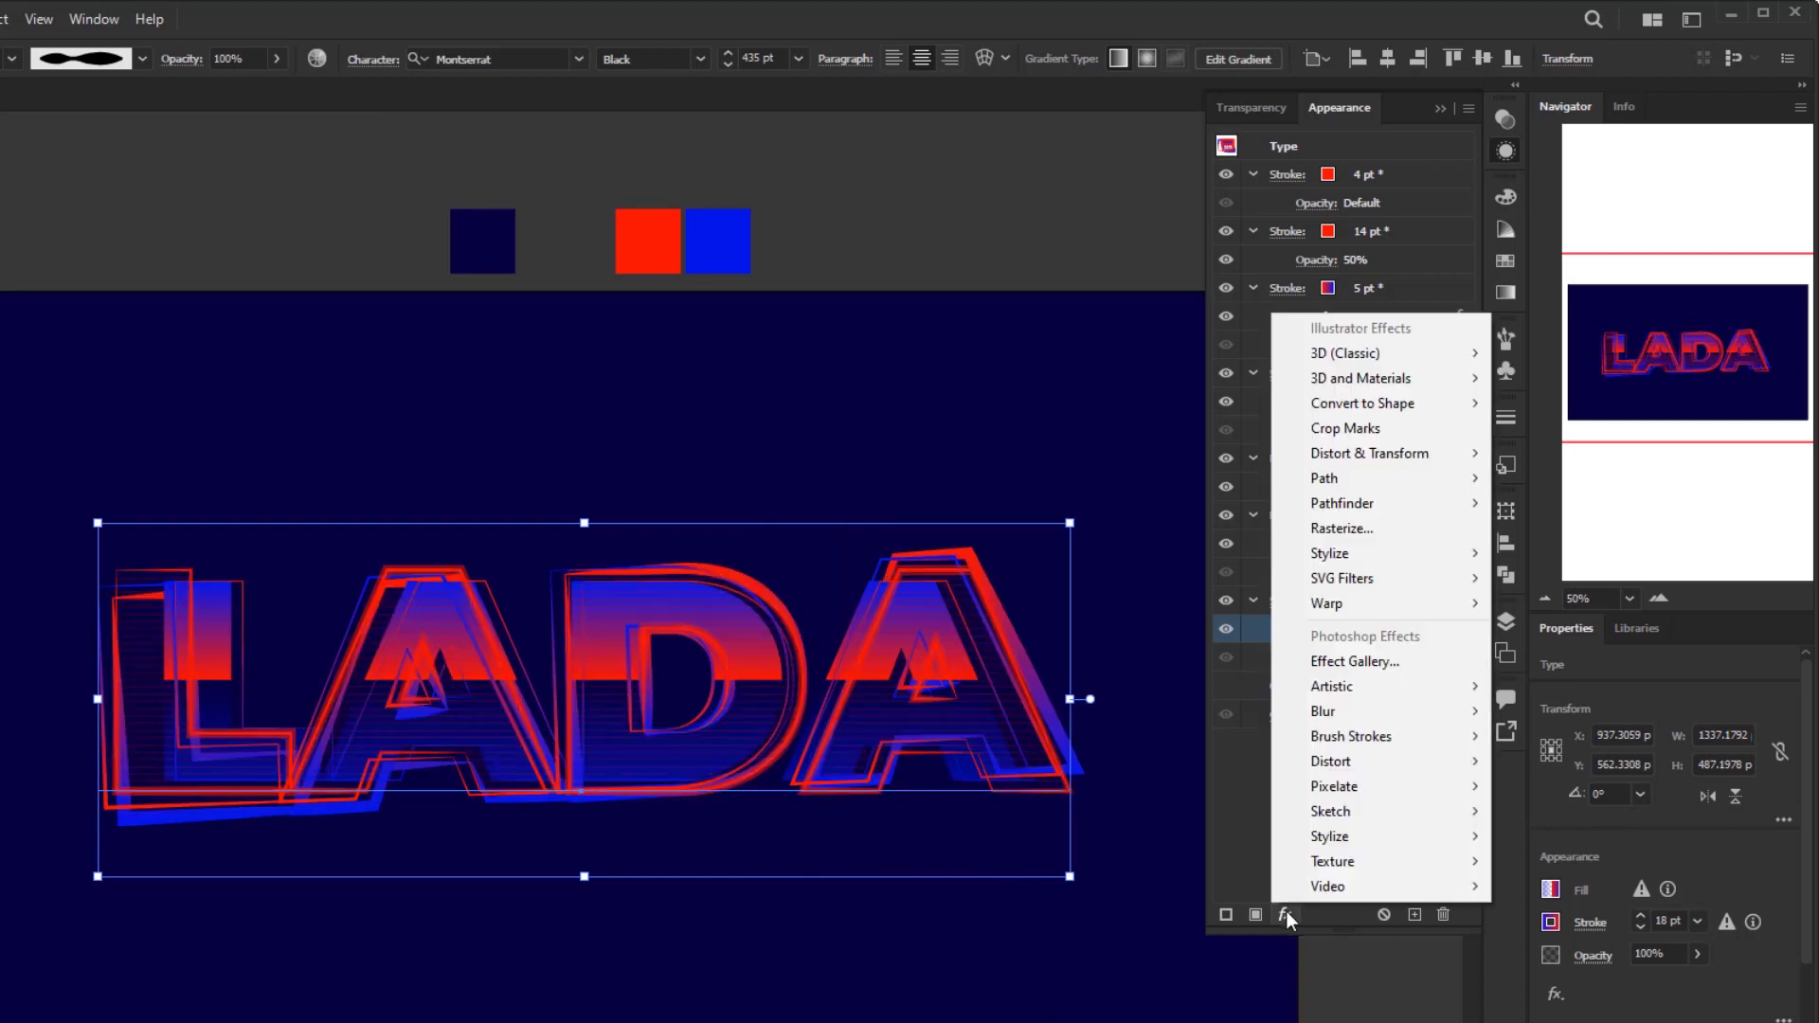
{"action": "mouse_move", "coordinate": [1373, 710]}
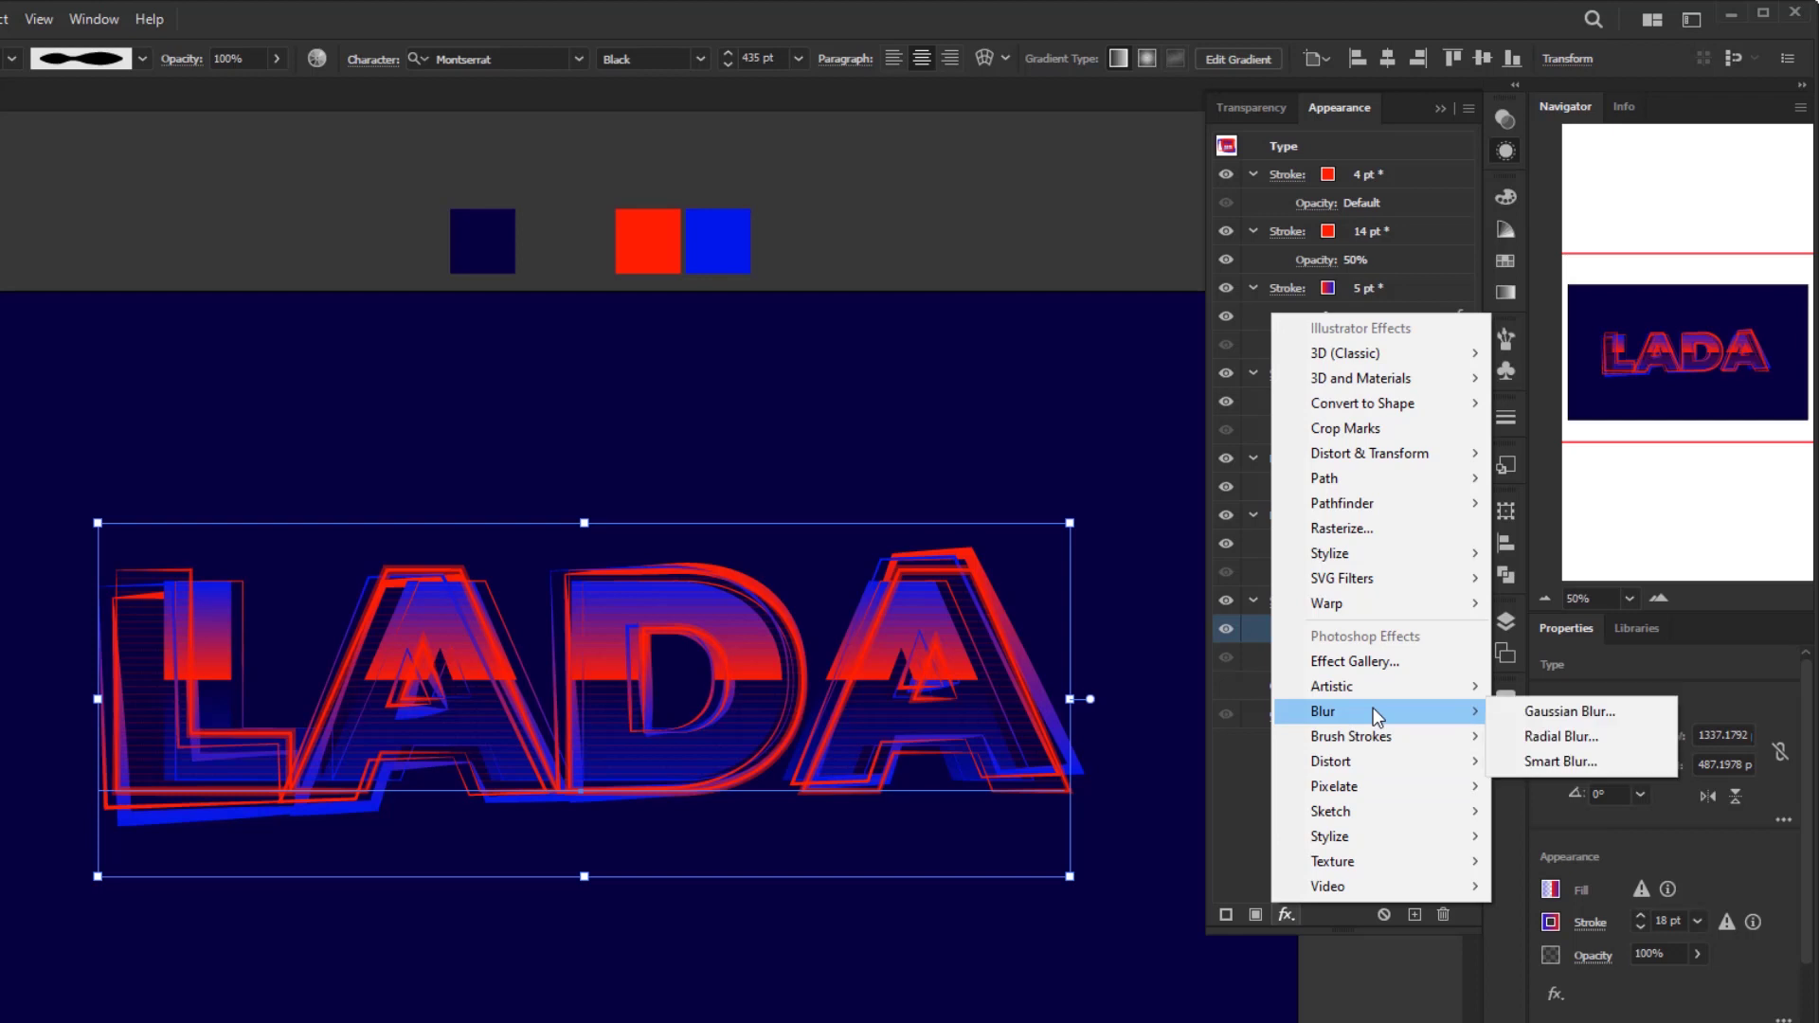
{"action": "left_click", "coordinate": [1561, 713]}
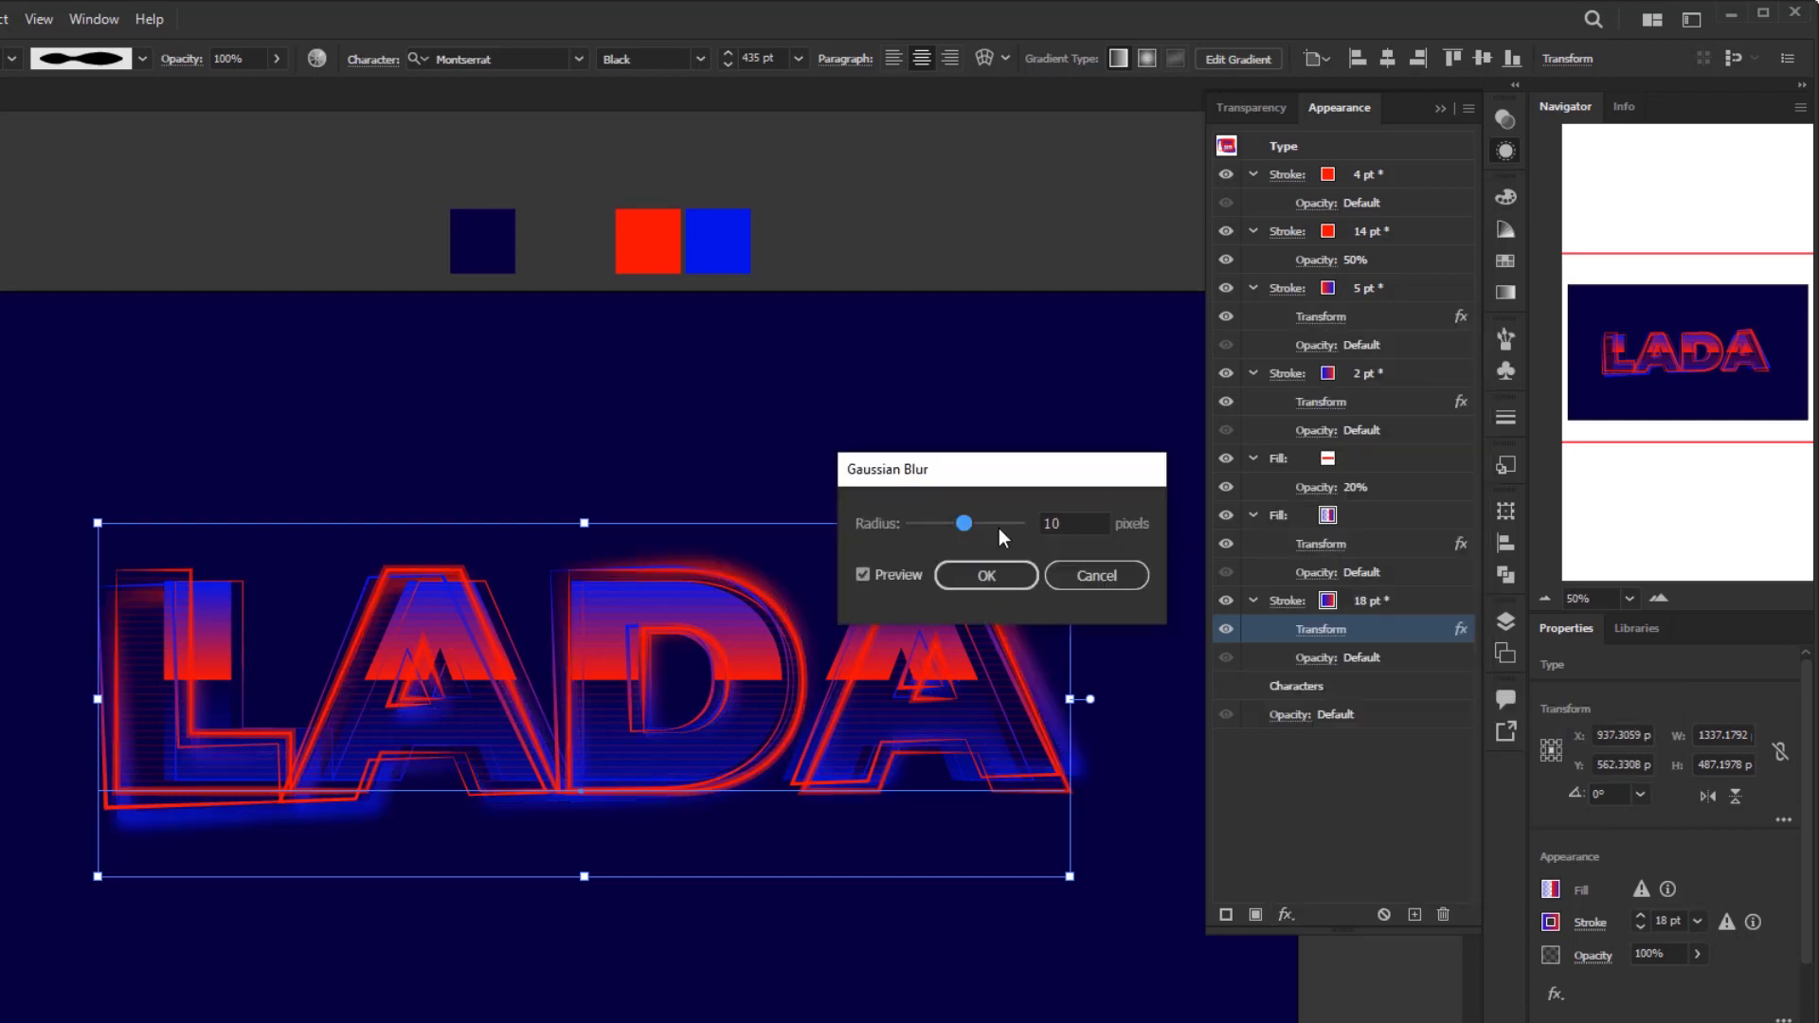
{"action": "left_click_drag", "start_coordinate": [1094, 523], "coordinate": [1018, 516]}
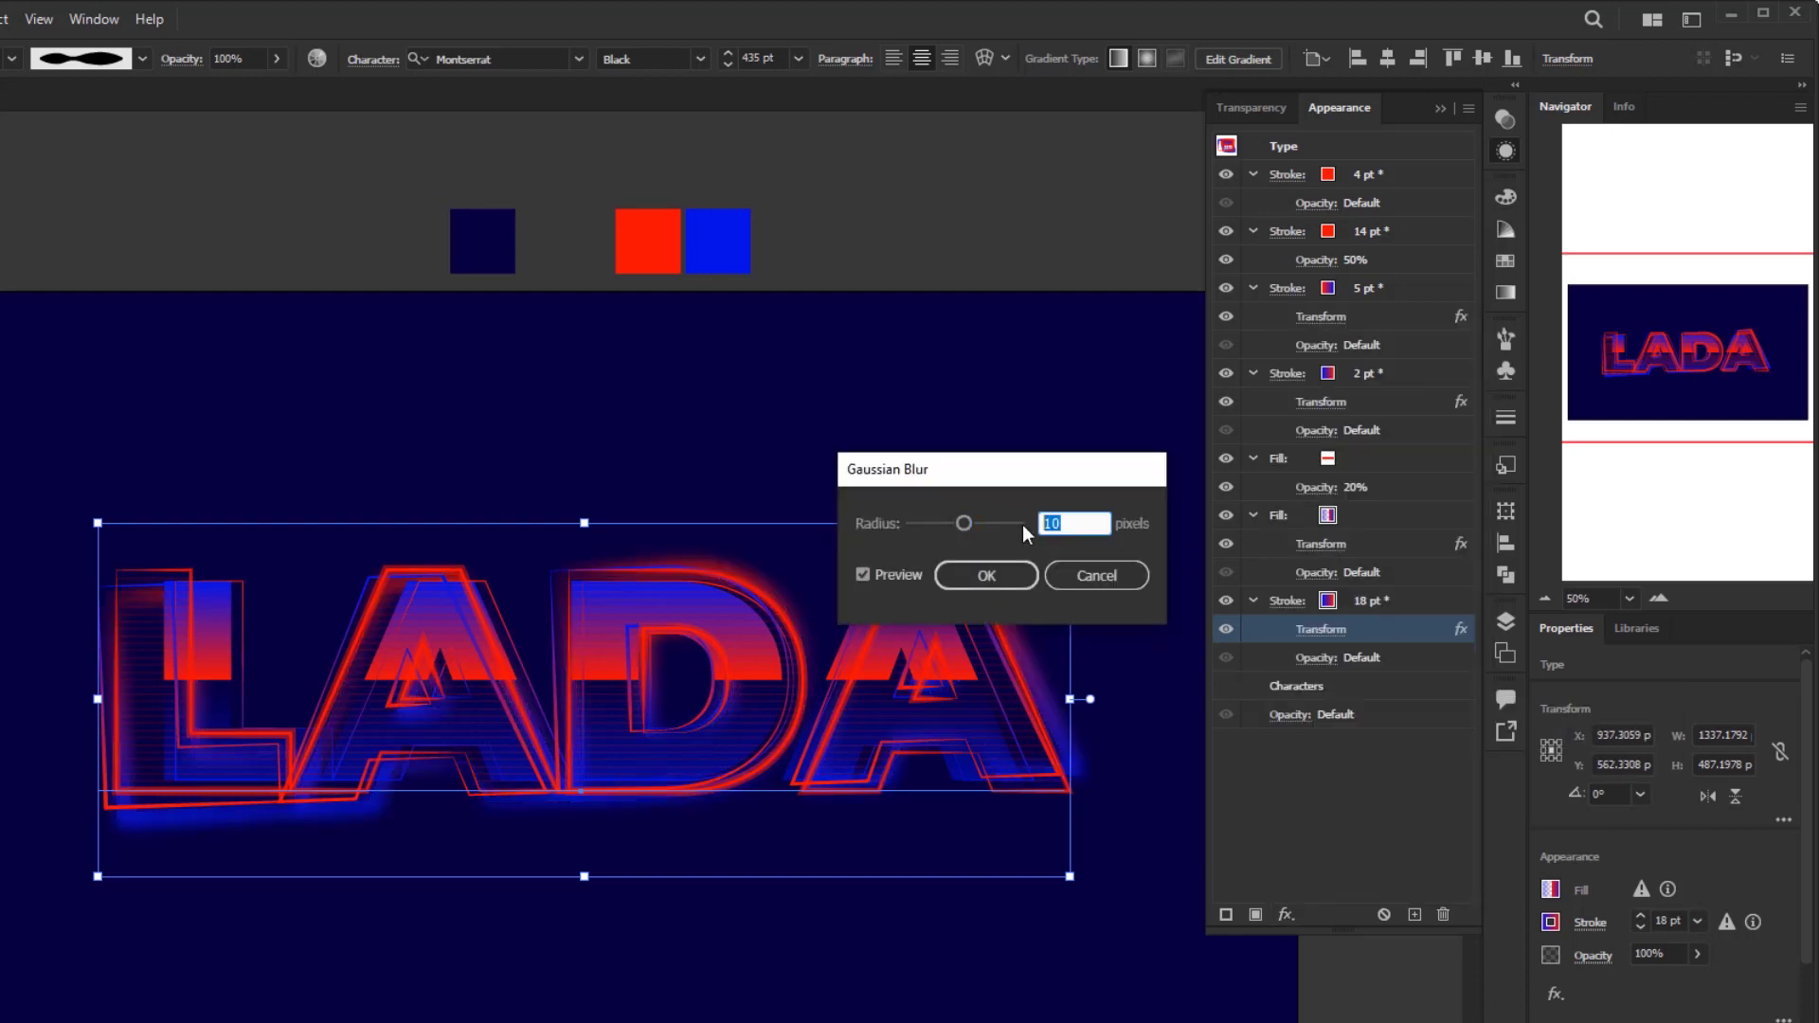
{"action": "left_click", "coordinate": [1006, 576]}
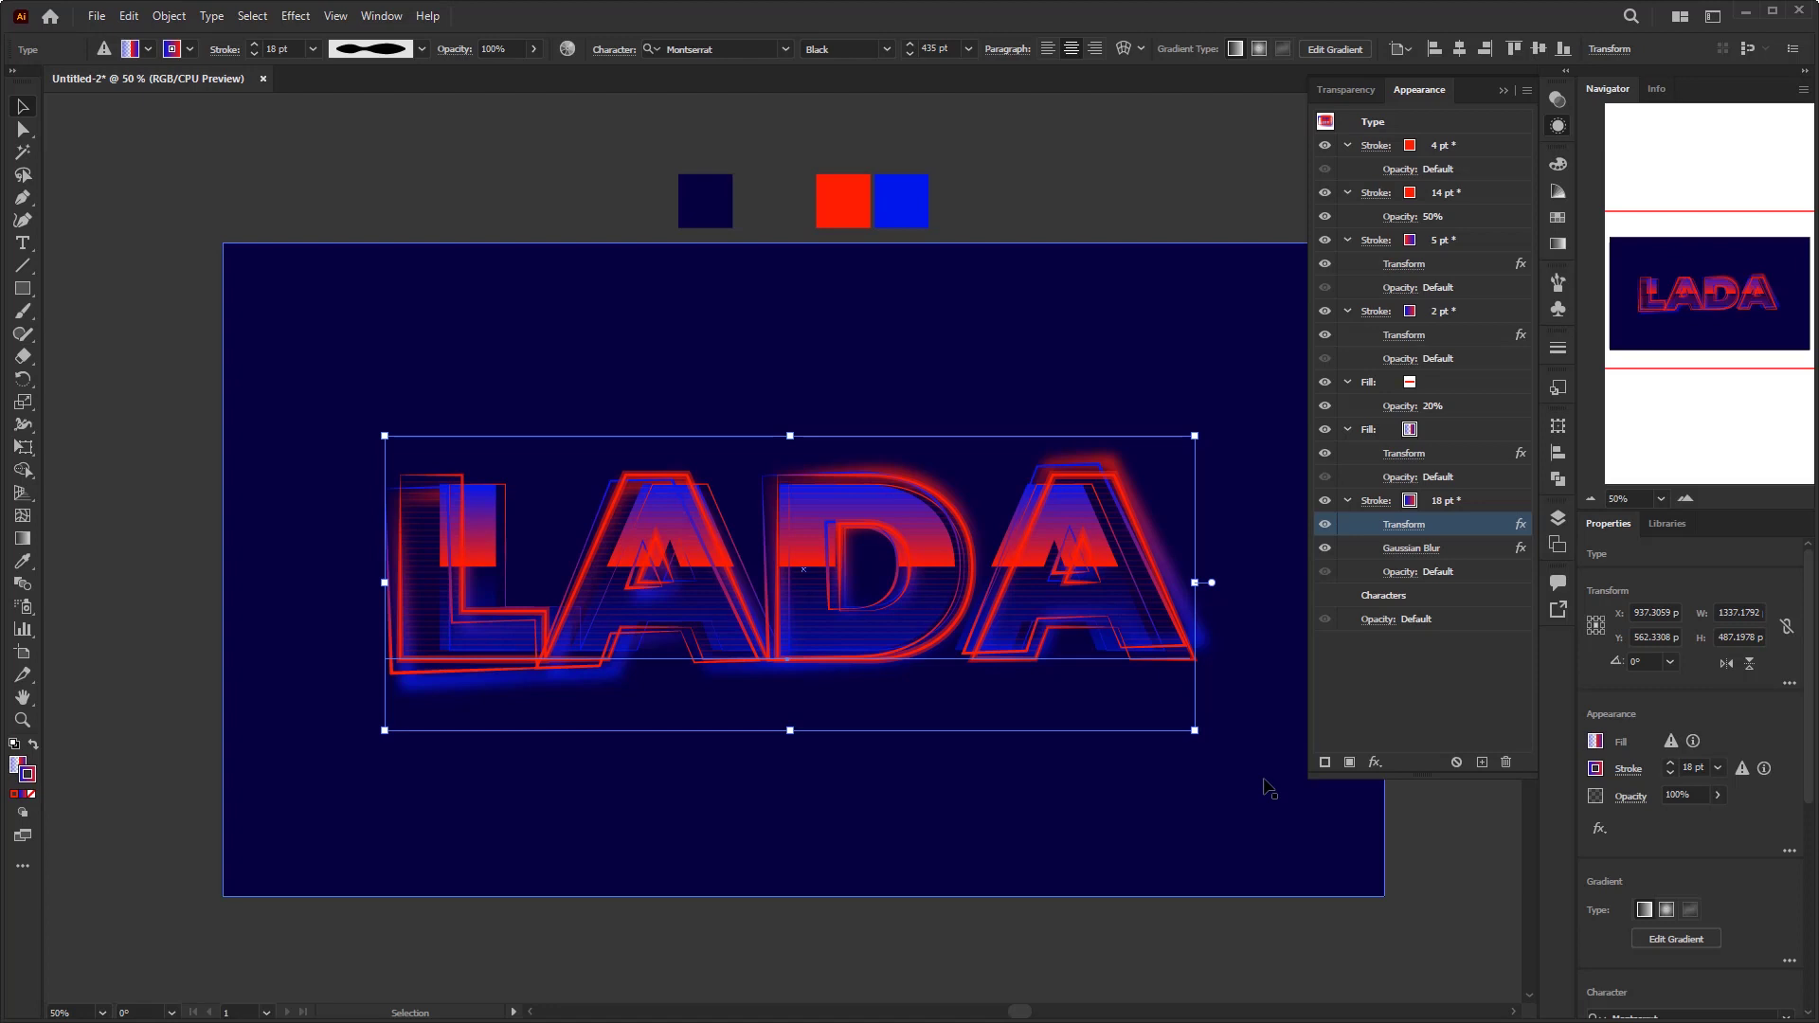
Hide the appearance settings and deselect all artwork
{"action": "left_click", "coordinate": [1267, 786]}
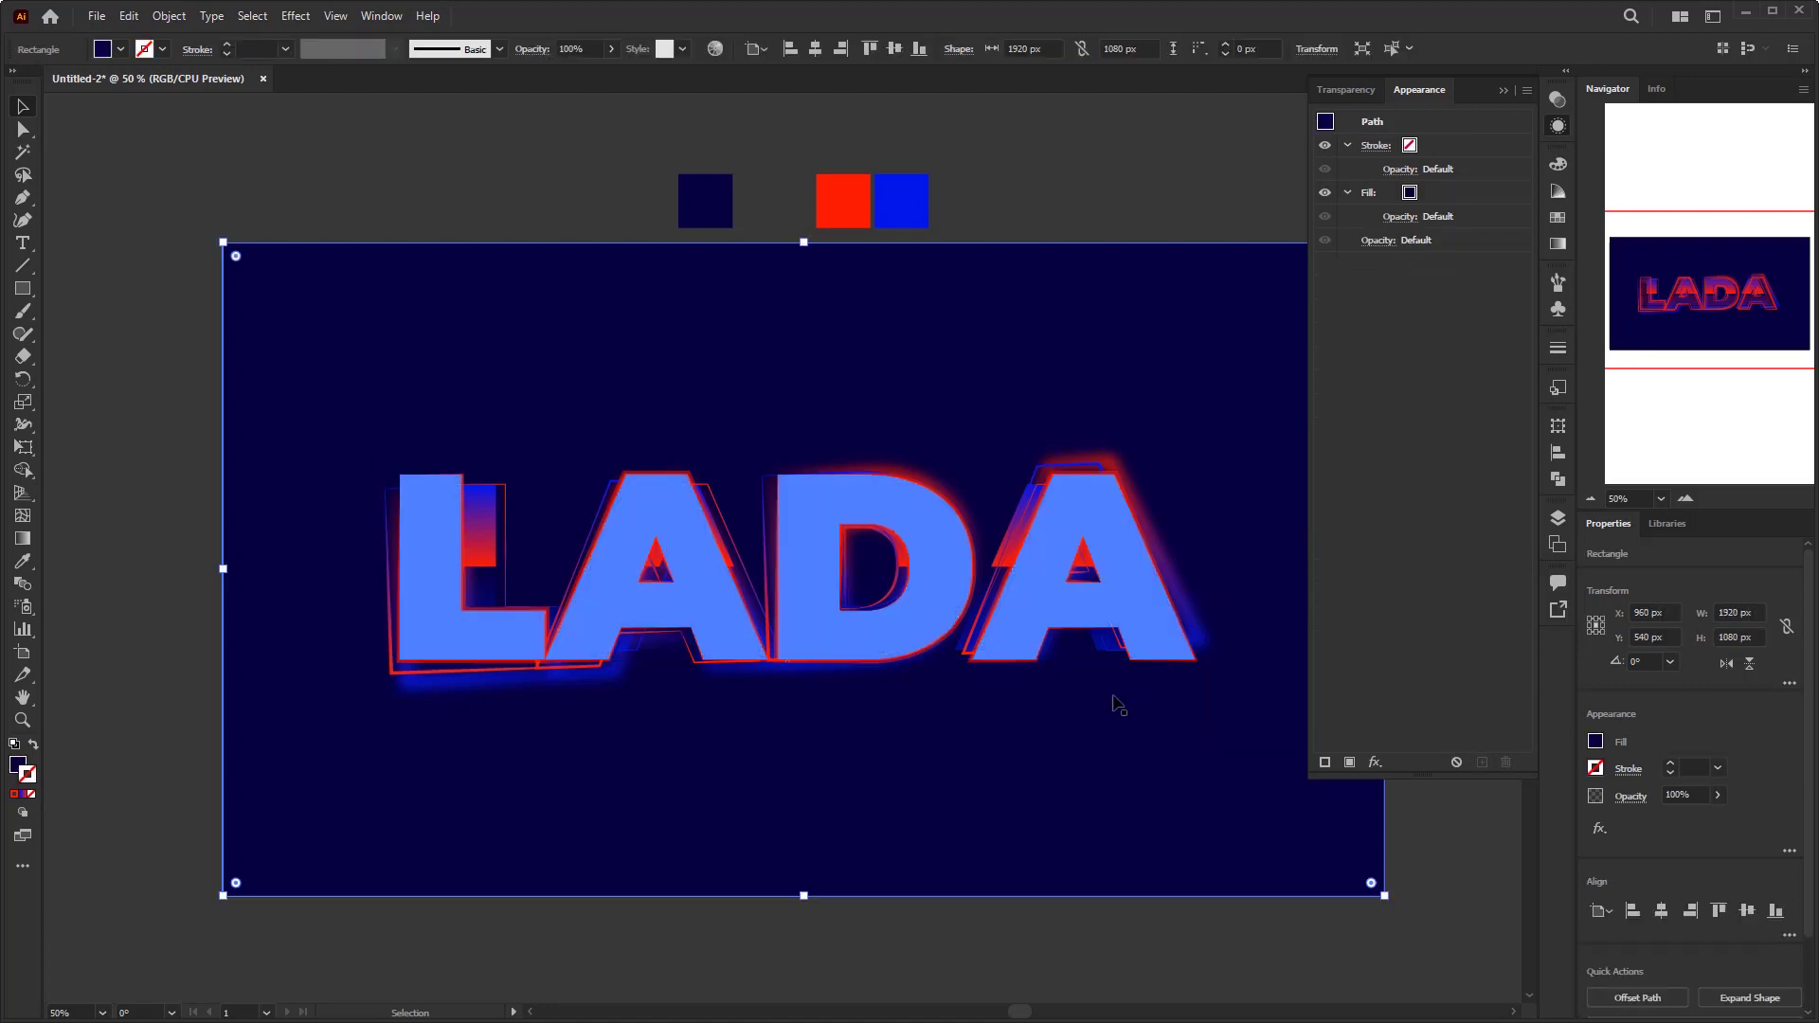
{"action": "left_click", "coordinate": [1503, 90]}
{"action": "left_click", "coordinate": [1305, 176]}
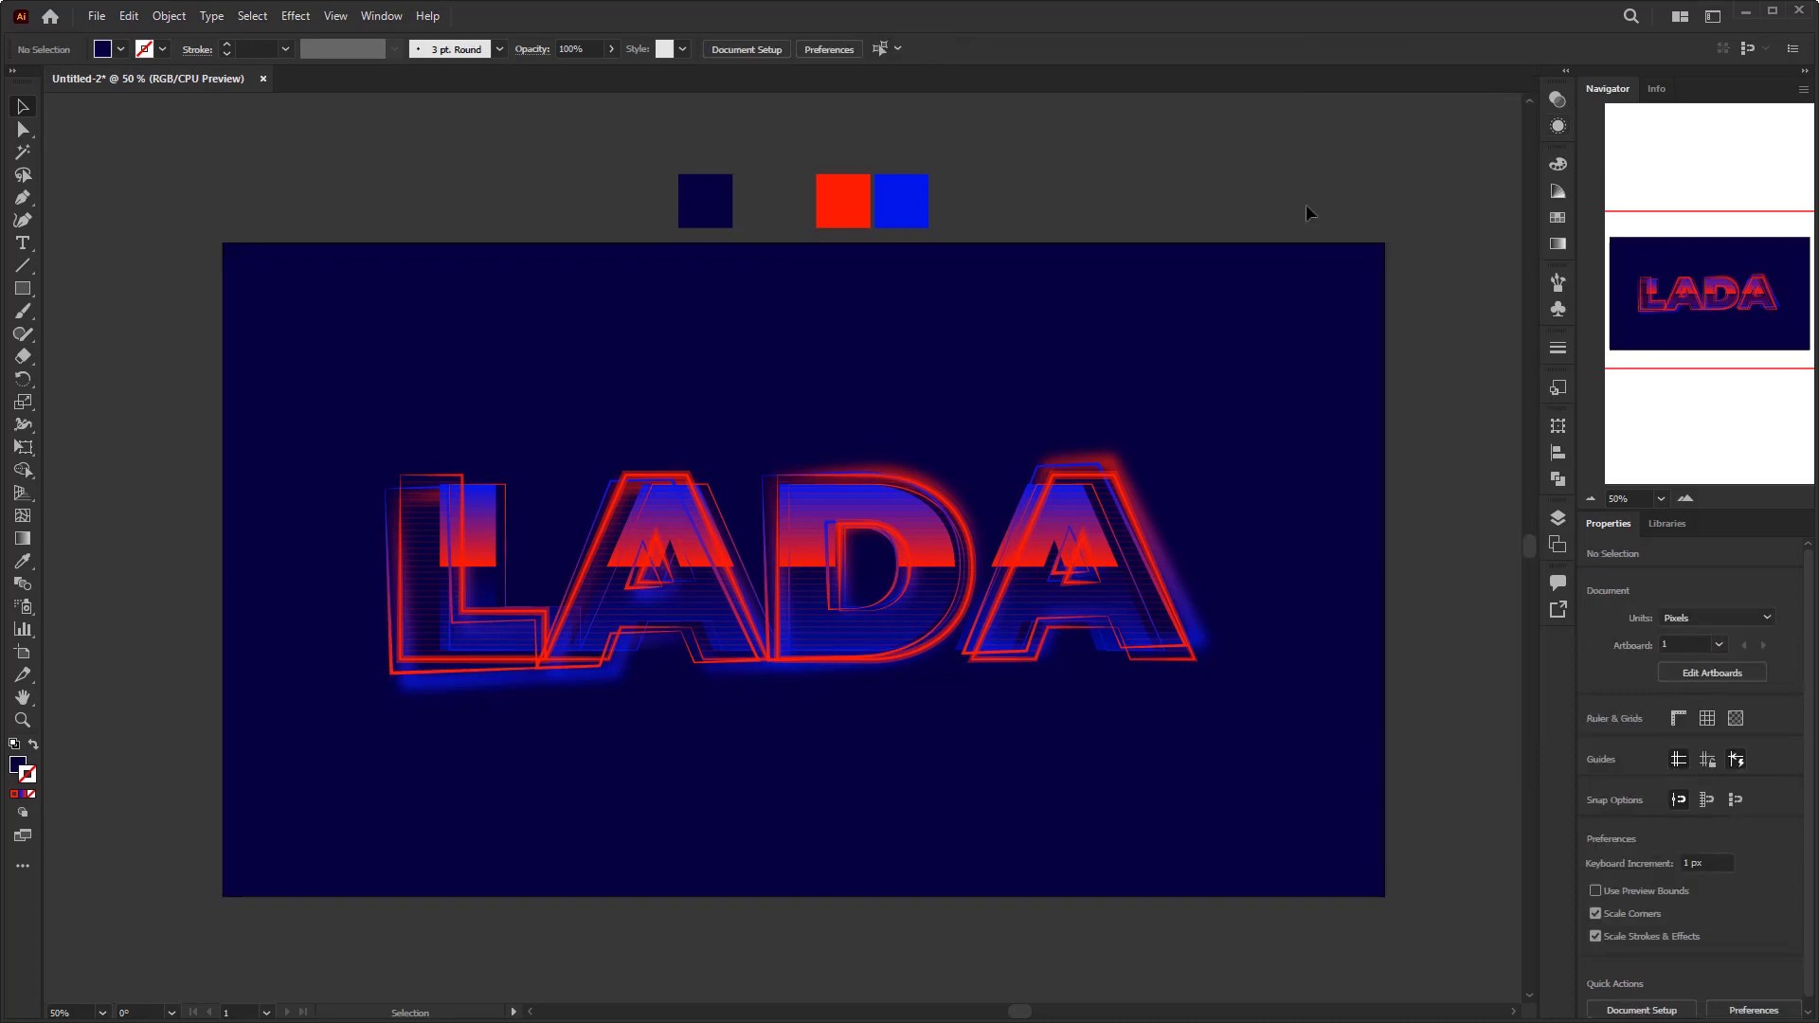
{"action": "left_click_drag", "start_coordinate": [1306, 206], "coordinate": [1281, 203]}
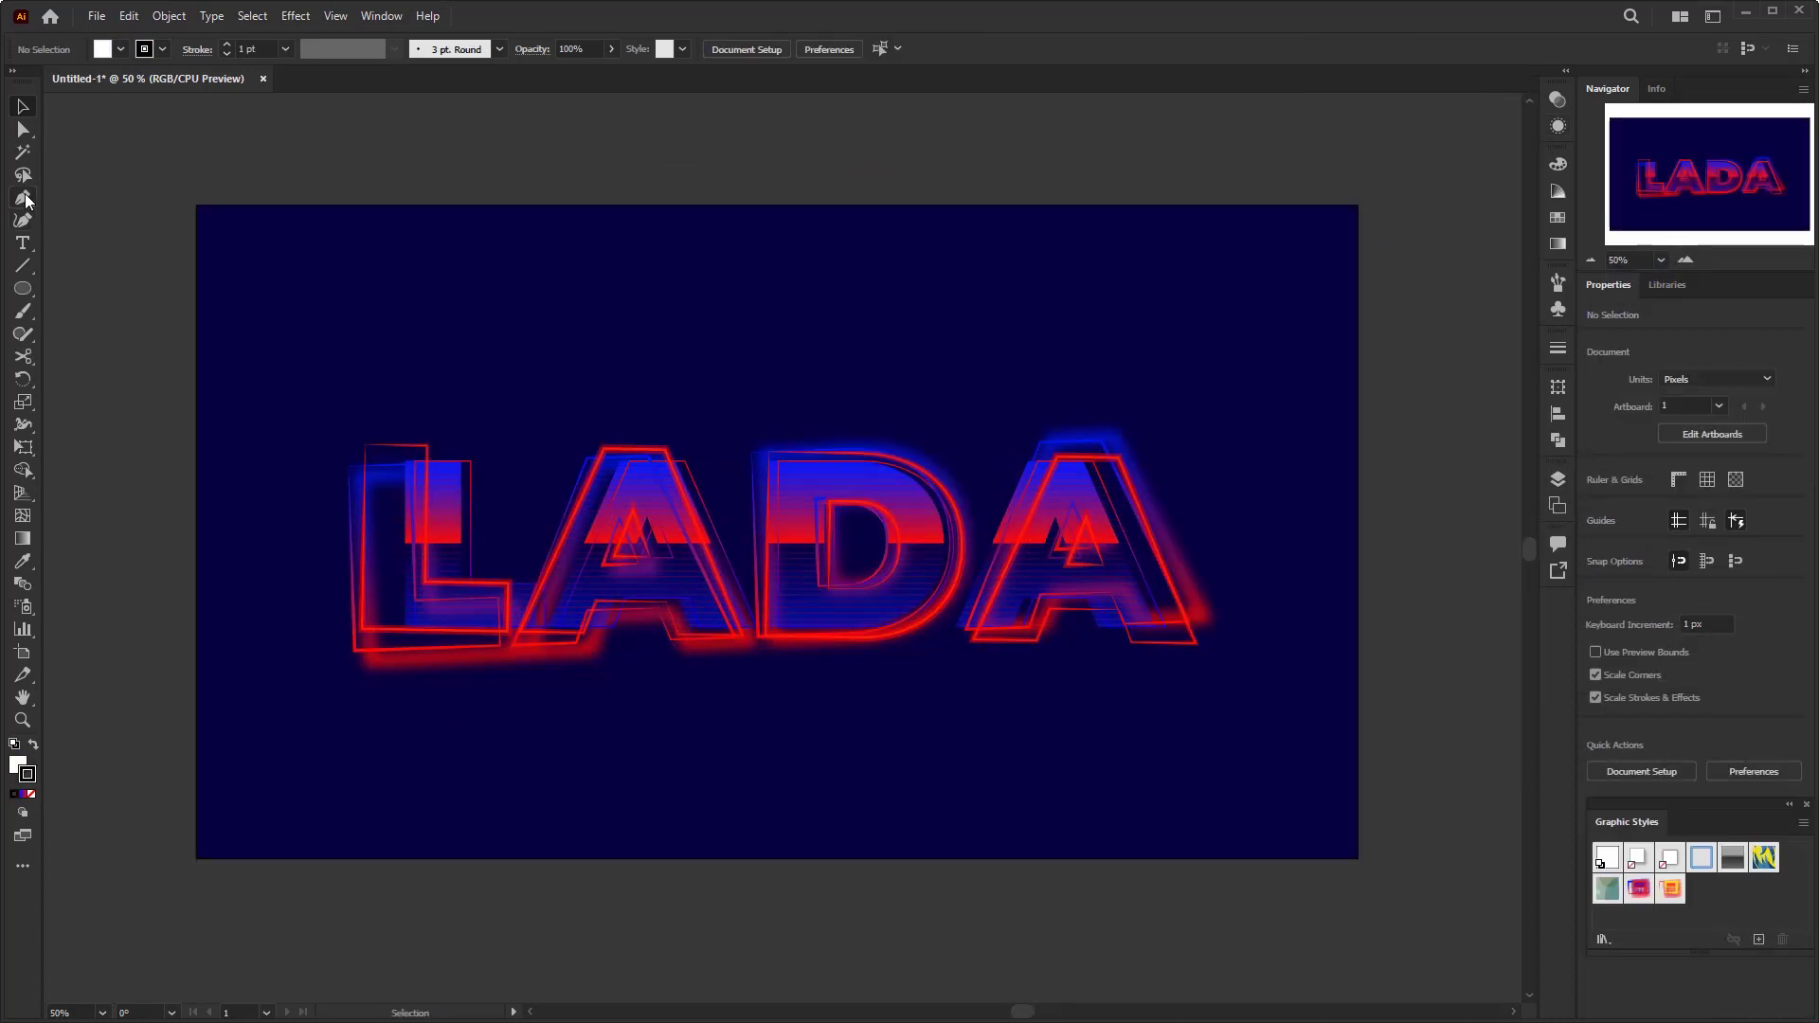
Start a Pen tool path at the artboard's upper-left corner
{"action": "left_click", "coordinate": [22, 197]}
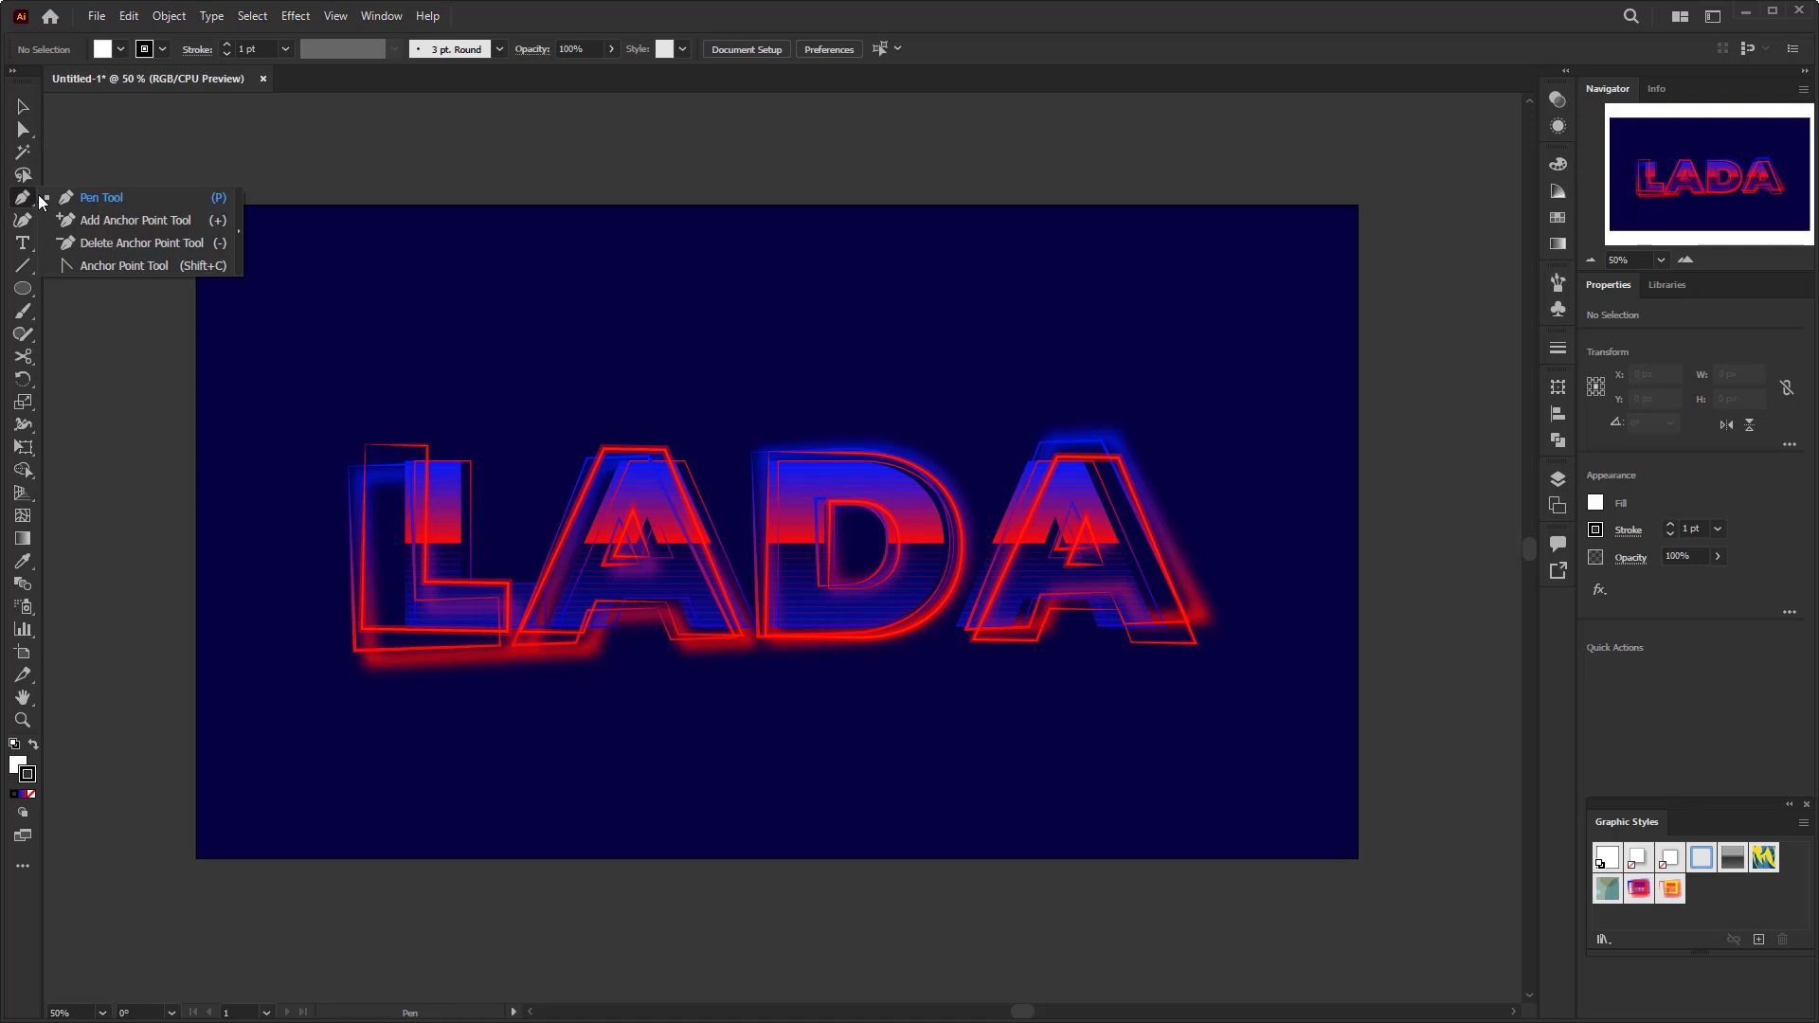
{"action": "left_click", "coordinate": [196, 203]}
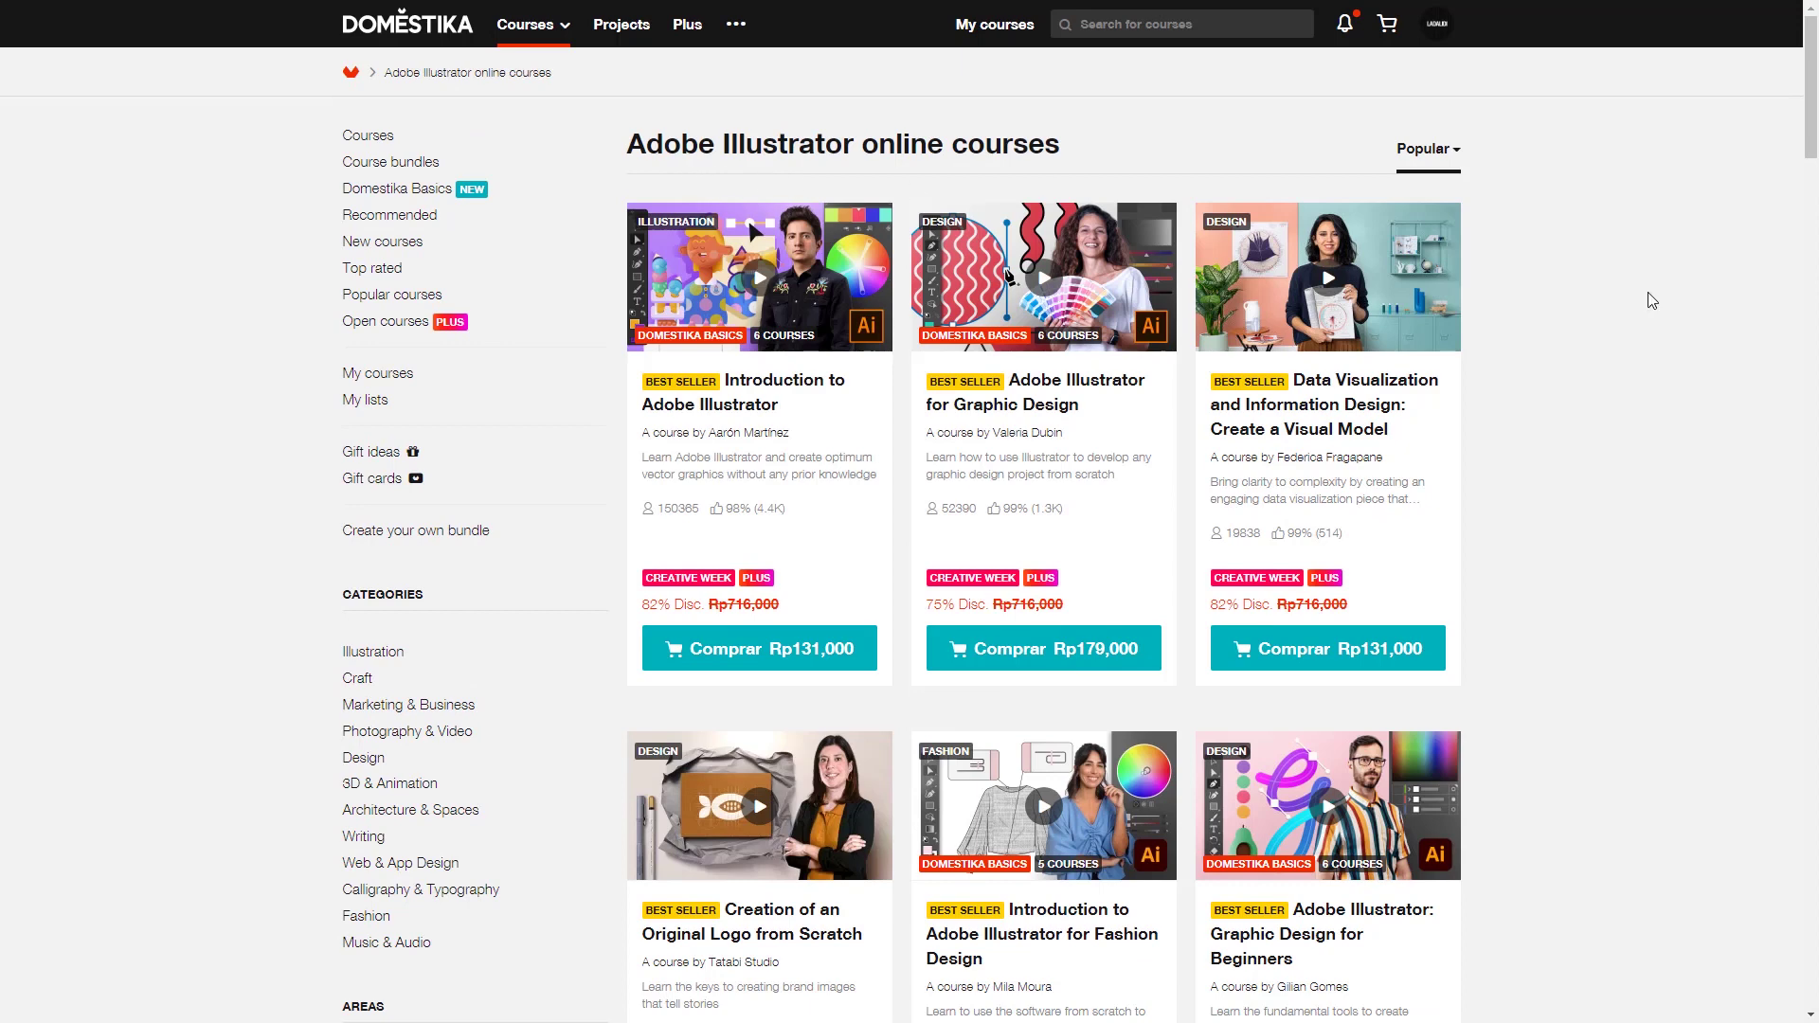
{"action": "left_click_drag", "start_coordinate": [1812, 128], "coordinate": [1799, 667]}
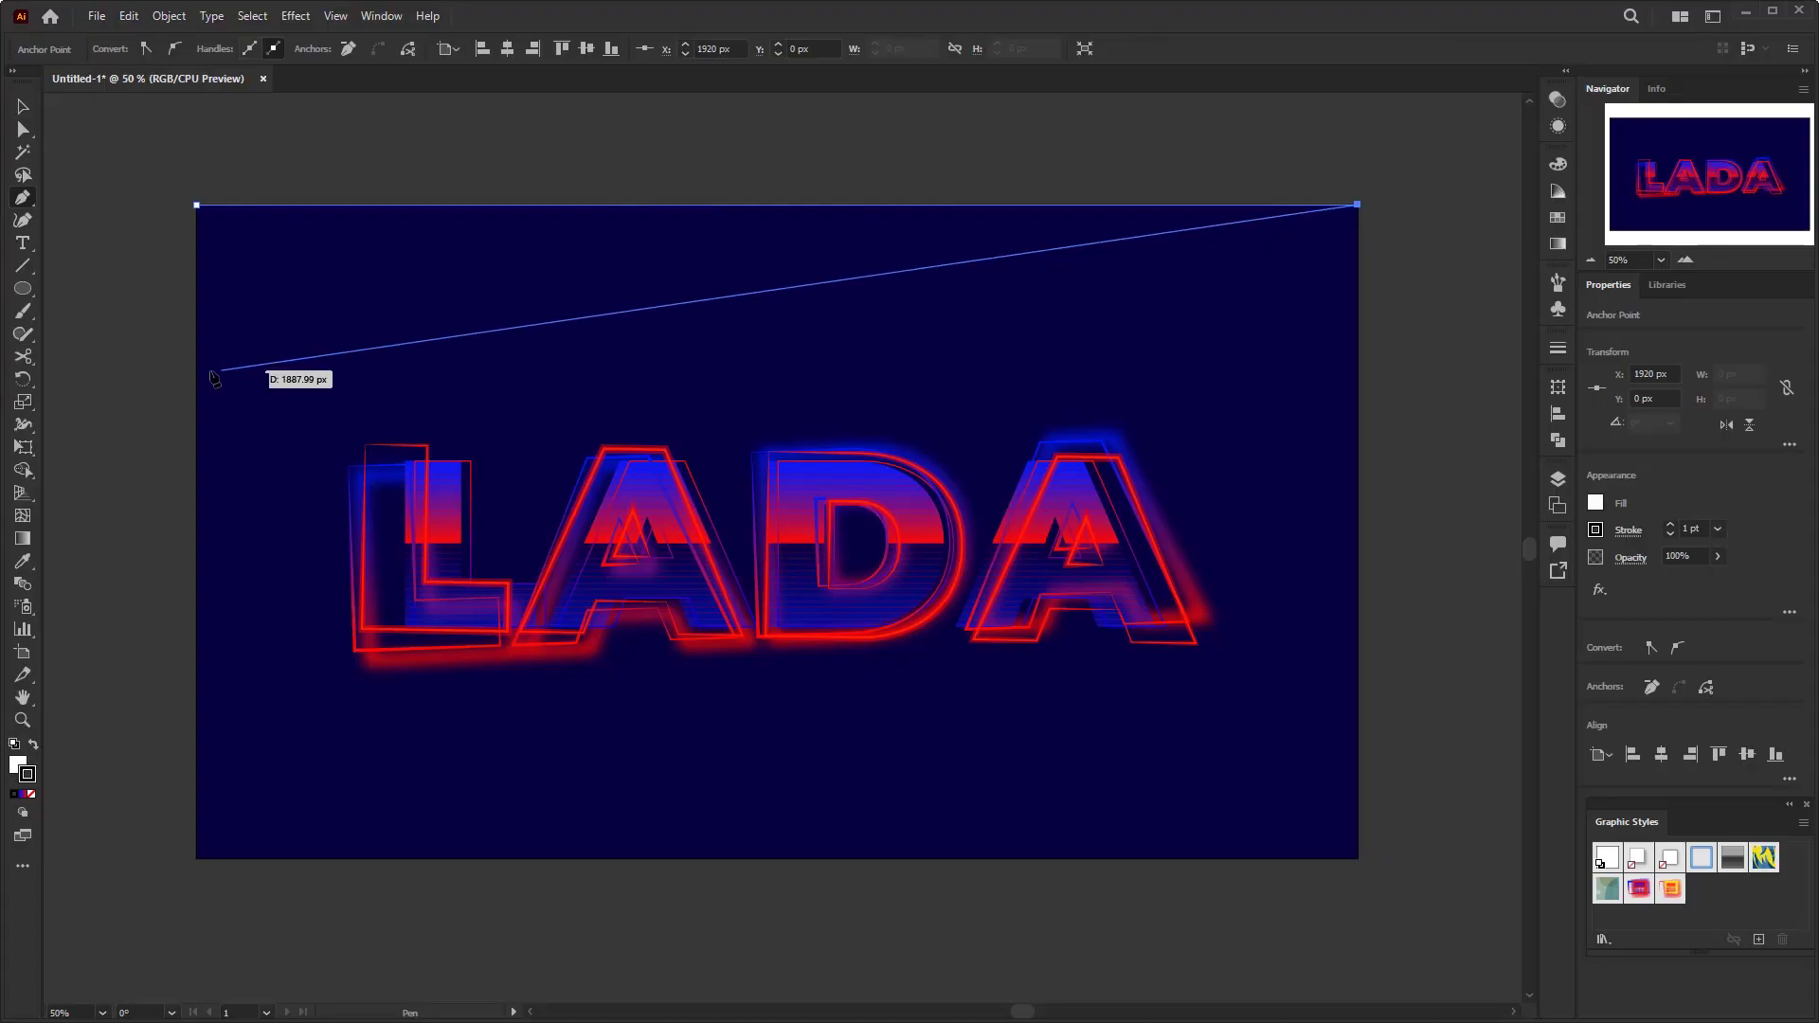
Finish the long triangle along the artboard's upper edge and give it the red and blue graphic style
{"action": "left_click", "coordinate": [197, 371]}
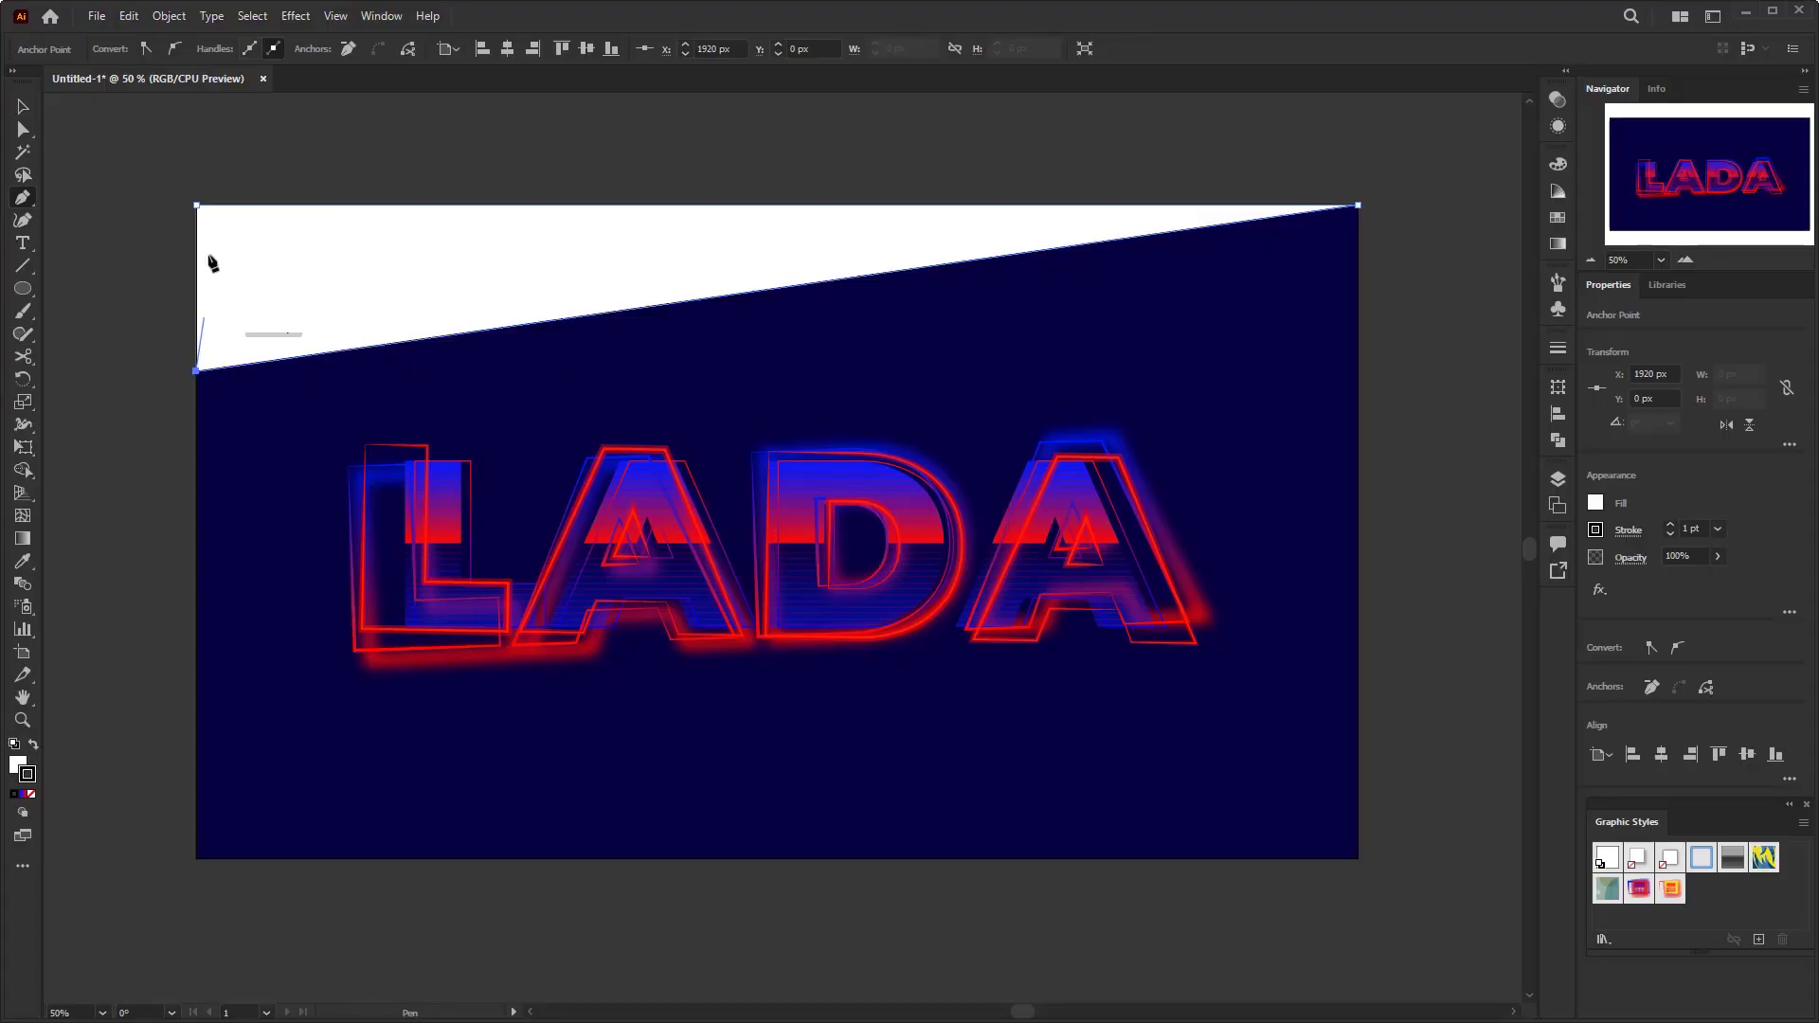
{"action": "left_click", "coordinate": [1638, 889]}
Draw a matching long triangle along the artboard's lower edge and apply the red and blue graphic style to it
{"action": "left_click", "coordinate": [196, 857]}
{"action": "left_click", "coordinate": [1356, 698]}
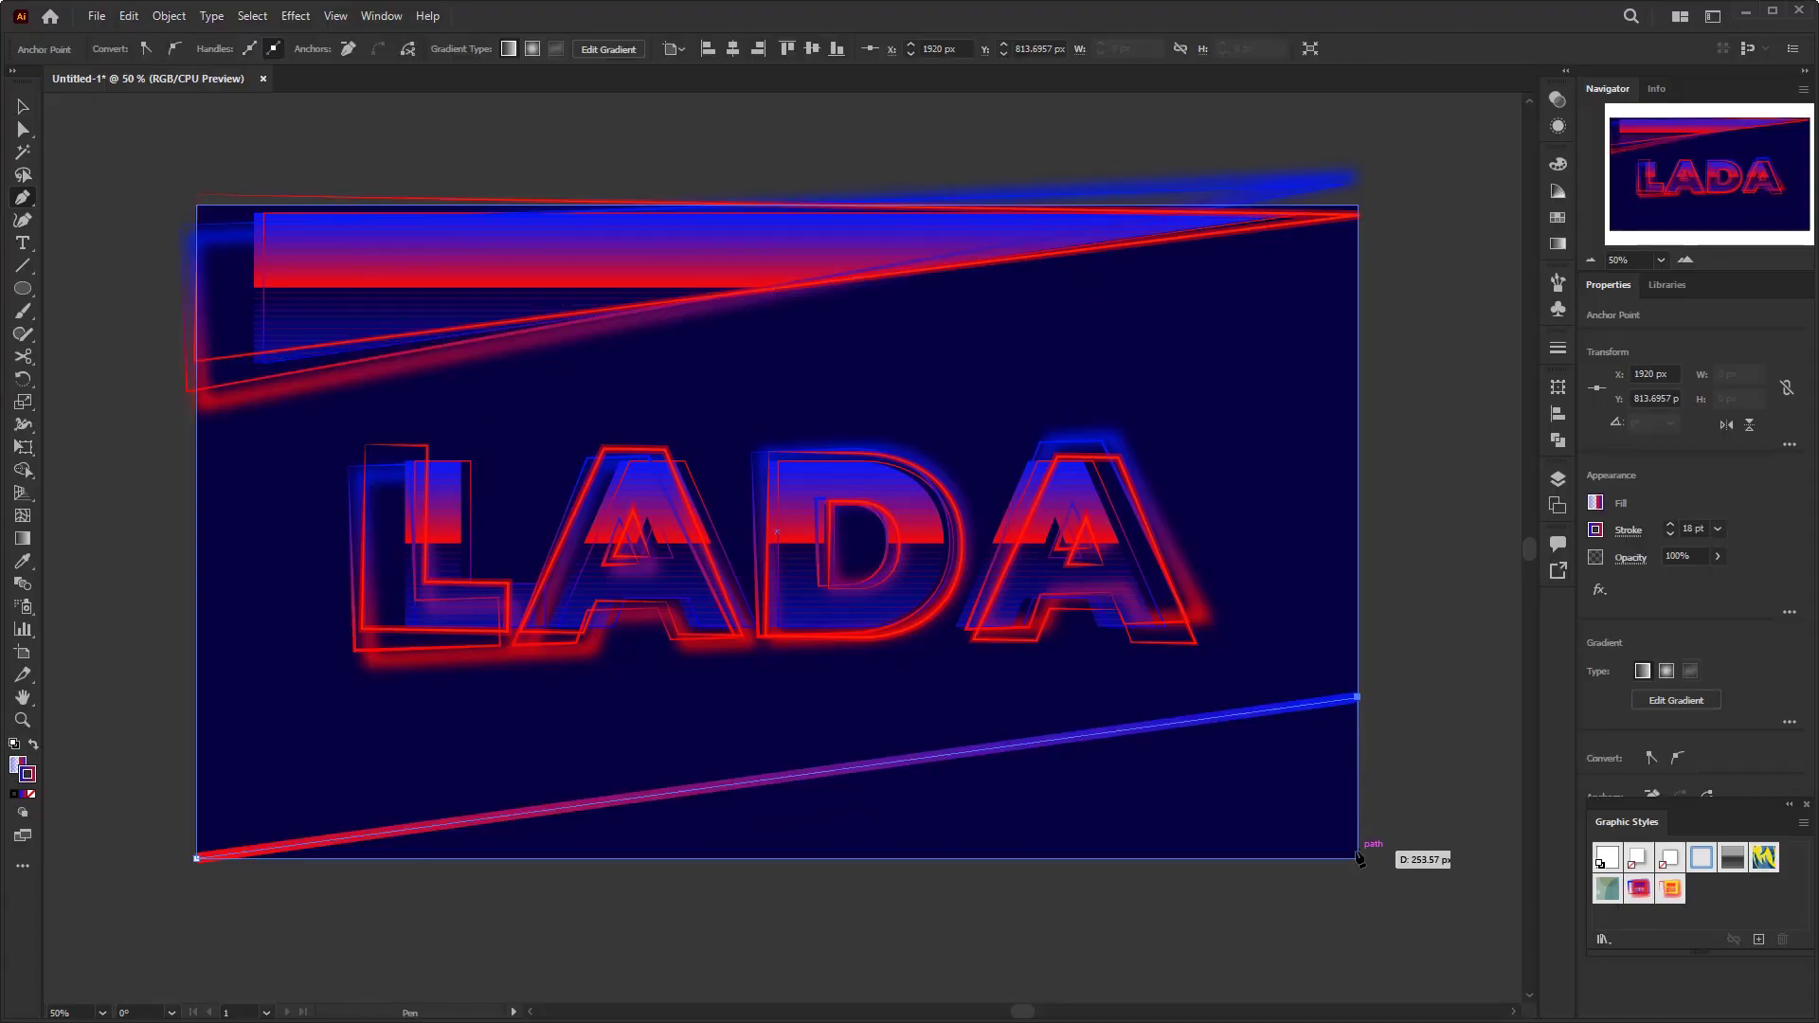
{"action": "left_click", "coordinate": [1358, 858]}
{"action": "left_click", "coordinate": [196, 858]}
{"action": "left_click", "coordinate": [1637, 888]}
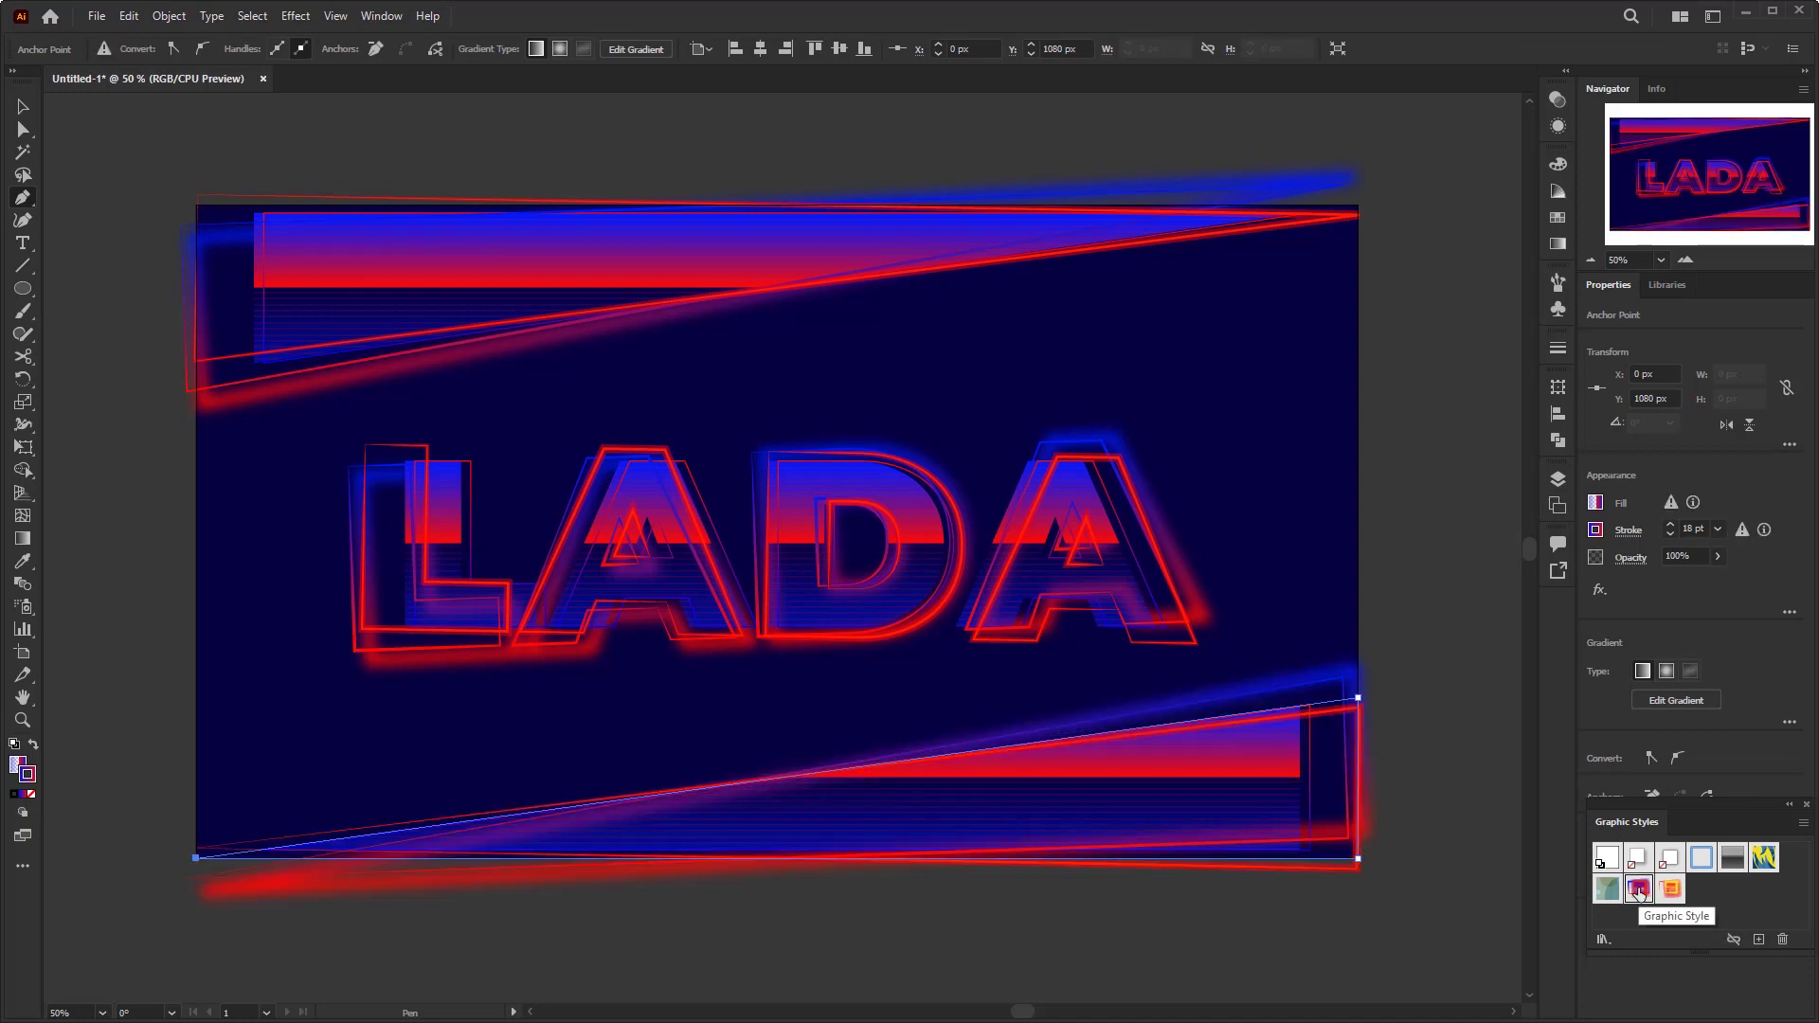
Set the opacity of both long background triangles to 30%
{"action": "key", "text": "v"}
{"action": "left_click", "coordinate": [473, 265], "text": "shift"}
{"action": "left_click", "coordinate": [1557, 99]}
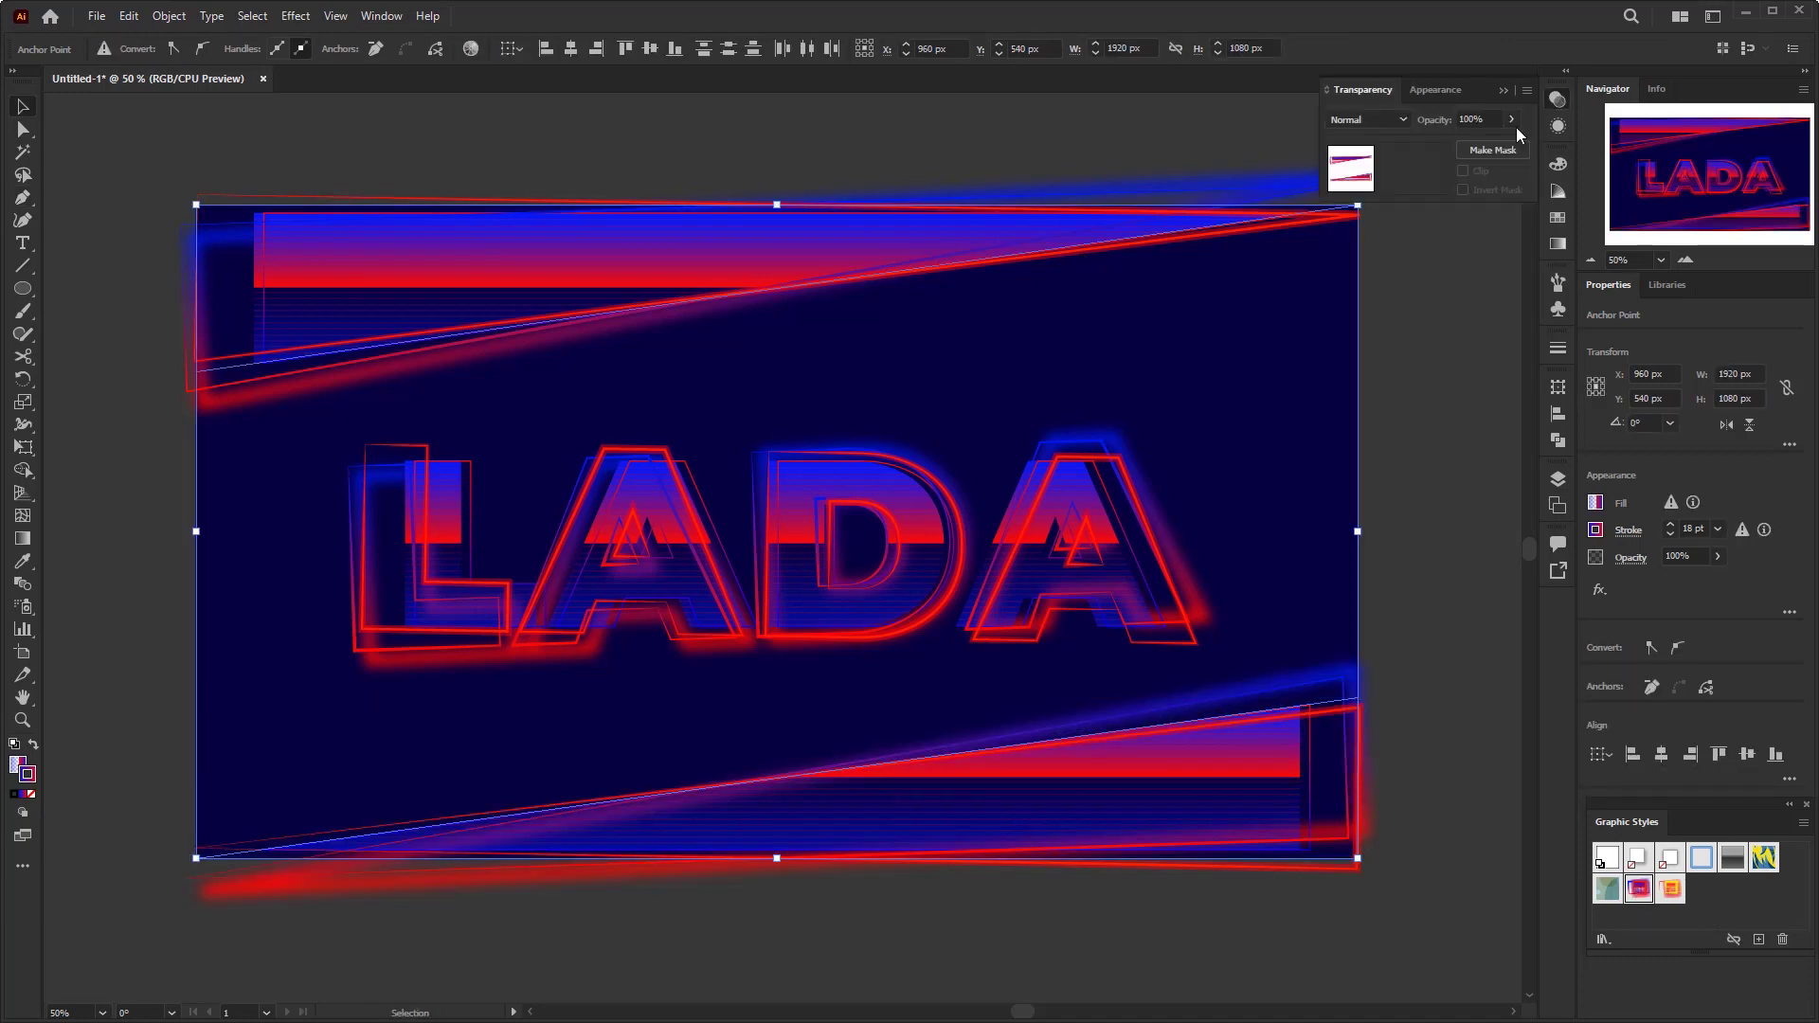
{"action": "type", "text": "30"}
{"action": "key", "text": "Return"}
{"action": "left_click", "coordinate": [1008, 123]}
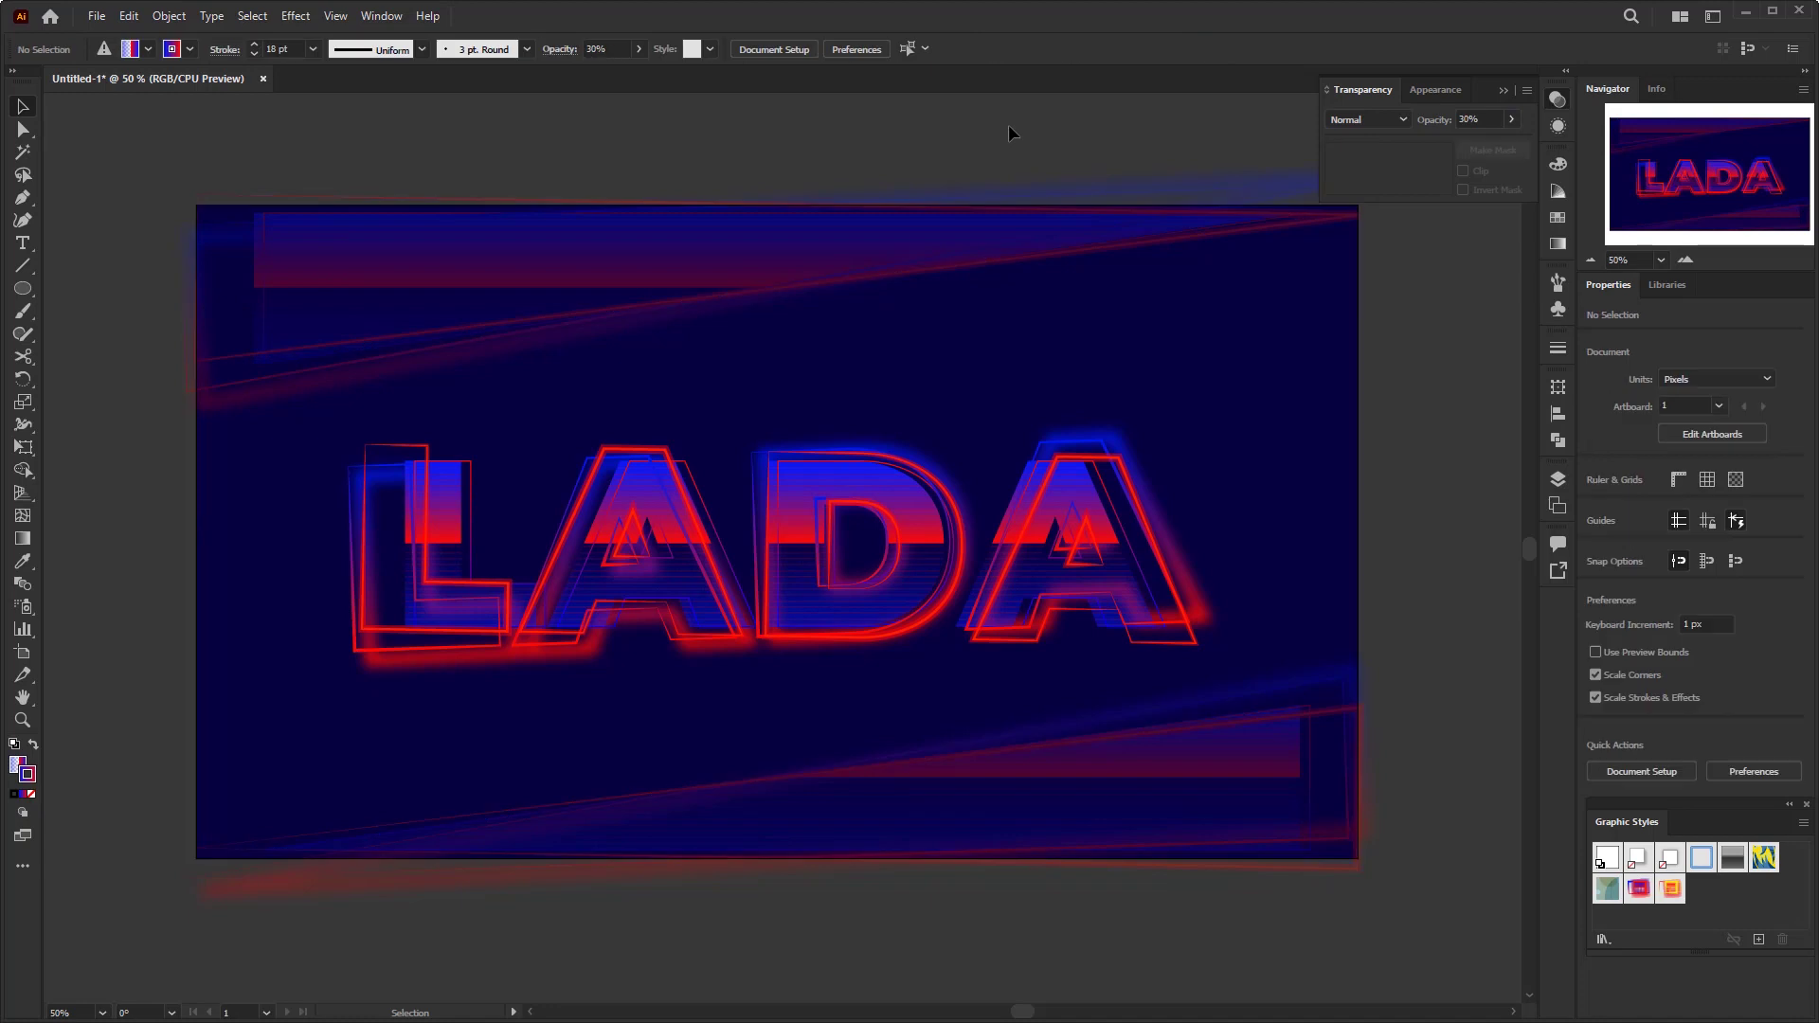
Set the blend mode of the upper background triangle to Hard Light
{"action": "left_click", "coordinate": [915, 230]}
{"action": "left_click", "coordinate": [1369, 119]}
{"action": "left_click", "coordinate": [1421, 323]}
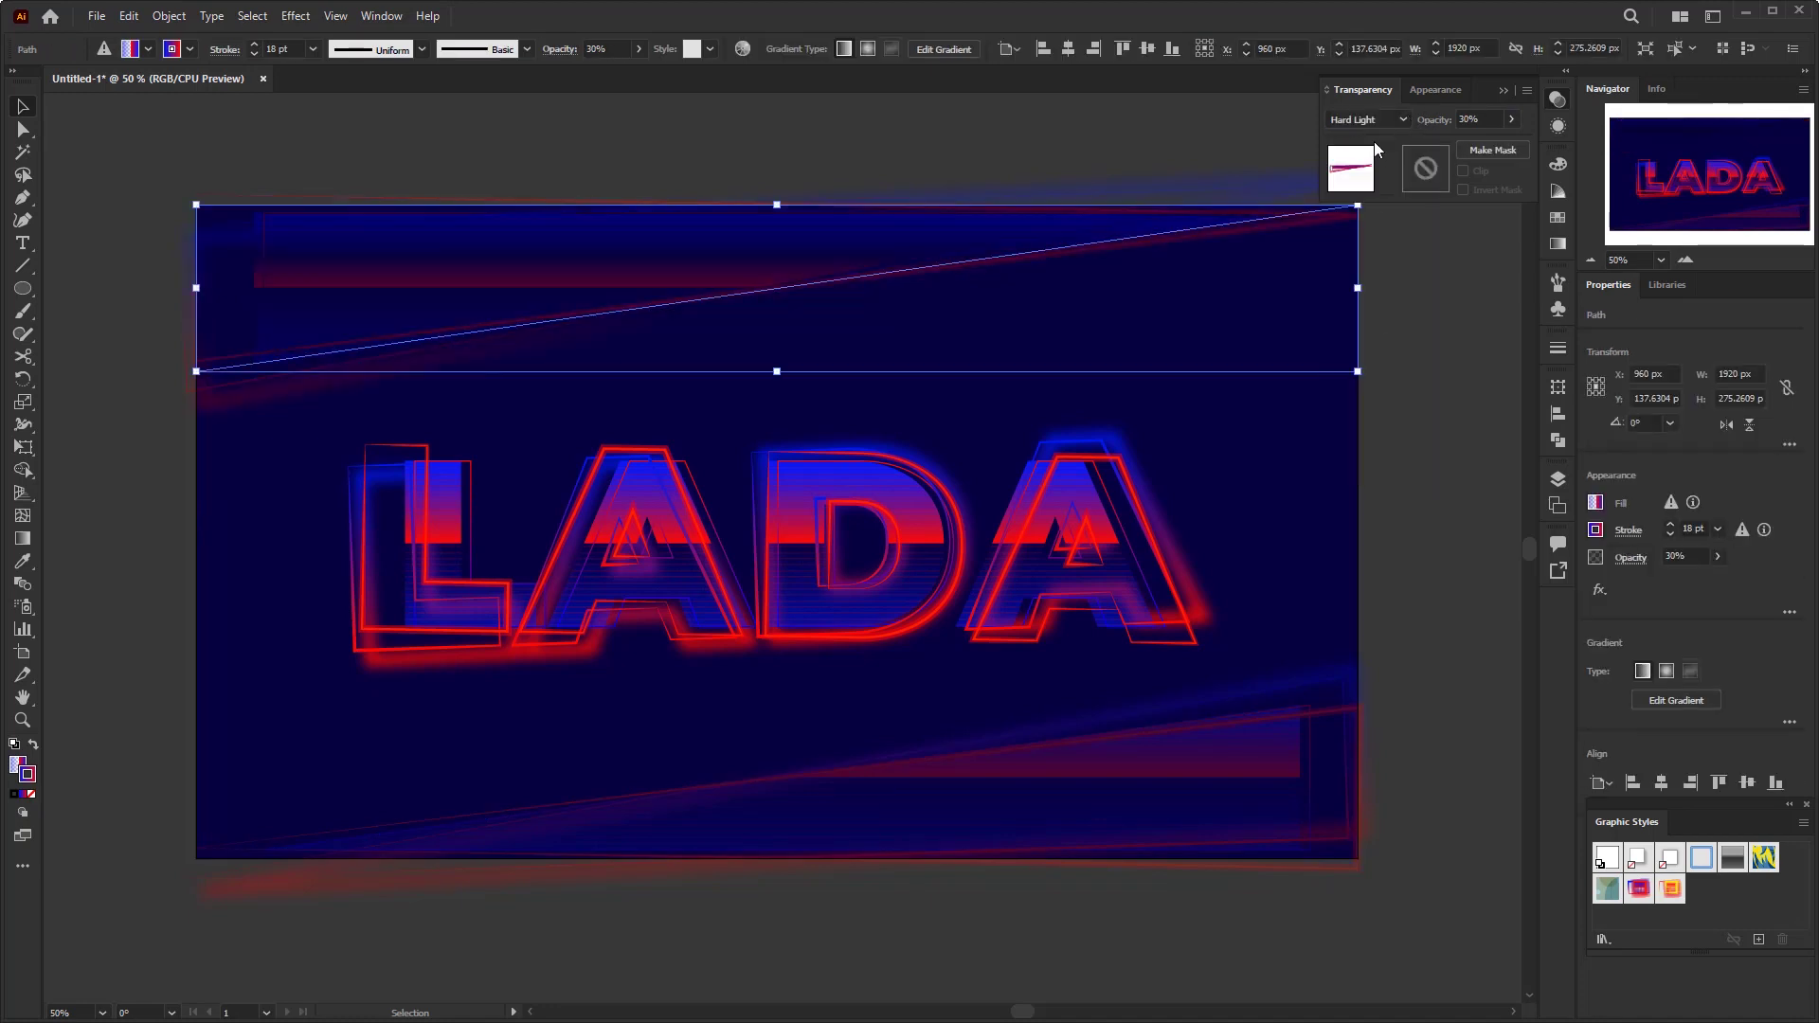
{"action": "left_click", "coordinate": [1429, 320]}
Reduce the background triangles' opacity to 20% and change their blend mode
{"action": "left_click", "coordinate": [1027, 248]}
{"action": "left_click", "coordinate": [1196, 763]}
{"action": "left_click", "coordinate": [1469, 120]}
{"action": "type", "text": "20"}
{"action": "left_click", "coordinate": [1369, 119]}
{"action": "left_click", "coordinate": [1392, 342]}
{"action": "left_click", "coordinate": [1425, 358]}
{"action": "left_click", "coordinate": [1503, 89]}
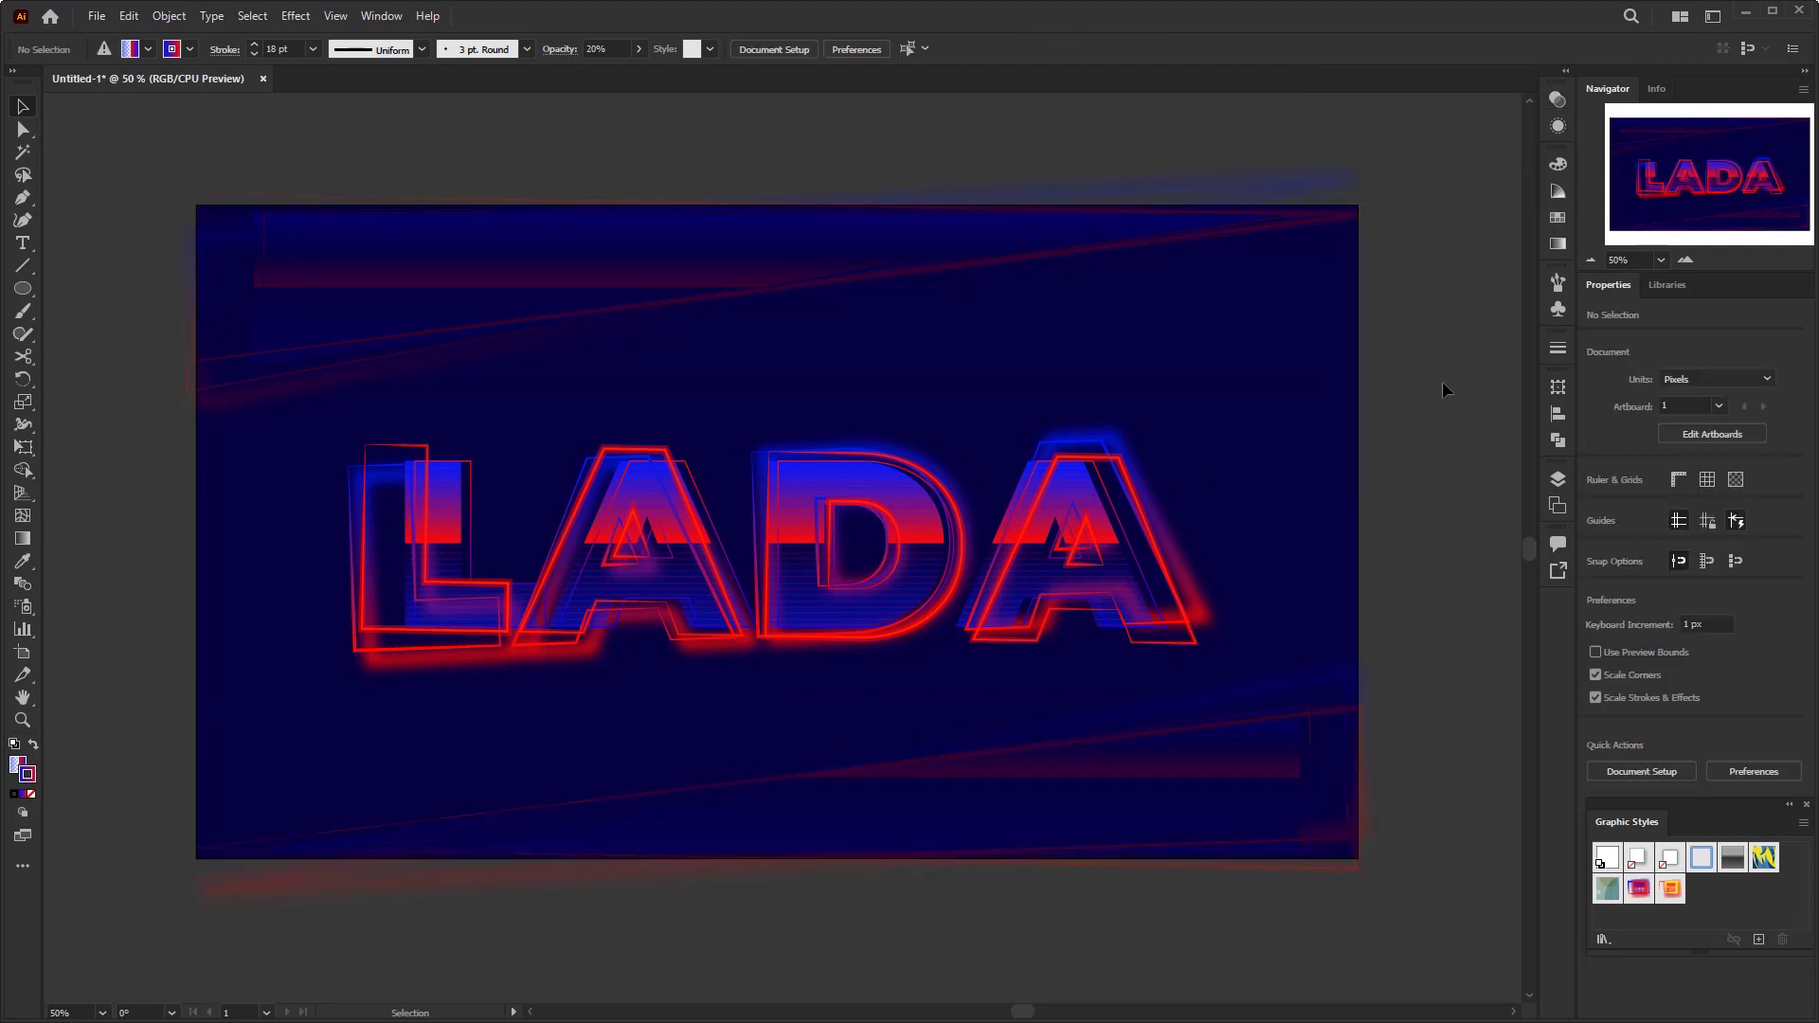
Draw a tall four-sided spike over the artboard's lower-left corner and apply the orange and yellow graphic style to it
{"action": "key", "text": "p"}
{"action": "left_click", "coordinate": [160, 767]}
{"action": "left_click", "coordinate": [316, 572]}
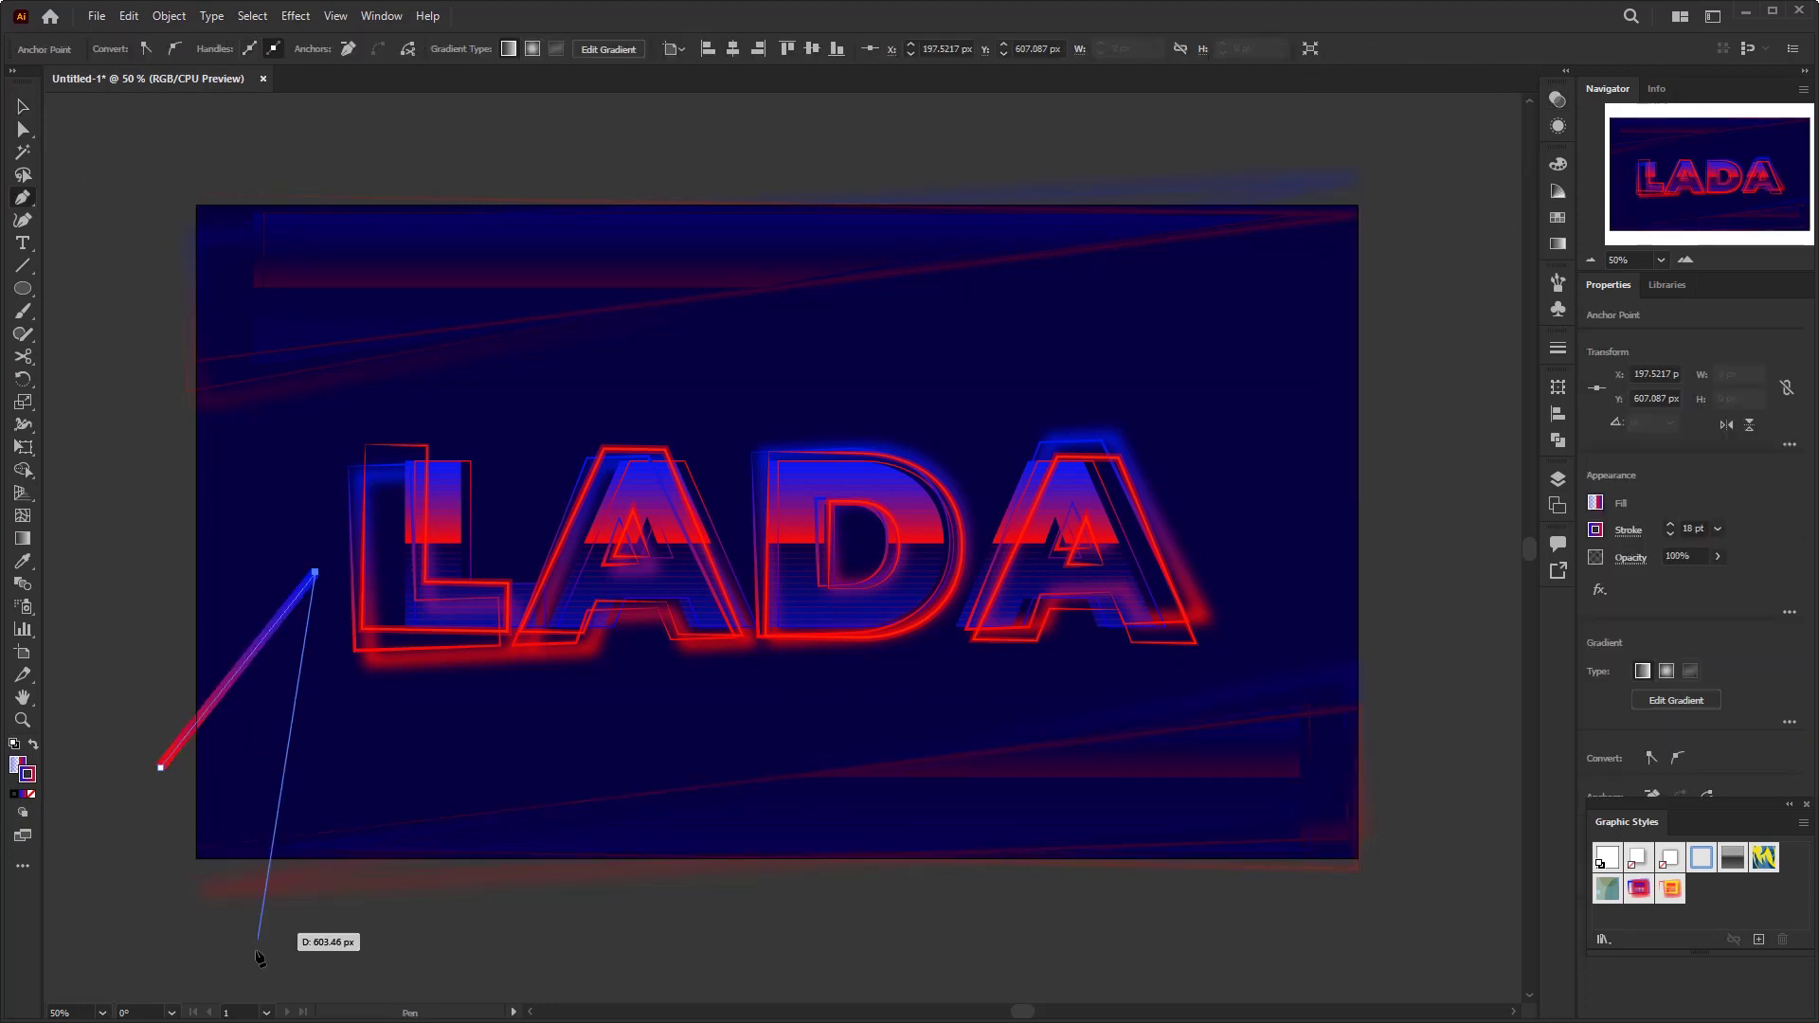
{"action": "left_click", "coordinate": [255, 941]}
{"action": "left_click", "coordinate": [116, 881]}
{"action": "left_click", "coordinate": [160, 768]}
{"action": "left_click", "coordinate": [1670, 889]}
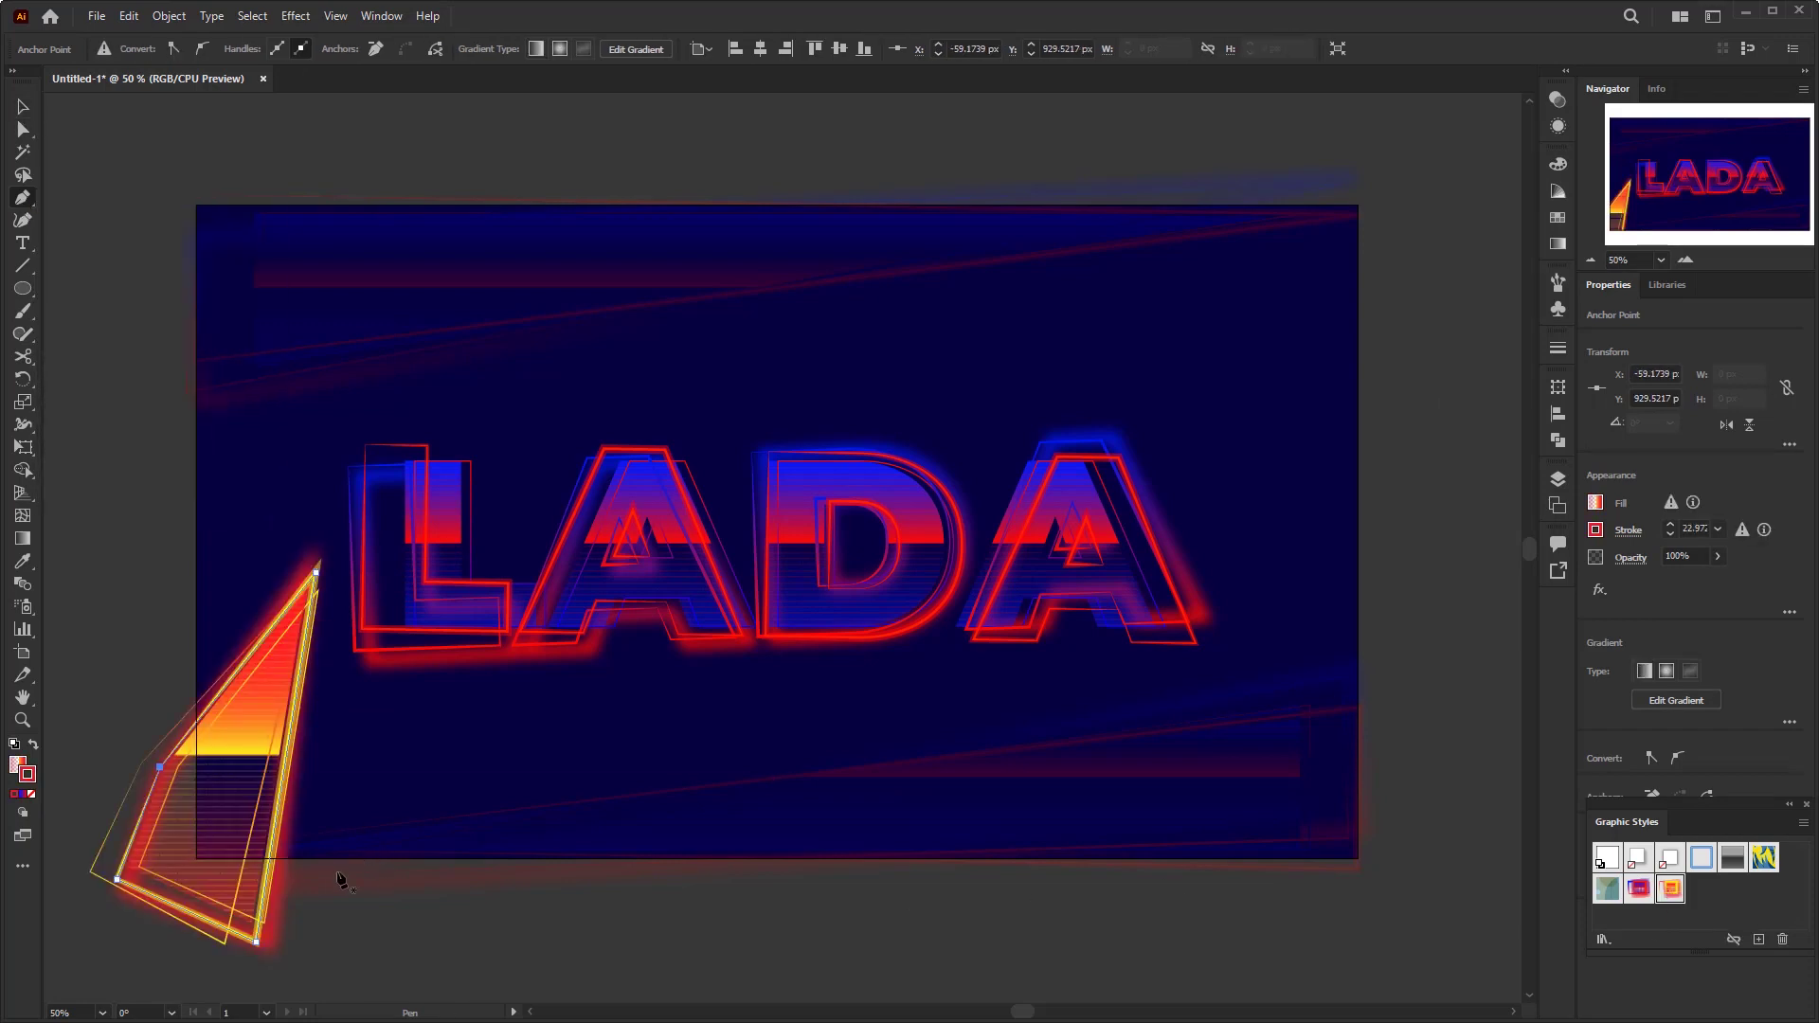
Draw a narrow triangle beside the lower-left spike, crossing the artboard's lower edge, in the orange and yellow graphic style
{"action": "left_click", "coordinate": [385, 882]}
{"action": "left_click", "coordinate": [329, 721]}
{"action": "left_click", "coordinate": [498, 885]}
{"action": "left_click", "coordinate": [386, 882]}
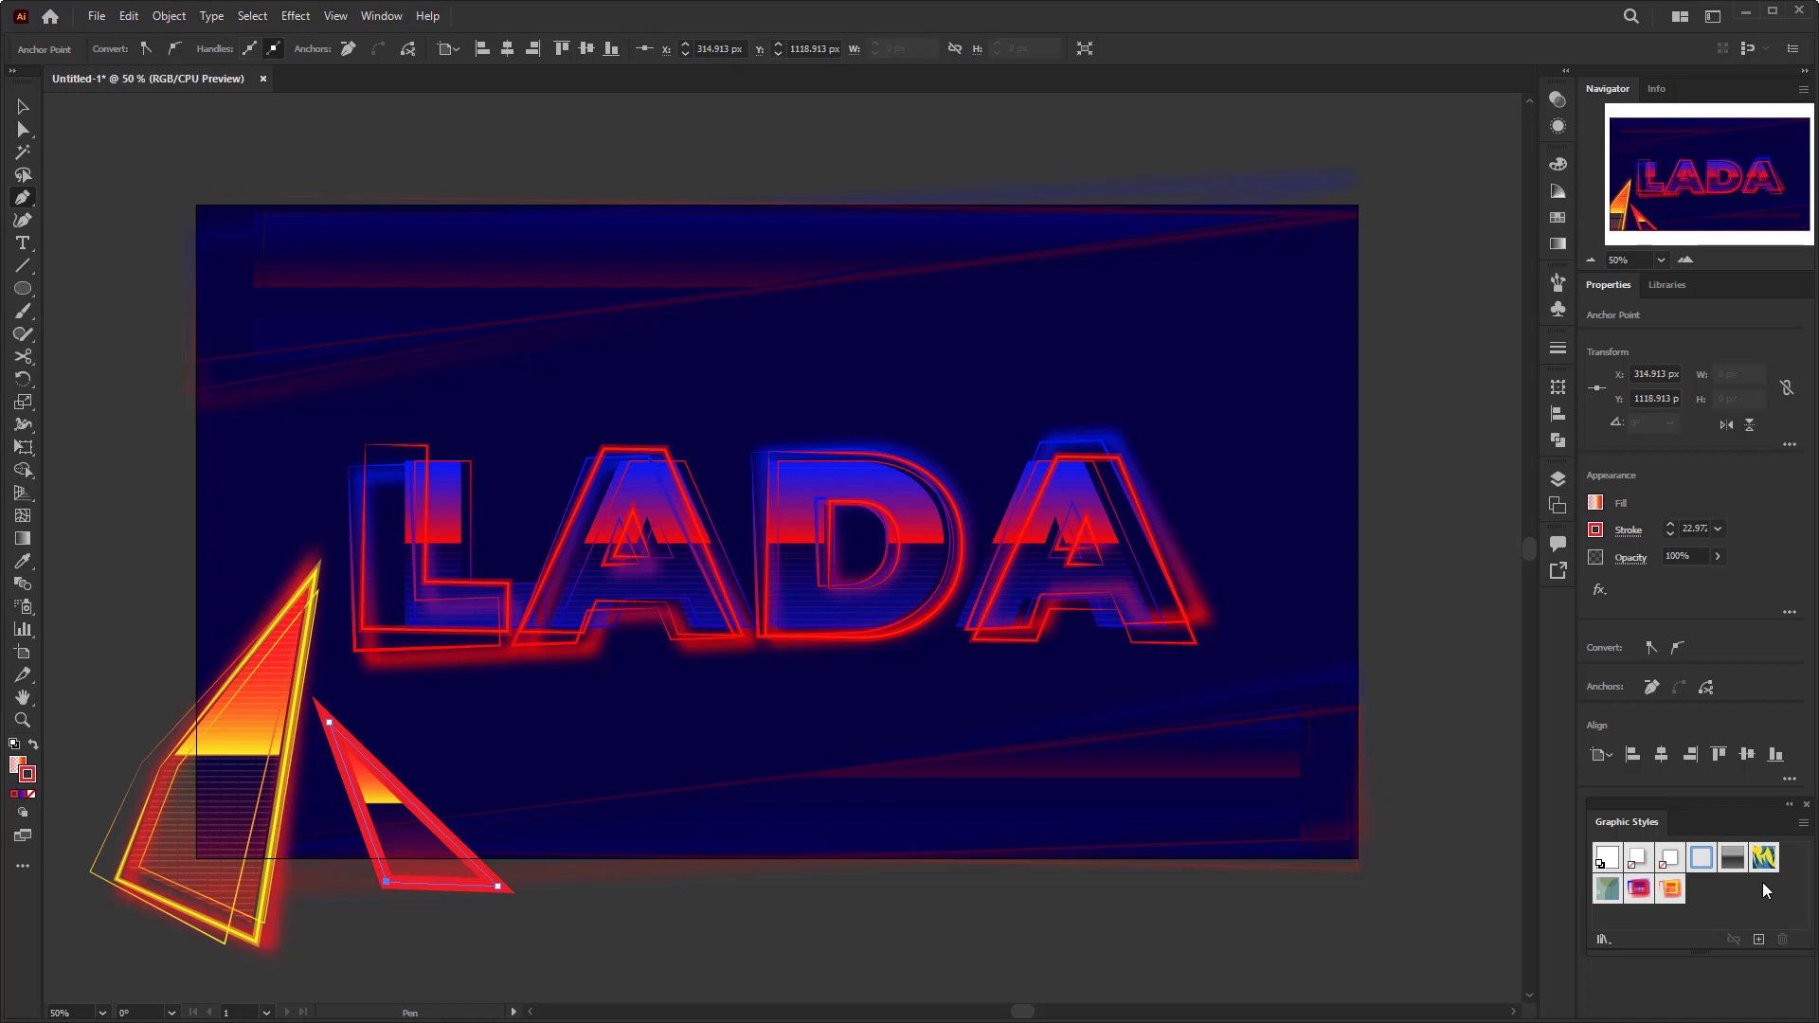
Draw a large downward-pointing triangle across the artboard's upper edge near the right corner, in the orange and yellow style
{"action": "left_click", "coordinate": [1146, 174]}
{"action": "left_click", "coordinate": [1187, 459]}
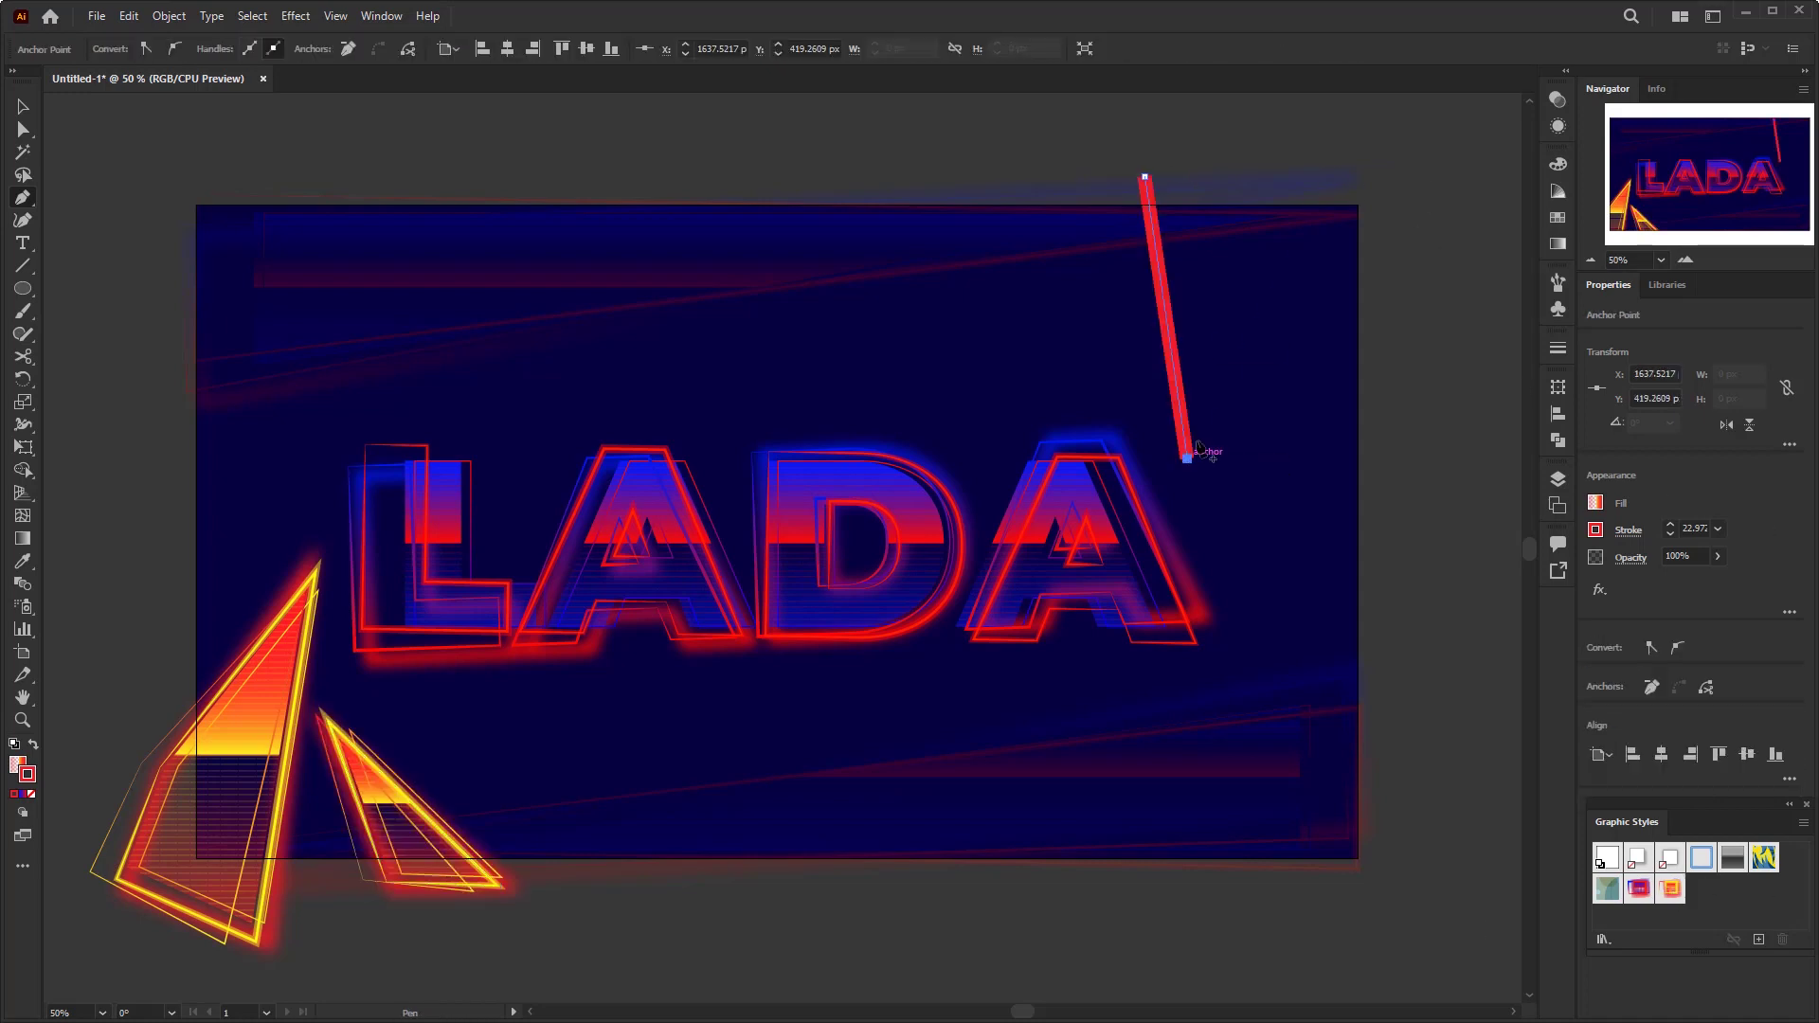
{"action": "left_click", "coordinate": [1336, 166]}
{"action": "left_click", "coordinate": [1145, 174]}
Draw a smaller triangle crossing the artboard's right edge, pointing inward, in the same orange and yellow style
{"action": "left_click", "coordinate": [1380, 242]}
{"action": "left_click", "coordinate": [1327, 365]}
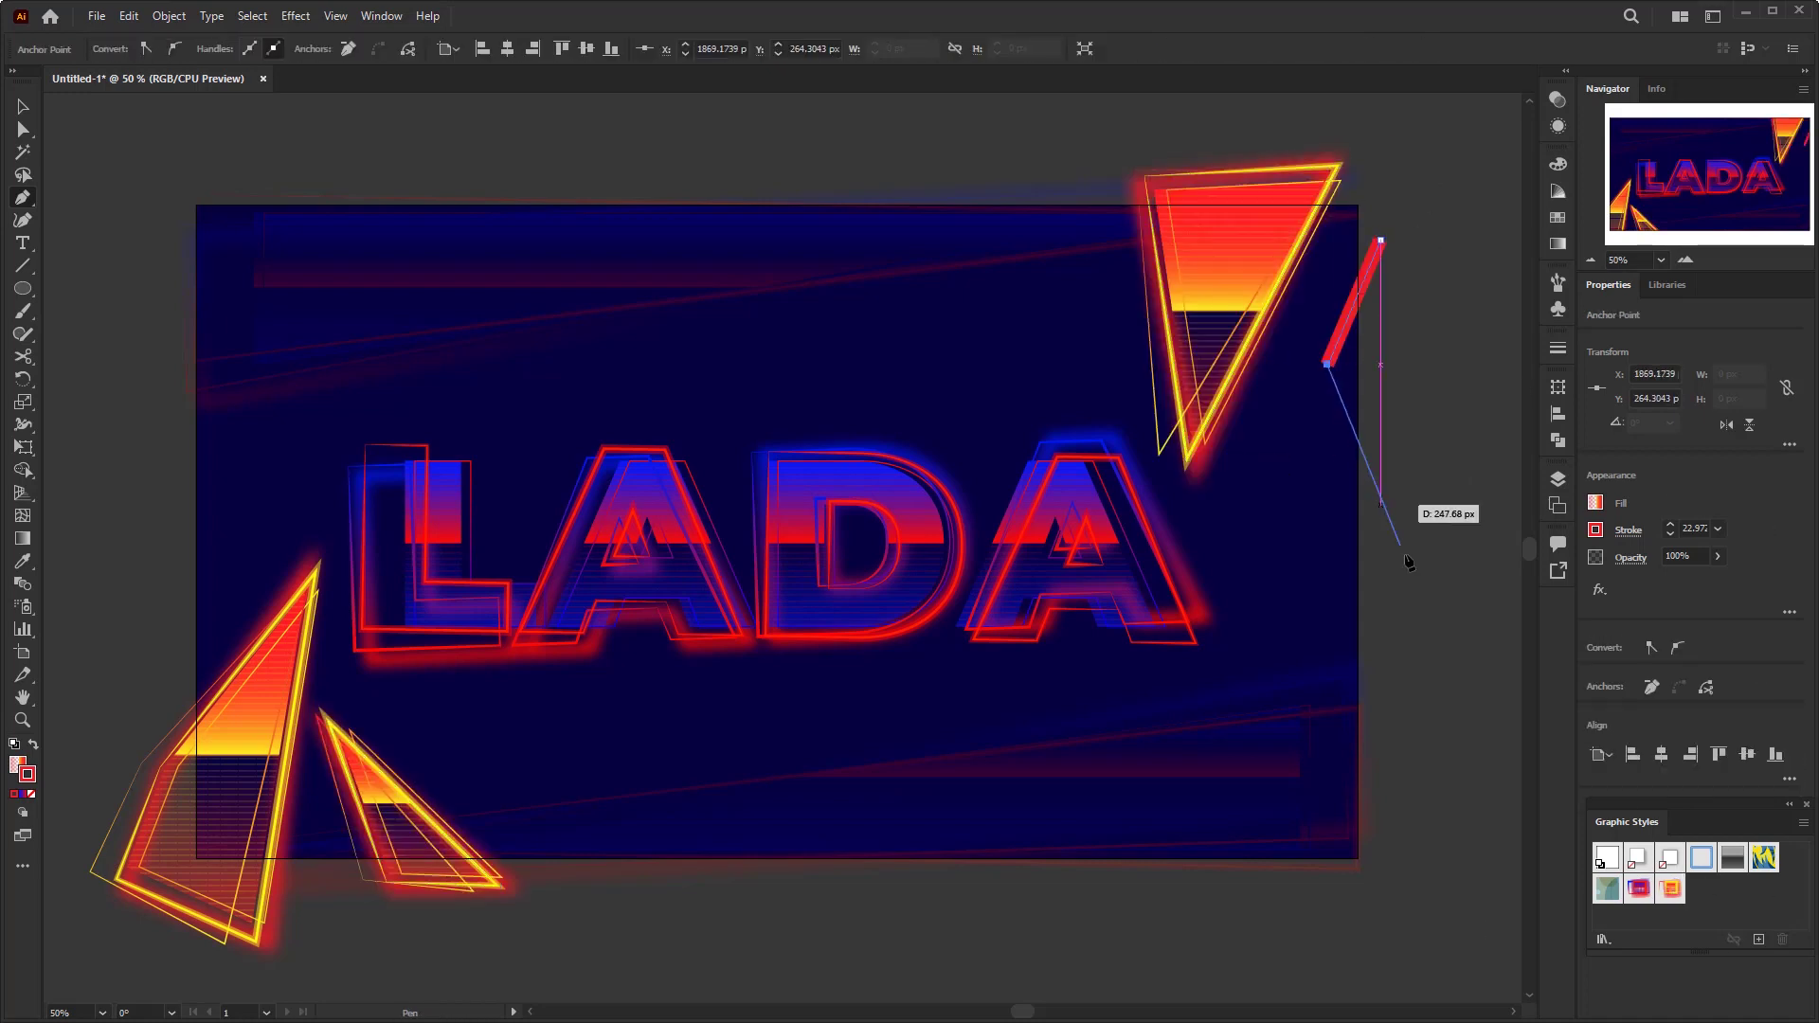
{"action": "left_click", "coordinate": [1403, 552]}
{"action": "left_click", "coordinate": [1380, 242]}
Draw two five-pointed stars with the Star tool, one above the L and one below the final A
{"action": "left_click_drag", "start_coordinate": [23, 288], "coordinate": [95, 401]}
{"action": "left_click", "coordinate": [418, 284]}
{"action": "key", "text": "Escape"}
{"action": "left_click_drag", "start_coordinate": [381, 298], "coordinate": [416, 358]}
{"action": "left_click_drag", "start_coordinate": [1164, 720], "coordinate": [1201, 783]}
Apply the orange and yellow graphic style to both stars and deselect them
{"action": "left_click", "coordinate": [1669, 887]}
{"action": "key", "text": "v"}
{"action": "left_click", "coordinate": [377, 284]}
{"action": "left_click", "coordinate": [1669, 887]}
{"action": "left_click", "coordinate": [1481, 702]}
Turn on Trim View to hide the artwork outside the artboard
{"action": "left_click", "coordinate": [336, 17]}
{"action": "left_click", "coordinate": [371, 129]}
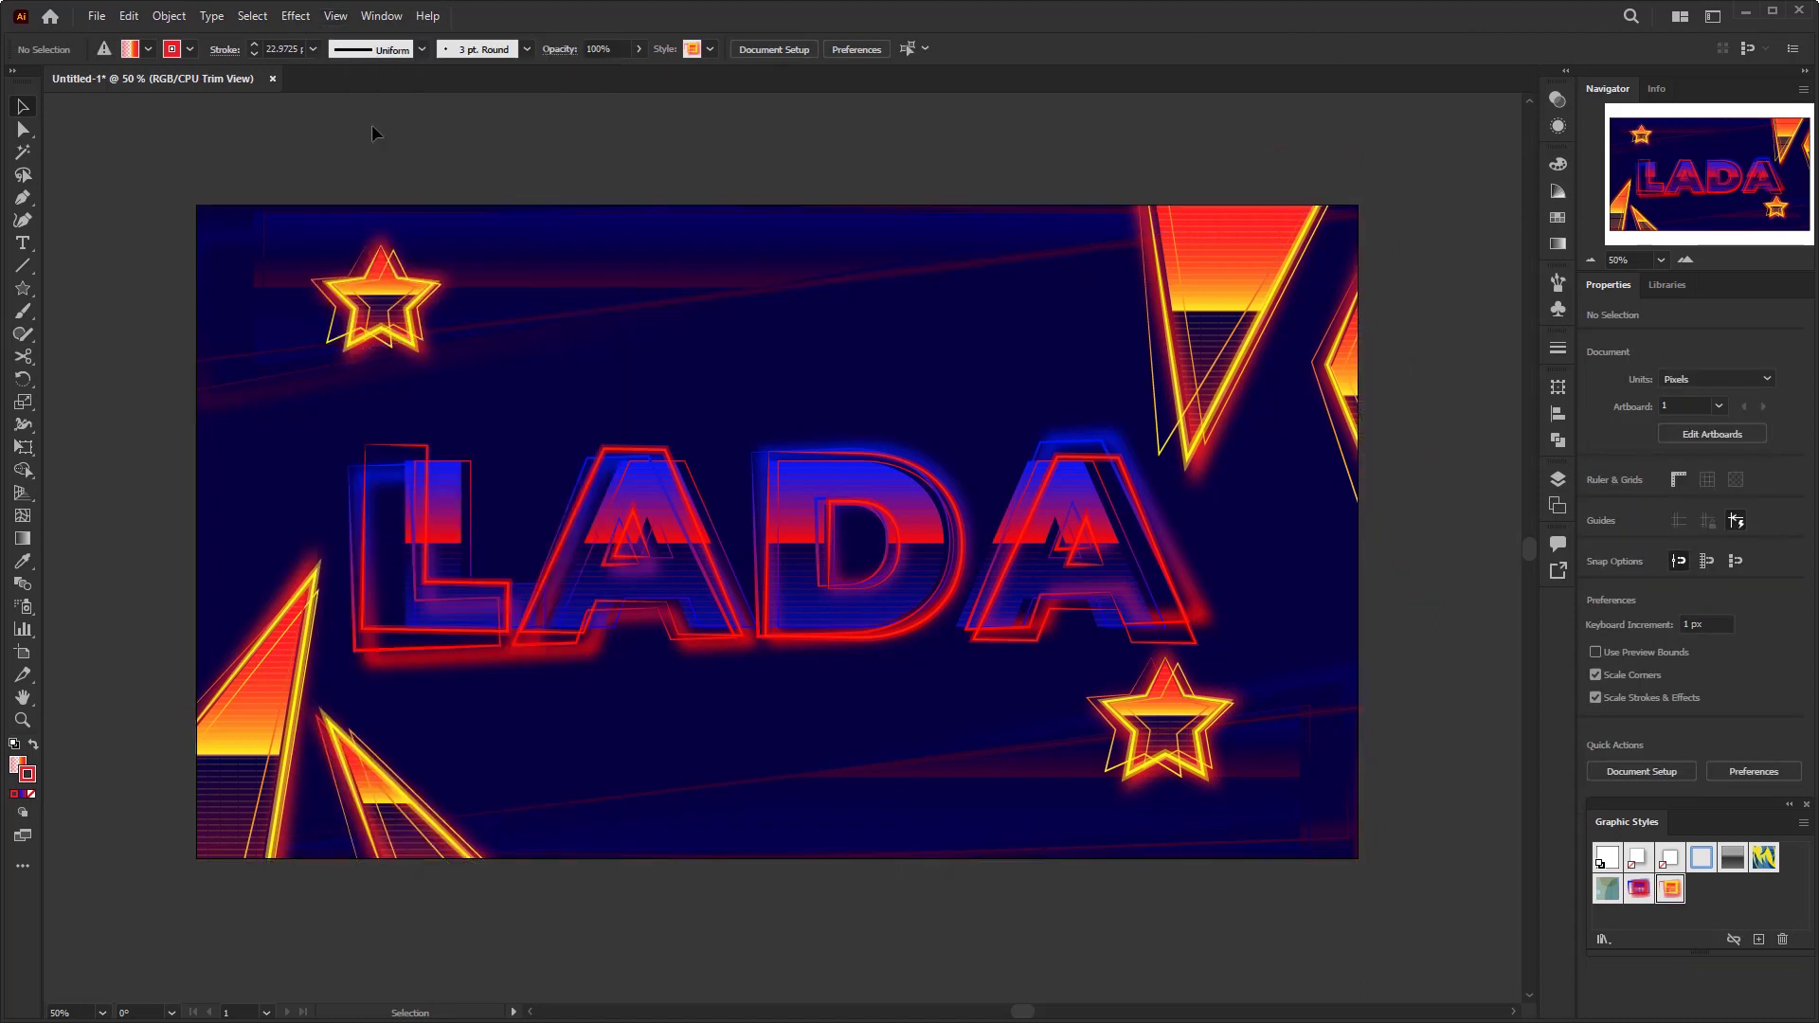